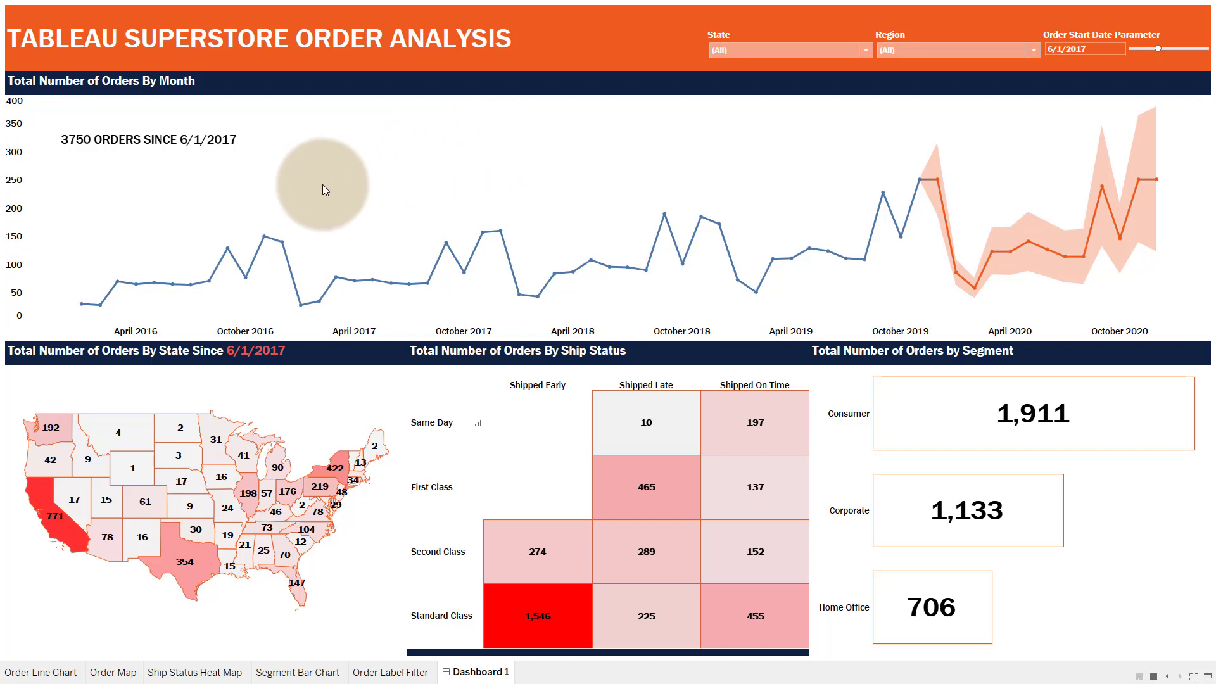
# Step the order start date through the 2016 months on the monthly orders line, from January to December 2016.
pyautogui.click(82, 304)
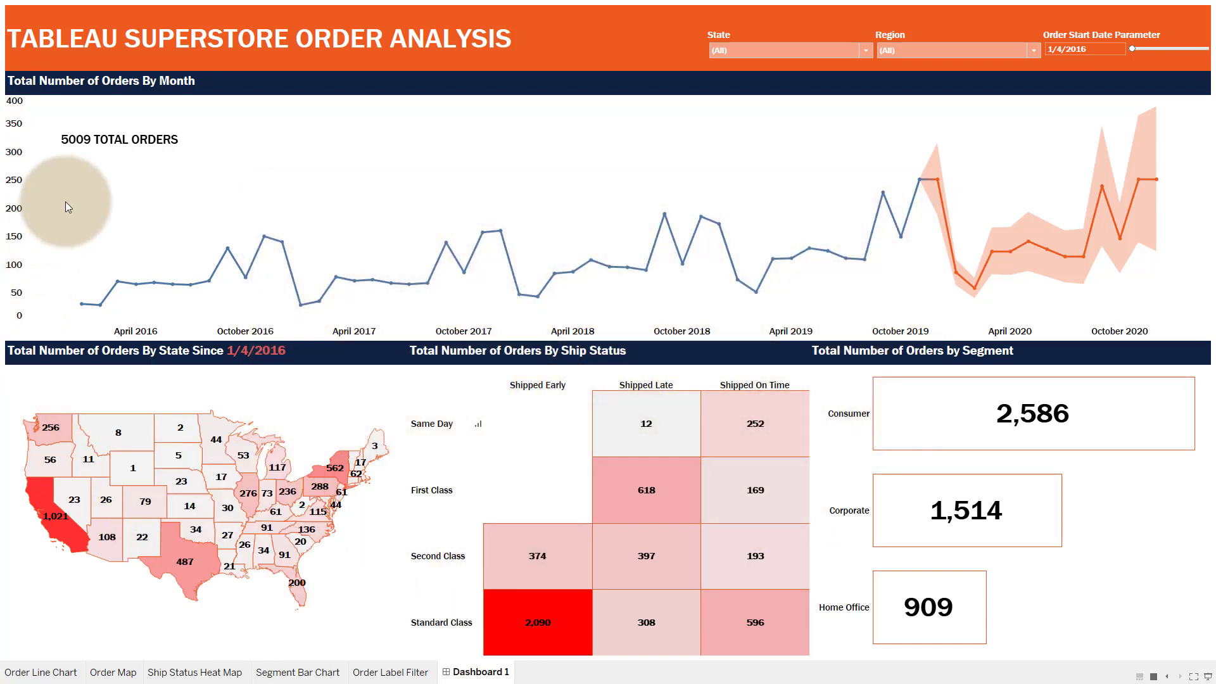
pyautogui.click(101, 305)
pyautogui.click(117, 281)
pyautogui.click(136, 284)
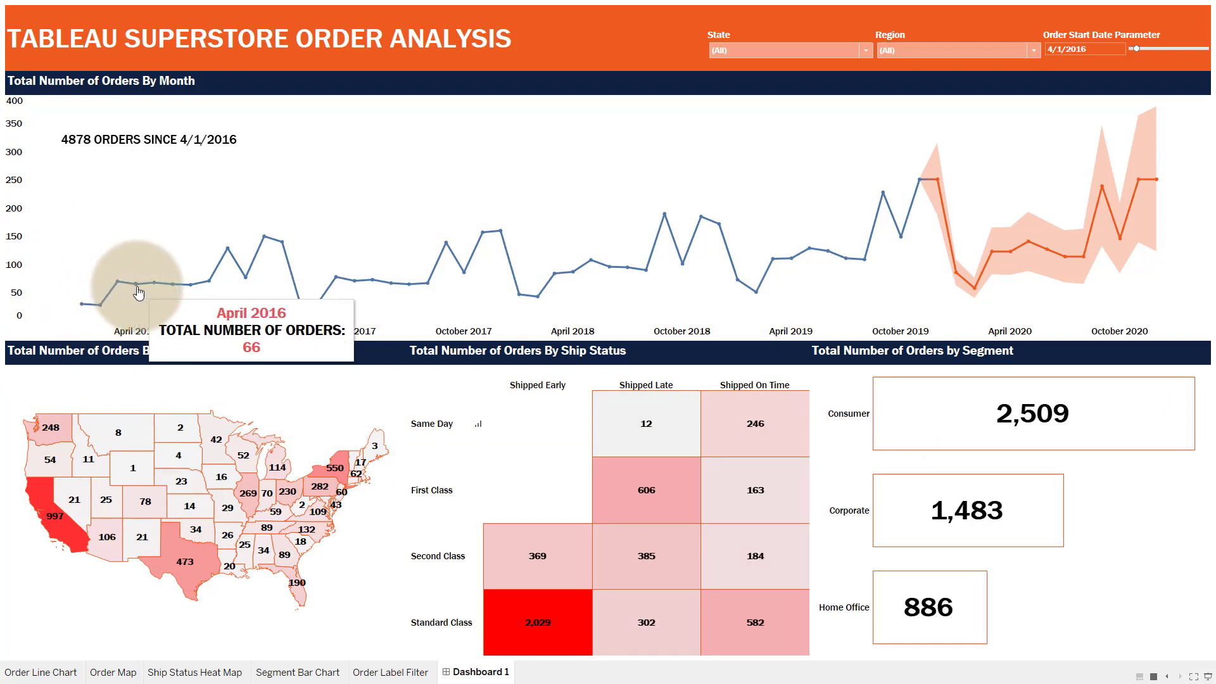
pyautogui.click(152, 285)
pyautogui.click(171, 285)
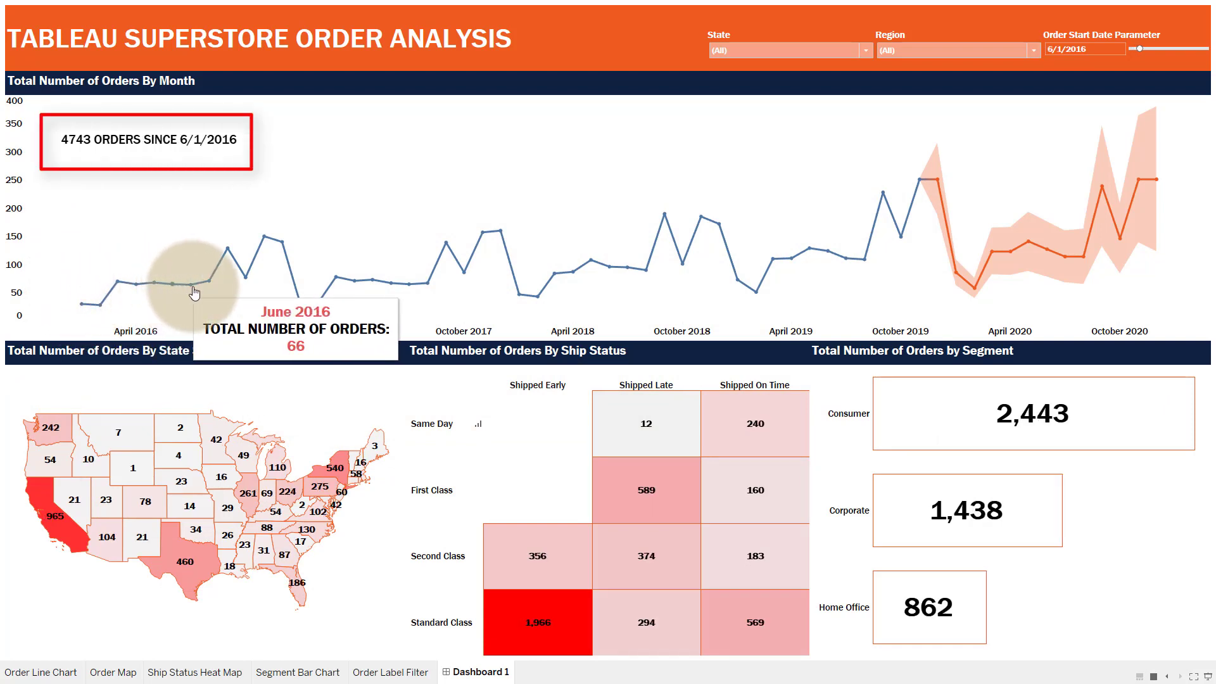
pyautogui.click(210, 285)
pyautogui.click(211, 283)
pyautogui.click(228, 249)
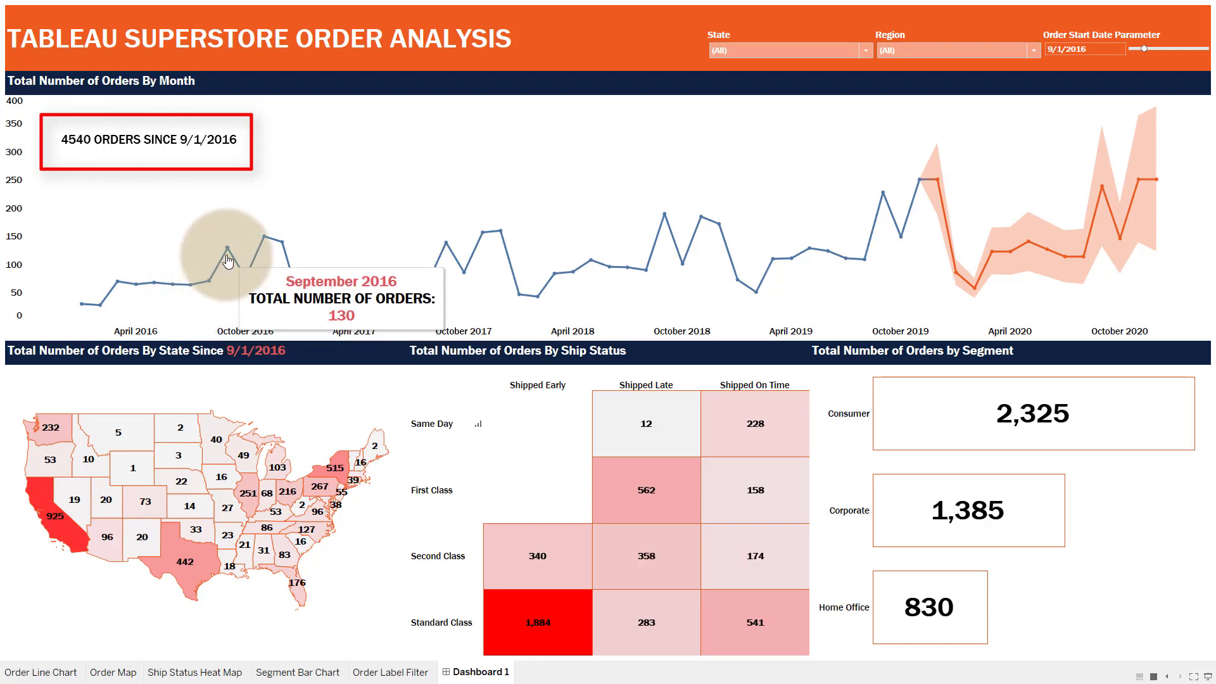
pyautogui.click(246, 279)
pyautogui.click(262, 243)
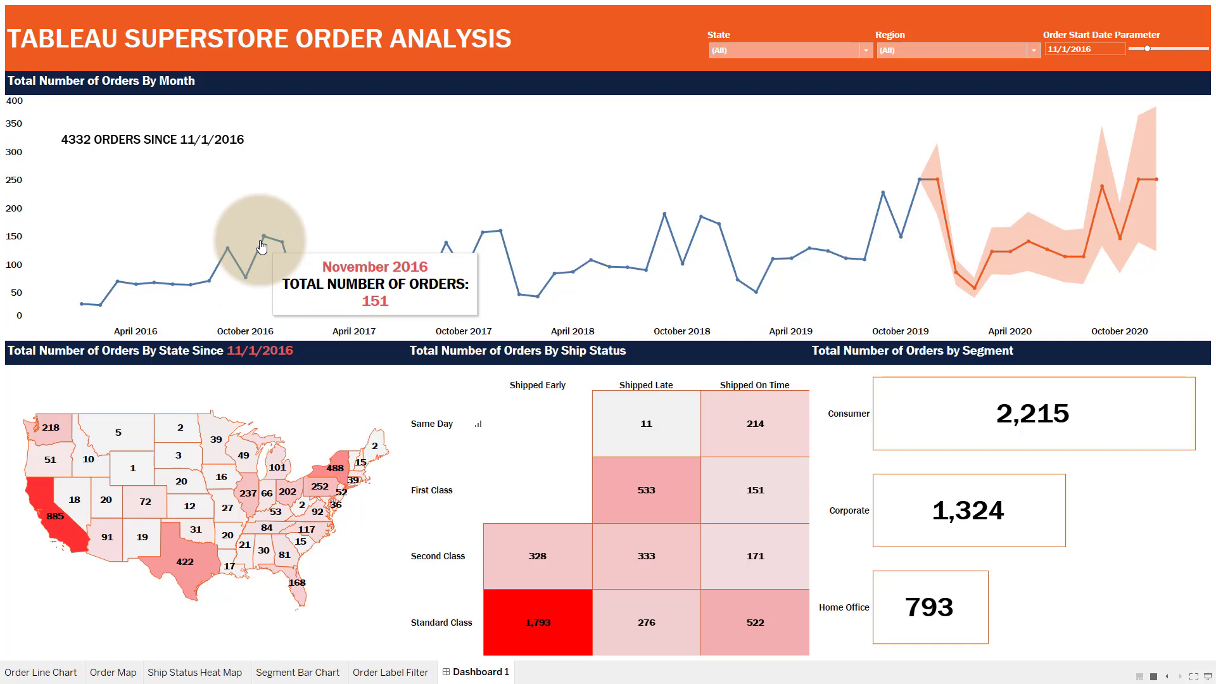
pyautogui.click(281, 243)
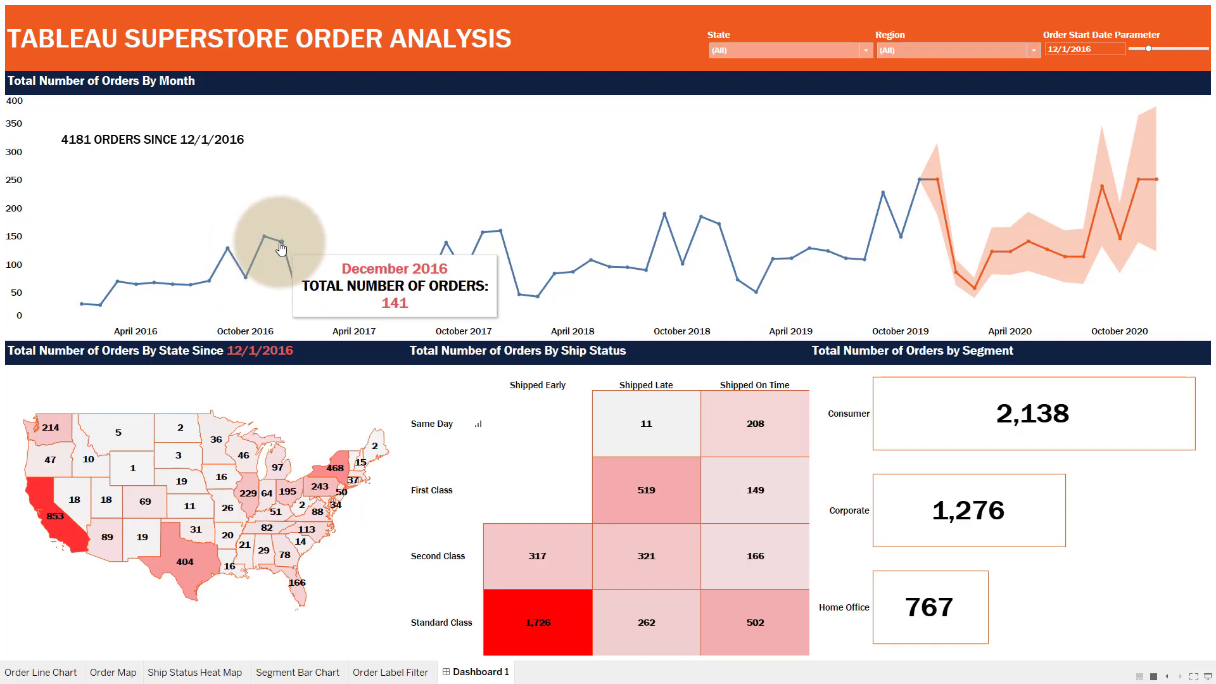
# Step the order start date through the 2017 months on the monthly orders line, from January to December 2017.
pyautogui.click(301, 304)
pyautogui.click(318, 303)
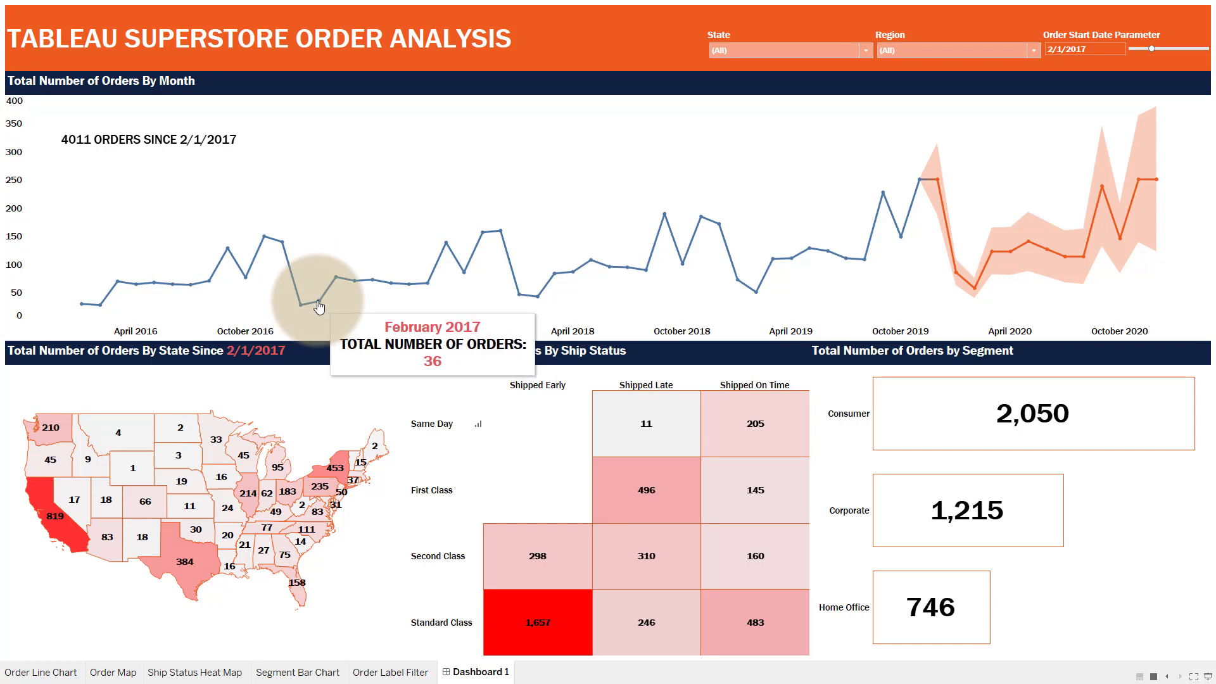
pyautogui.click(336, 279)
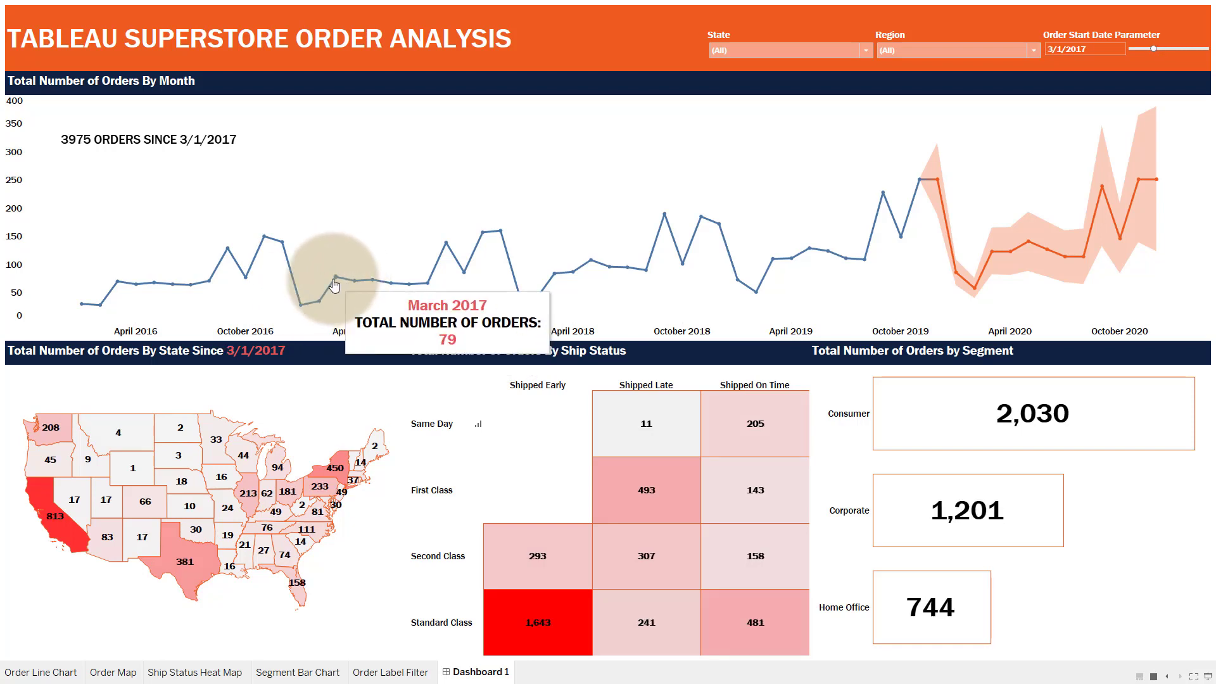
pyautogui.click(354, 281)
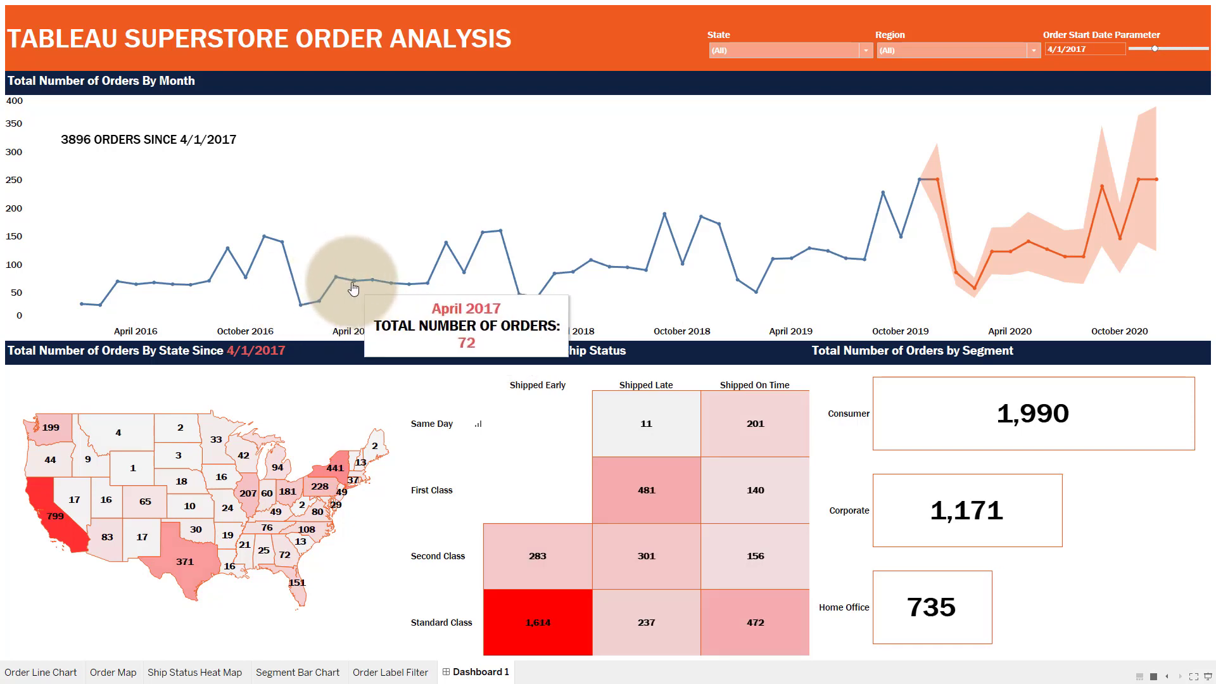
pyautogui.click(372, 280)
pyautogui.click(390, 284)
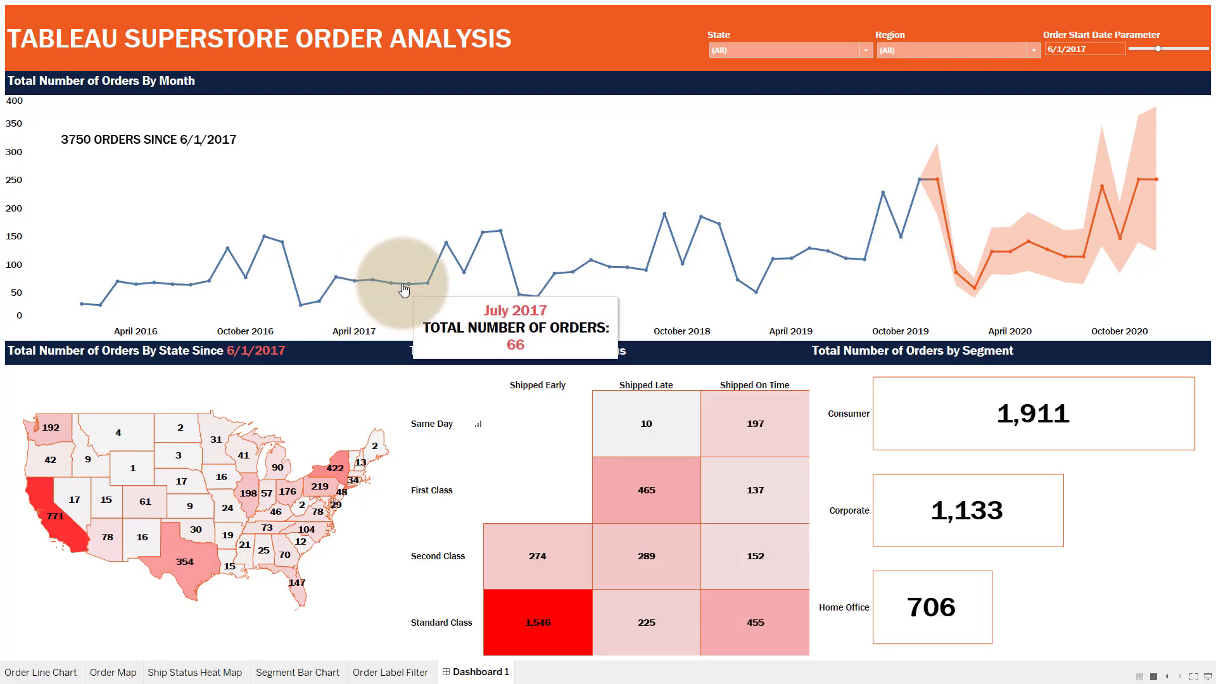
pyautogui.click(406, 285)
pyautogui.click(426, 282)
pyautogui.click(444, 260)
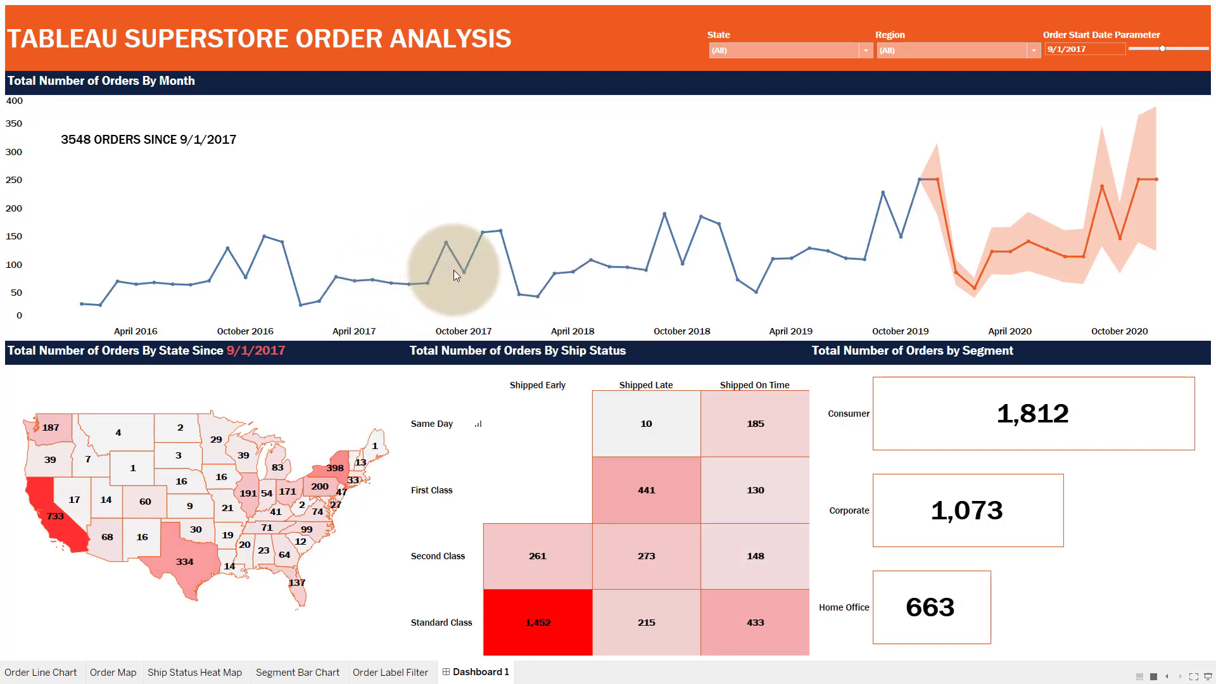
pyautogui.click(464, 273)
pyautogui.click(483, 233)
pyautogui.click(500, 232)
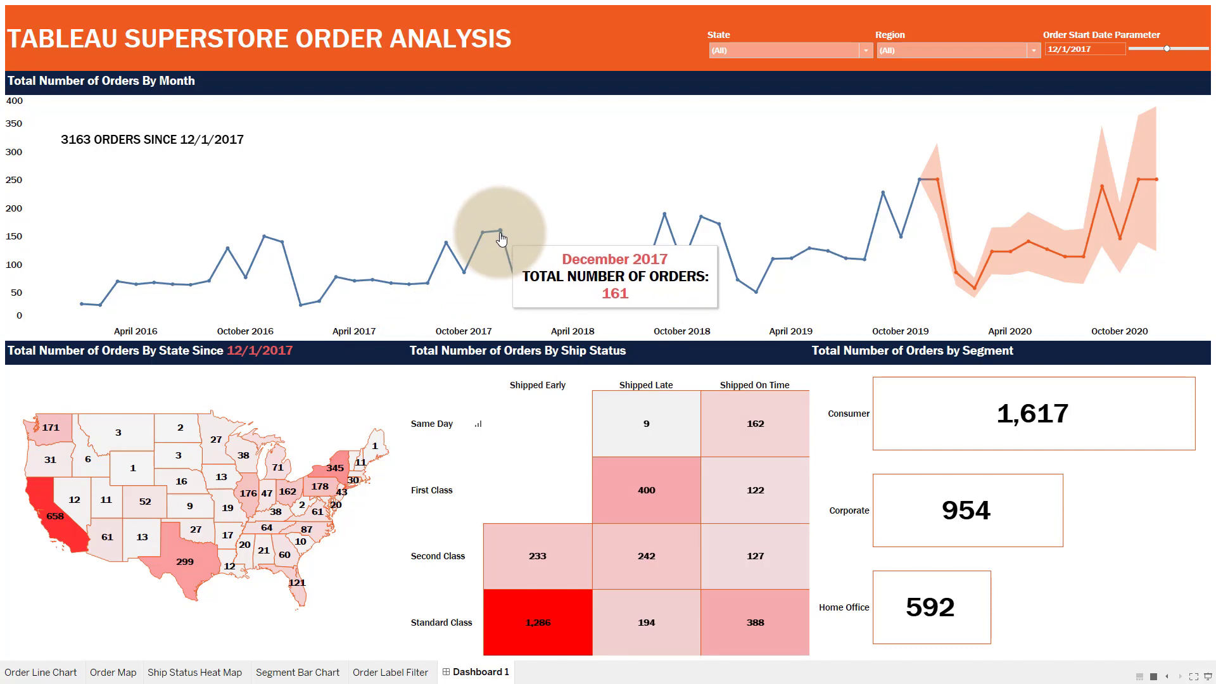
# Step the order start date through early 2018 on the monthly orders line, ending at April 2018.
pyautogui.click(516, 287)
pyautogui.click(548, 281)
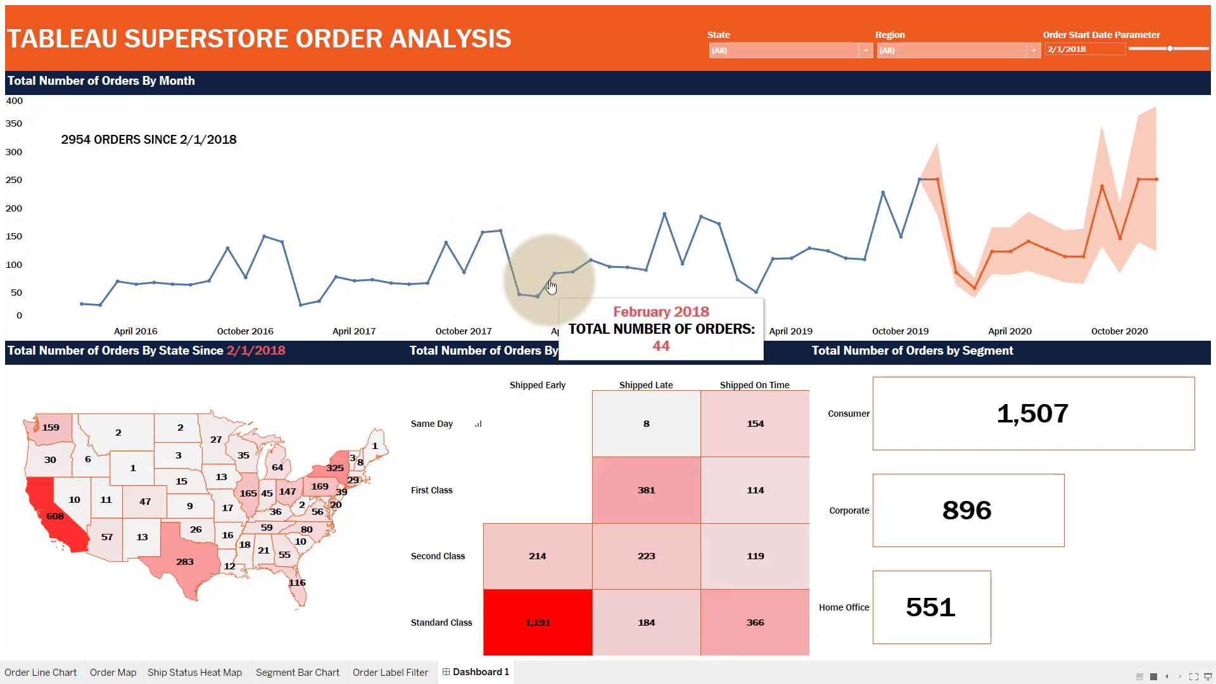
pyautogui.click(555, 274)
pyautogui.click(572, 272)
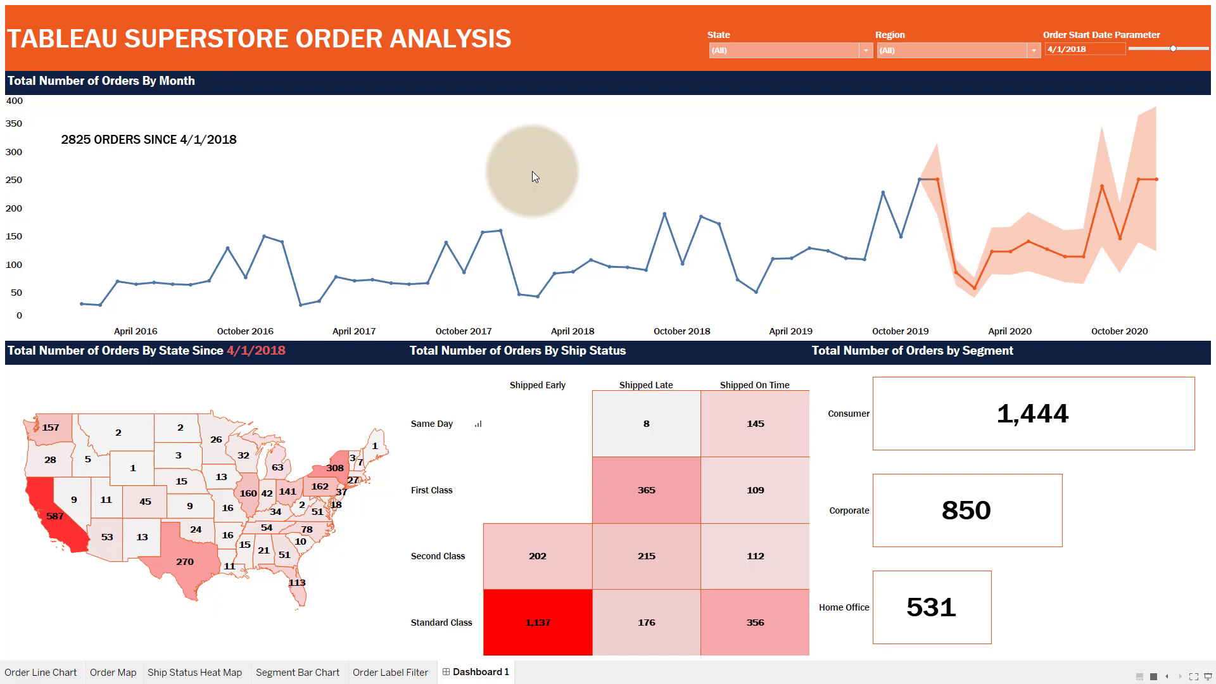
# Exit the dashboard's presentation mode and switch to the Book3 workbook with the empty Order Line Chart sheet.
pyautogui.press('Escape')
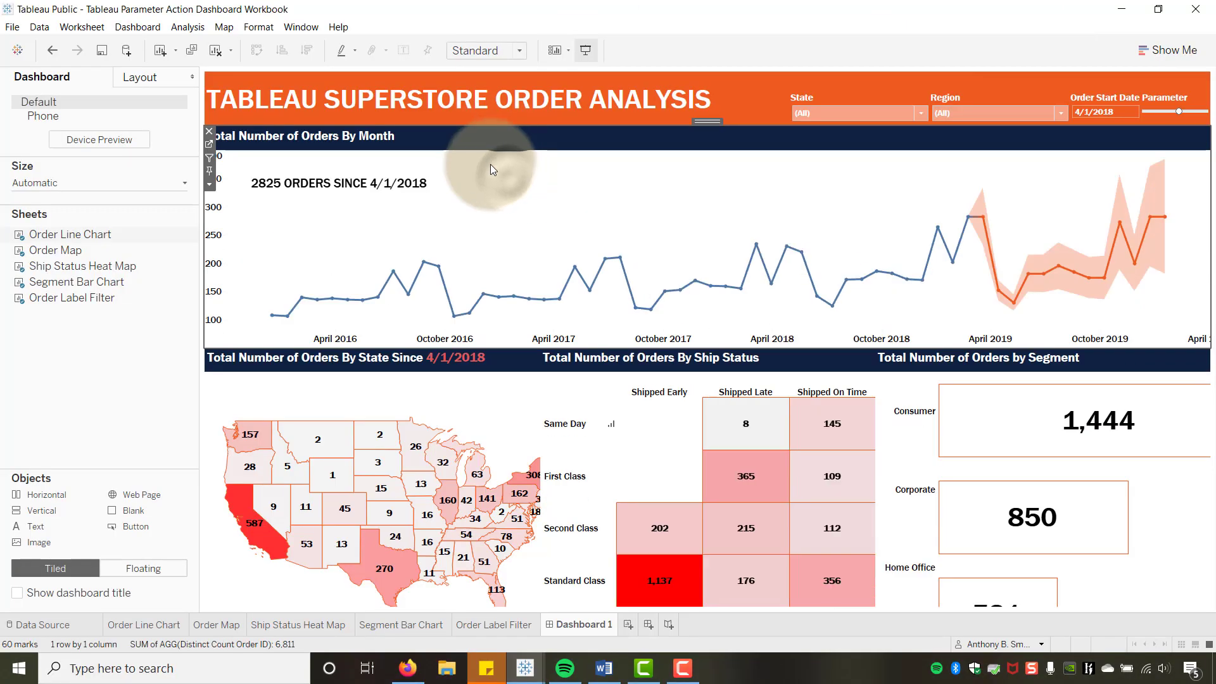
pyautogui.moveTo(525, 668)
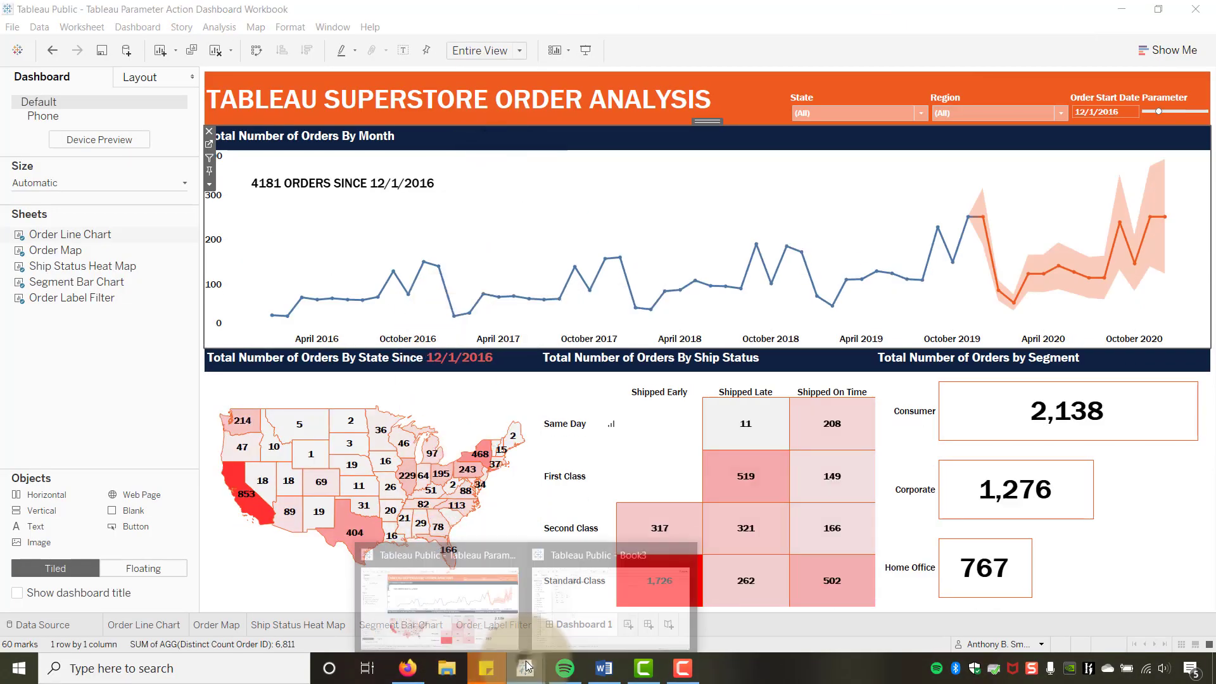
pyautogui.click(595, 587)
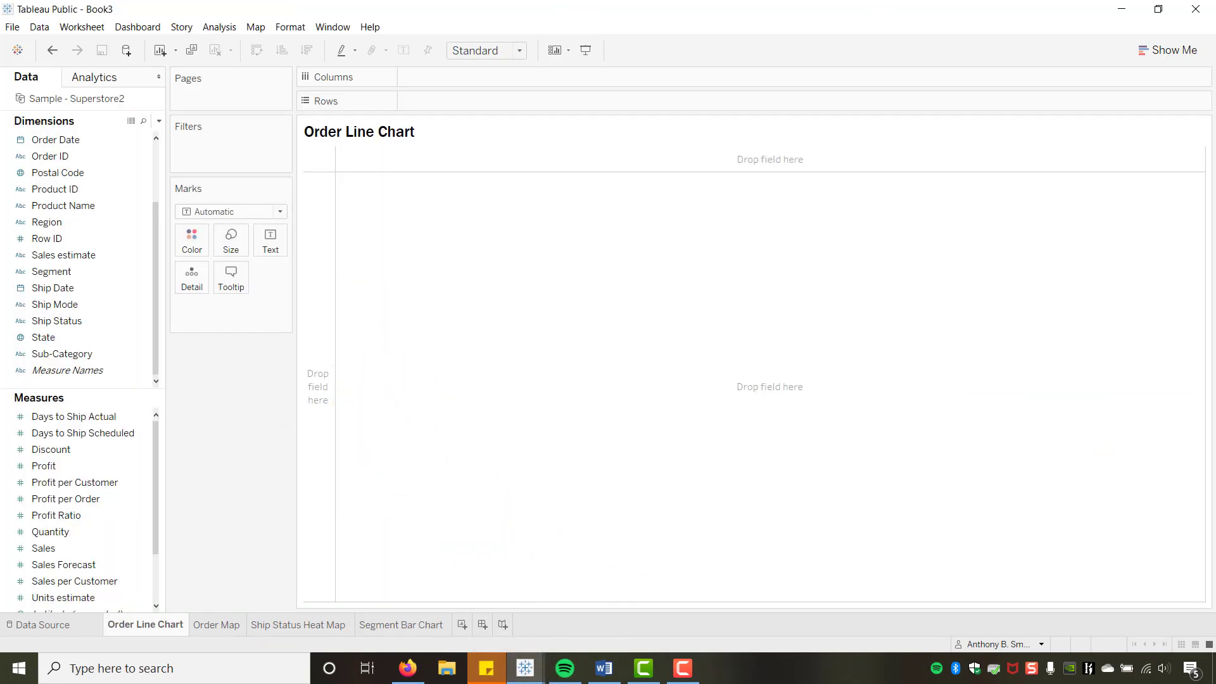
pyautogui.click(604, 668)
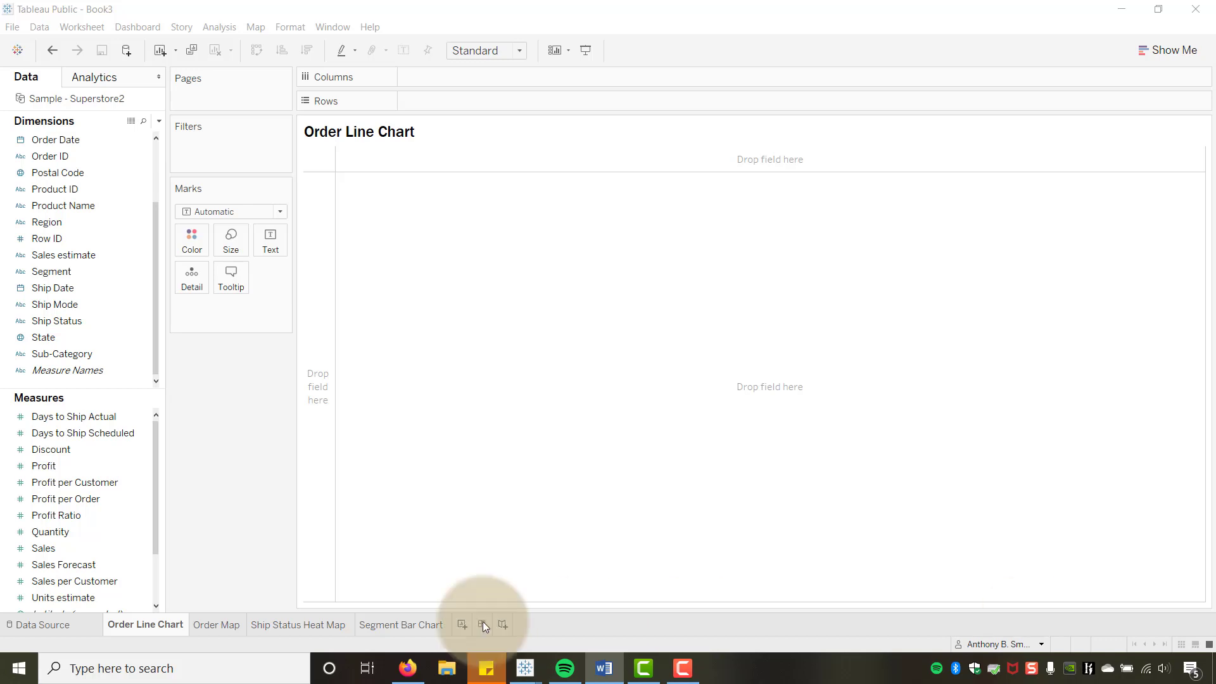
# Create a calculated field with the formula COUNTD([Order ID]).
pyautogui.click(160, 124)
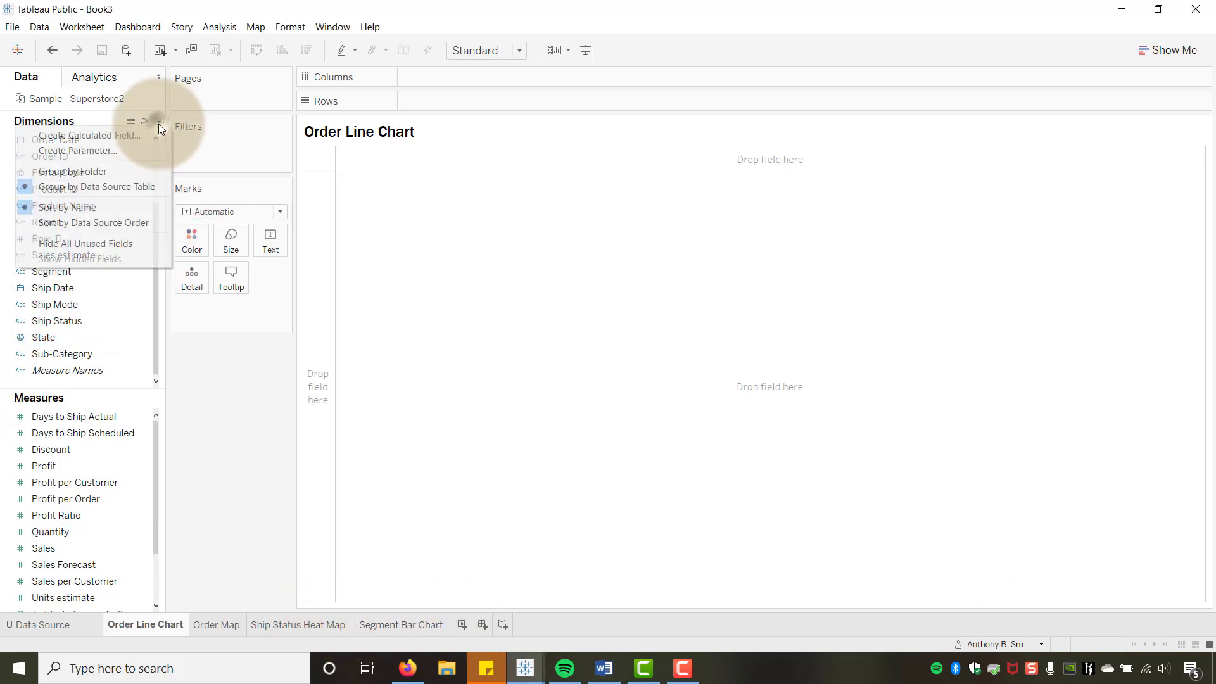
pyautogui.click(140, 138)
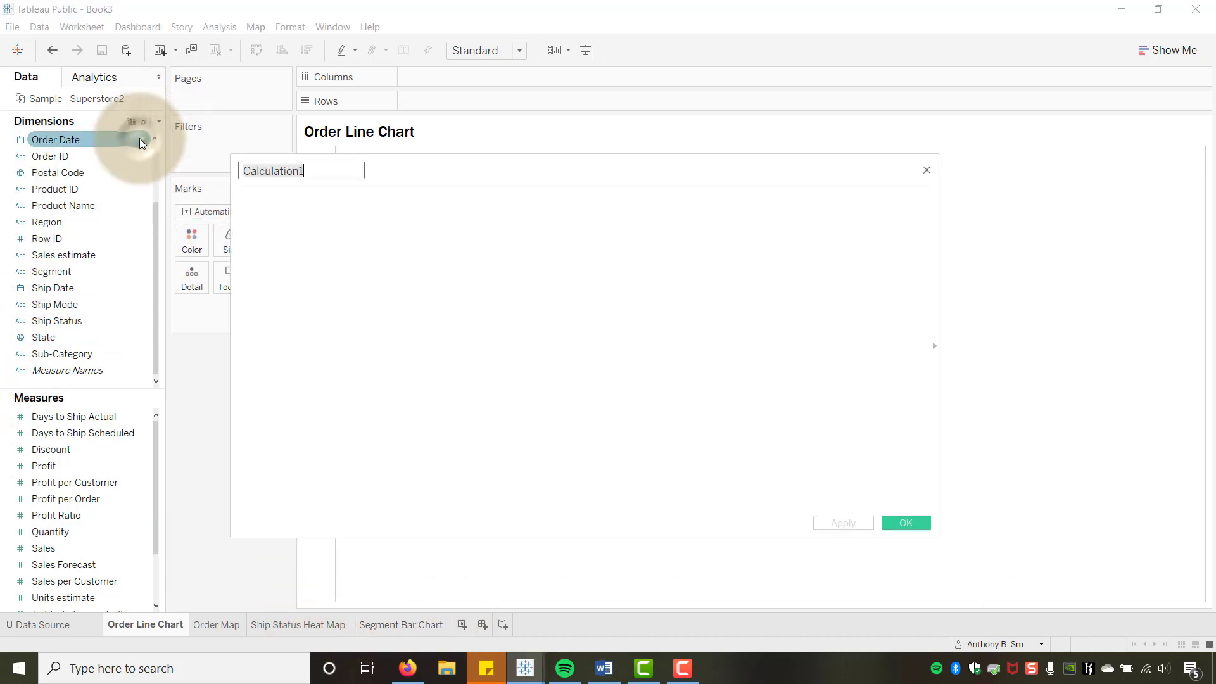
pyautogui.click(334, 251)
pyautogui.write('COUNTD(O')
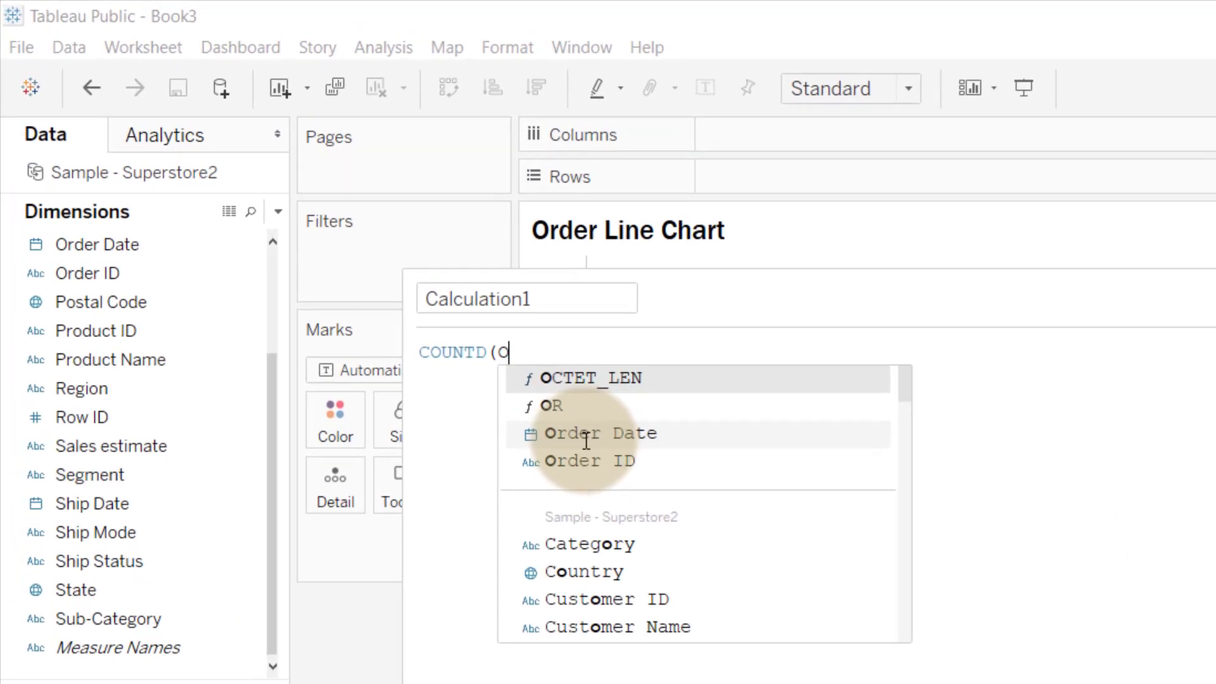
pyautogui.write('reder')
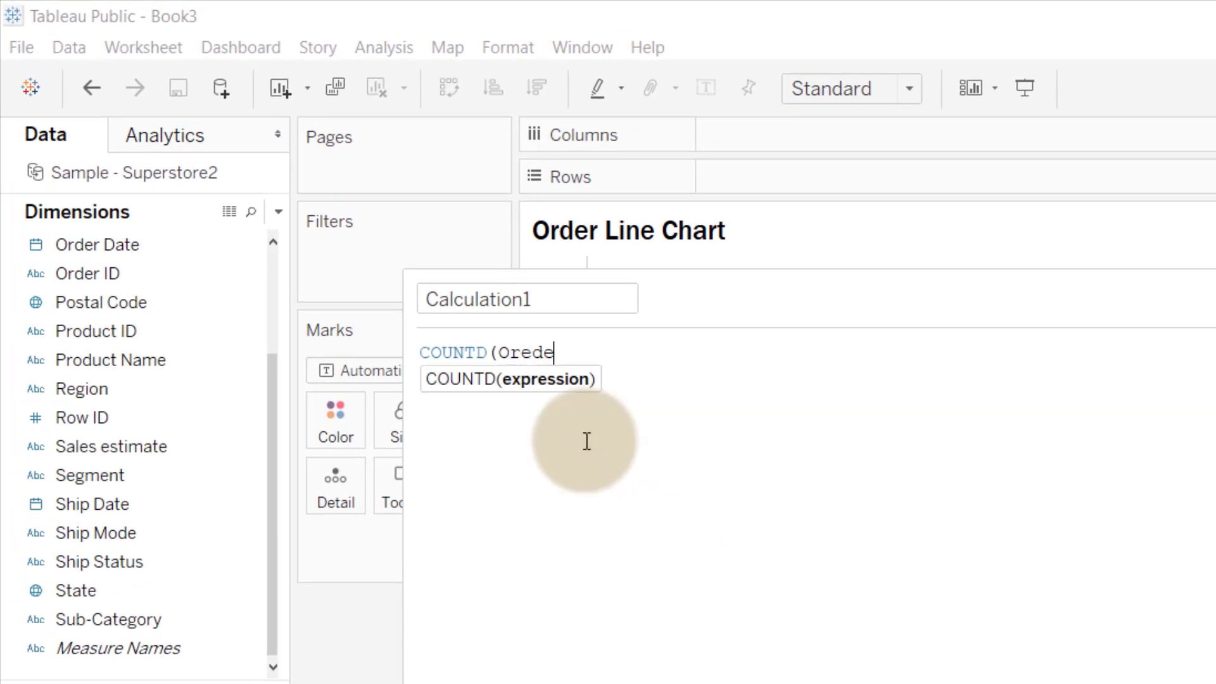
pyautogui.press('BackSpace')
pyautogui.press('BackSpace')
pyautogui.press('BackSpace')
pyautogui.press('BackSpace')
pyautogui.press('BackSpace')
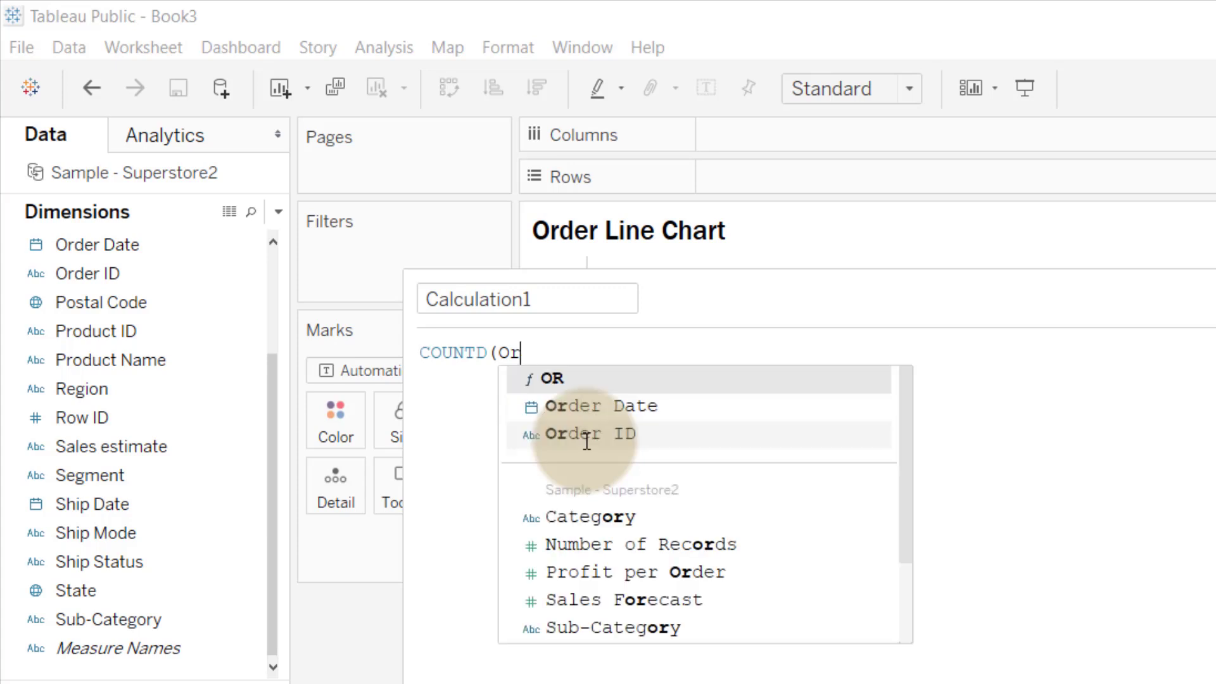
pyautogui.write('der')
pyautogui.press('Down')
pyautogui.press('Return')
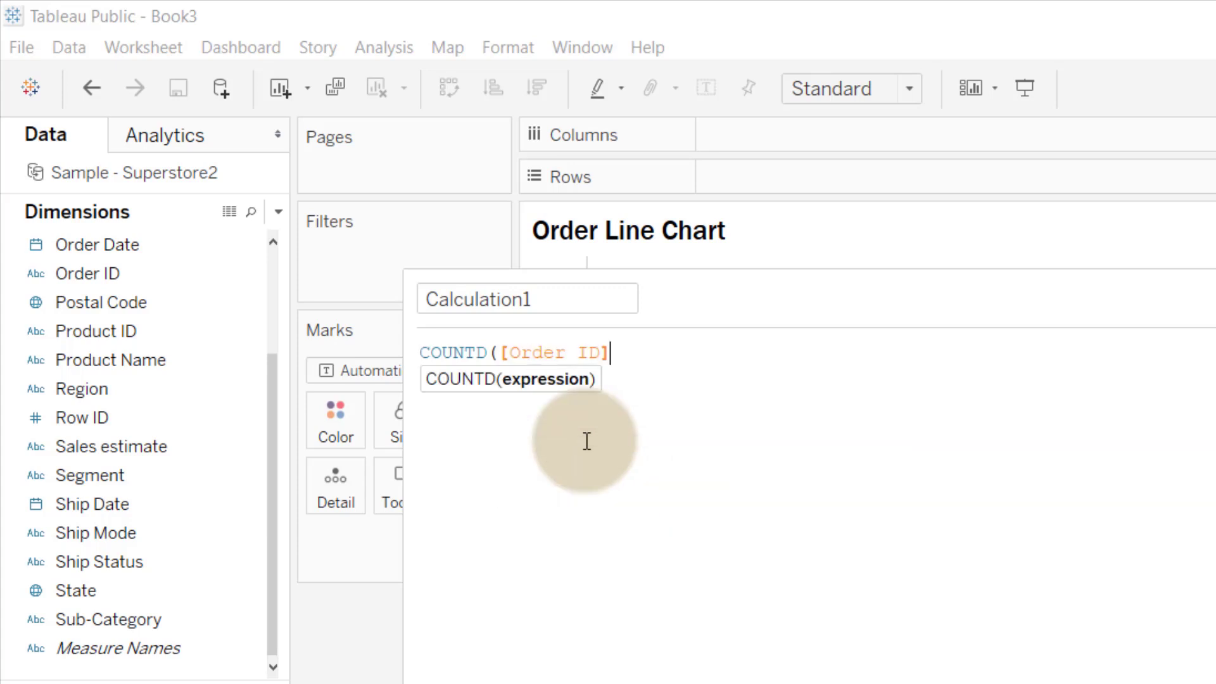
pyautogui.write(')')
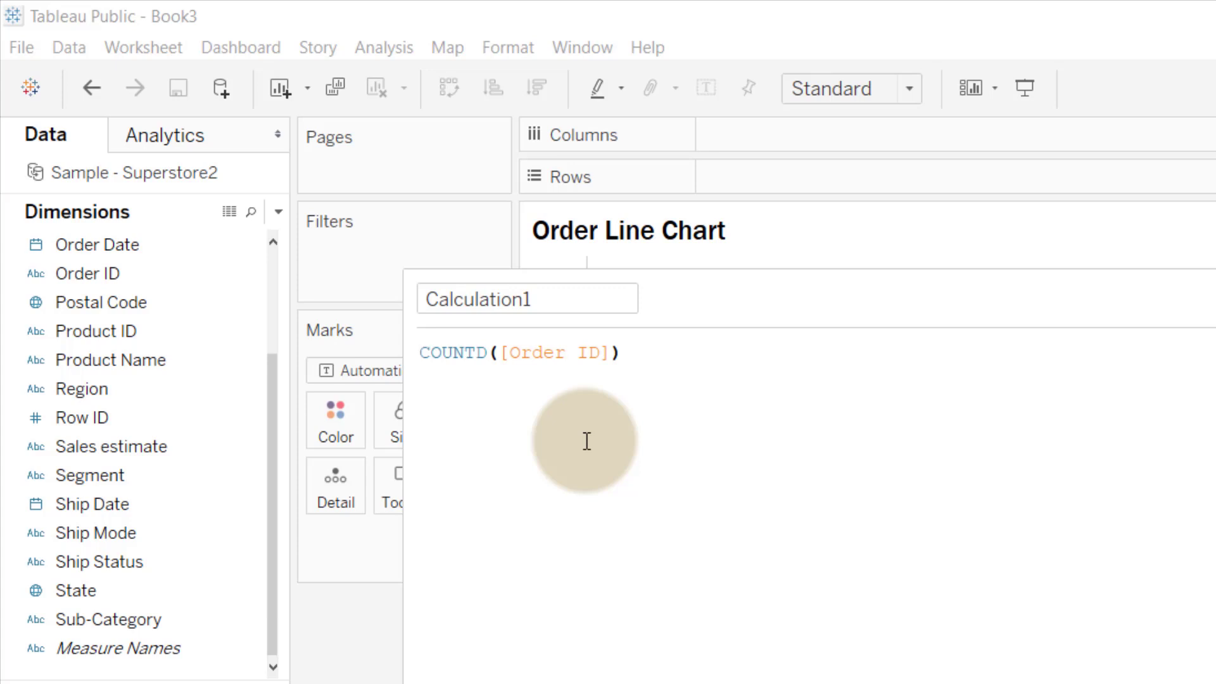
# Name the calculated field Distinct Count Order ID and save it.
pyautogui.click(553, 303)
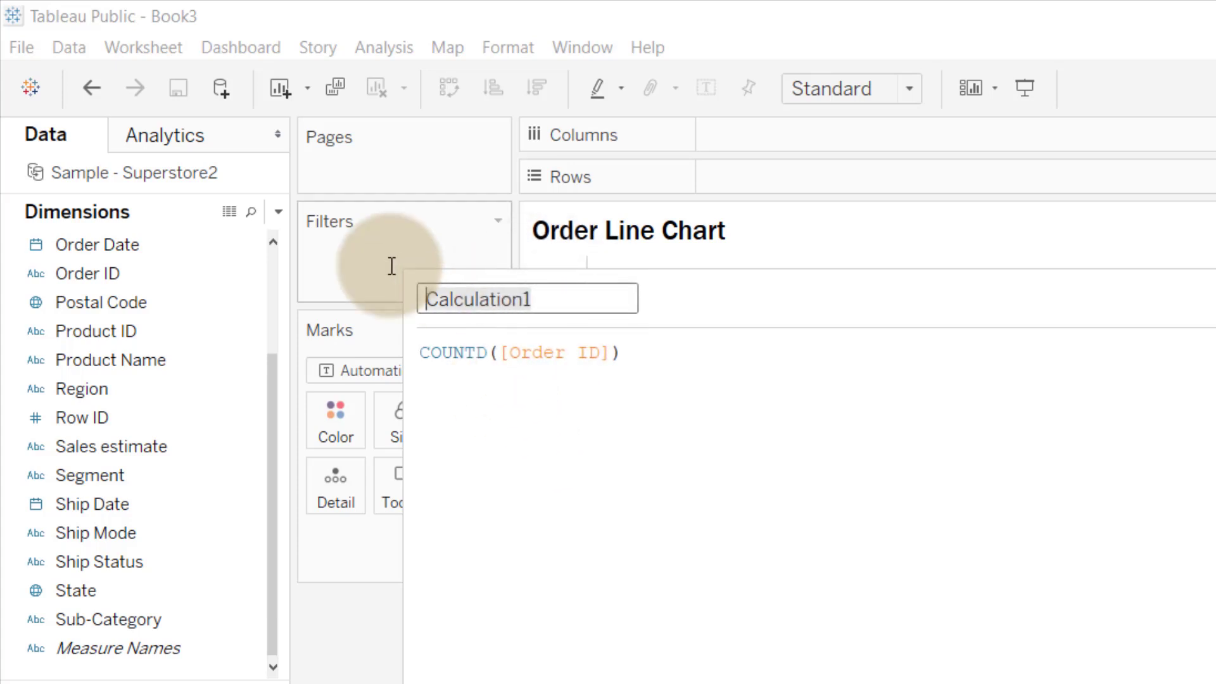
pyautogui.write('DItinc')
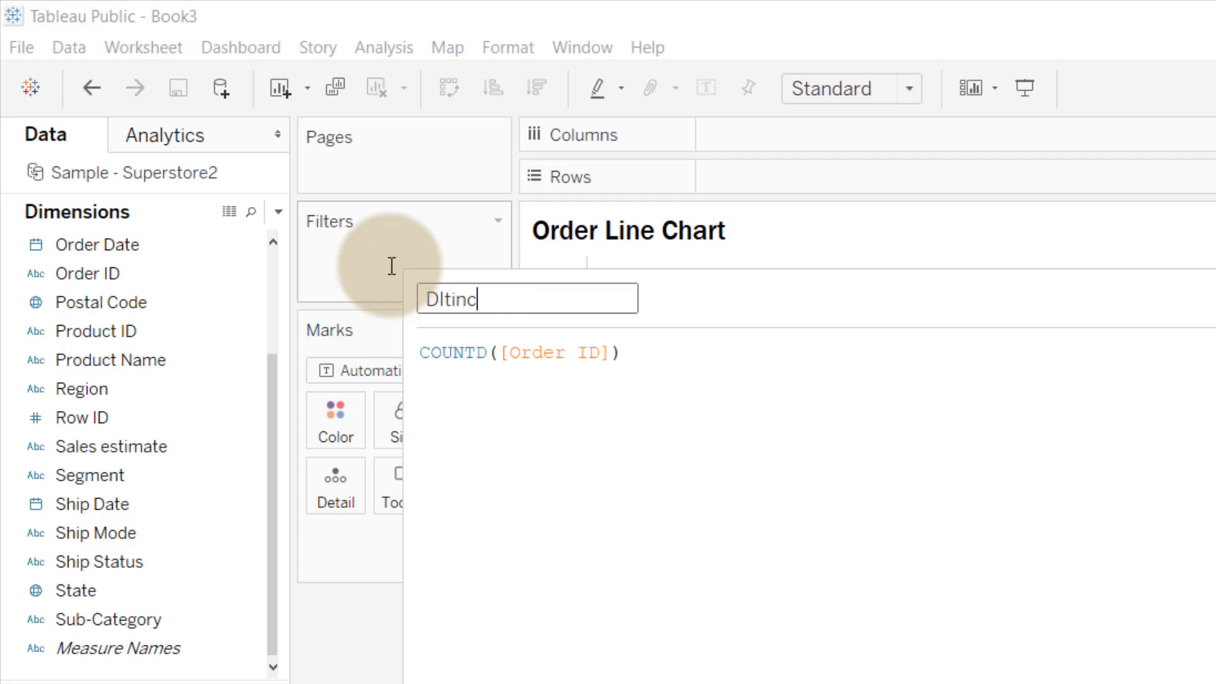
pyautogui.write('t Count Order ID')
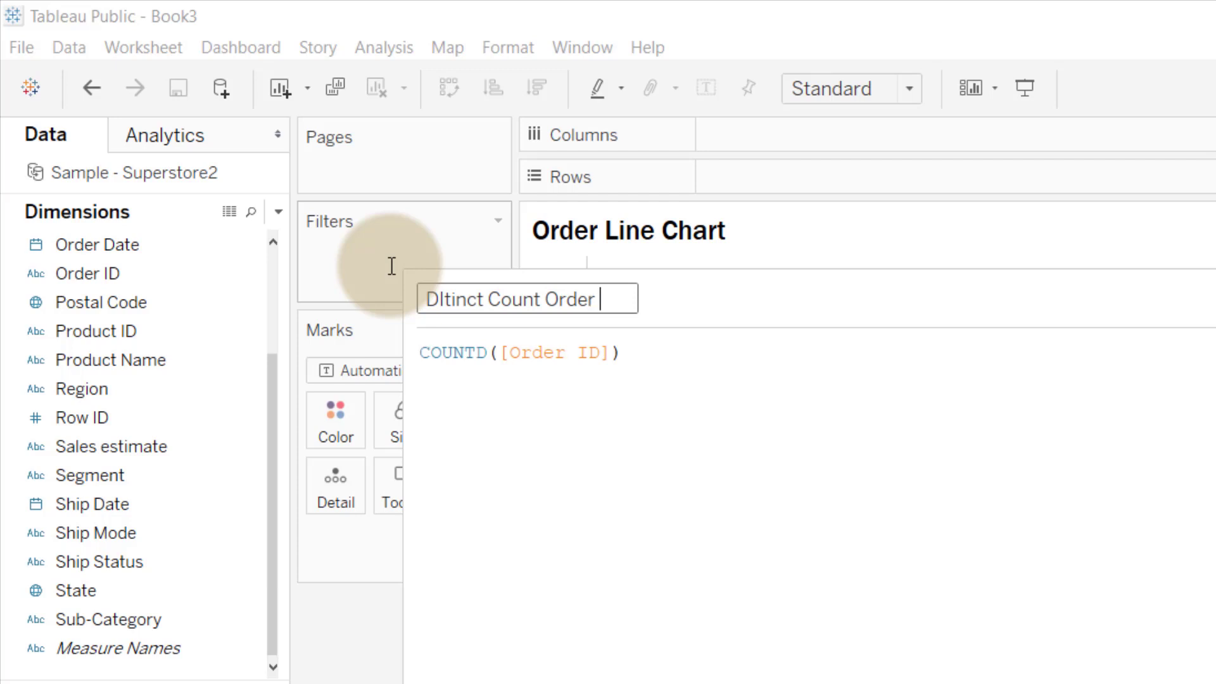
pyautogui.doubleClick(447, 298)
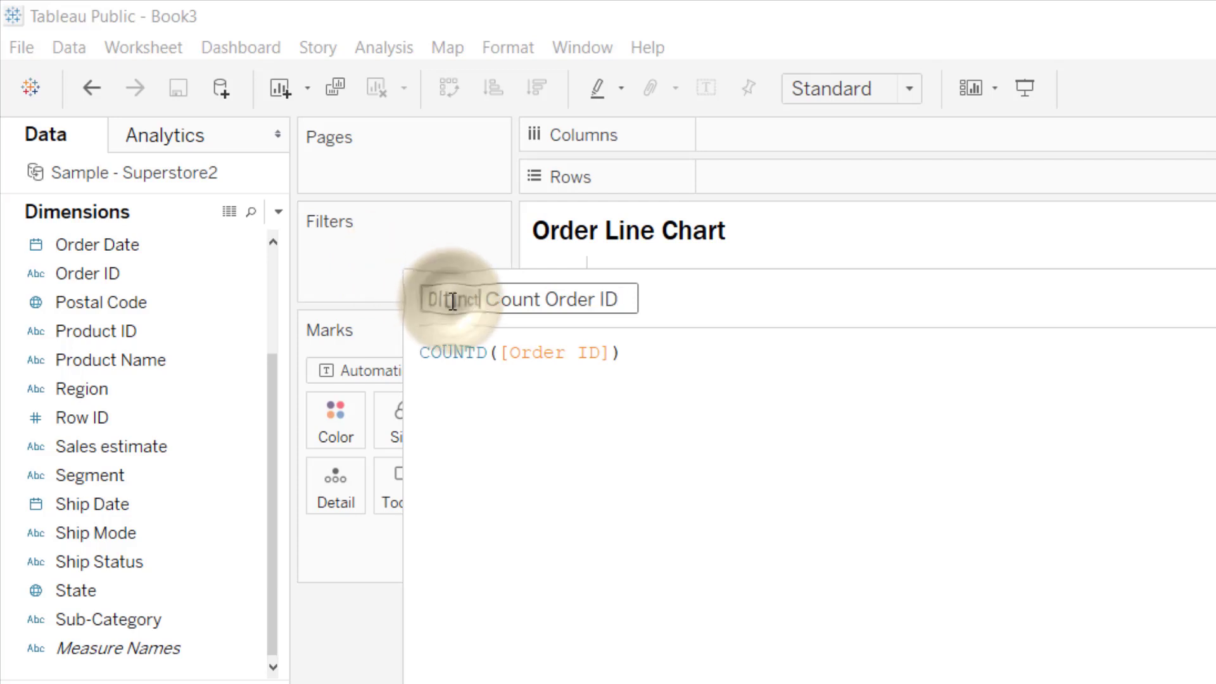
pyautogui.write('Distinct')
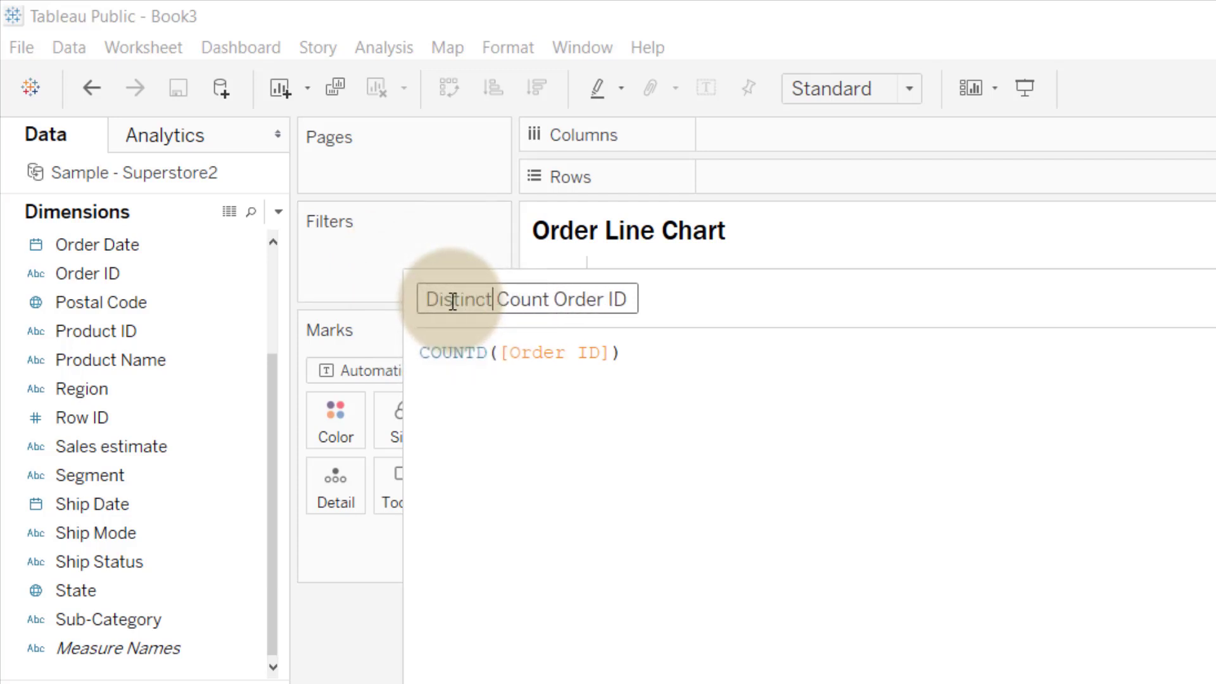
pyautogui.click(917, 388)
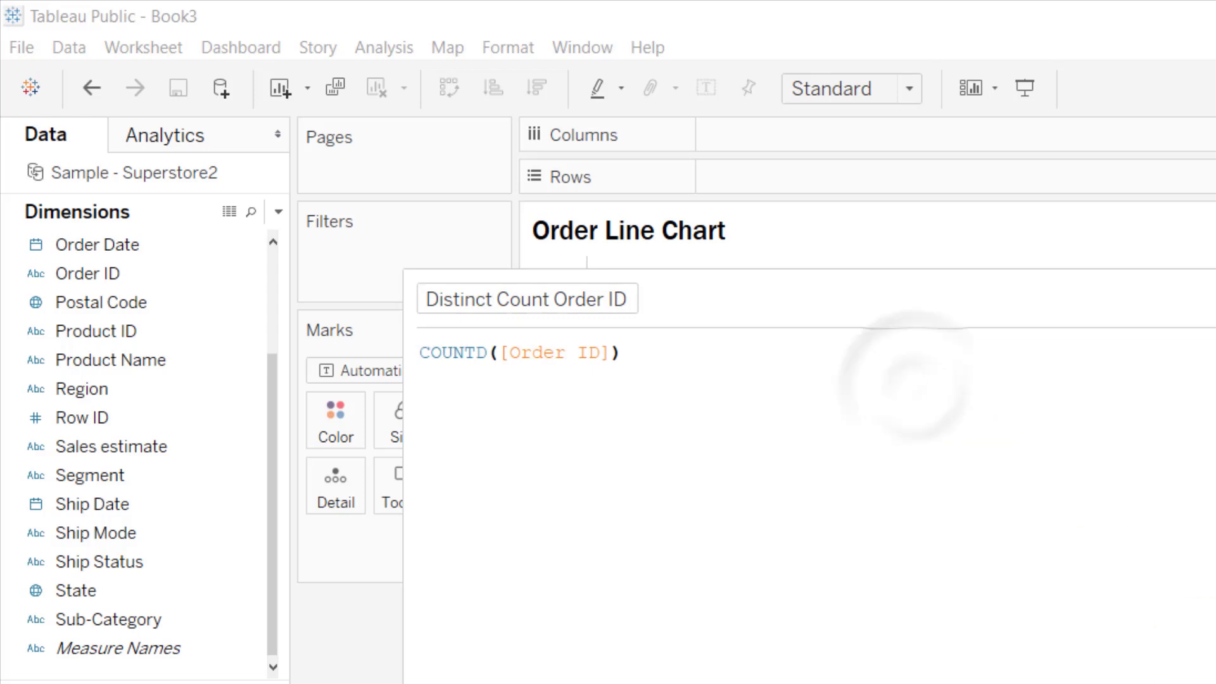
pyautogui.click(1215, 683)
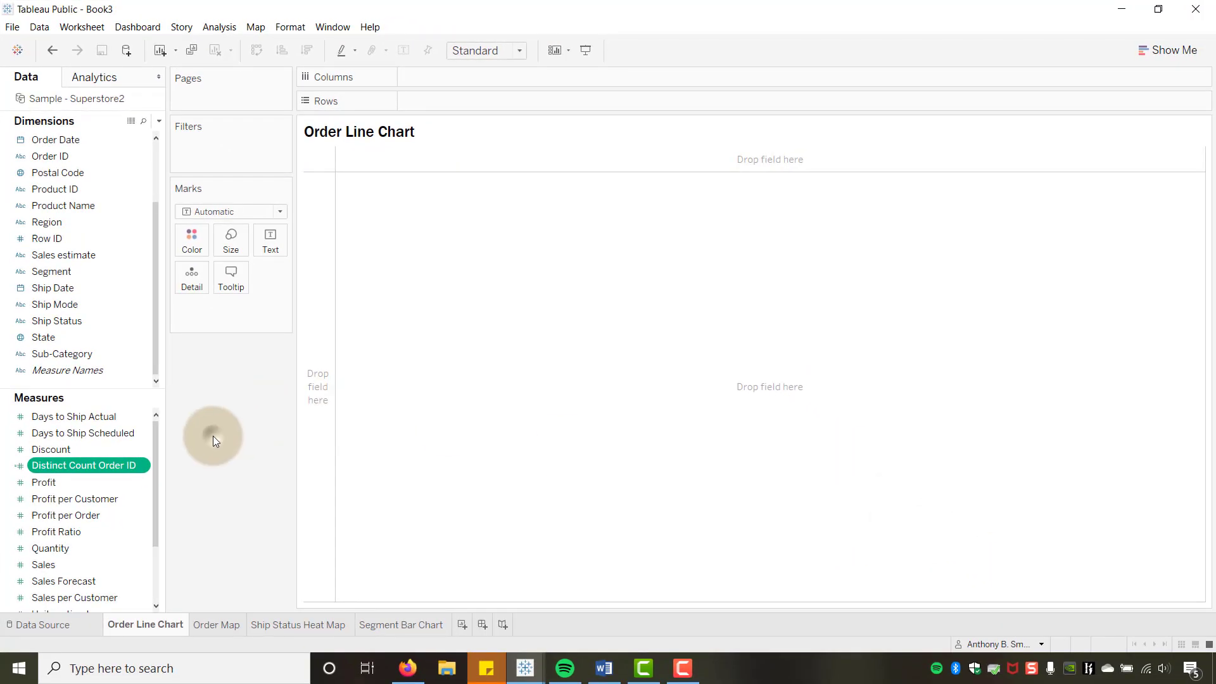
# Examine the Order ID column in the Sample - Superstore2 data source for repeated order IDs.
pyautogui.click(78, 623)
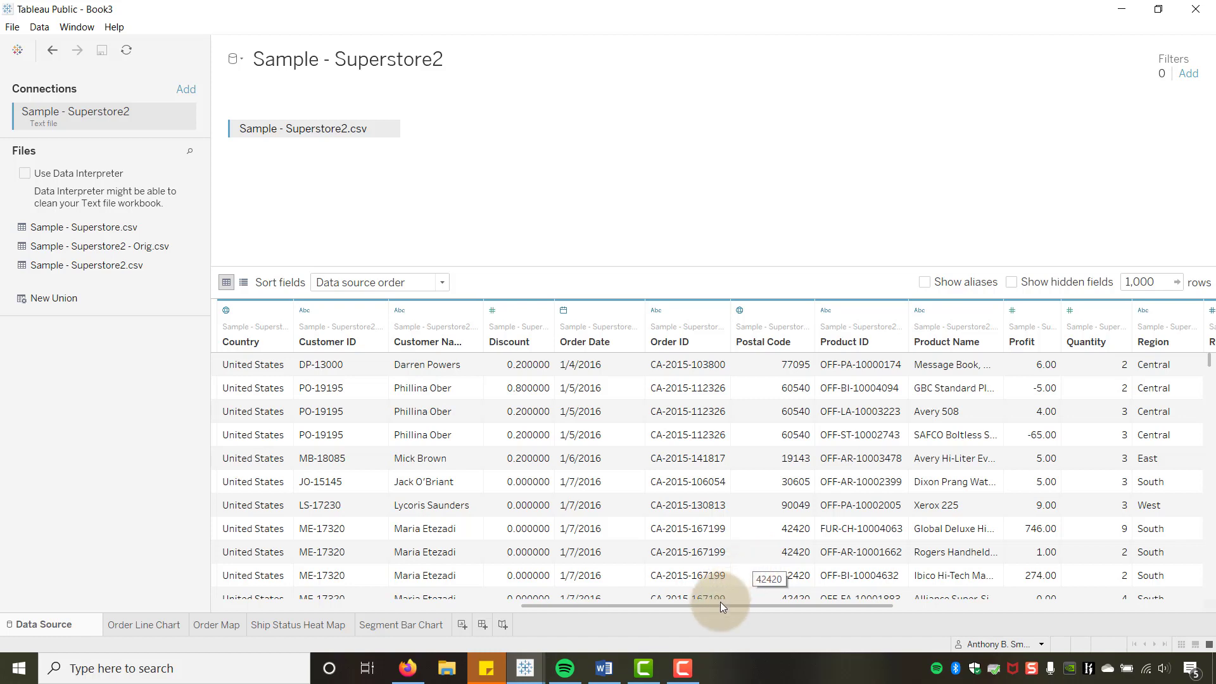
pyautogui.moveTo(722, 605); pyautogui.dragTo(762, 599)
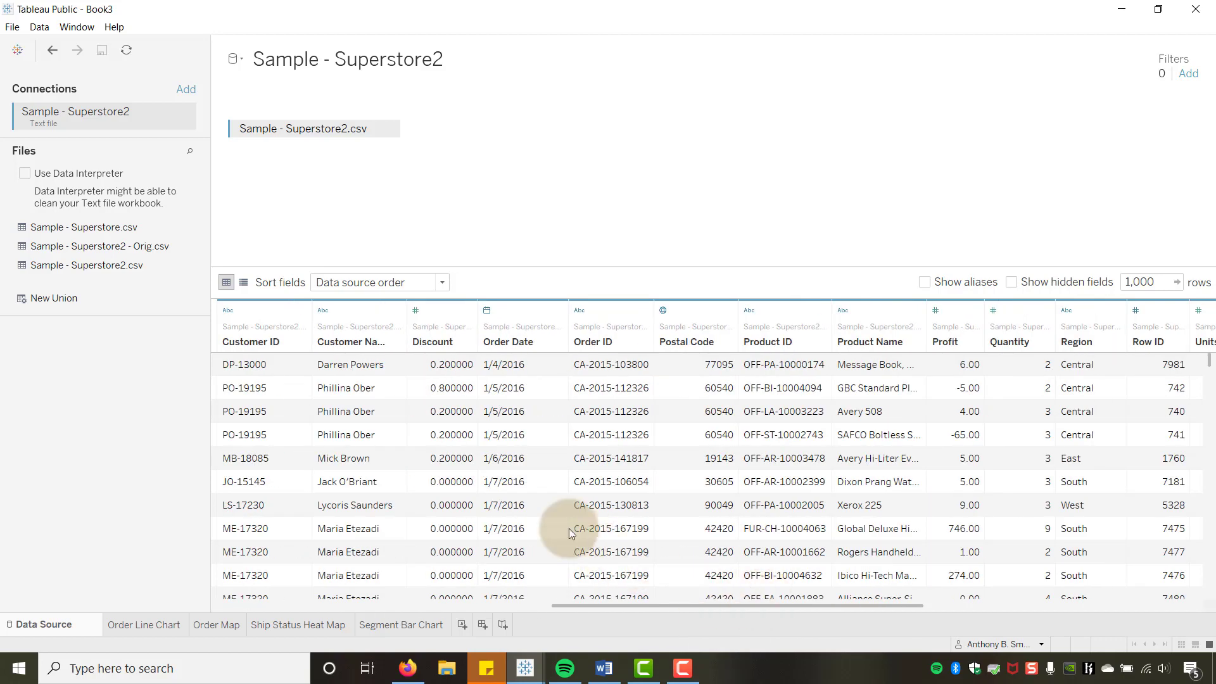
pyautogui.scroll(-3, 577, 516)
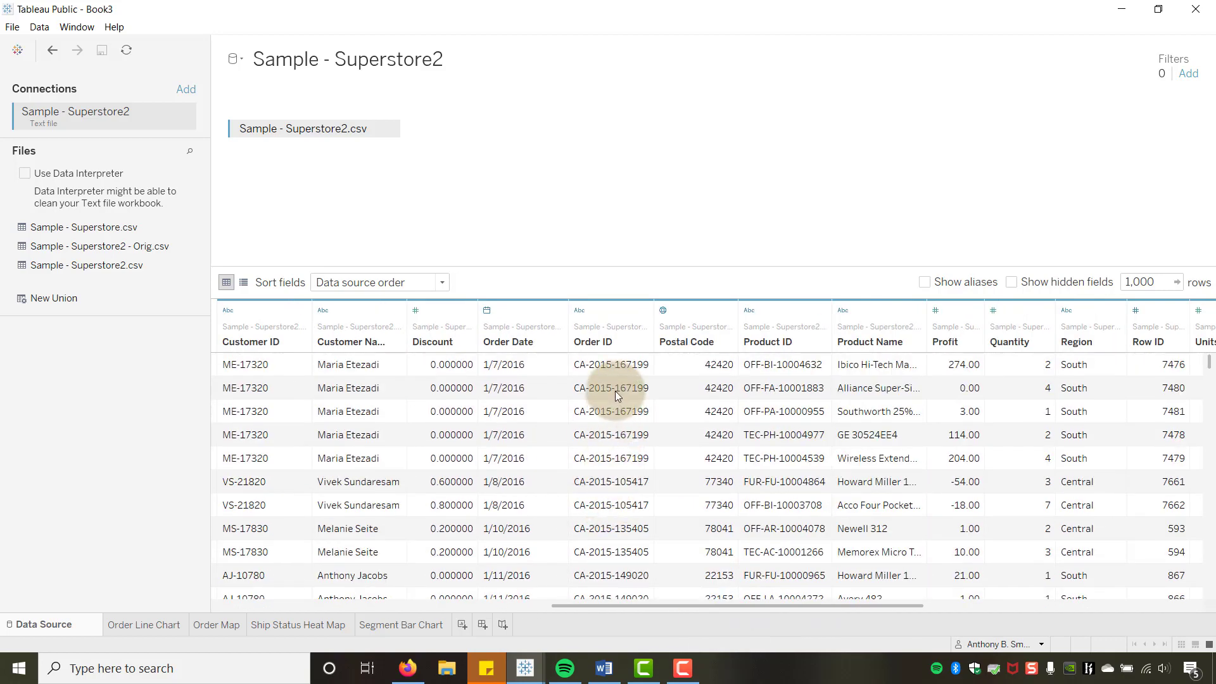
# Select the block of consecutive Order ID cells that share the same order ID dated 1/7/2016.
pyautogui.scroll(1, 610, 393)
pyautogui.click(617, 388)
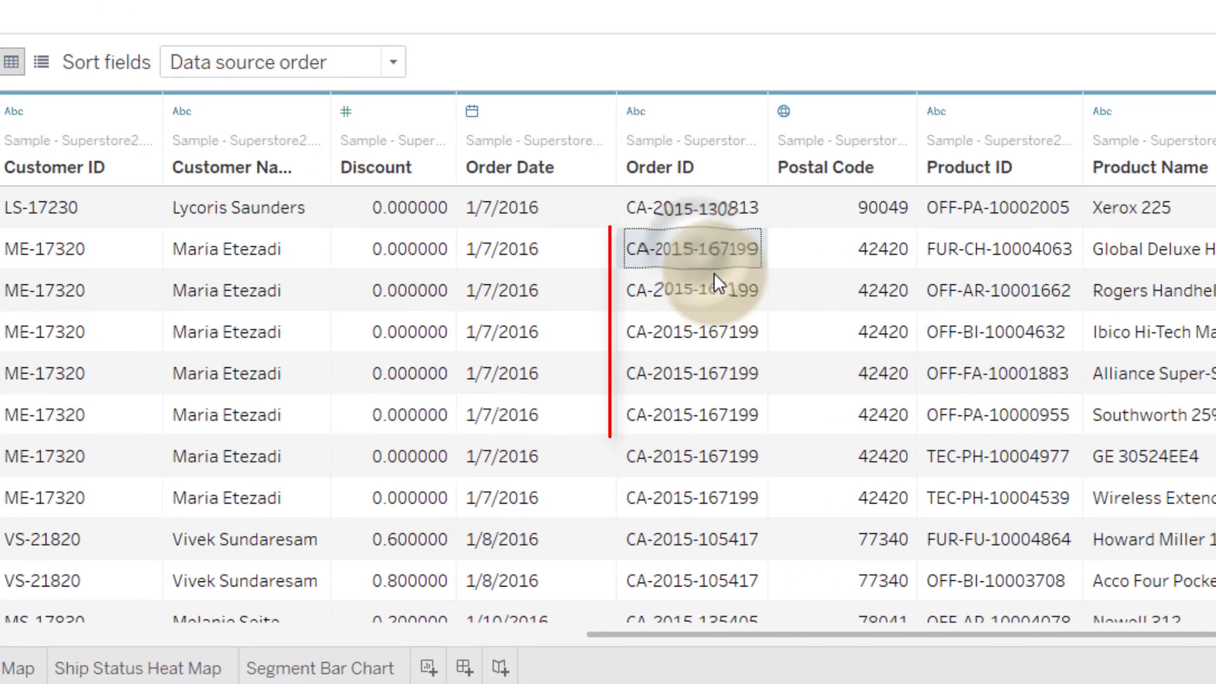
pyautogui.keyDown('shift'); pyautogui.click(696, 495); pyautogui.keyUp('shift')
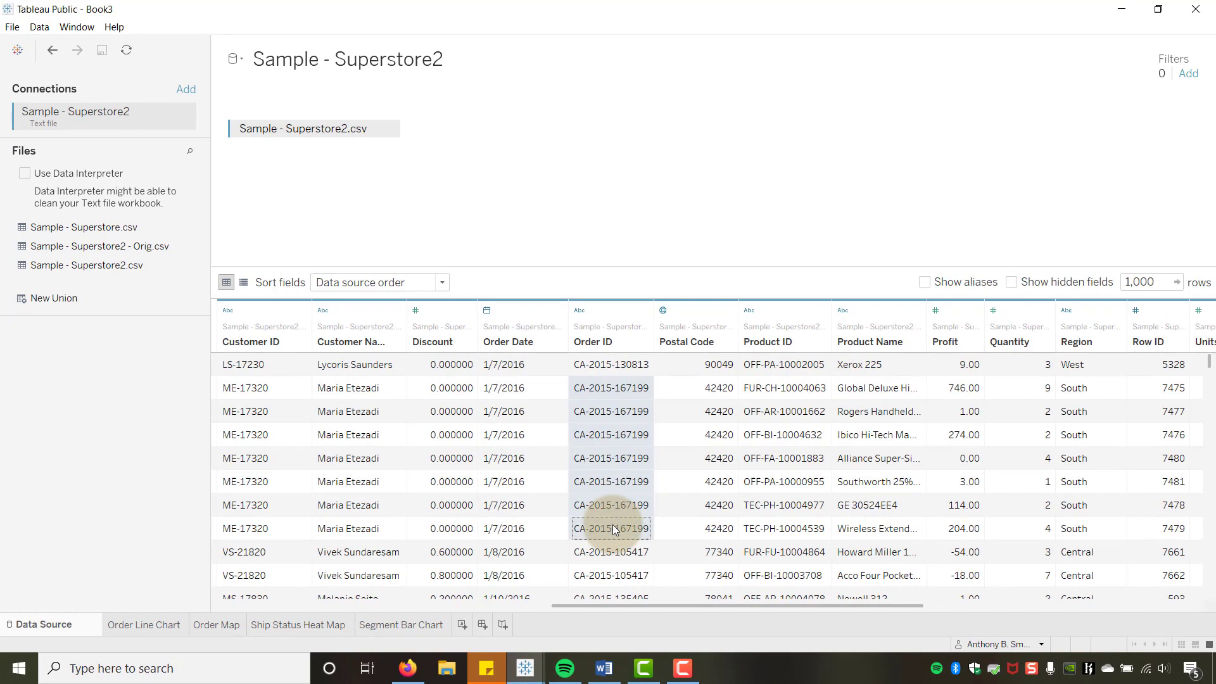
# Place Order Date on the columns of the Order Line Chart sheet as a continuous month (May 2015 format).
pyautogui.click(147, 627)
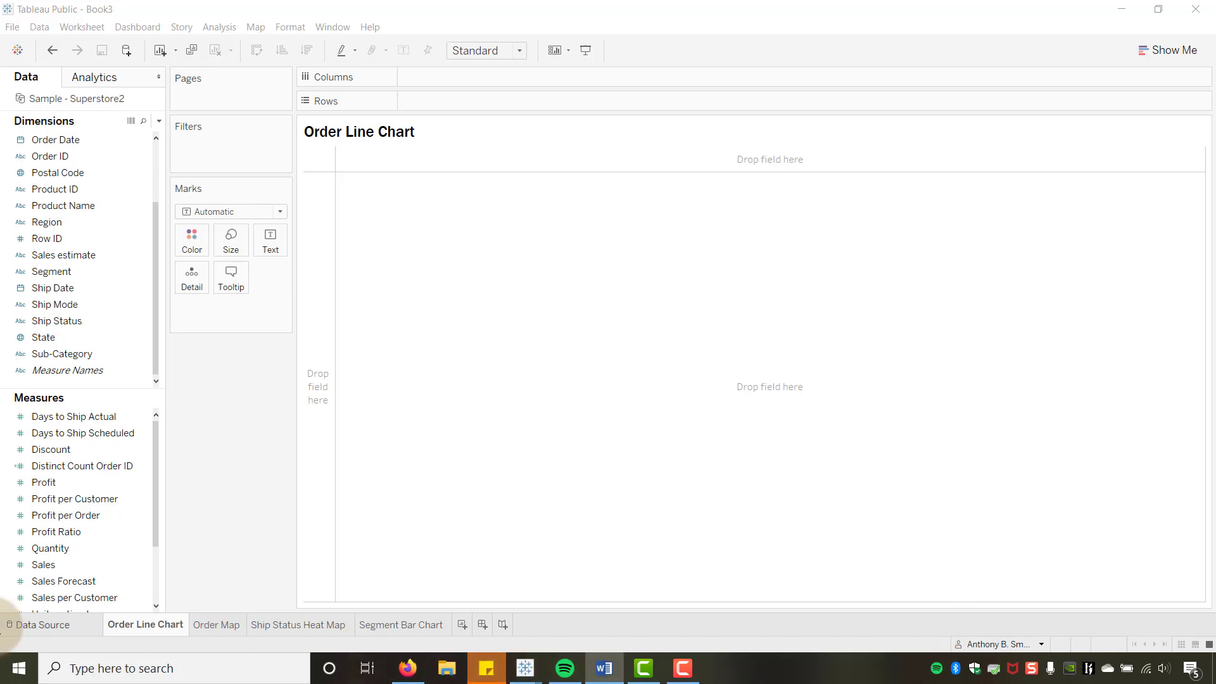
pyautogui.click(183, 420)
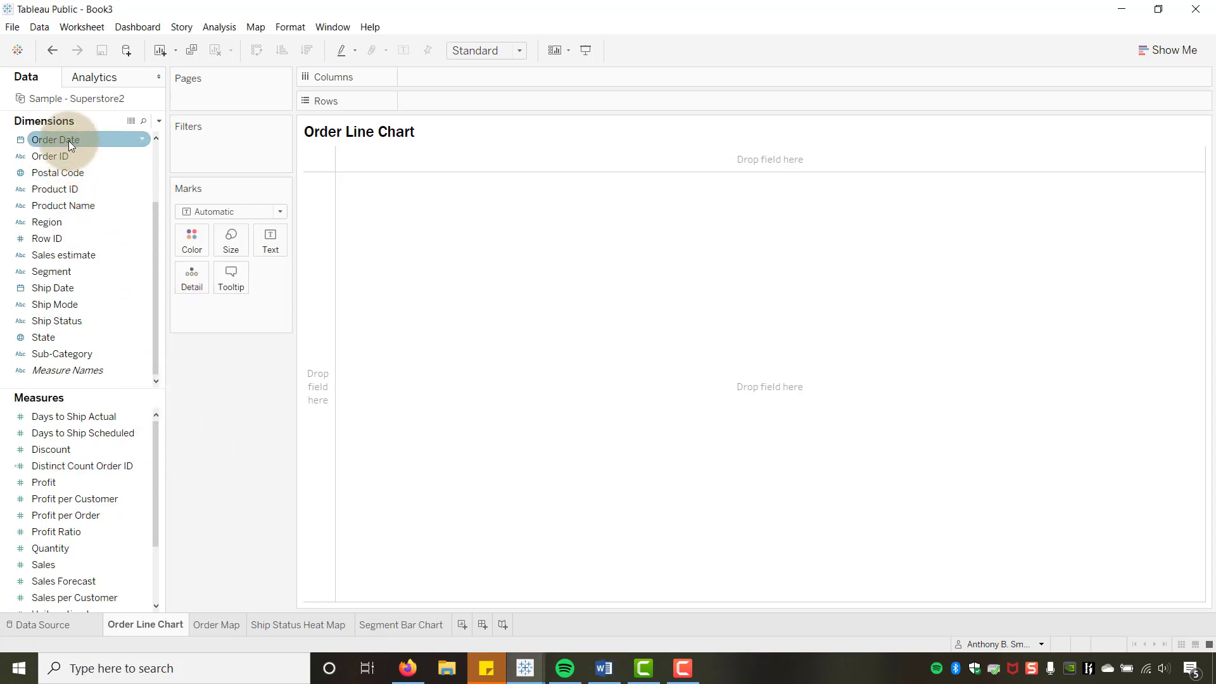
pyautogui.moveTo(68, 140); pyautogui.dragTo(470, 81)
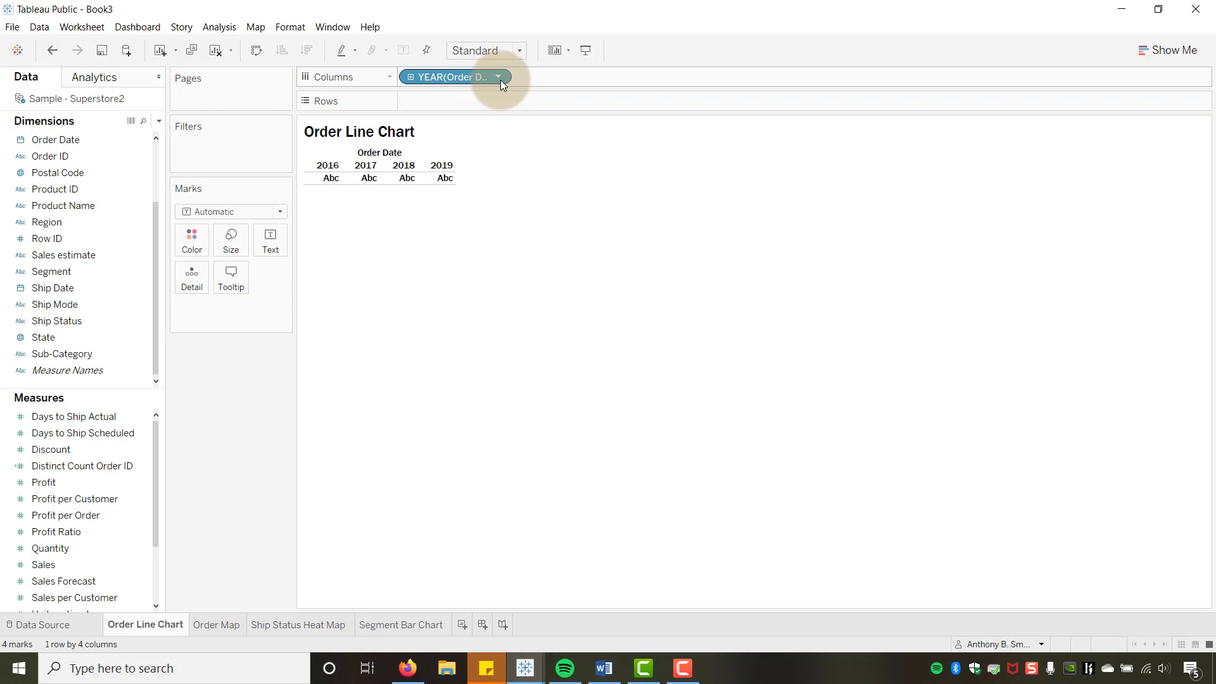
pyautogui.click(499, 78)
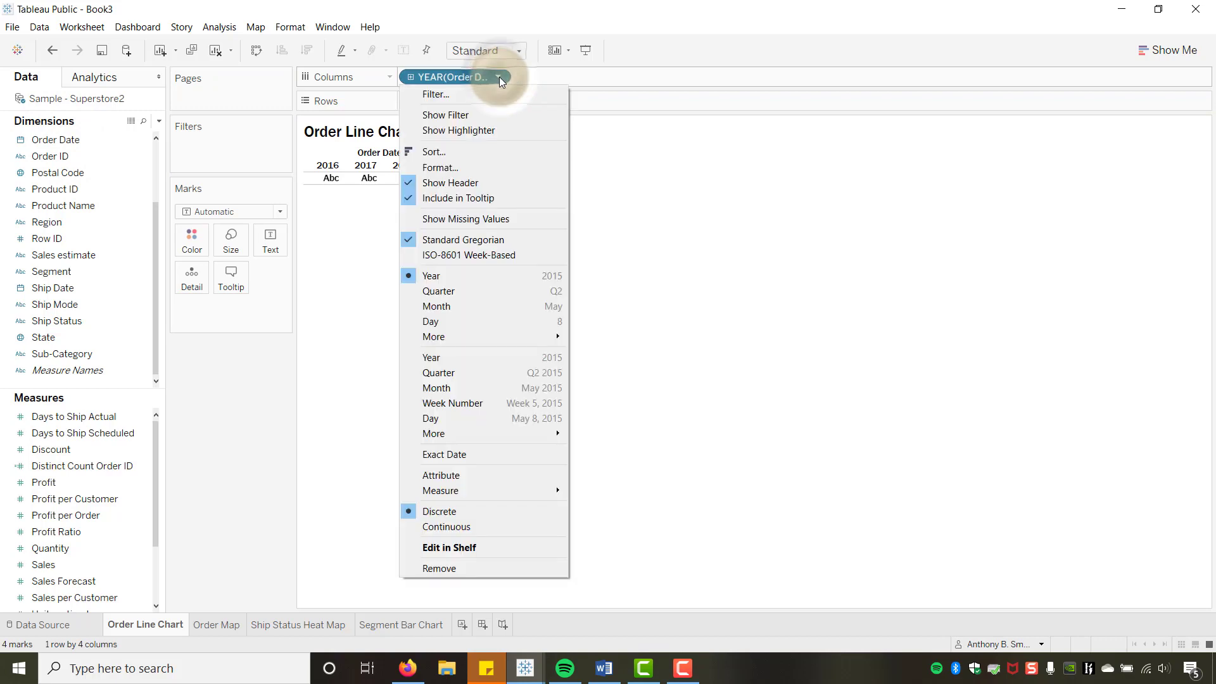
pyautogui.click(484, 386)
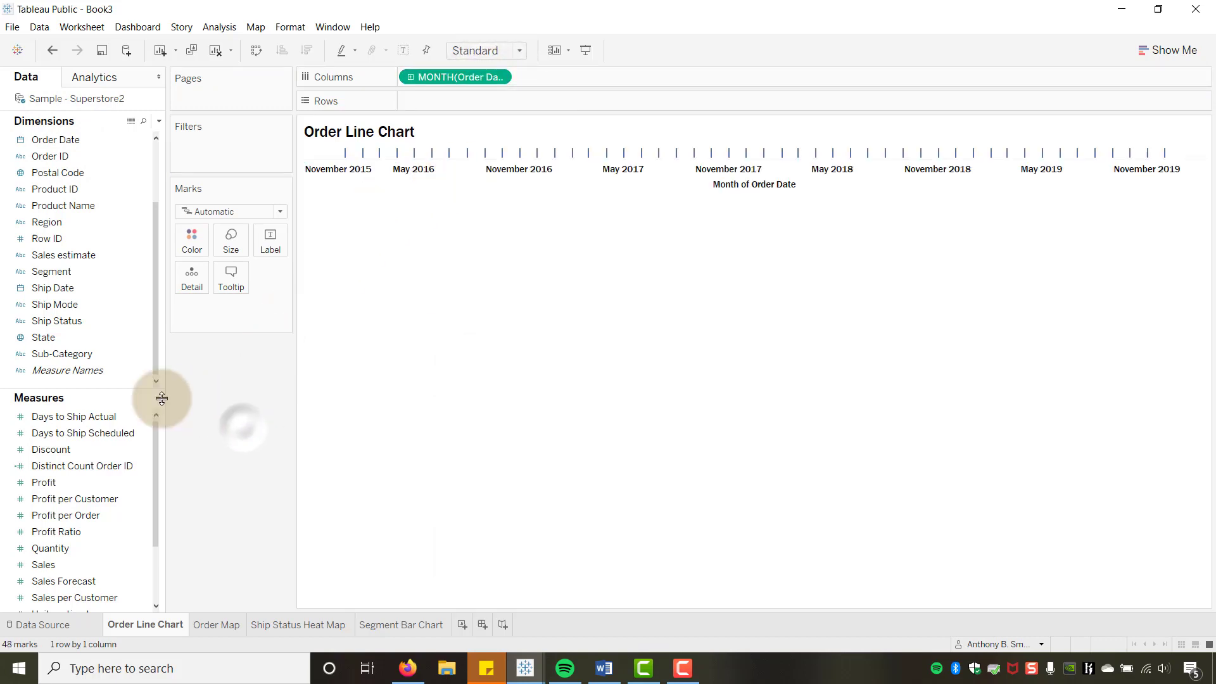
pyautogui.click(234, 459)
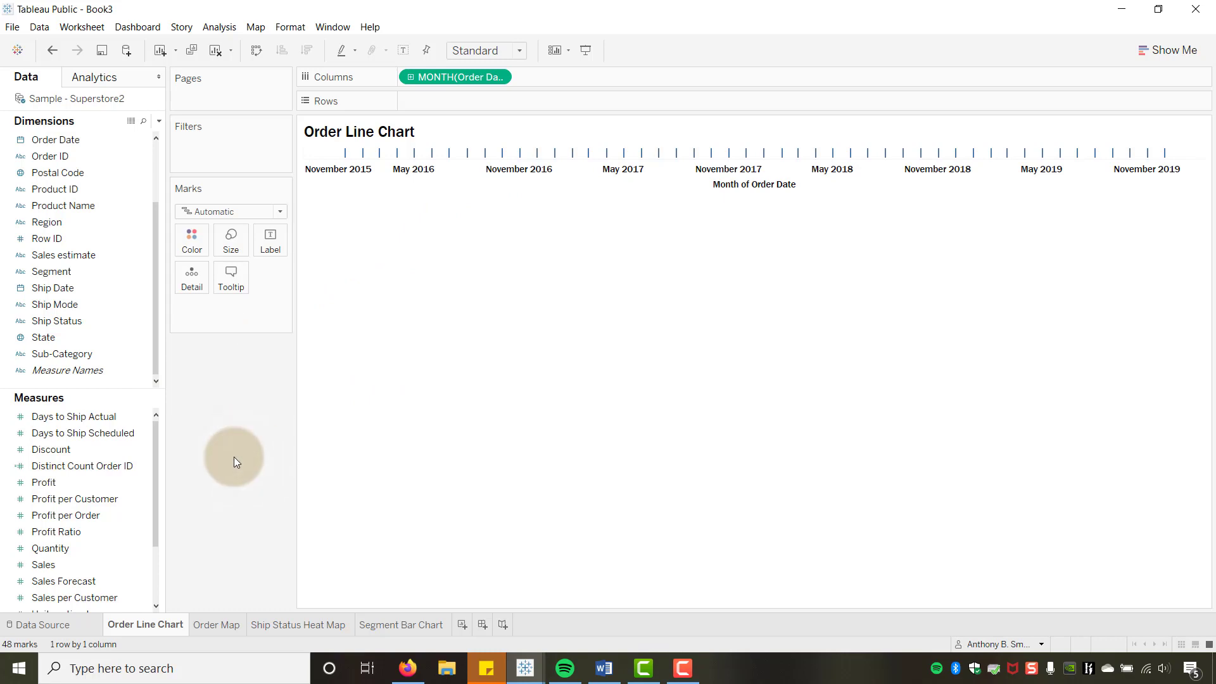
# Find the Distinct Count Order ID measure by searching the fields for "Distinct" and place it on the rows.
pyautogui.click(101, 256)
pyautogui.scroll(-1, 100, 446)
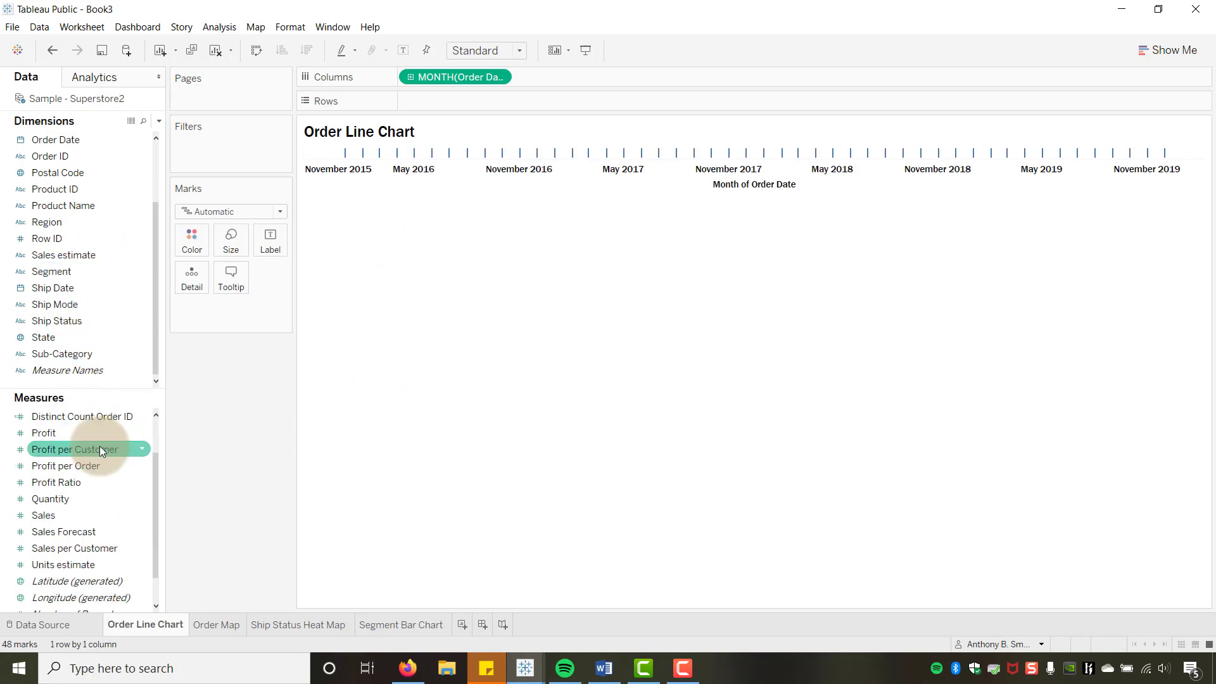
pyautogui.scroll(2, 112, 307)
pyautogui.scroll(-3, 109, 233)
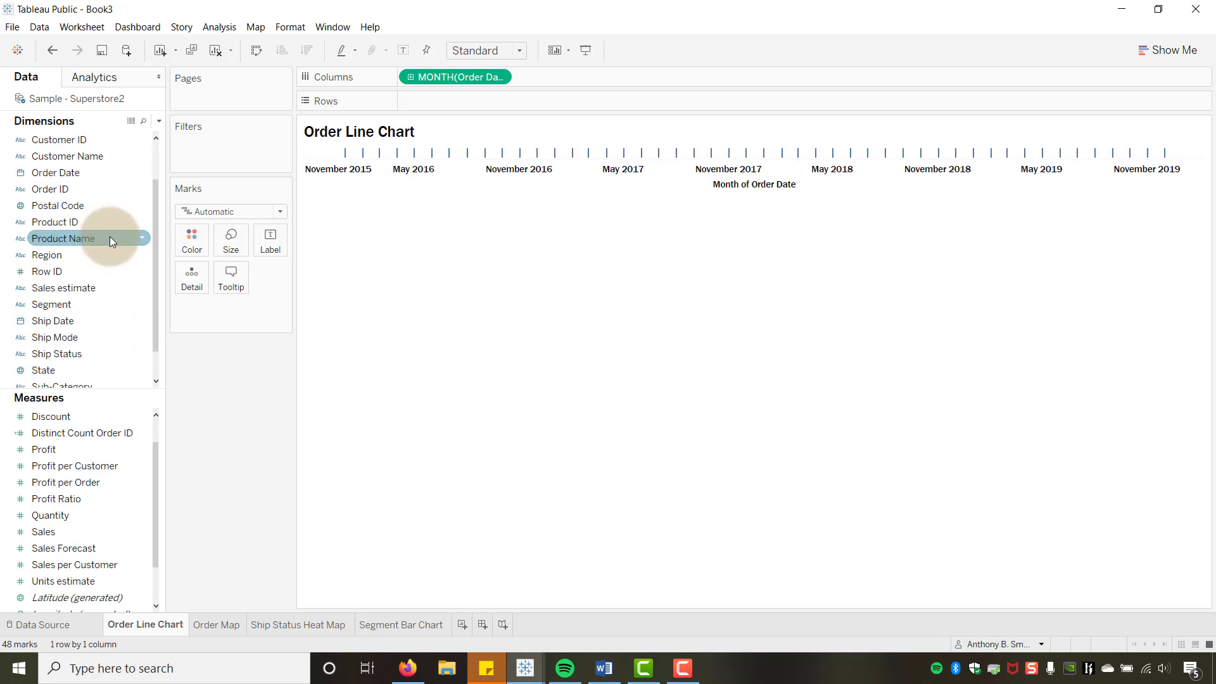
pyautogui.scroll(3, 109, 237)
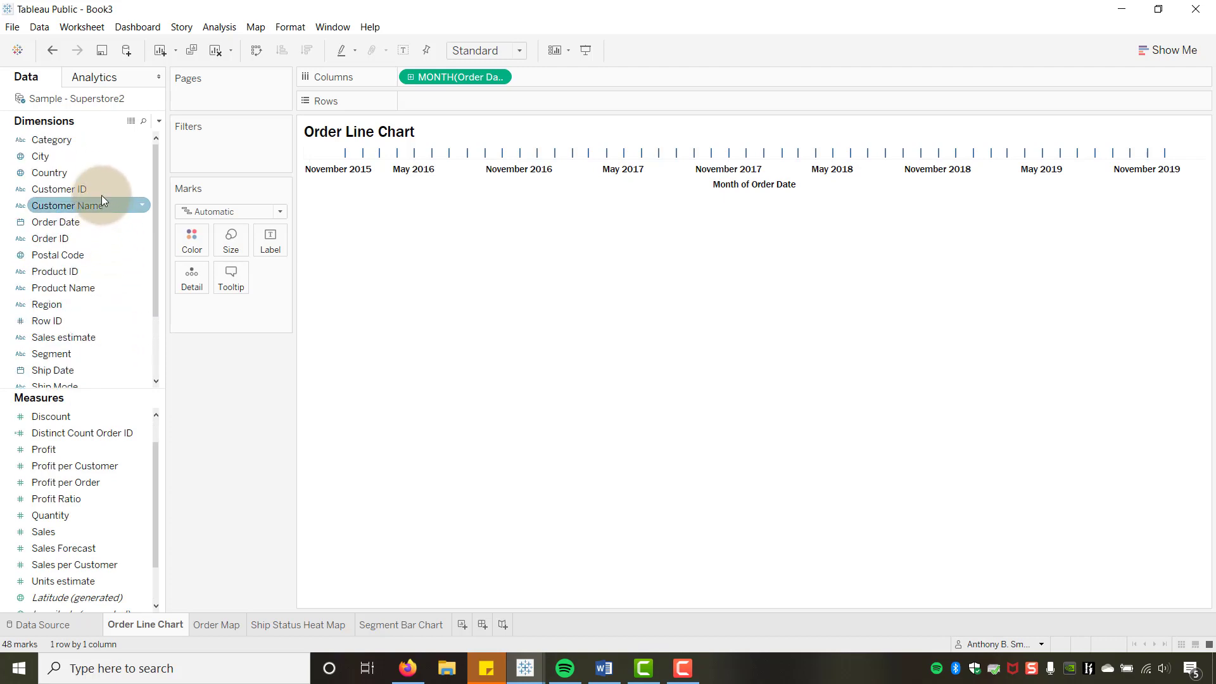
pyautogui.click(144, 121)
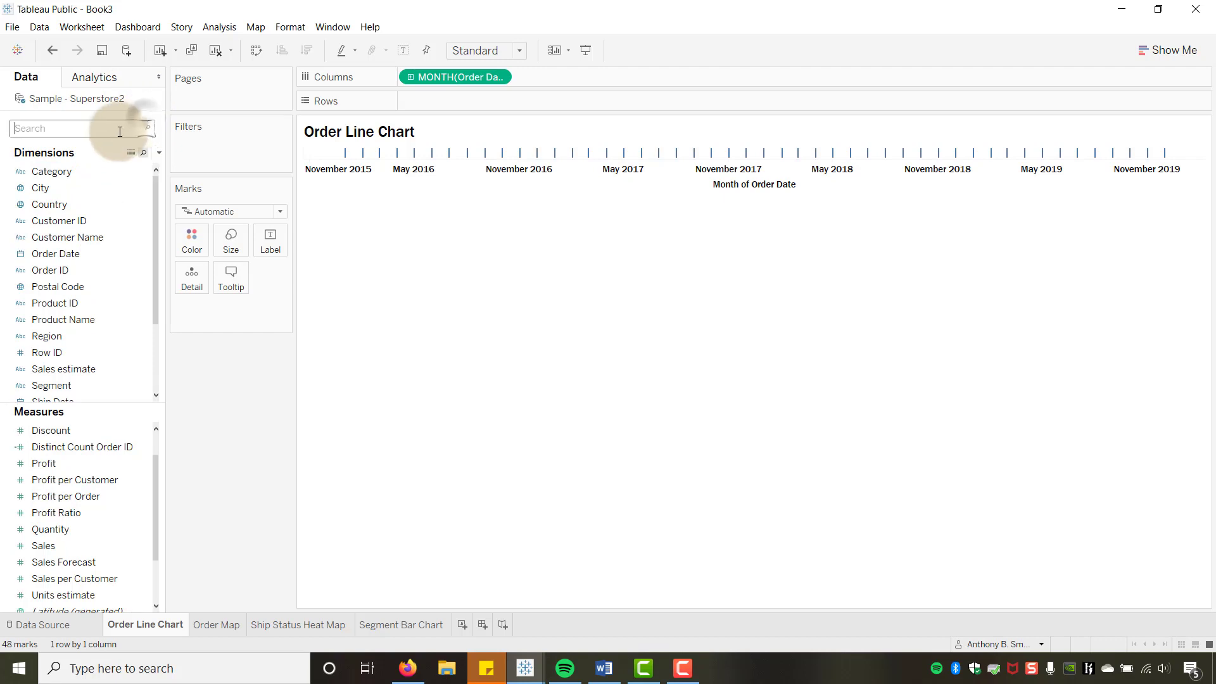
pyautogui.write('Dist')
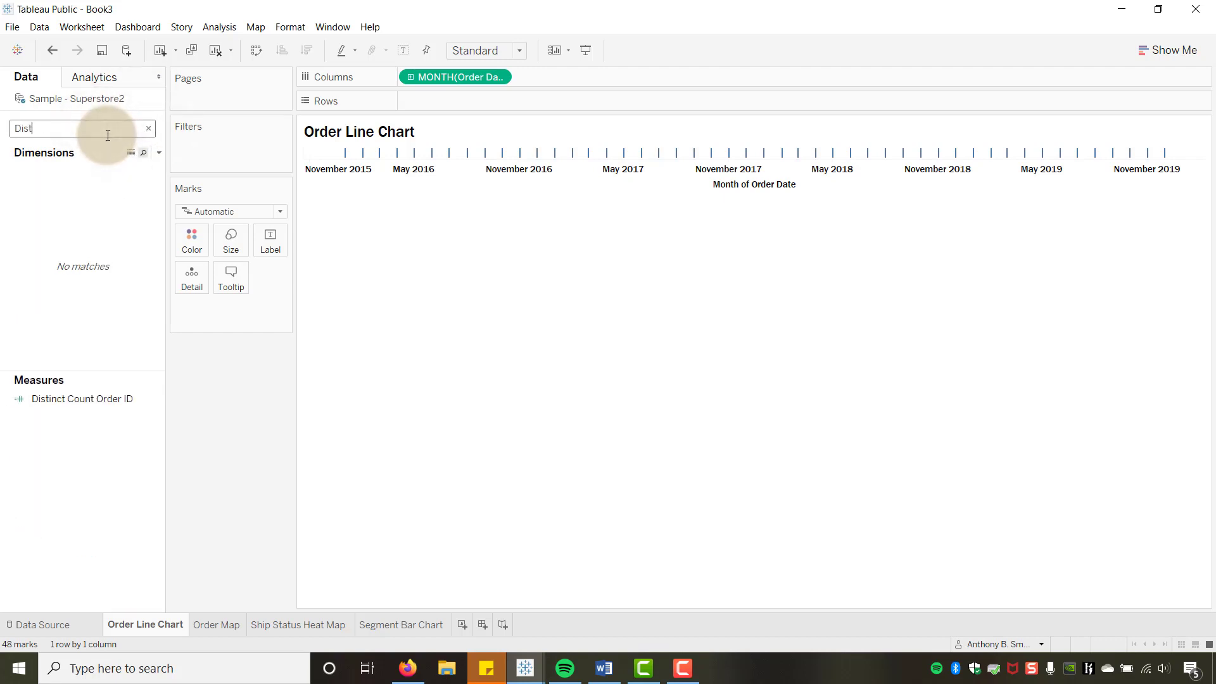
pyautogui.write('inct')
pyautogui.moveTo(73, 396)
pyautogui.mouseDown()
pyautogui.moveTo(399, 142)
pyautogui.moveTo(475, 98)
pyautogui.mouseUp()
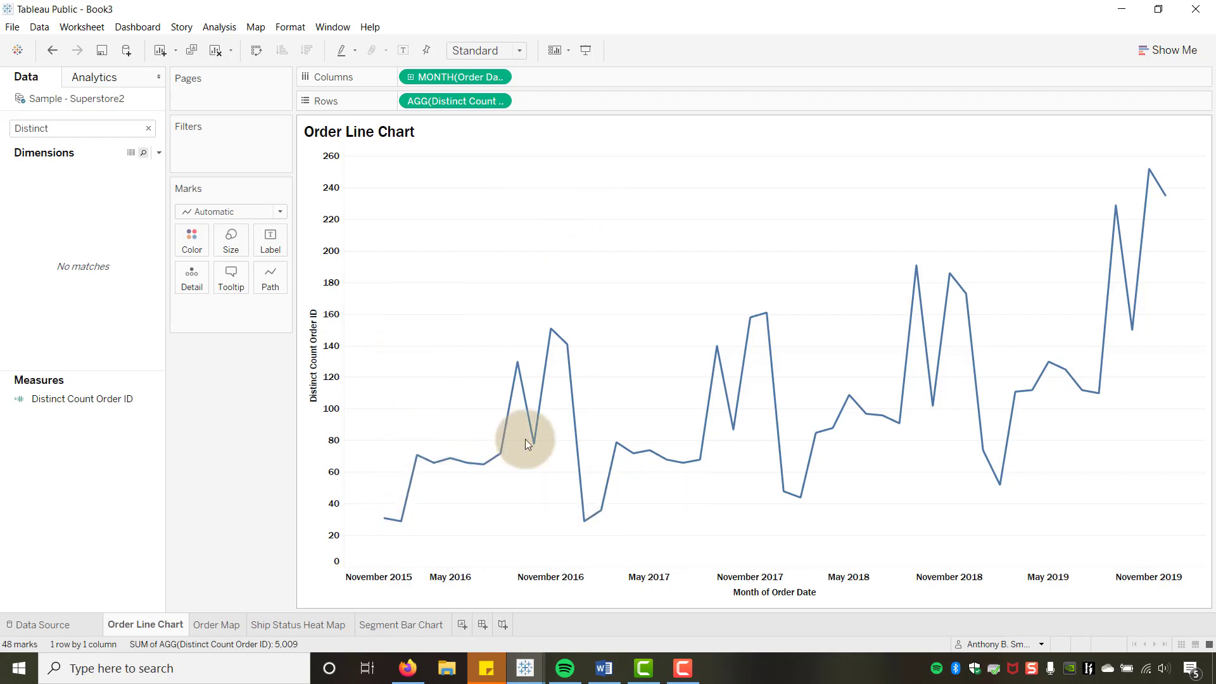
# Remove the title from the chart's Month of Order Date axis.
pyautogui.rightClick(767, 594)
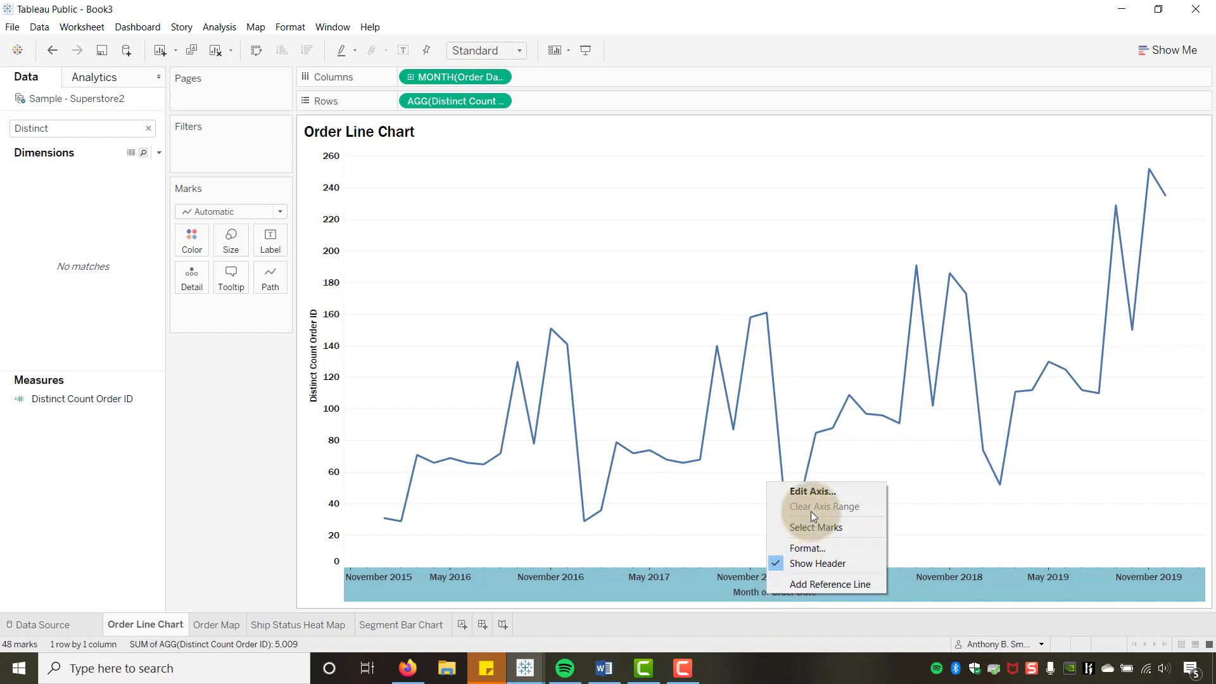
pyautogui.click(811, 492)
pyautogui.tripleClick(542, 448)
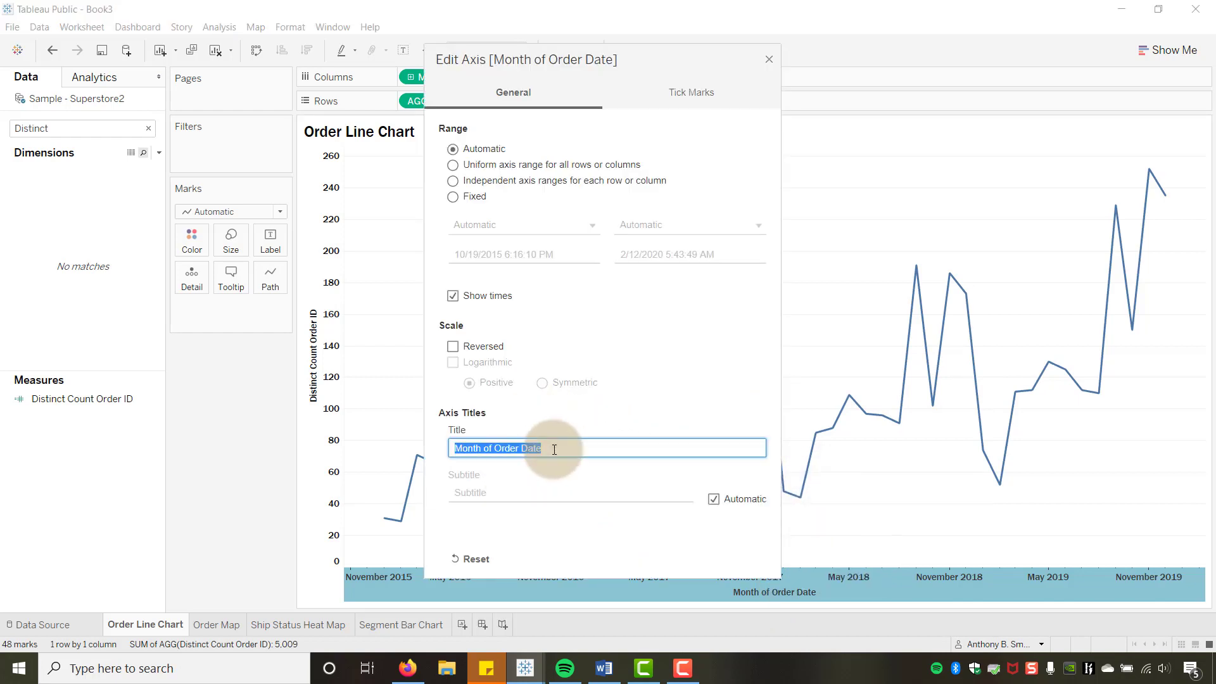
pyautogui.moveTo(543, 448)
pyautogui.mouseDown()
pyautogui.moveTo(448, 448)
pyautogui.moveTo(526, 445)
pyautogui.mouseUp()
pyautogui.press('Delete')
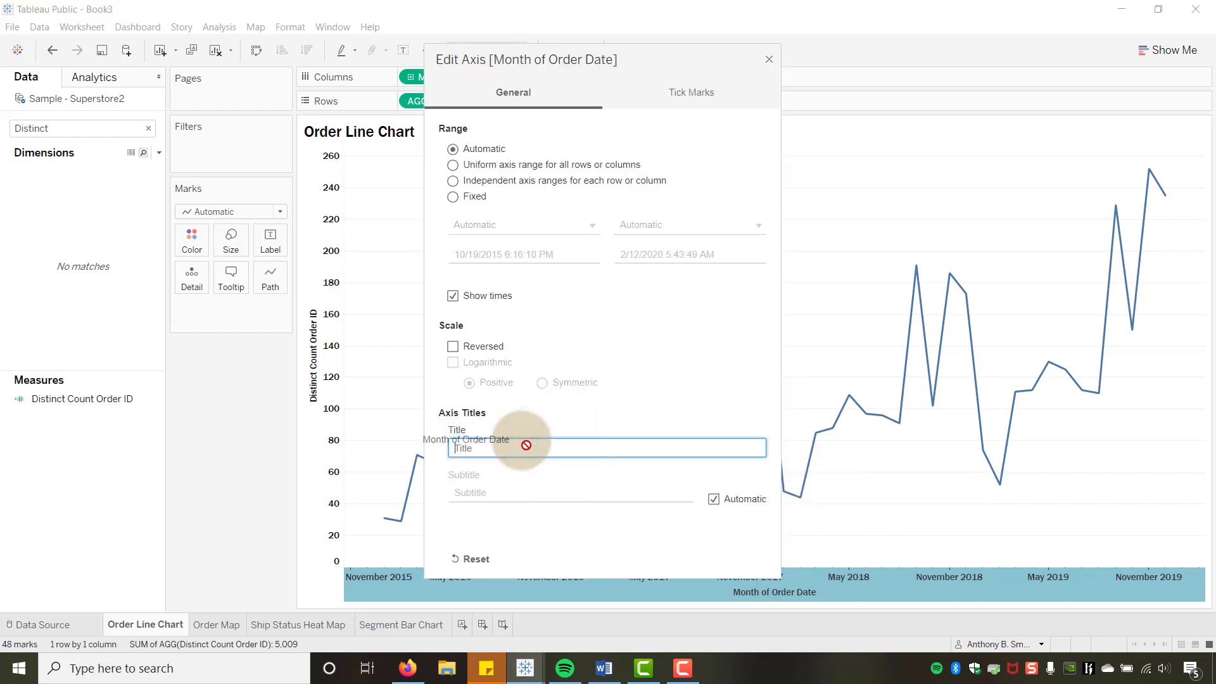
pyautogui.click(769, 59)
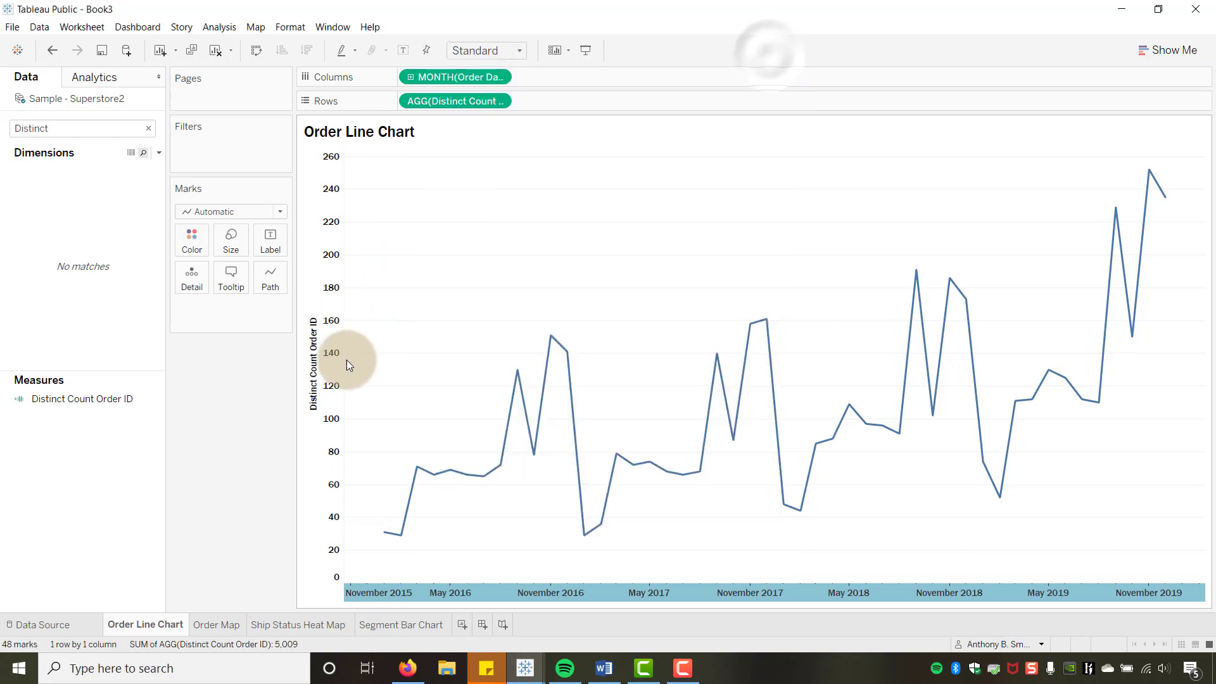
# Clear the axis title of the vertical Distinct Count Order ID axis.
pyautogui.rightClick(315, 380)
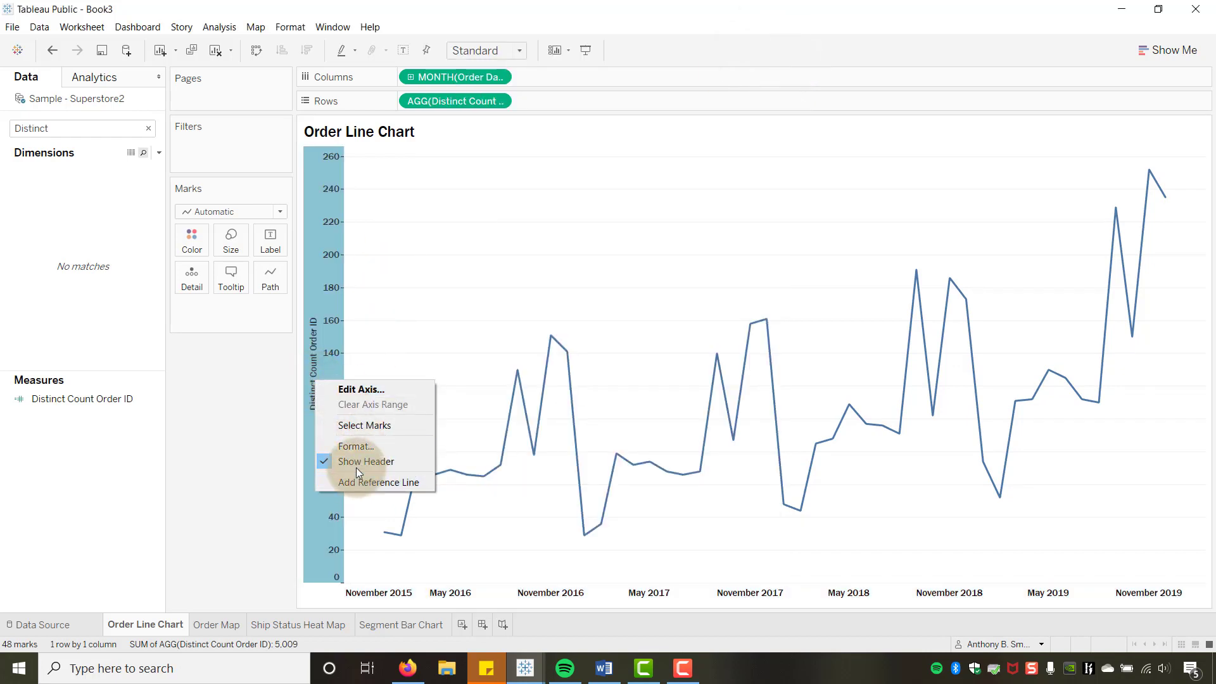
pyautogui.click(357, 390)
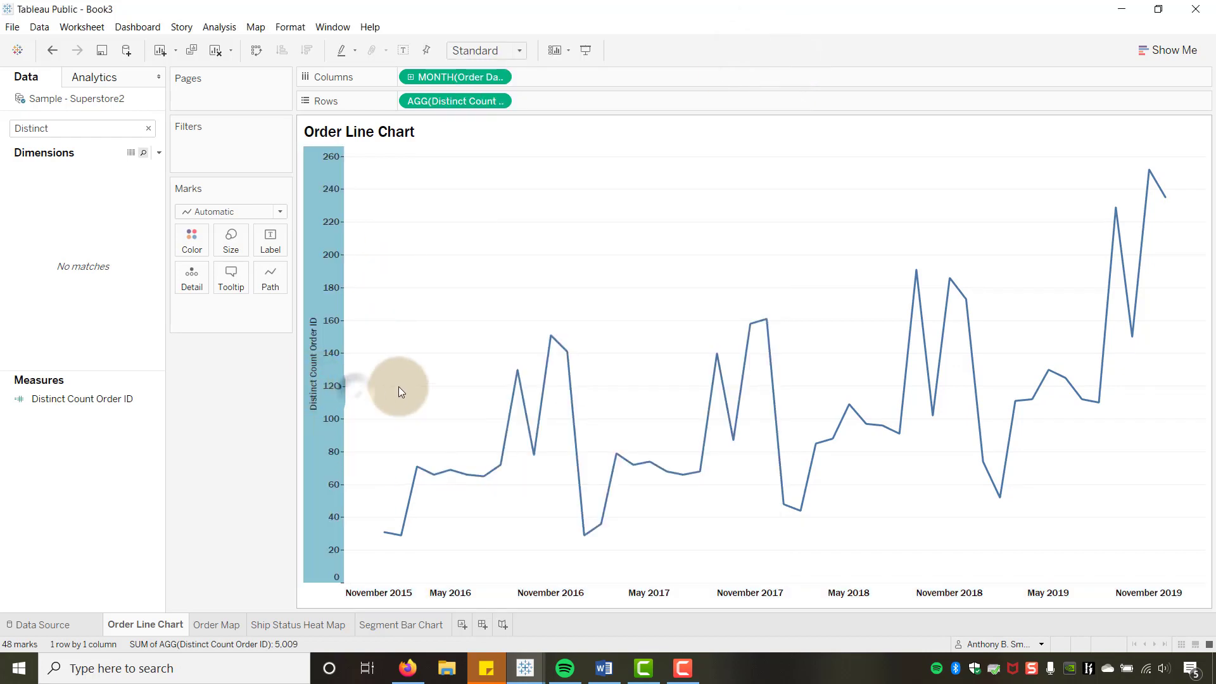
pyautogui.tripleClick(561, 435)
pyautogui.press('BackSpace')
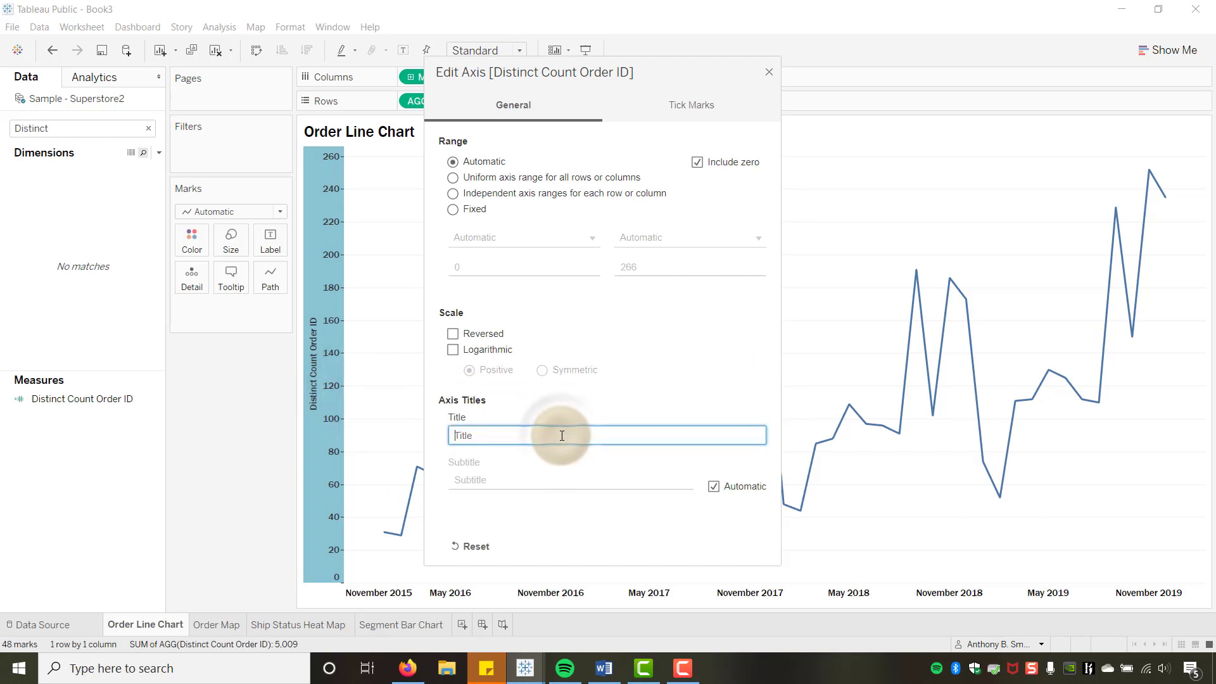
pyautogui.click(769, 72)
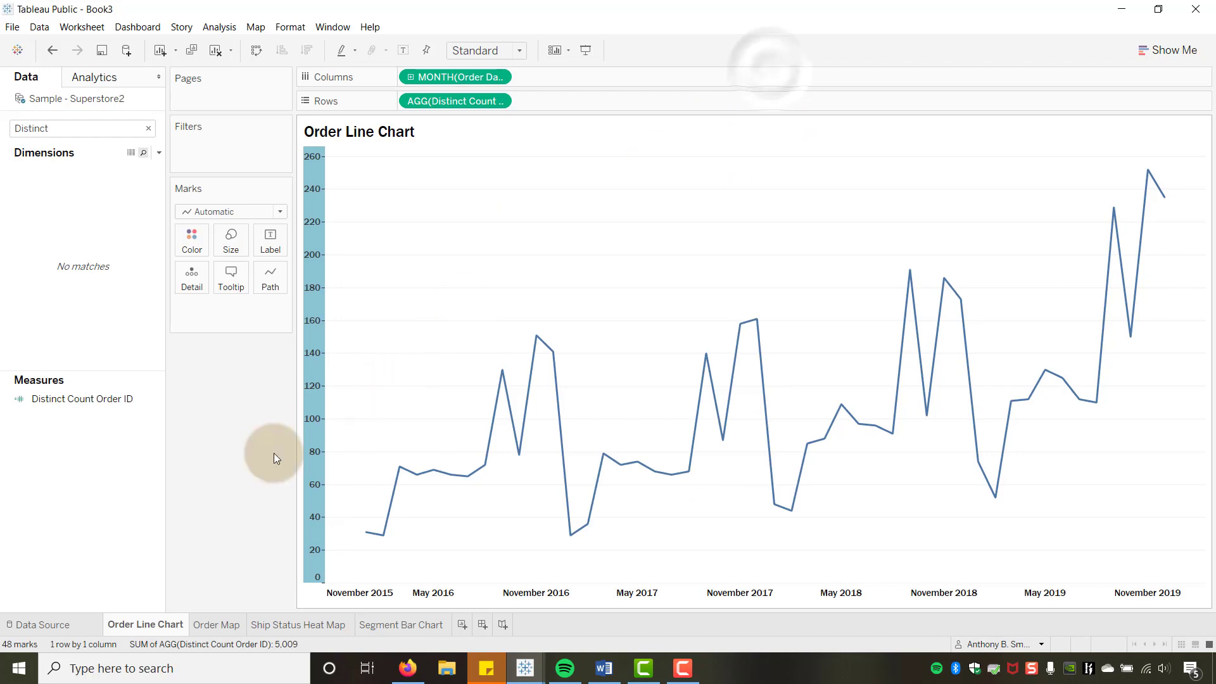
pyautogui.click(239, 481)
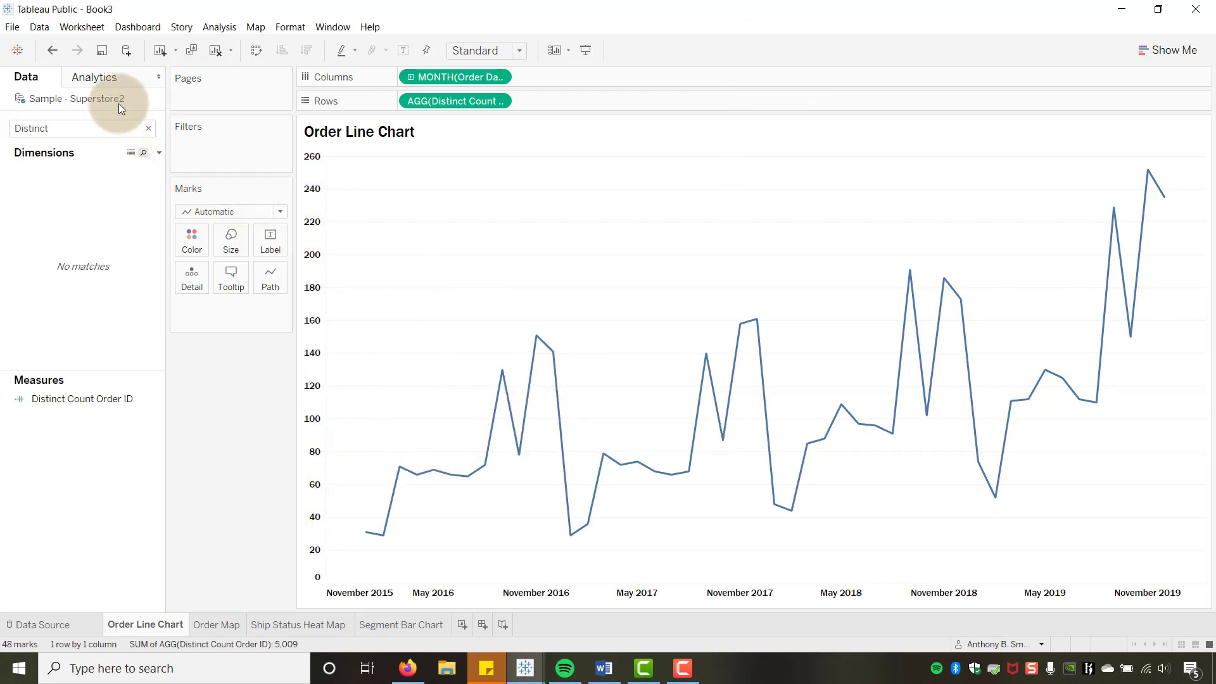
# Add a Forecast model from the analytics options to the order line chart.
pyautogui.click(104, 81)
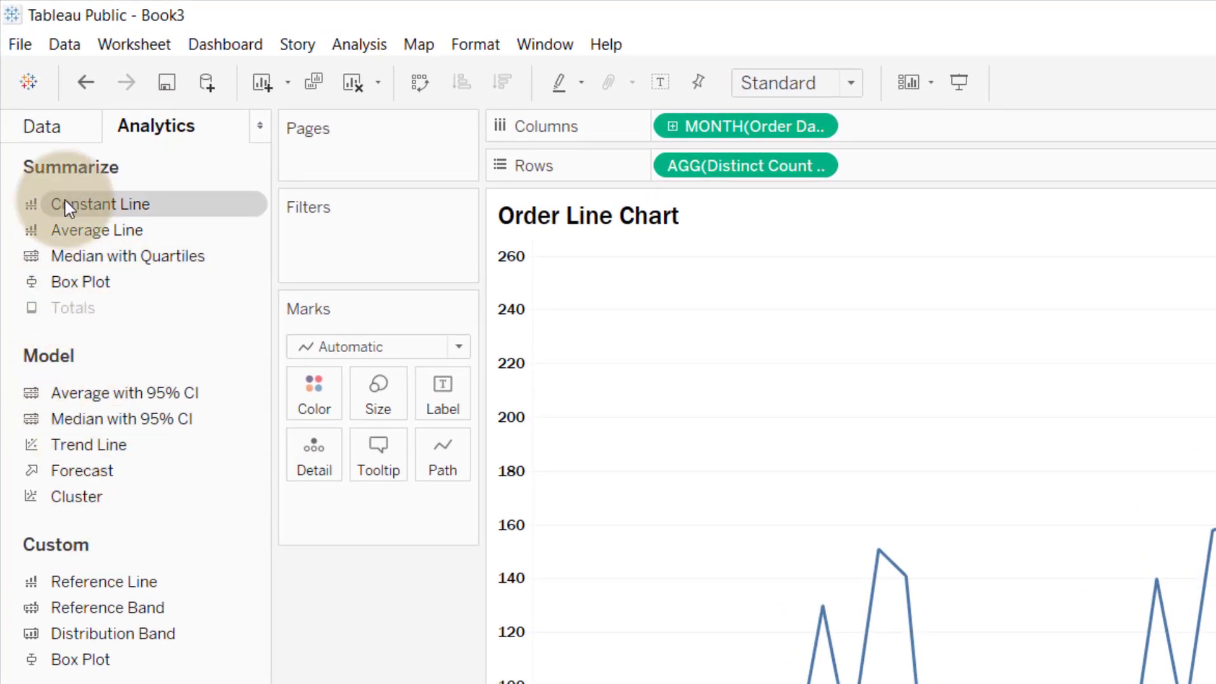
pyautogui.moveTo(93, 468); pyautogui.dragTo(703, 279)
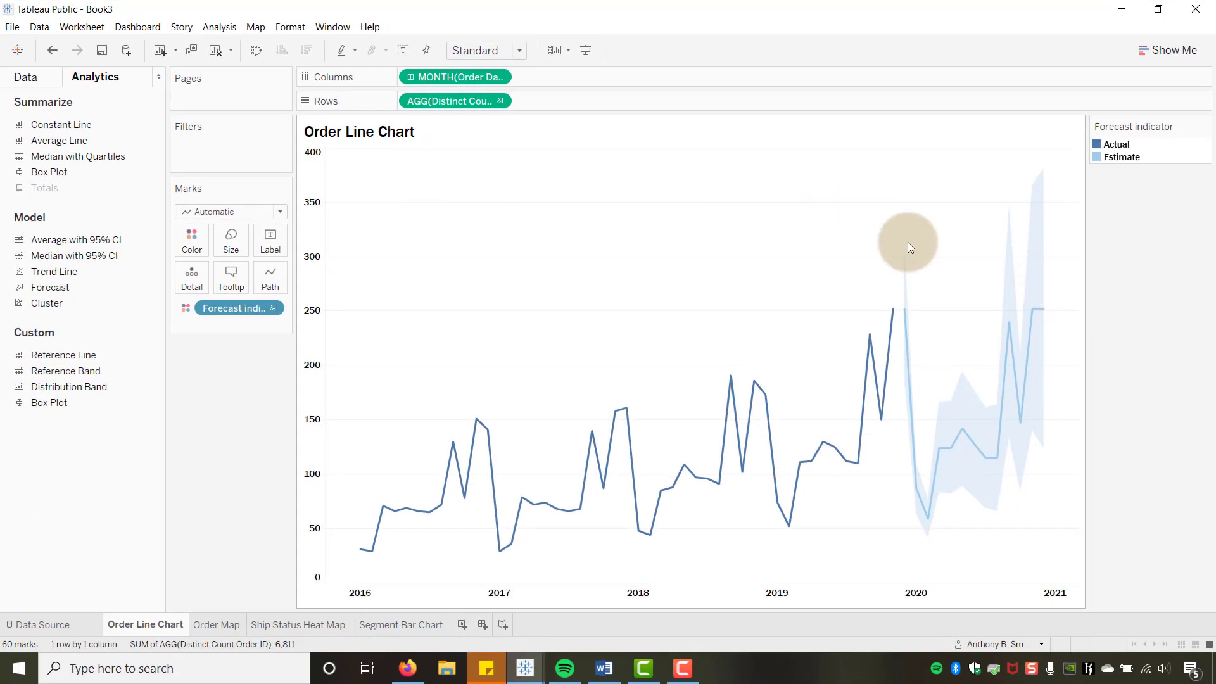
pyautogui.moveTo(928, 504)
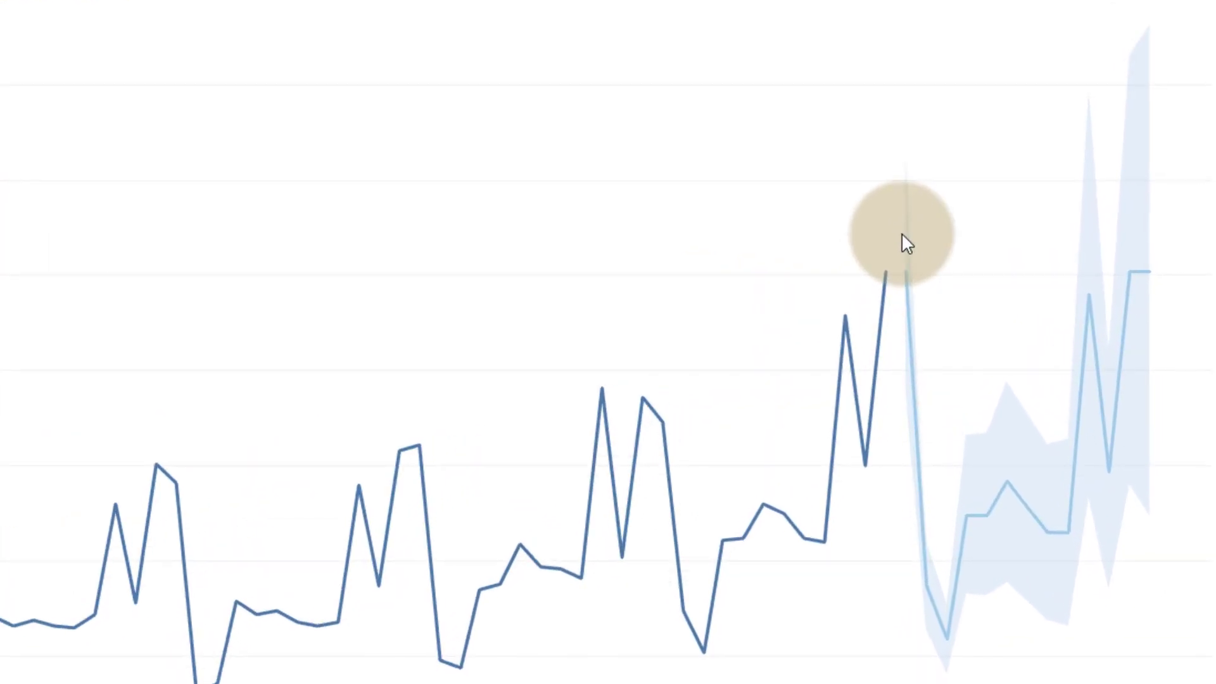
pyautogui.moveTo(884, 281)
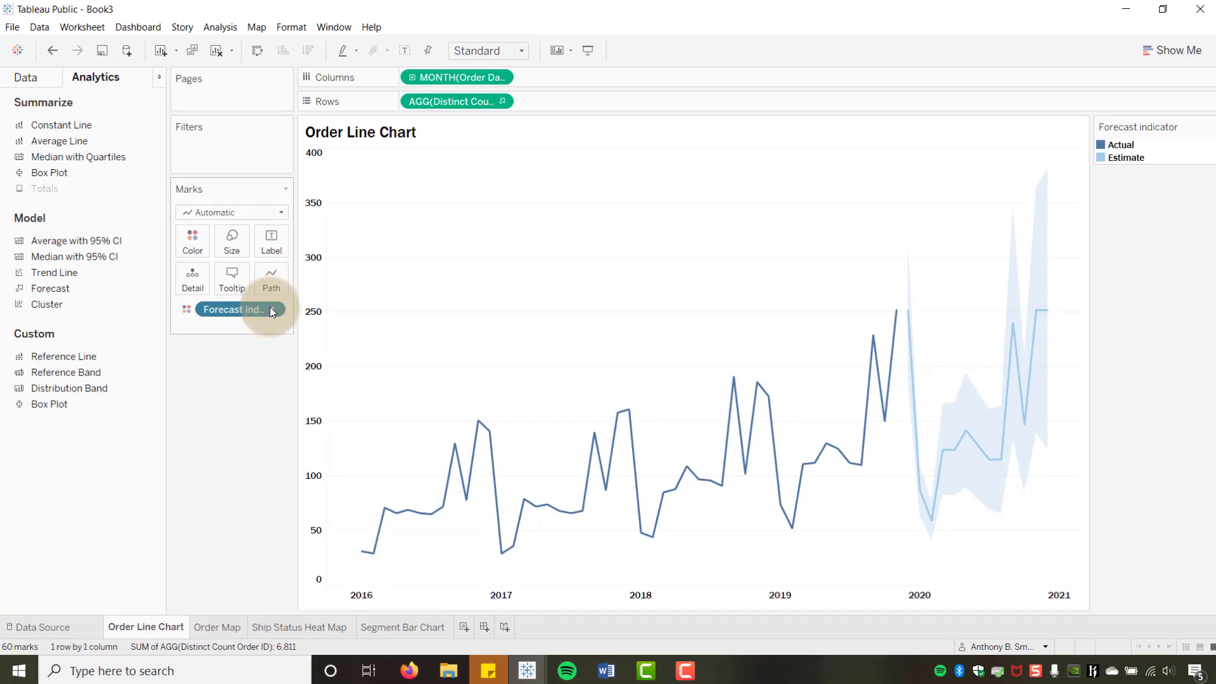
# Convert the Forecast indicator on the marks from a dimension to an attribute.
pyautogui.click(261, 309)
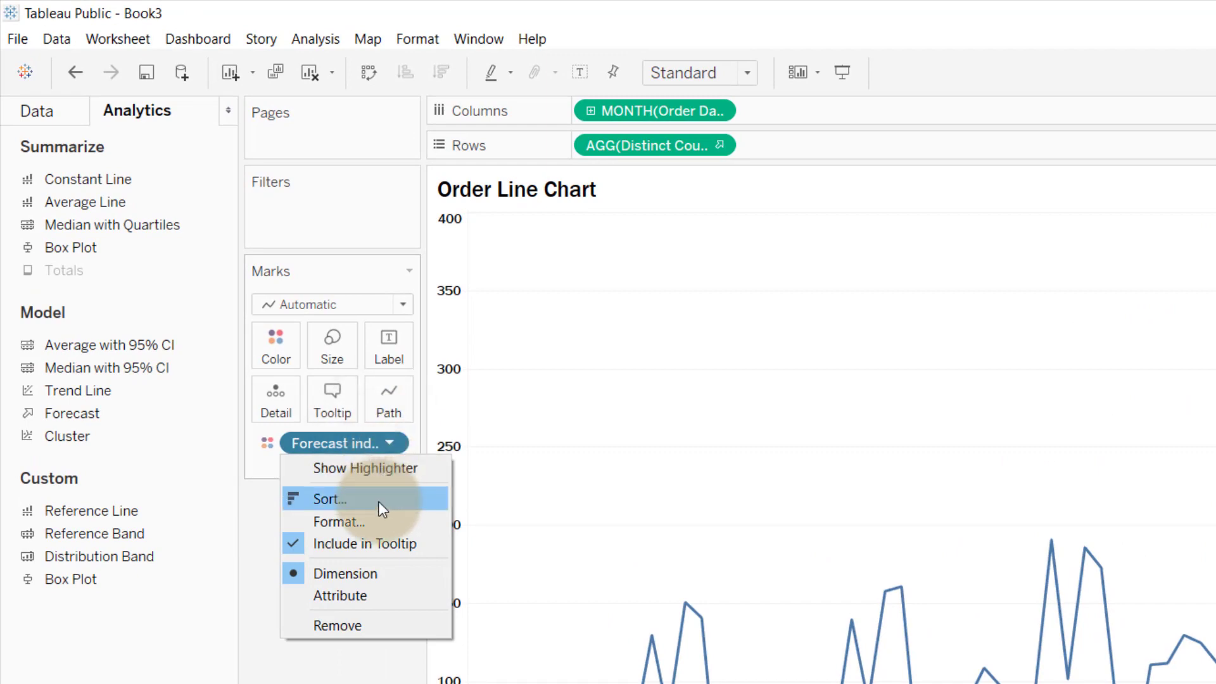
pyautogui.click(360, 592)
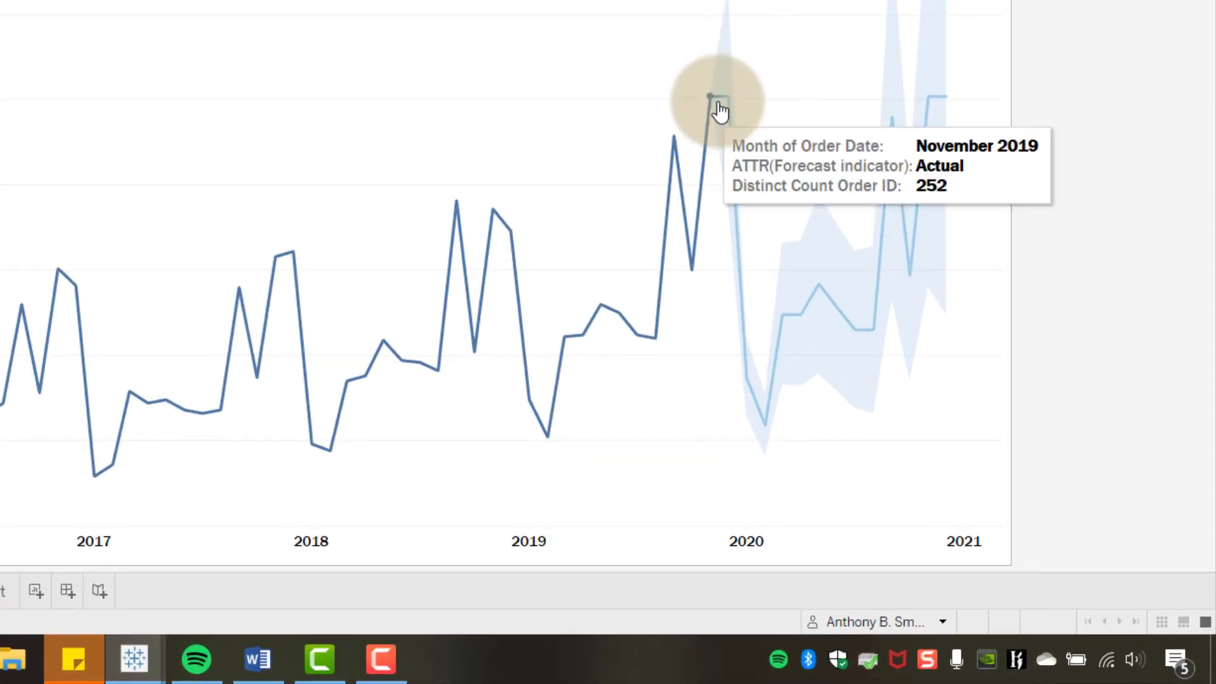
pyautogui.moveTo(829, 236)
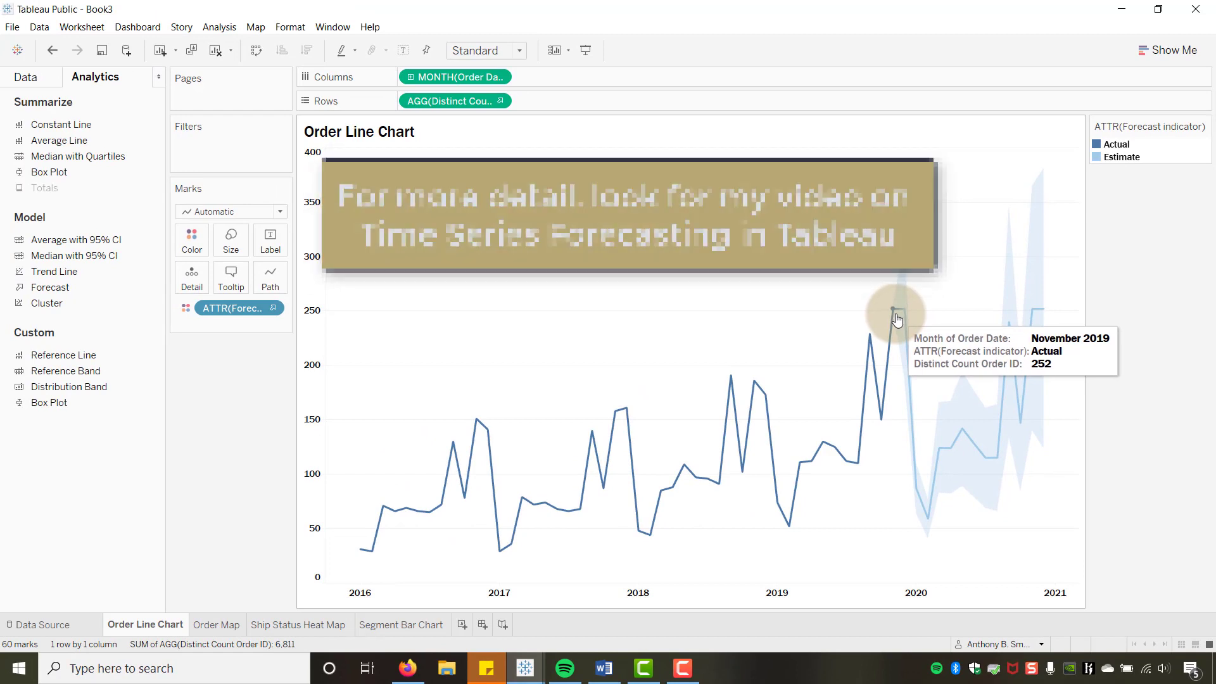
pyautogui.moveTo(923, 484)
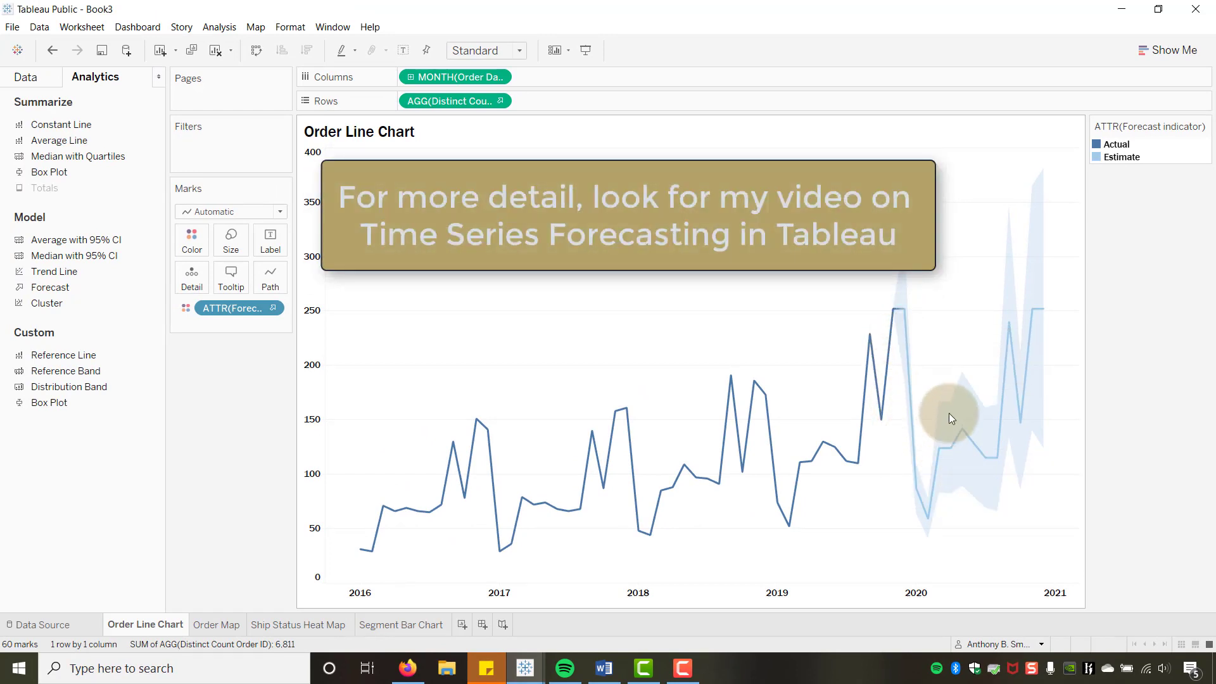
pyautogui.moveTo(1016, 366)
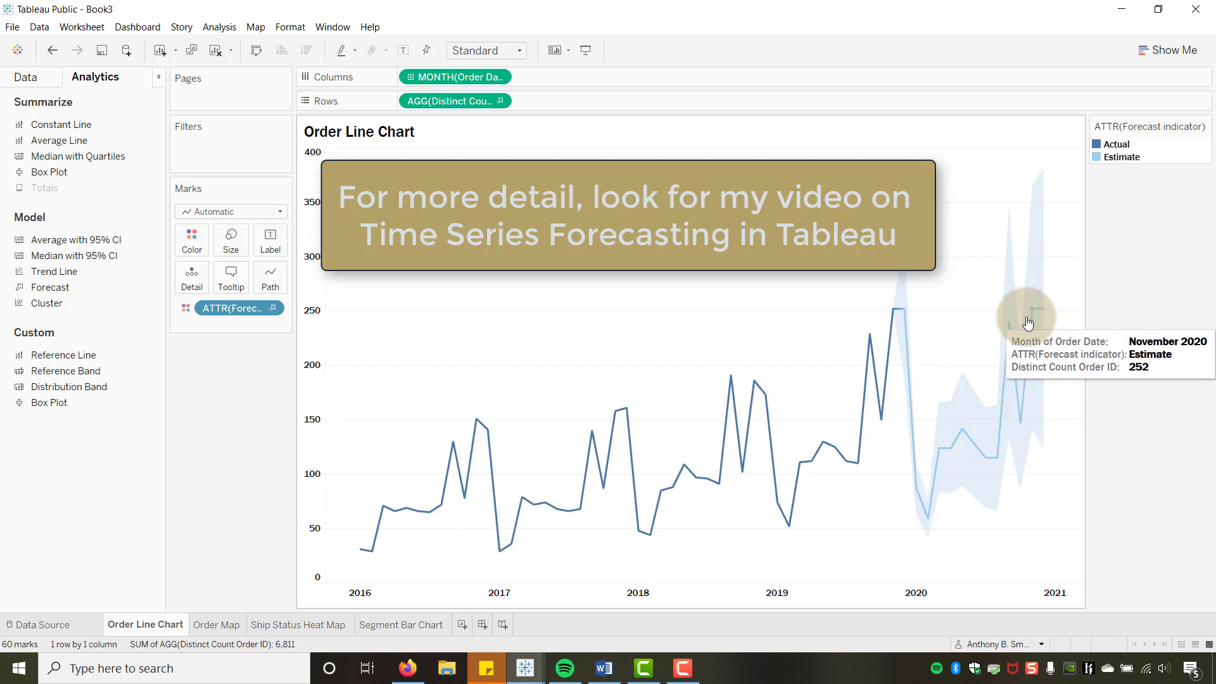
pyautogui.moveTo(1046, 313)
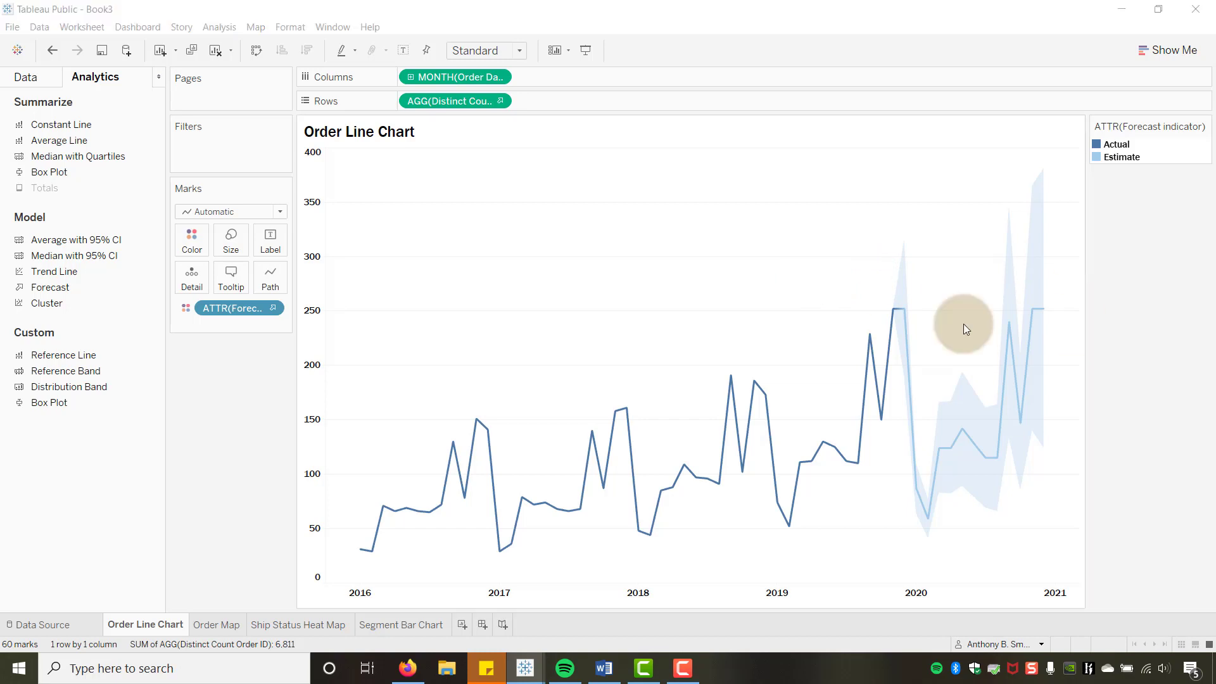
# Recolor the Estimate forecast series with the saved orange custom color.
pyautogui.click(185, 251)
pyautogui.click(223, 289)
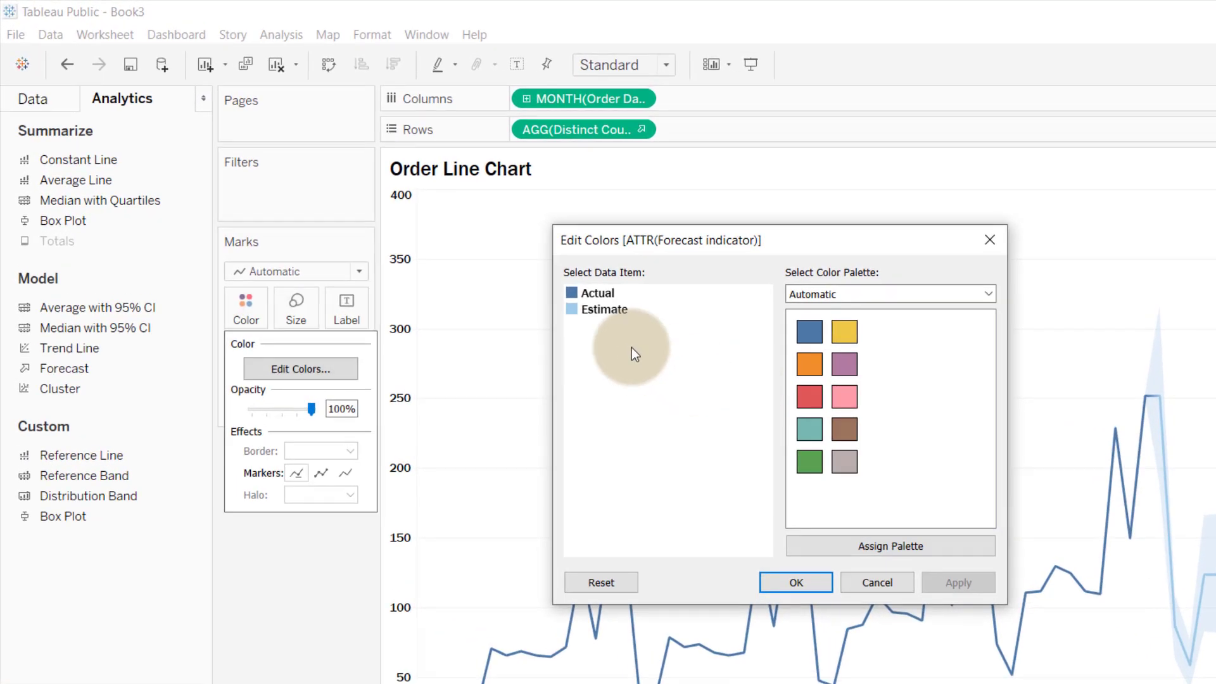
pyautogui.click(608, 310)
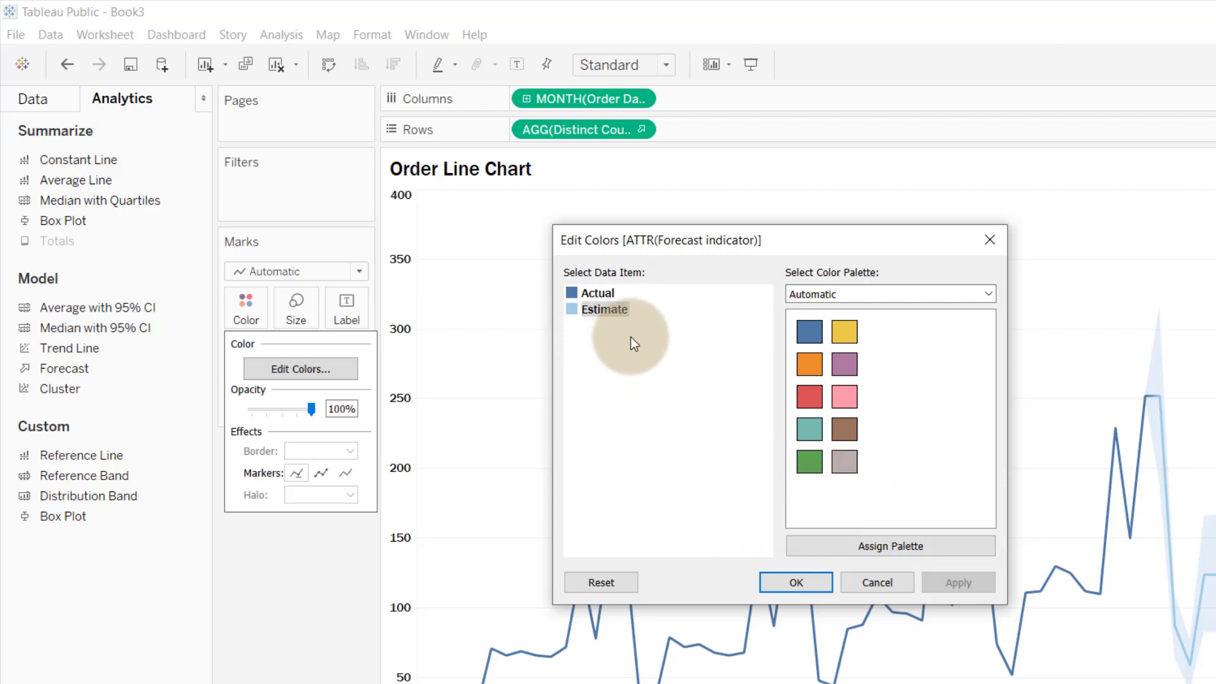
pyautogui.doubleClick(614, 311)
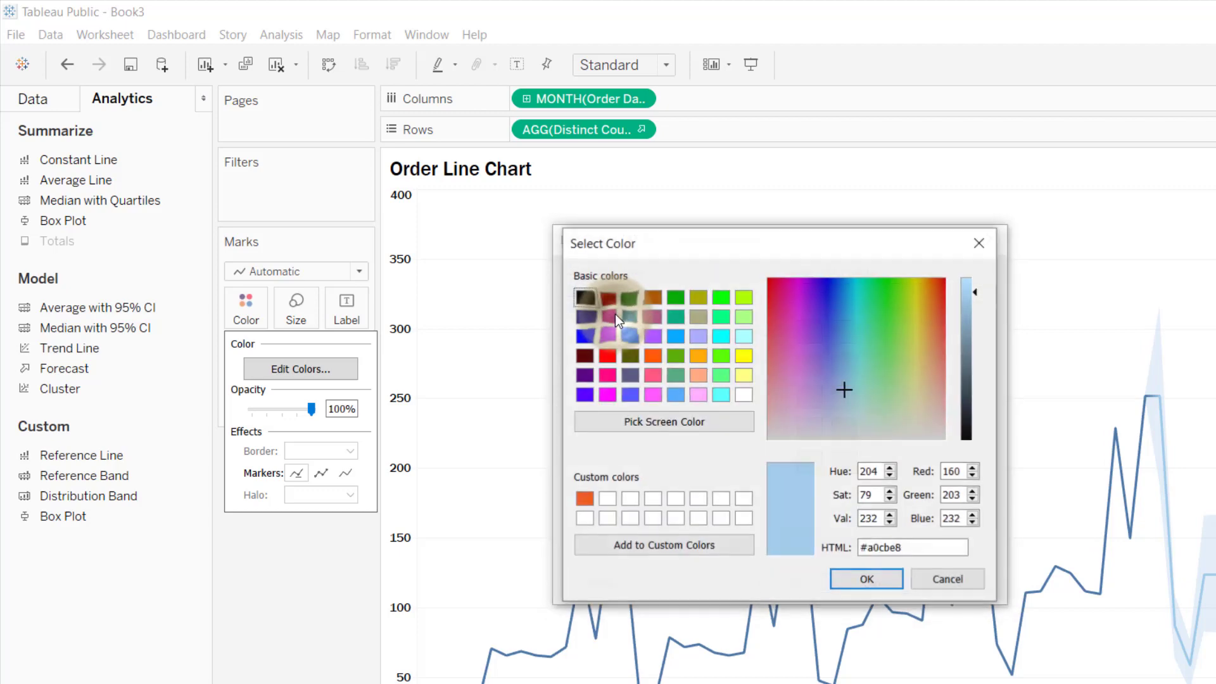
pyautogui.click(584, 499)
pyautogui.click(861, 579)
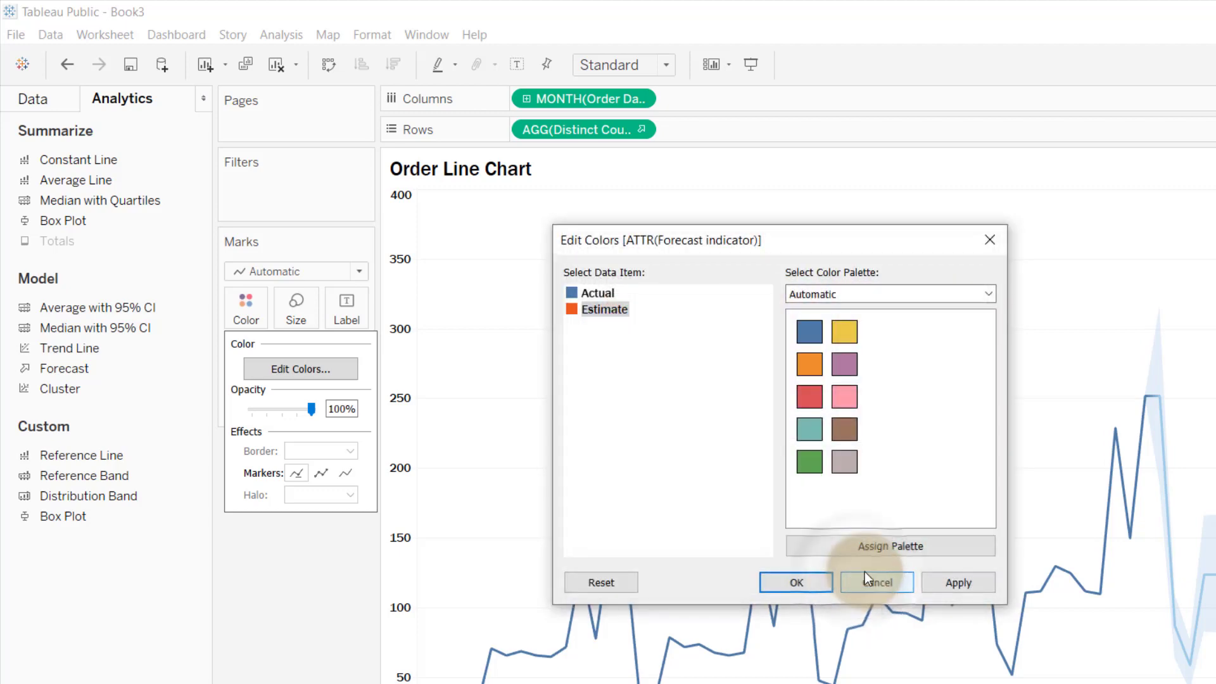
pyautogui.click(796, 581)
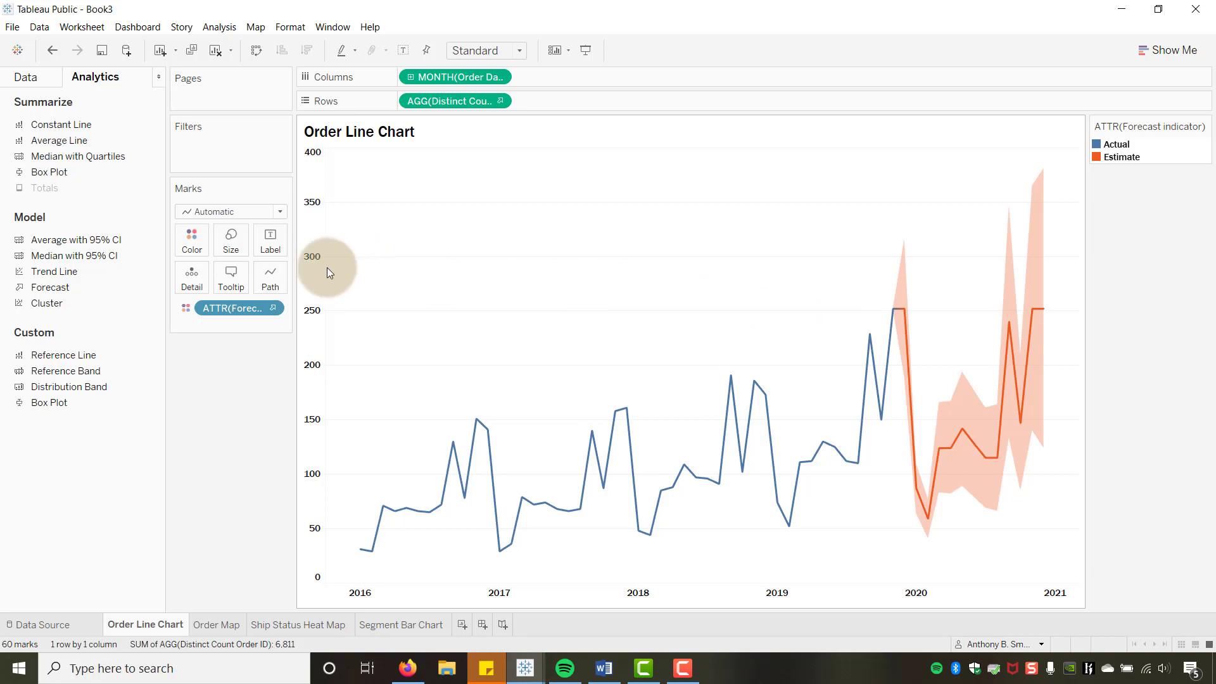
# Show a marker on every data point of the order line.
pyautogui.click(196, 247)
pyautogui.click(249, 369)
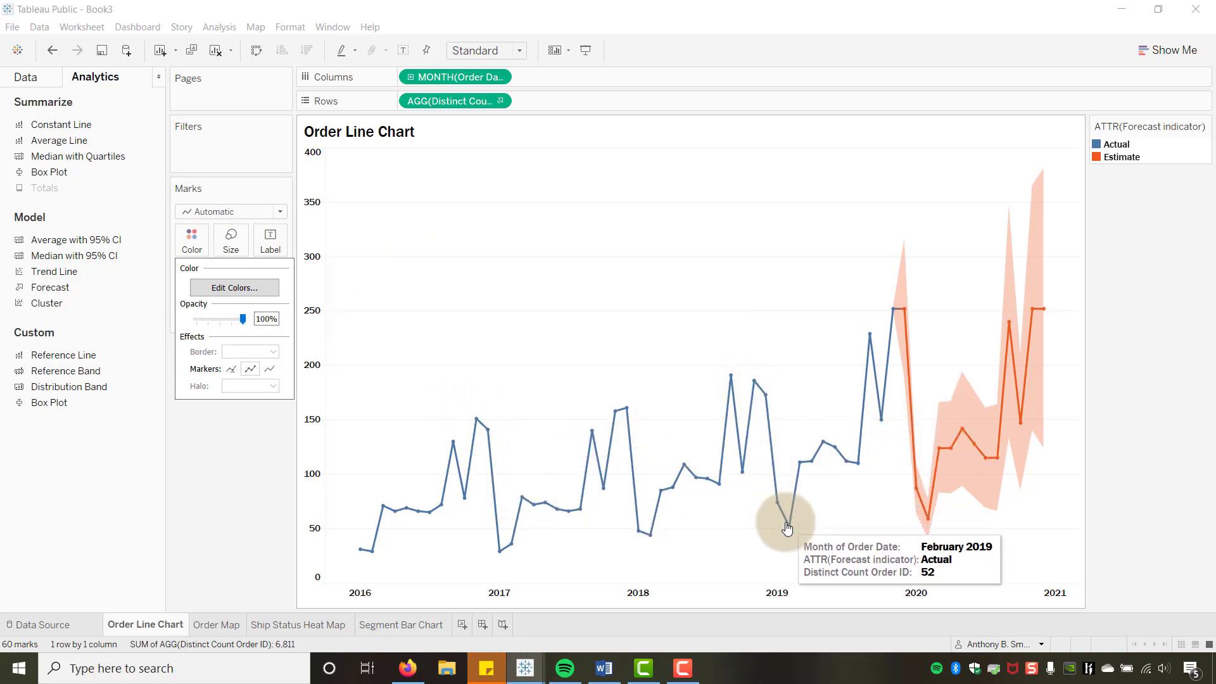
pyautogui.click(732, 223)
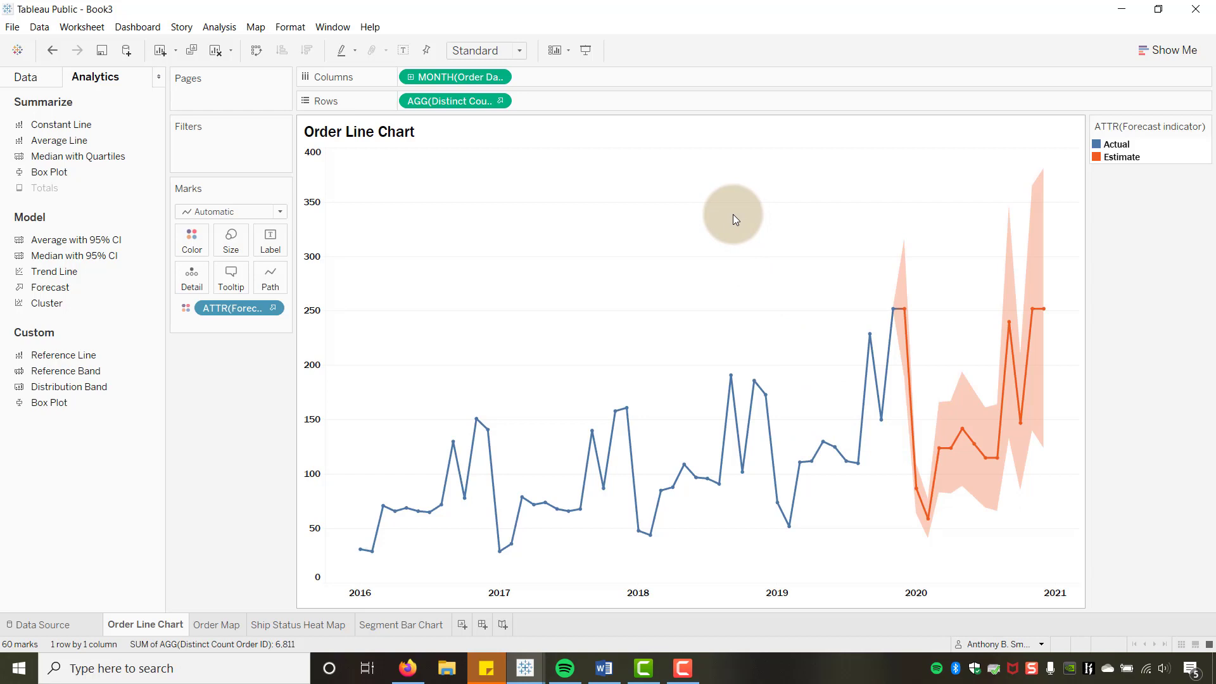
# Set the row grid lines of the order line chart to None in the line formatting.
pyautogui.rightClick(535, 213)
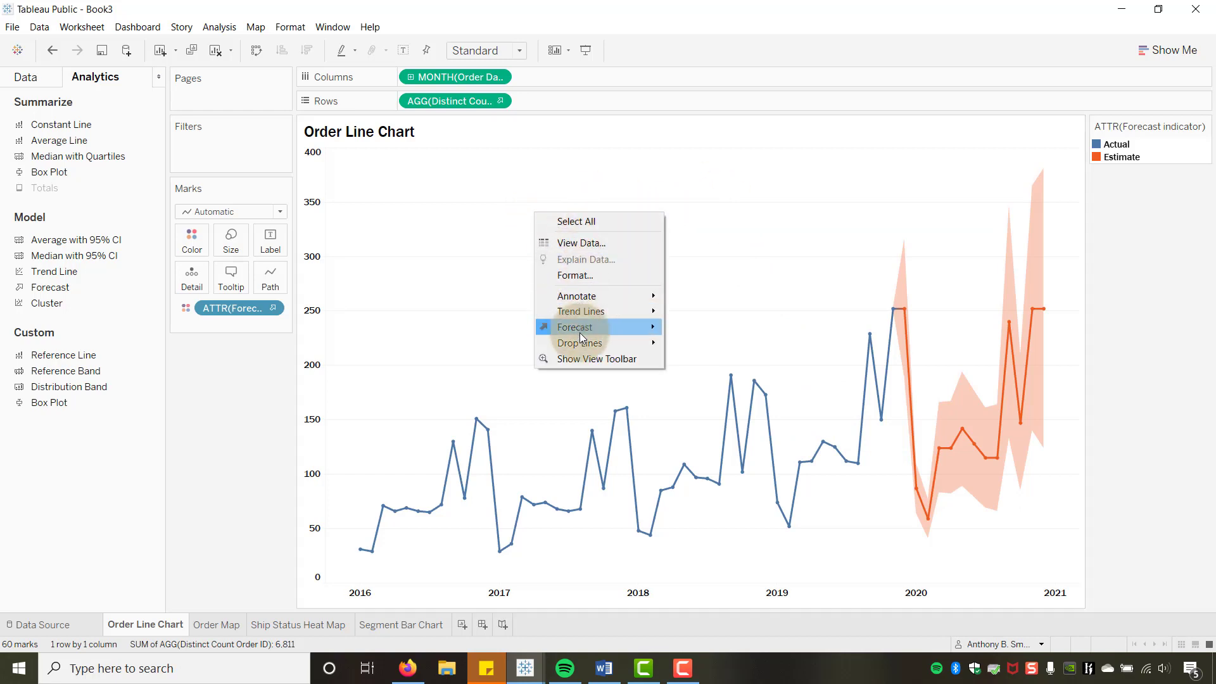
pyautogui.click(579, 283)
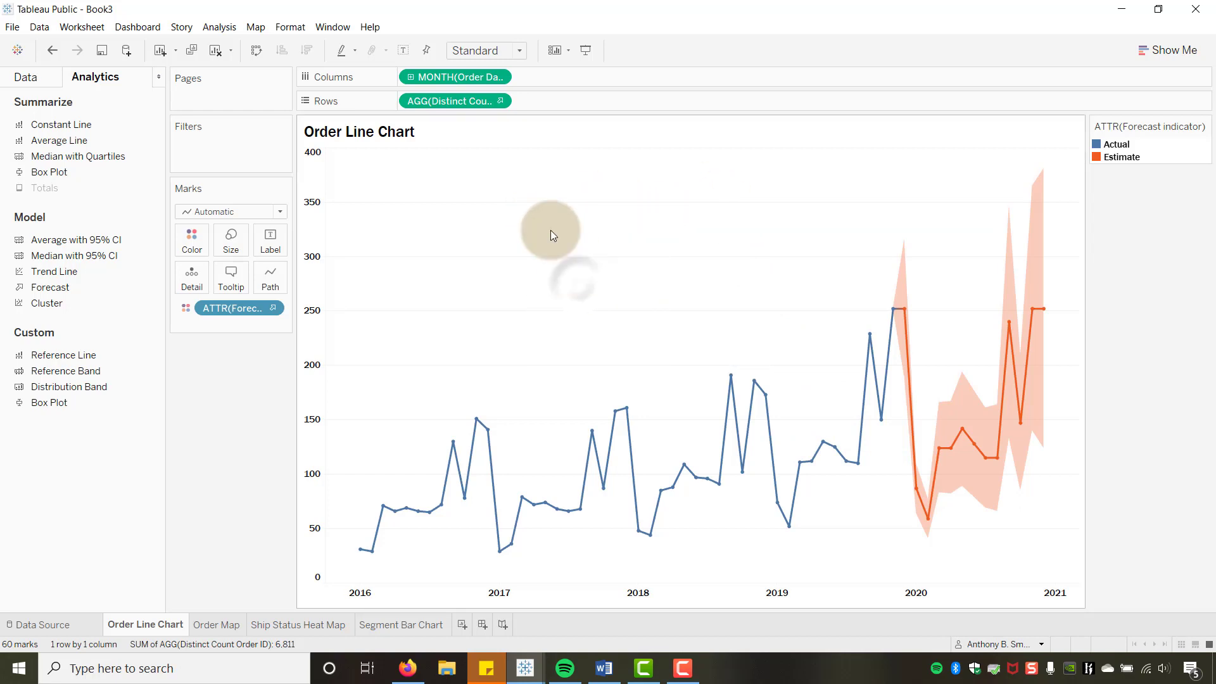
pyautogui.rightClick(512, 195)
pyautogui.click(547, 261)
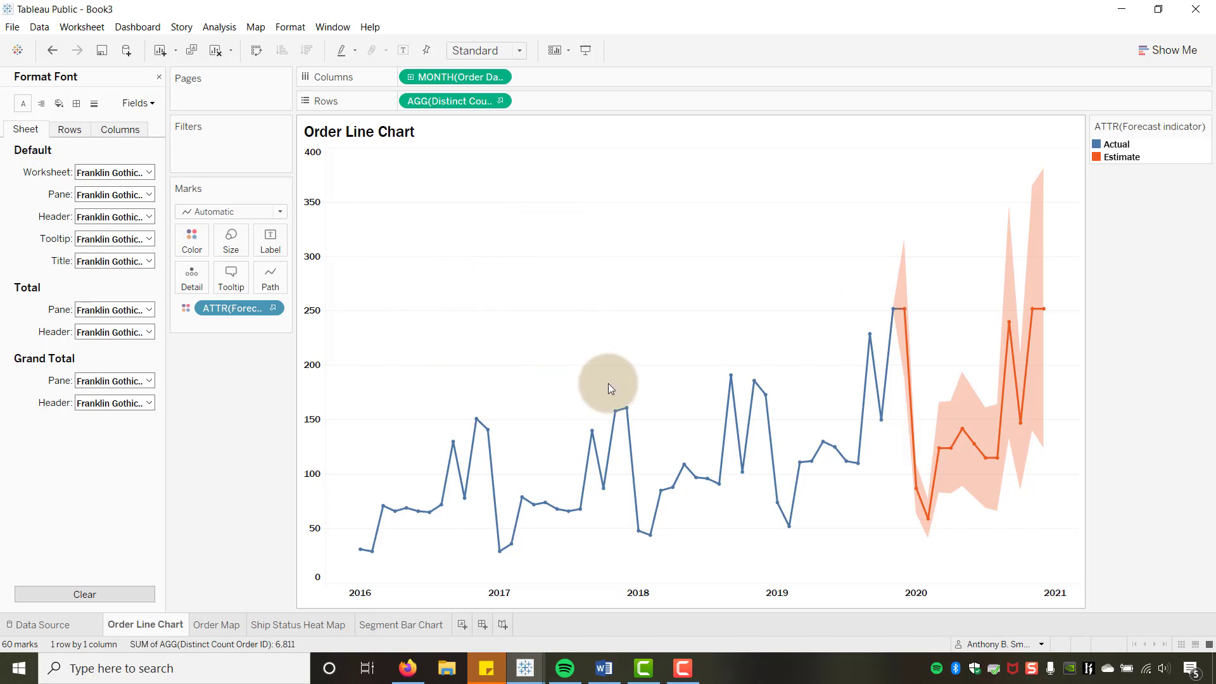
pyautogui.click(95, 107)
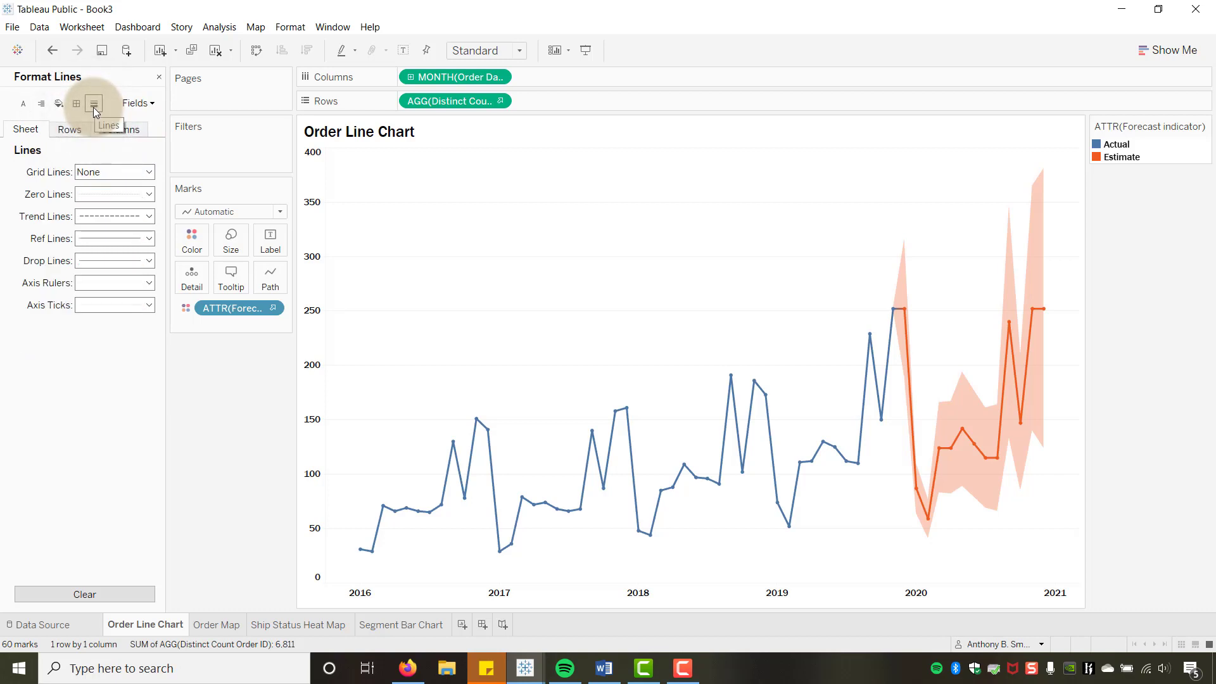
pyautogui.click(69, 131)
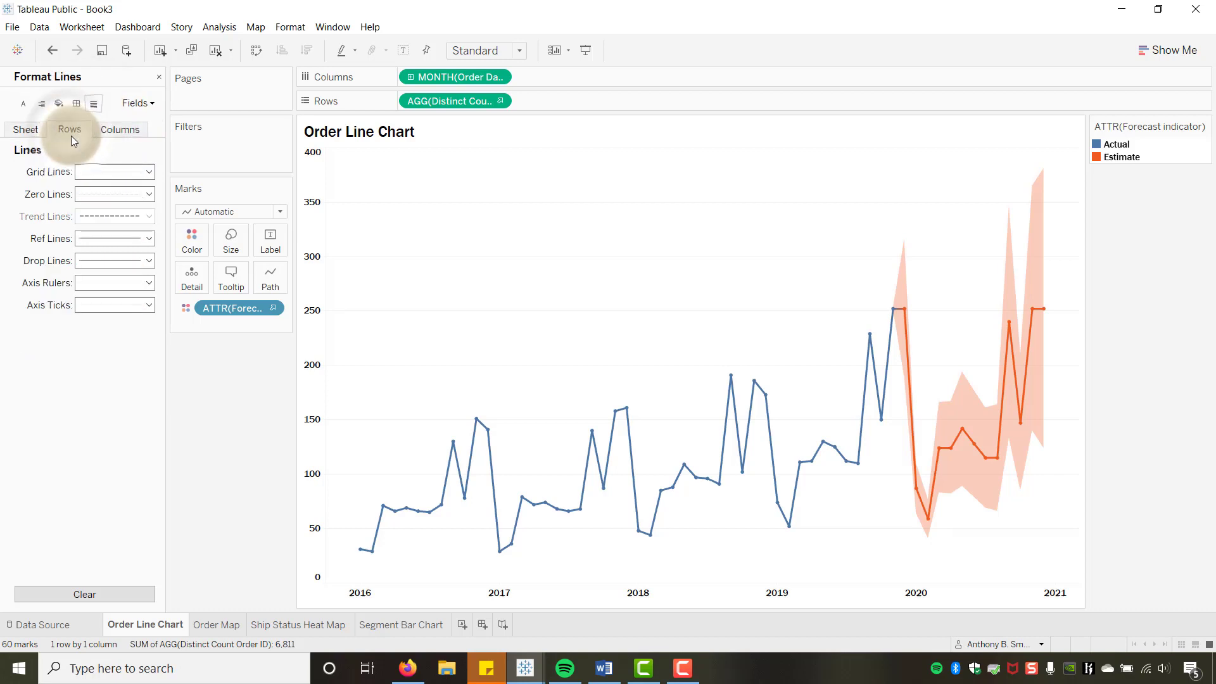
pyautogui.click(149, 172)
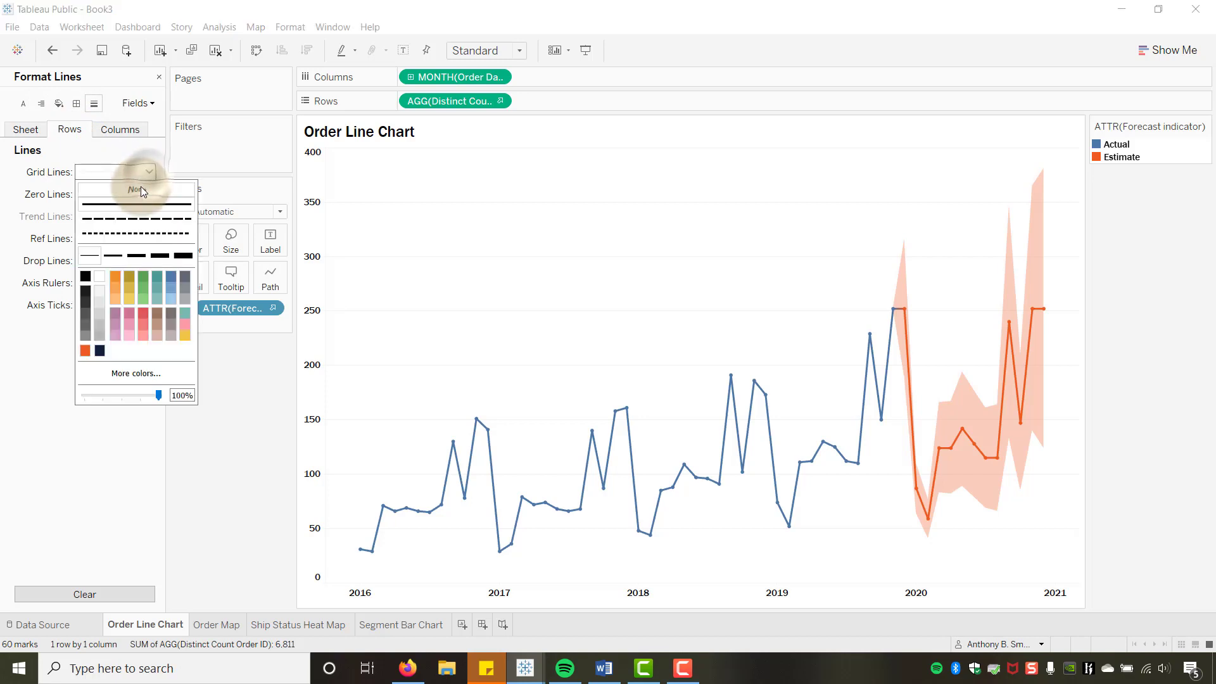
pyautogui.click(140, 189)
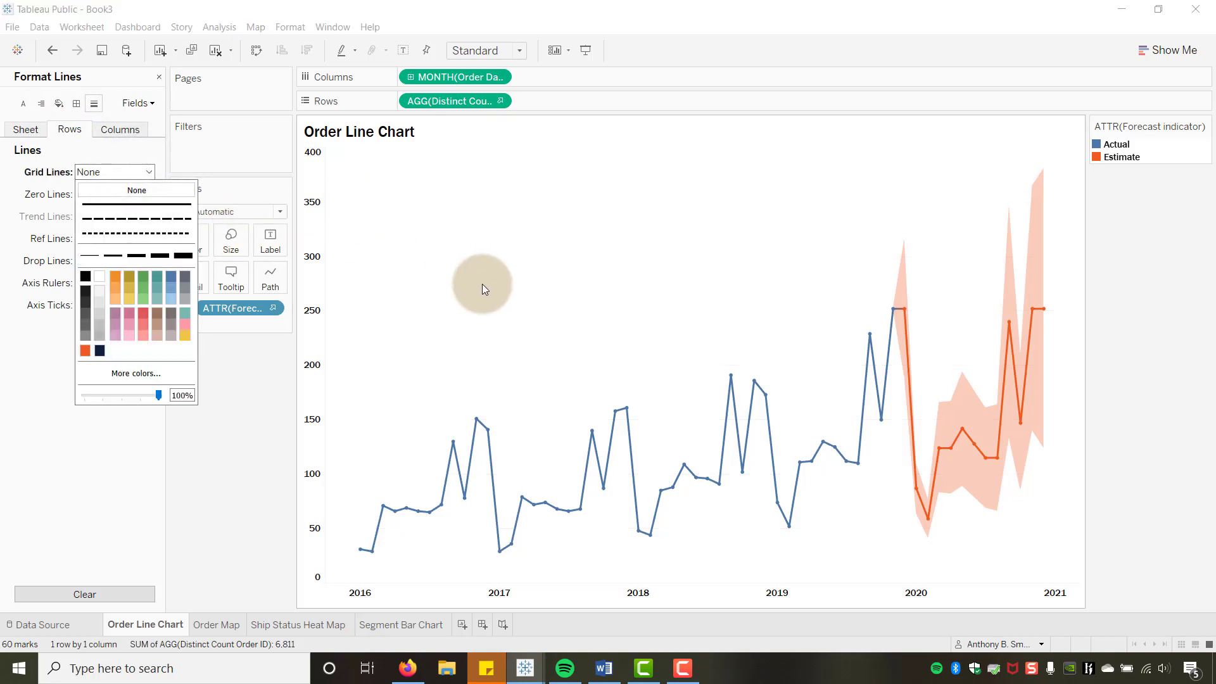
# Set the sheet-level axis rulers of the chart to None.
pyautogui.click(28, 136)
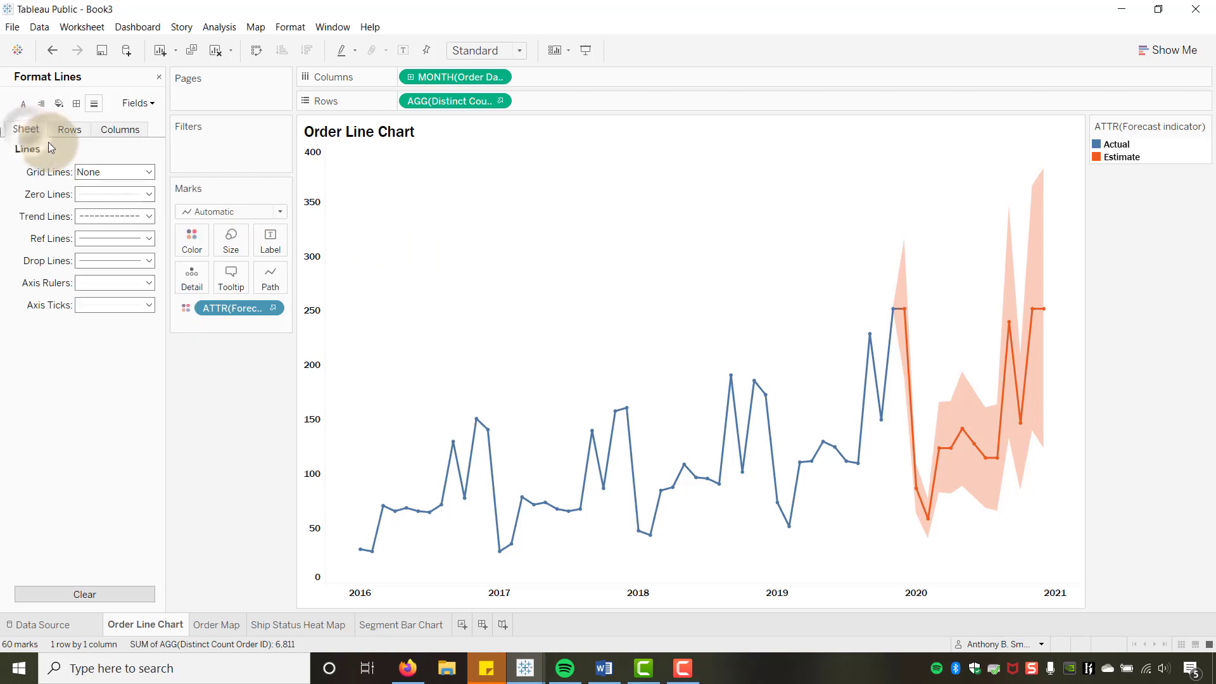
pyautogui.click(150, 283)
pyautogui.click(142, 303)
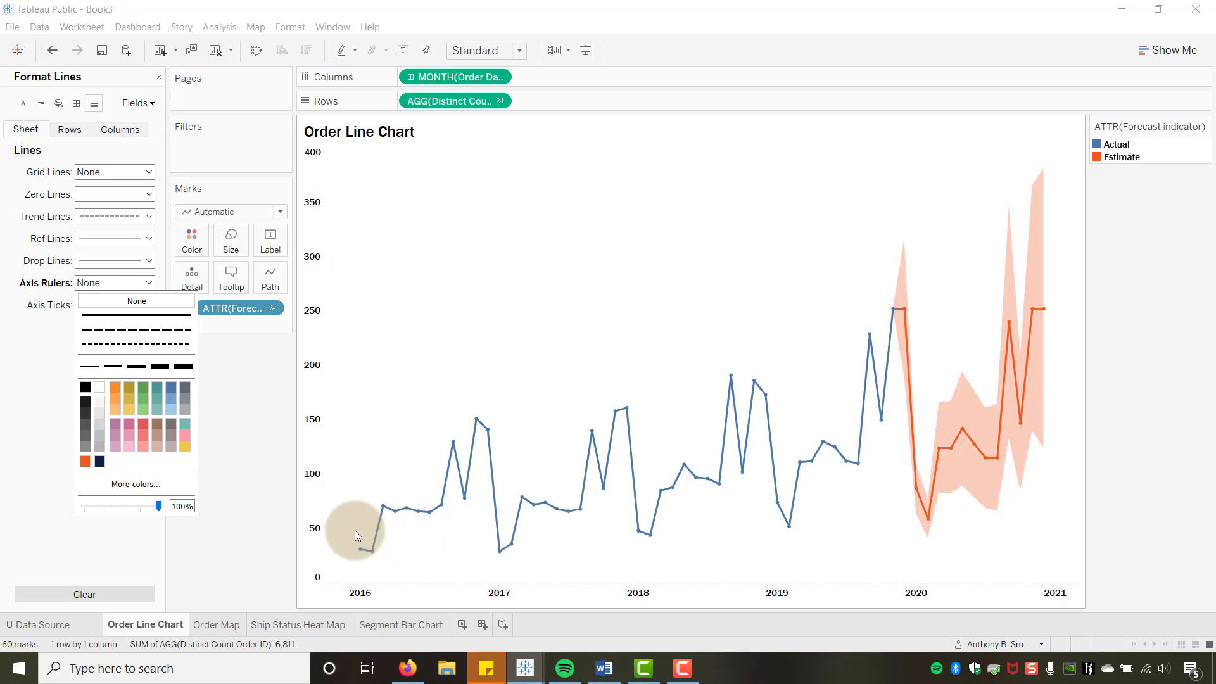
pyautogui.click(266, 476)
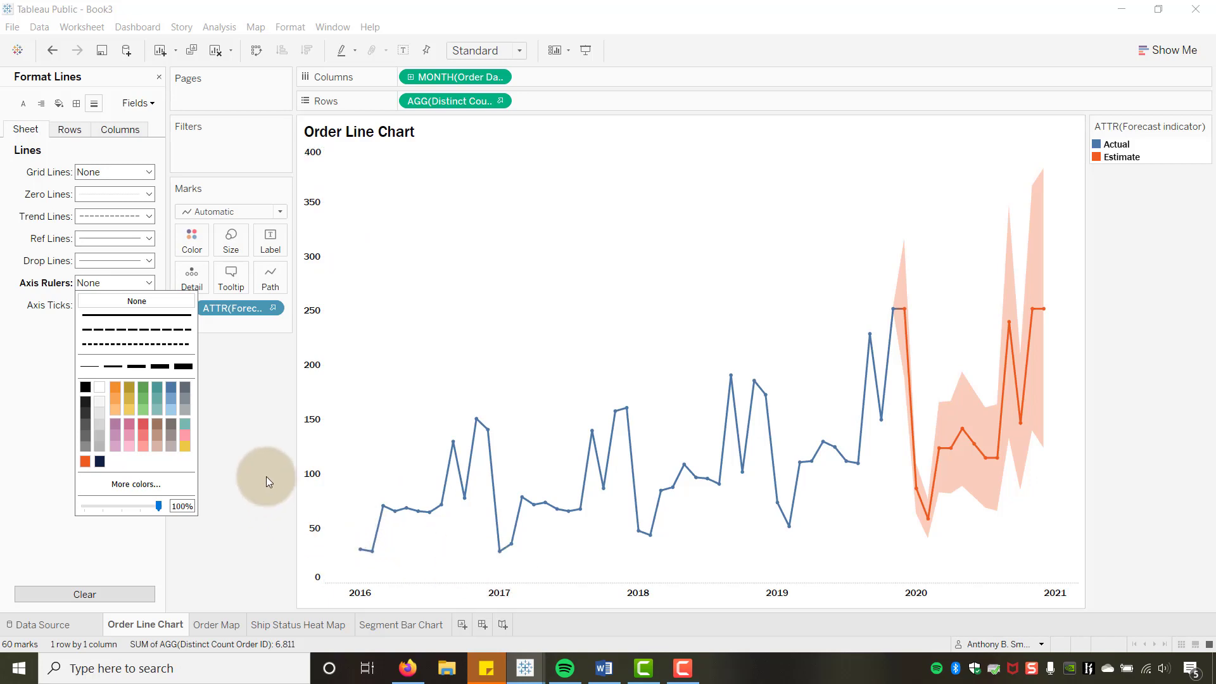
pyautogui.click(67, 130)
pyautogui.click(121, 130)
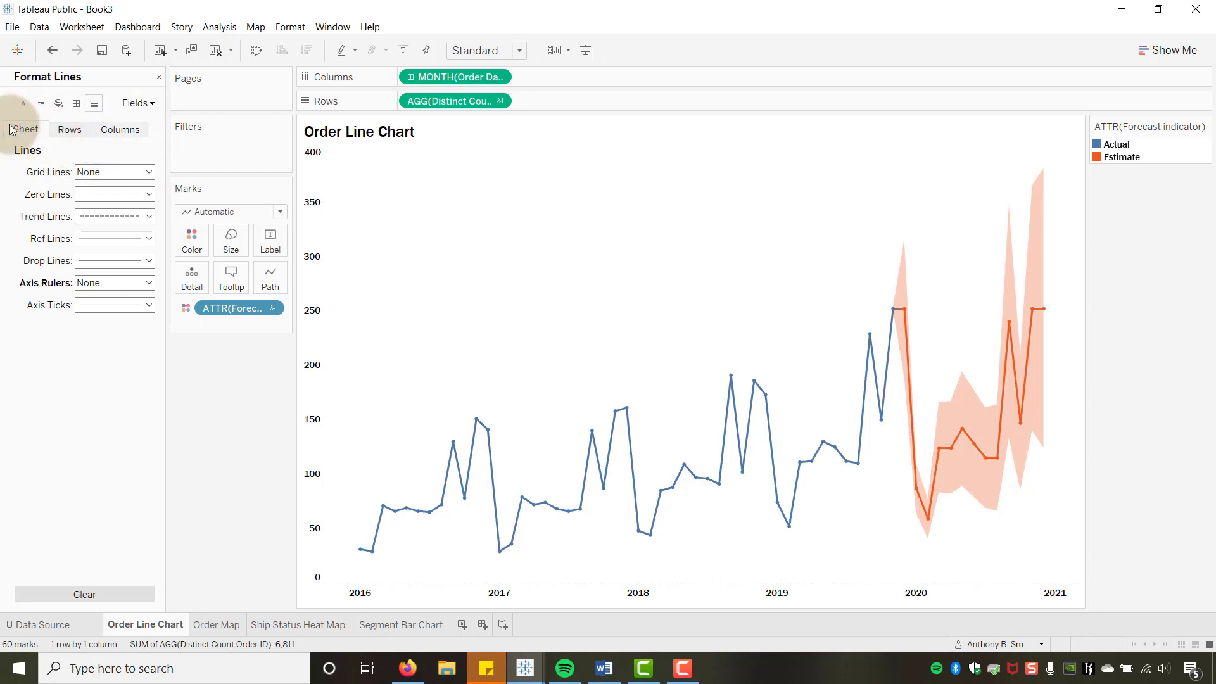
# Set the sheet-level zero lines of the chart to None.
pyautogui.click(147, 194)
pyautogui.click(136, 212)
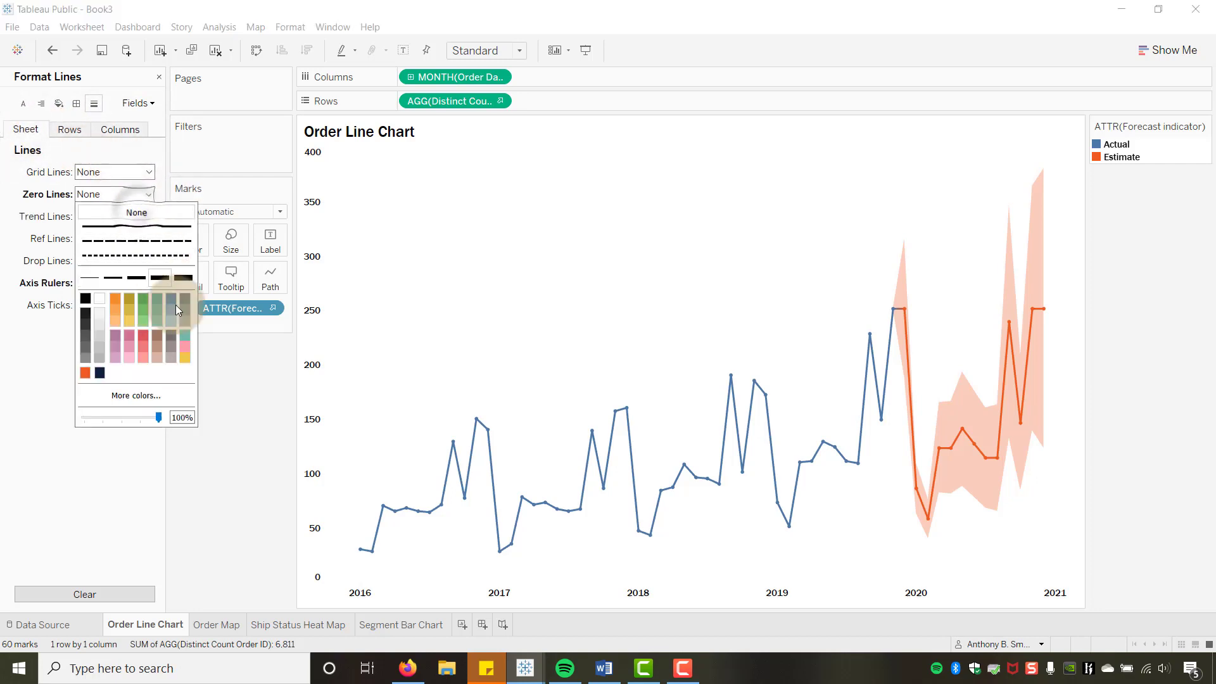
pyautogui.click(266, 534)
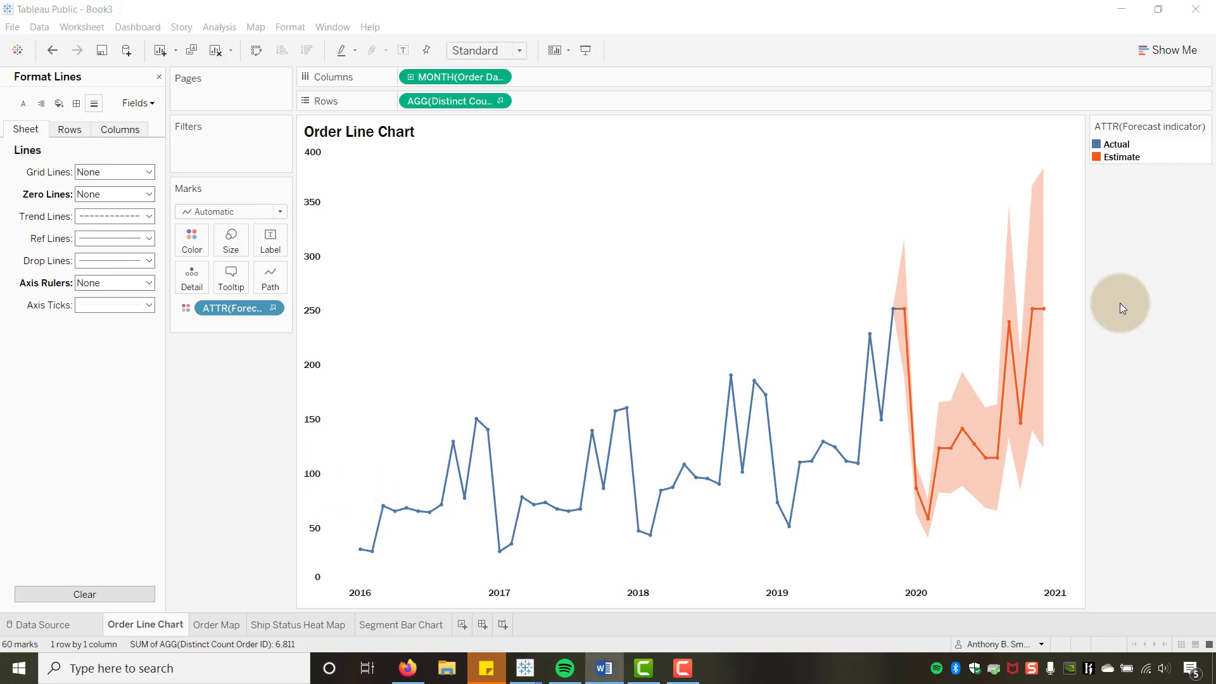
# Replace the tooltip text with the lines <MONTH(Order Date)>, "TOTAL NUMBER OF ORDERS:" and <AGG(Distinct Count Order ID)>.
pyautogui.click(225, 278)
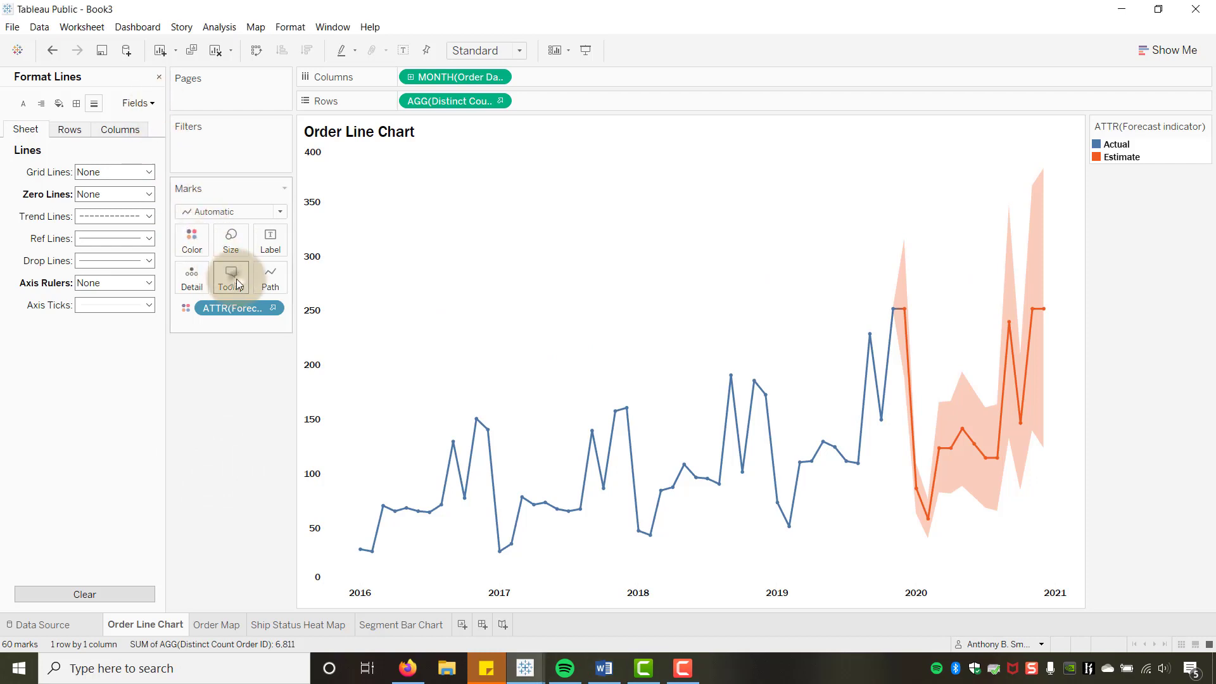
pyautogui.doubleClick(519, 174)
pyautogui.moveTo(605, 170); pyautogui.dragTo(344, 142)
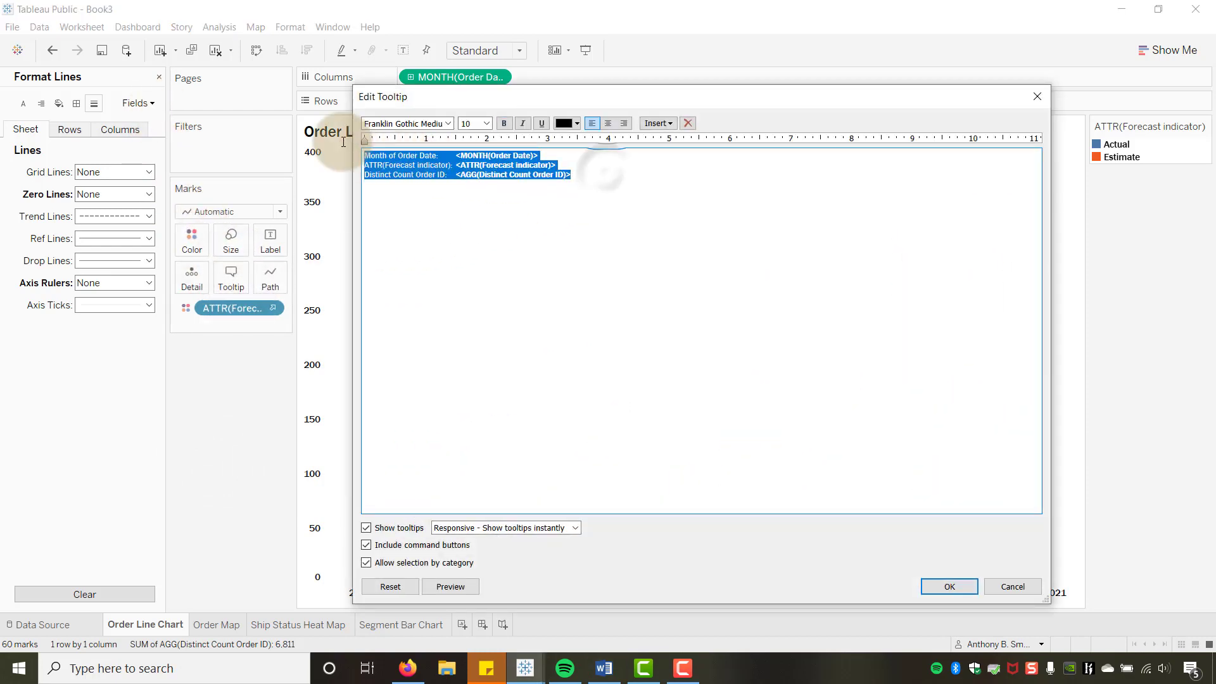
pyautogui.press('BackSpace')
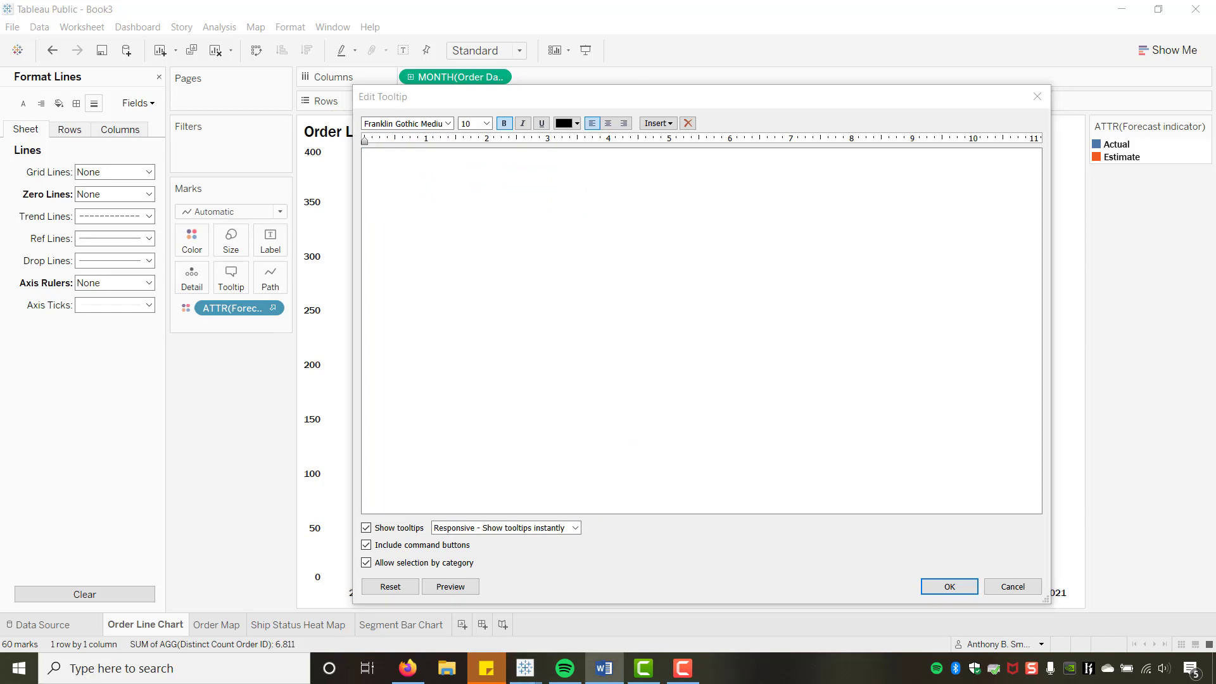
pyautogui.click(467, 205)
pyautogui.write('<MONTH(Order Date)> TOTAL NUMBER OF ORDERS: <AGG(Distinct Count Order ID)>')
# Center the <AGG(Distinct Count Order ID)> line in the tooltip.
pyautogui.click(501, 201)
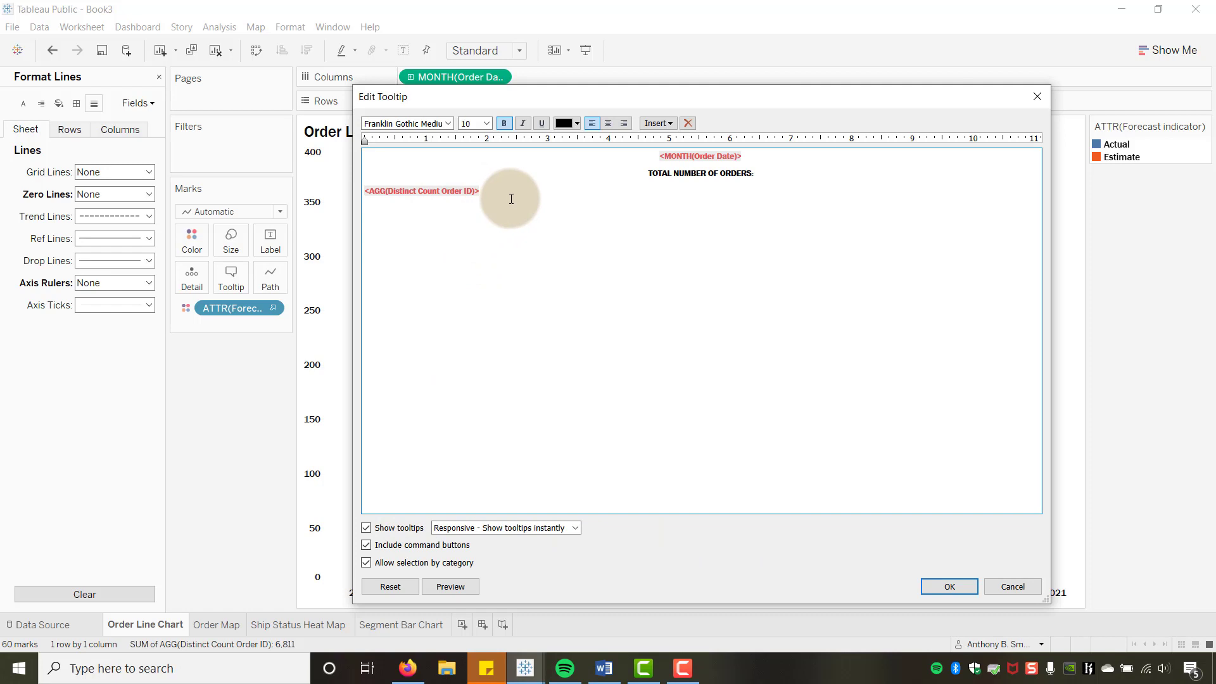
pyautogui.moveTo(367, 191); pyautogui.dragTo(500, 191)
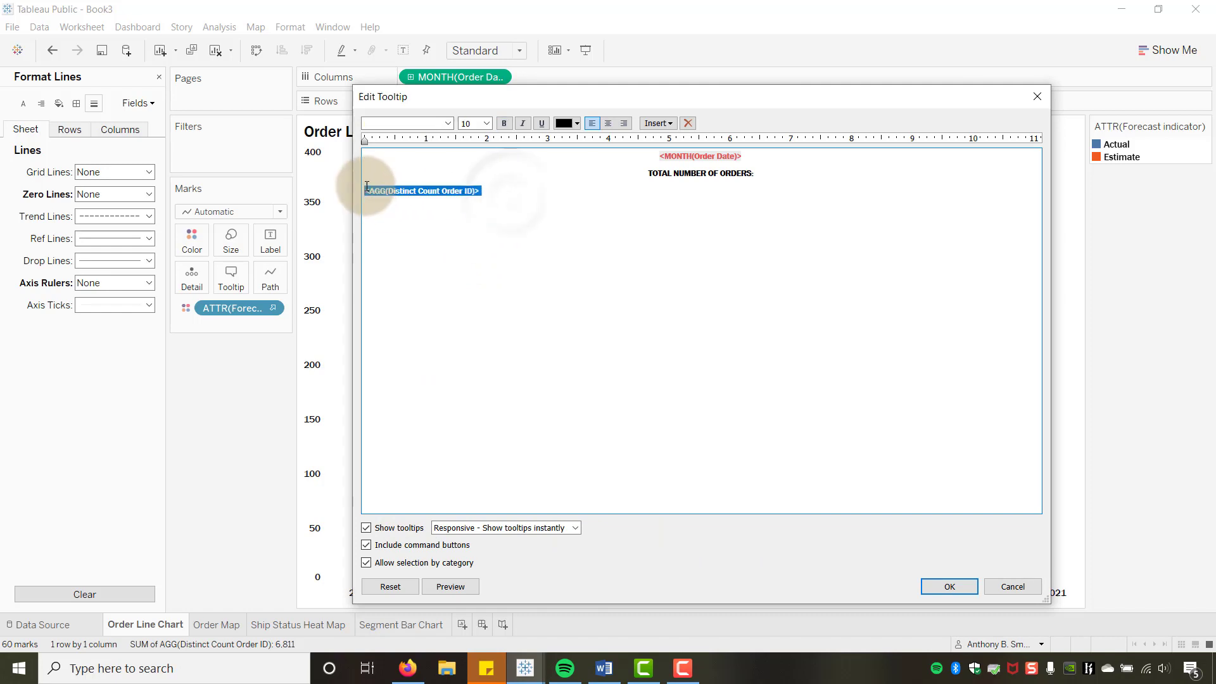
pyautogui.click(607, 124)
# Review each line of the tooltip text and the fields available for insertion into it.
pyautogui.click(746, 156)
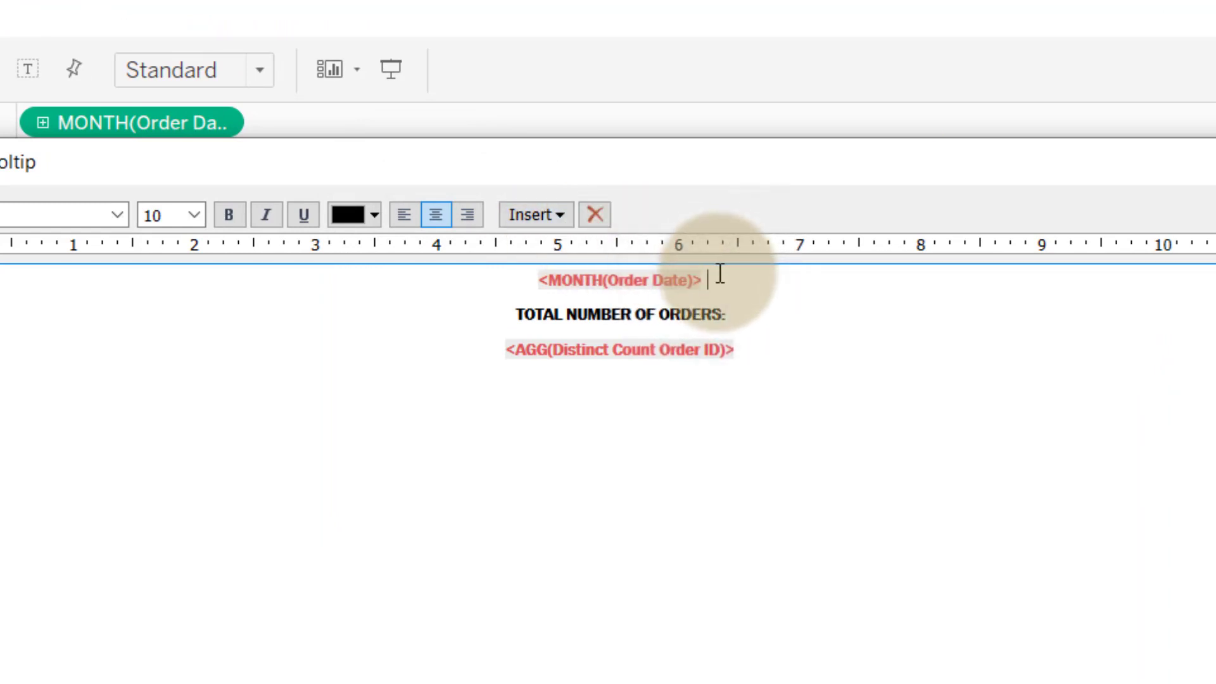
pyautogui.moveTo(716, 280); pyautogui.dragTo(539, 280)
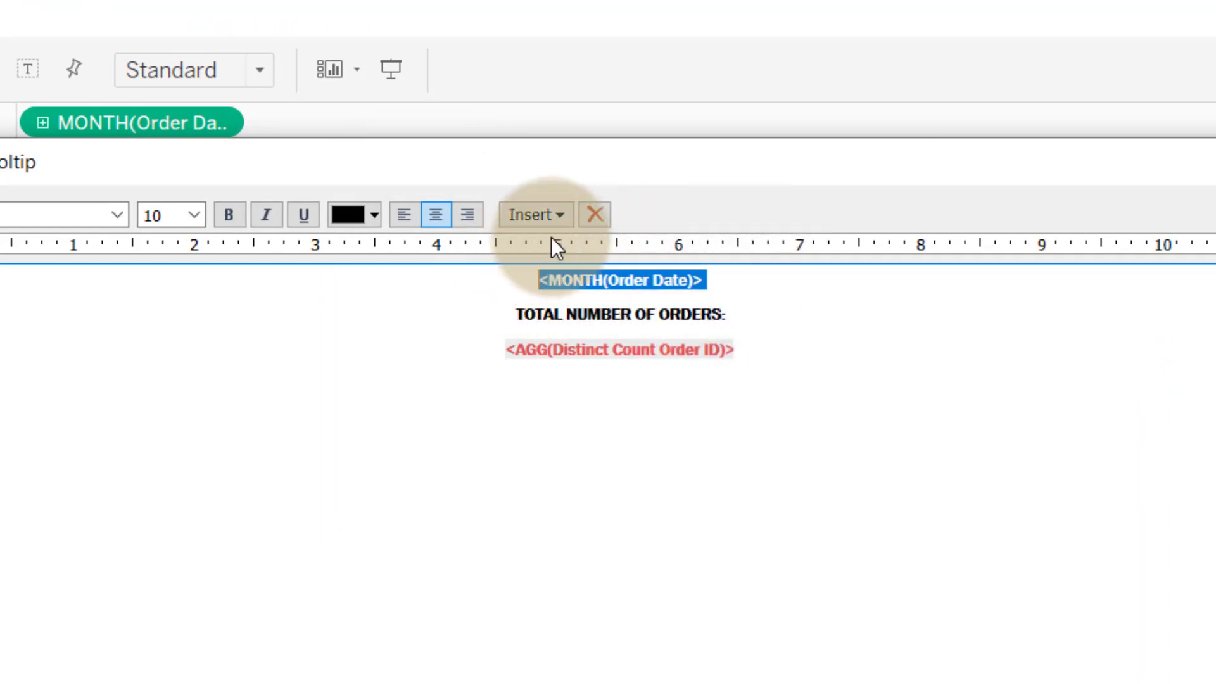
pyautogui.click(557, 217)
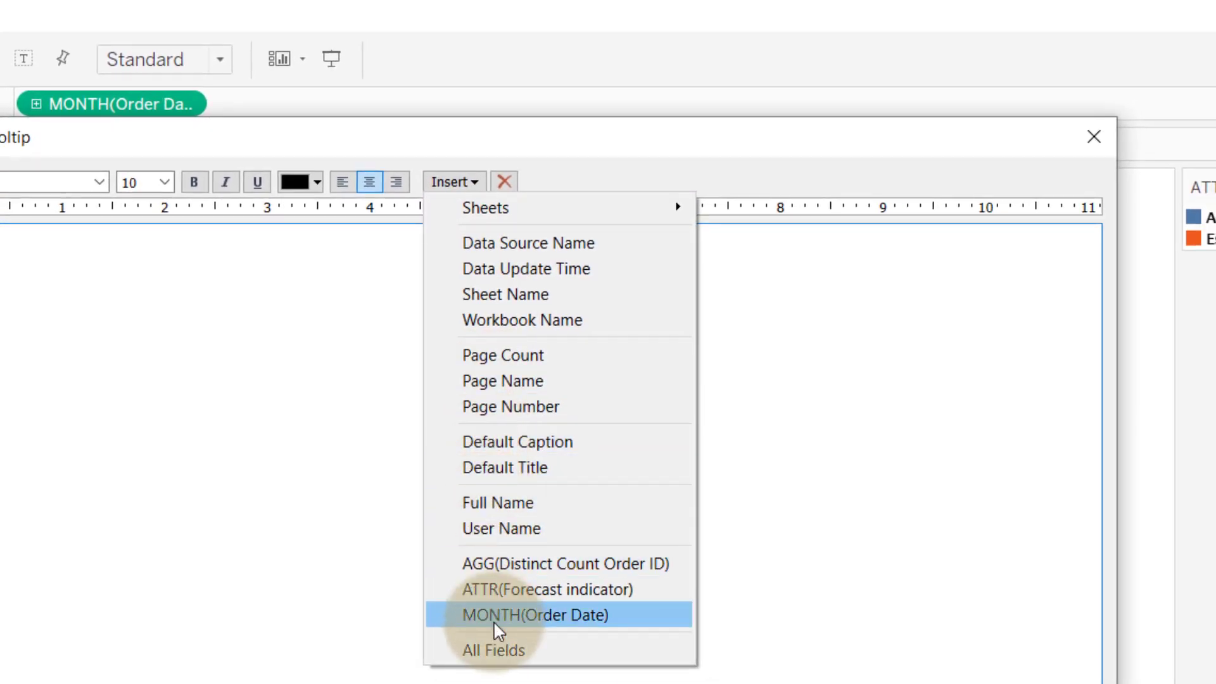
pyautogui.click(493, 615)
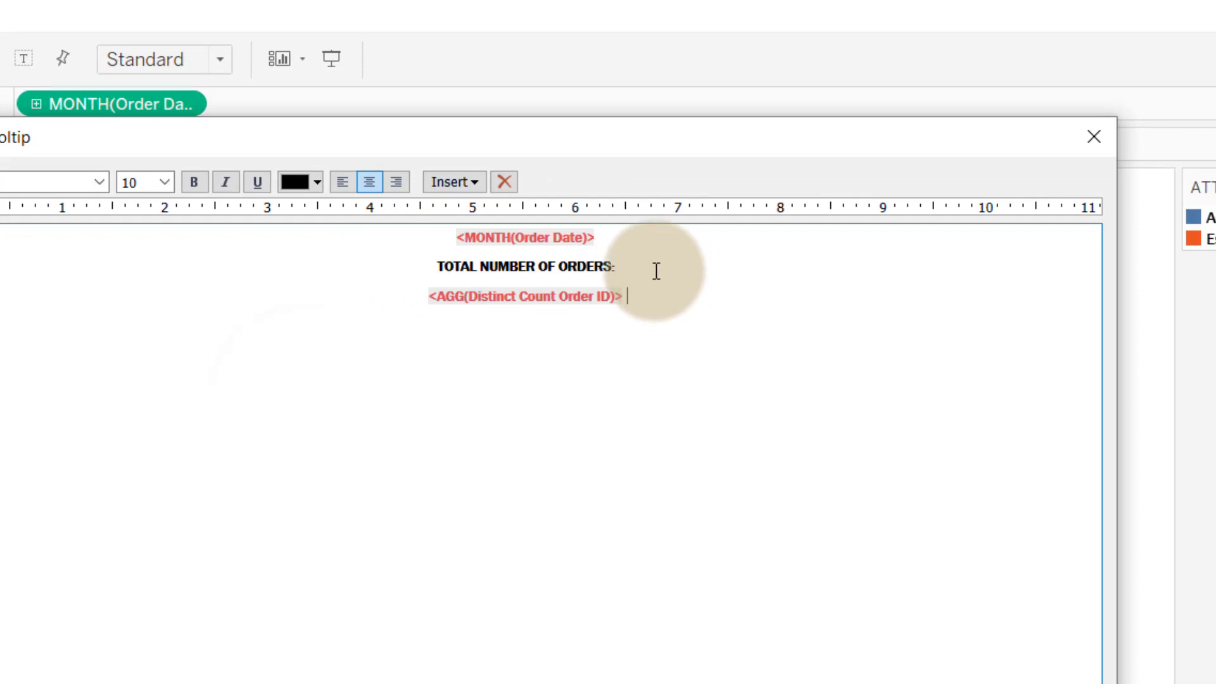
pyautogui.moveTo(656, 271); pyautogui.dragTo(475, 263)
pyautogui.click(631, 295)
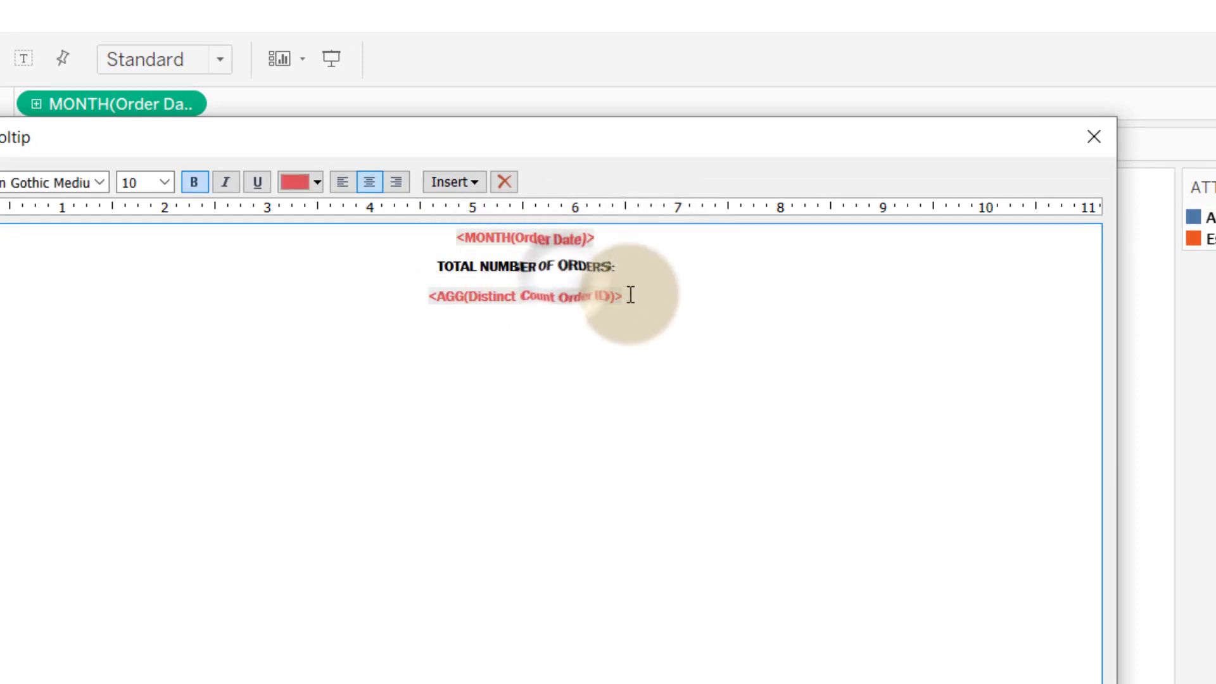
pyautogui.moveTo(631, 295); pyautogui.dragTo(420, 299)
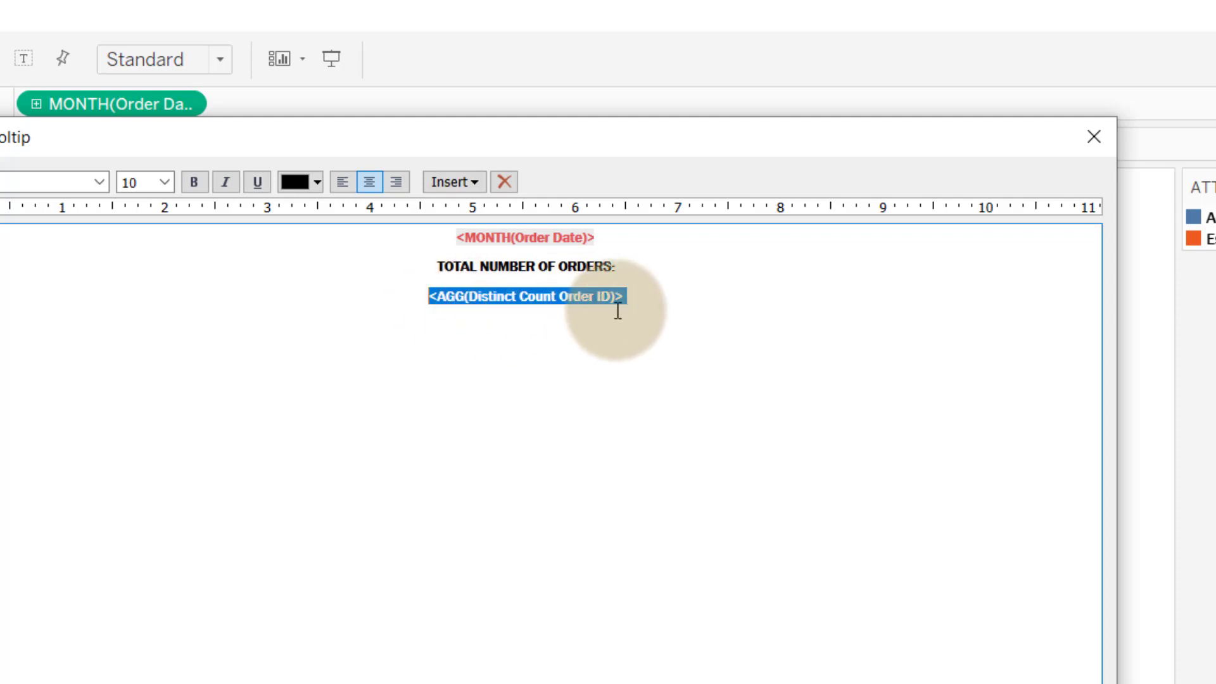
pyautogui.click(369, 182)
pyautogui.click(453, 181)
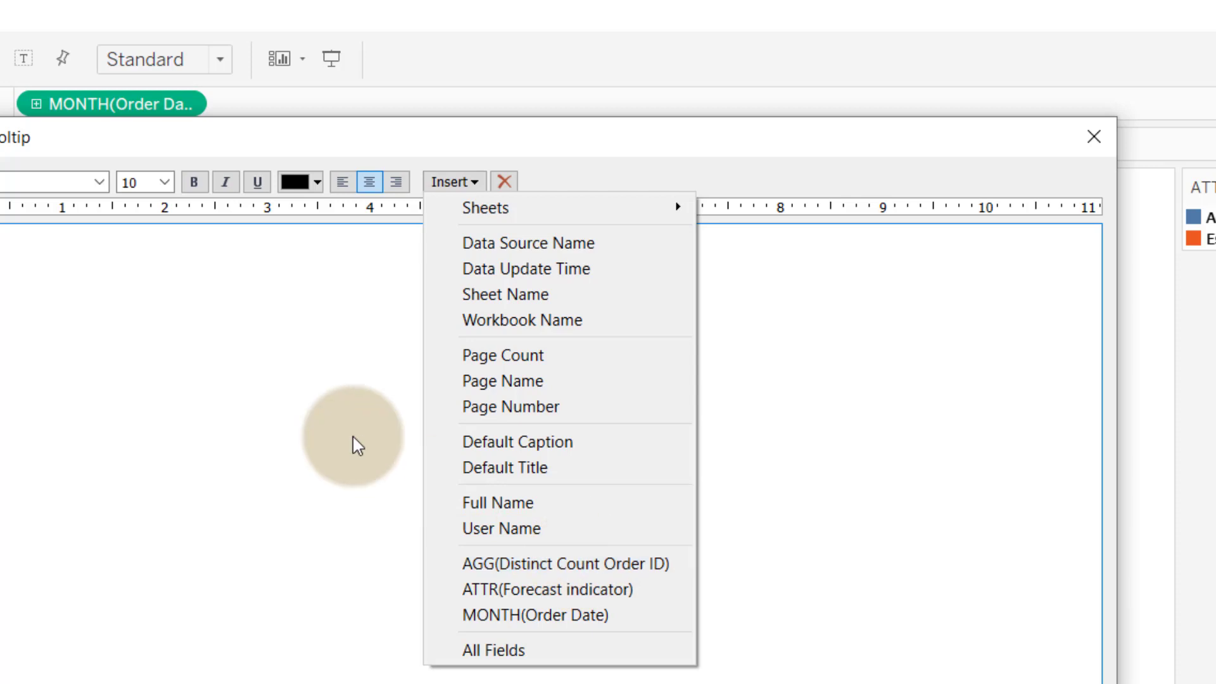
pyautogui.click(353, 441)
# Apply the tooltip edits and check the new tooltip on several points of the order line.
pyautogui.click(937, 563)
pyautogui.moveTo(751, 388)
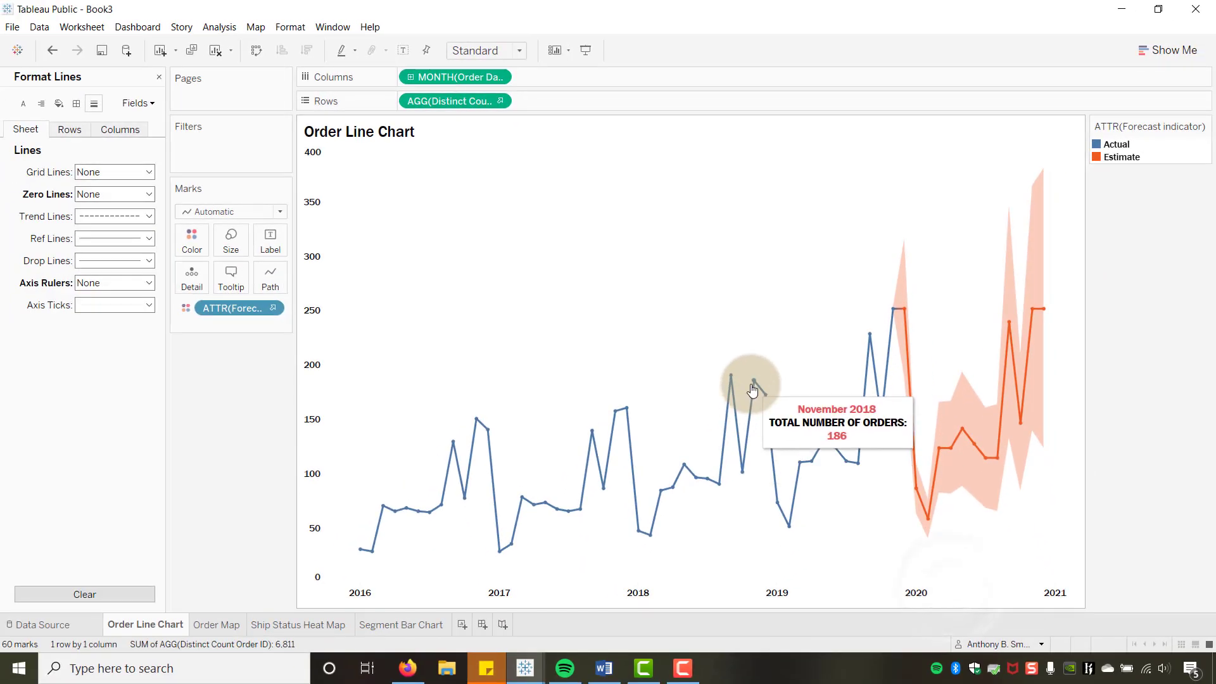
pyautogui.moveTo(775, 468)
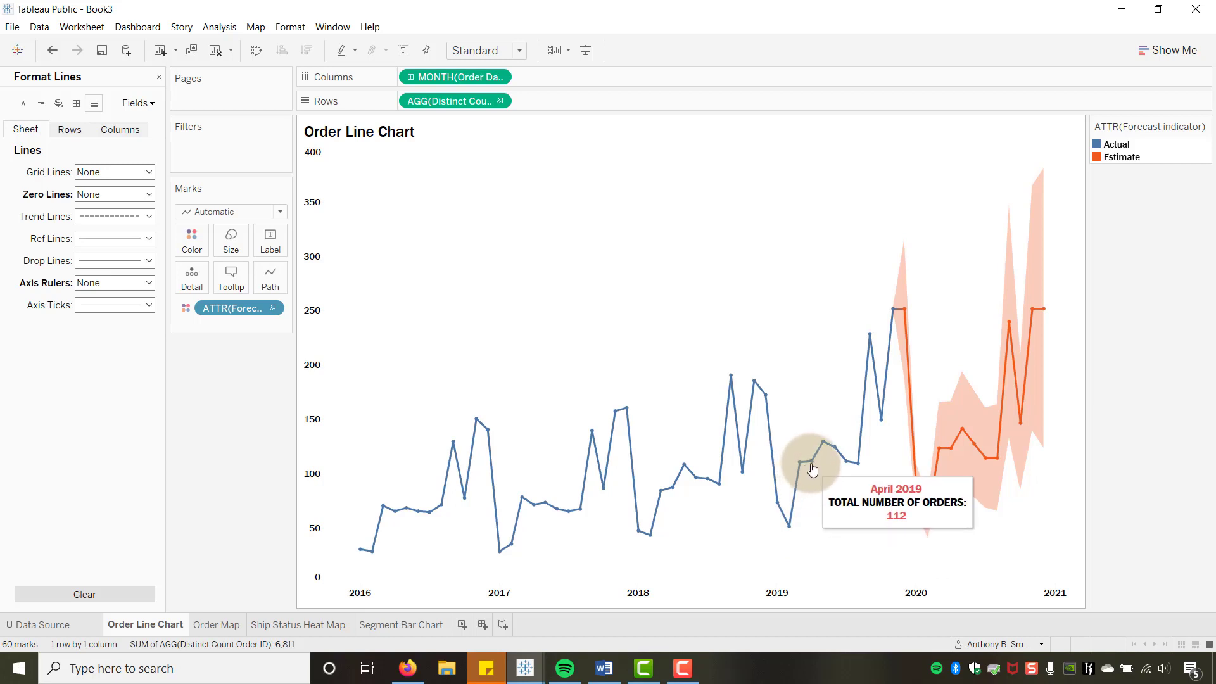
pyautogui.moveTo(830, 450)
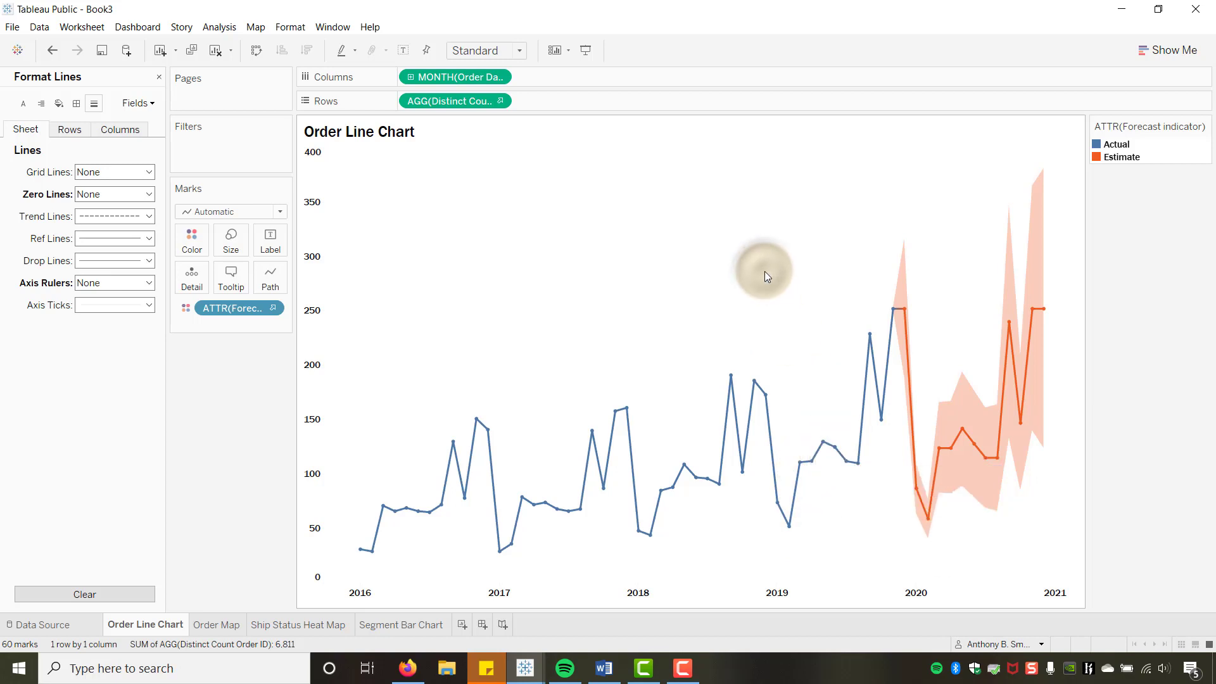
# Open the Order Map sheet and replace the line formatting options with the full, unfiltered list of data fields.
pyautogui.click(225, 625)
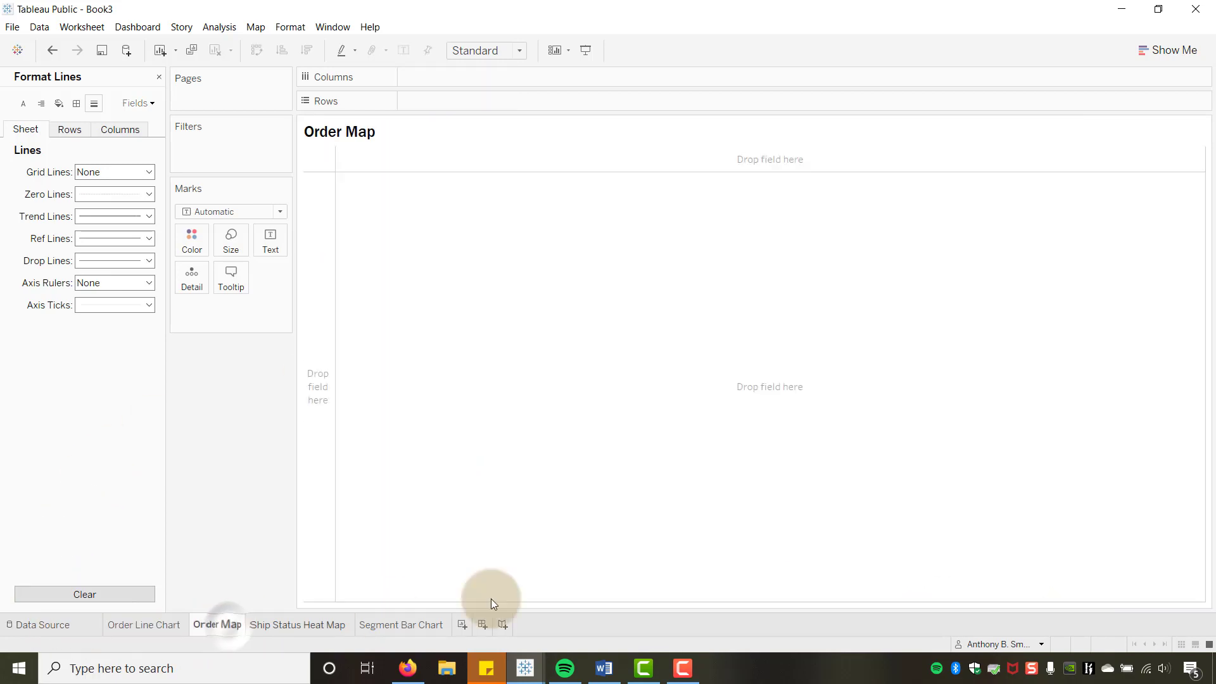
pyautogui.hotkey('alt', 'Tab')
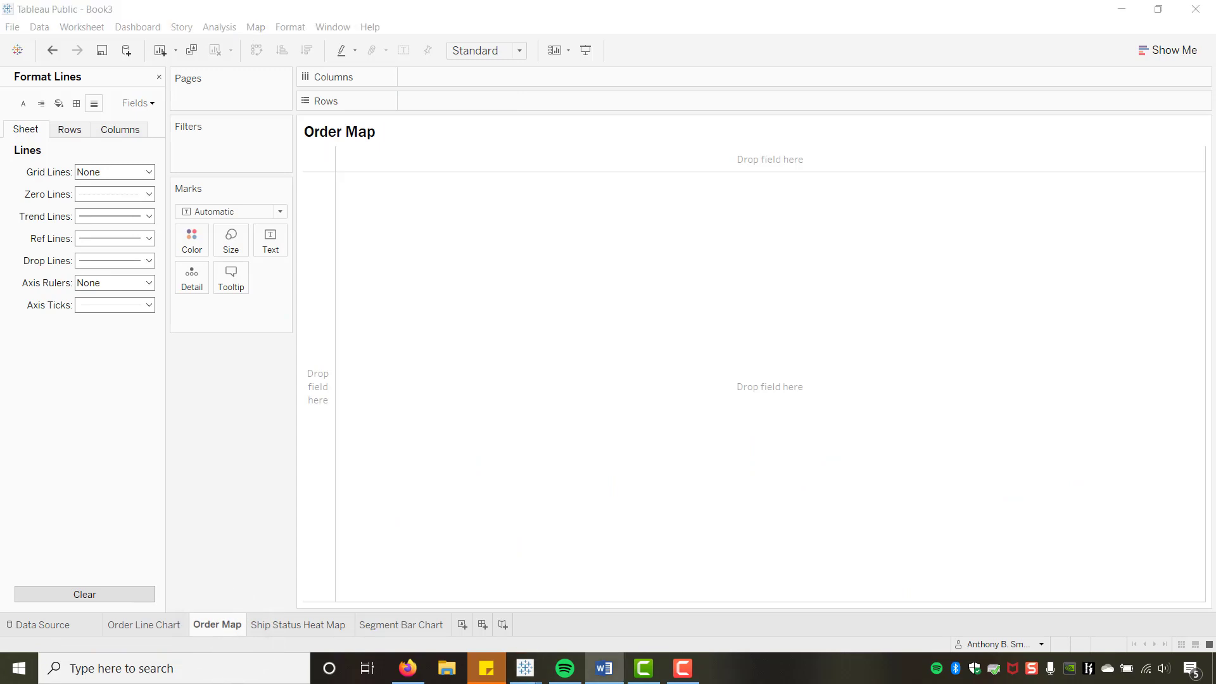
pyautogui.click(464, 490)
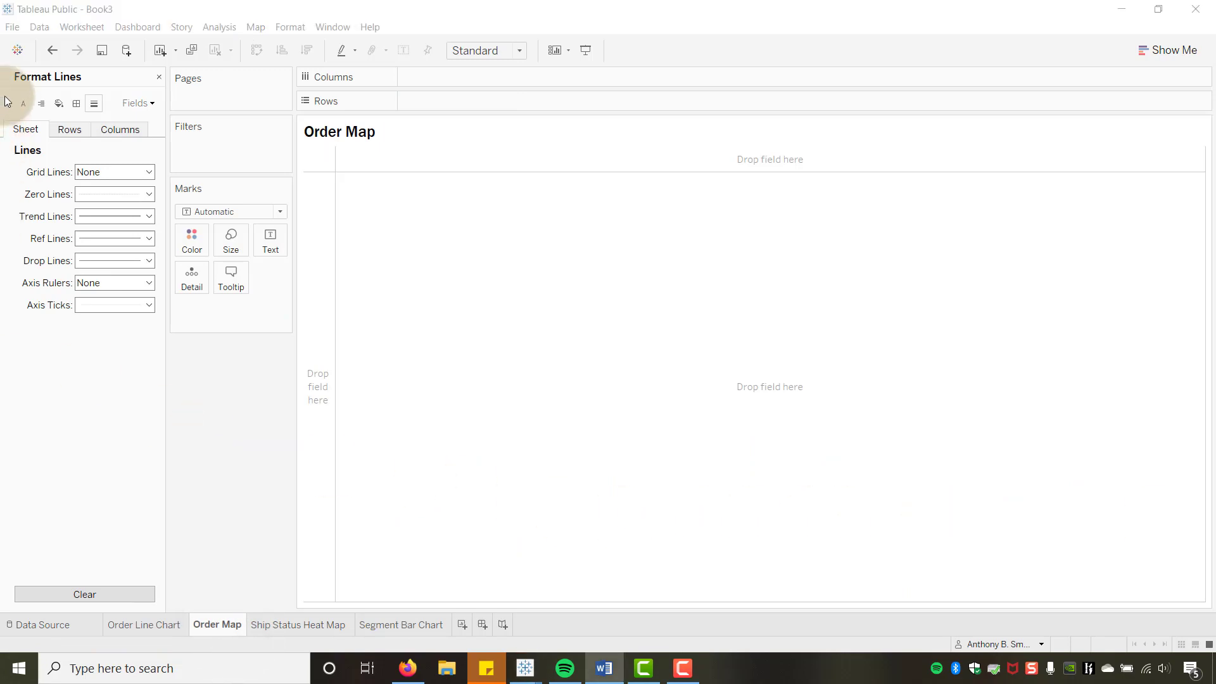
pyautogui.click(159, 77)
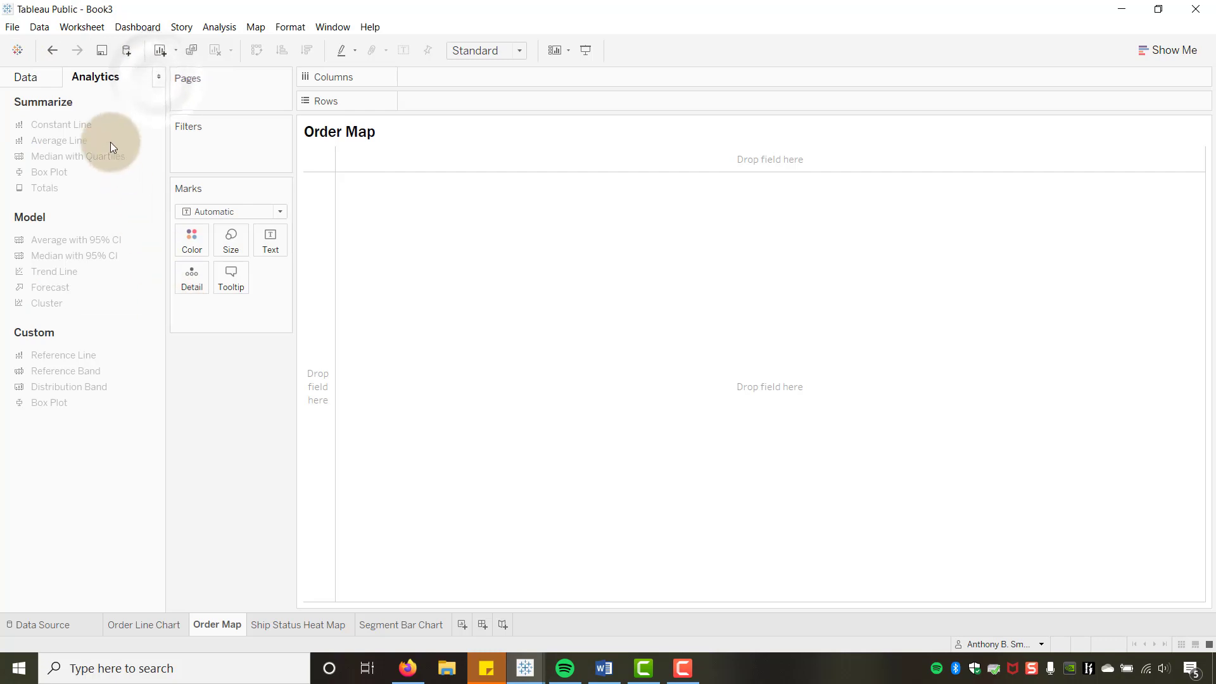
pyautogui.click(26, 78)
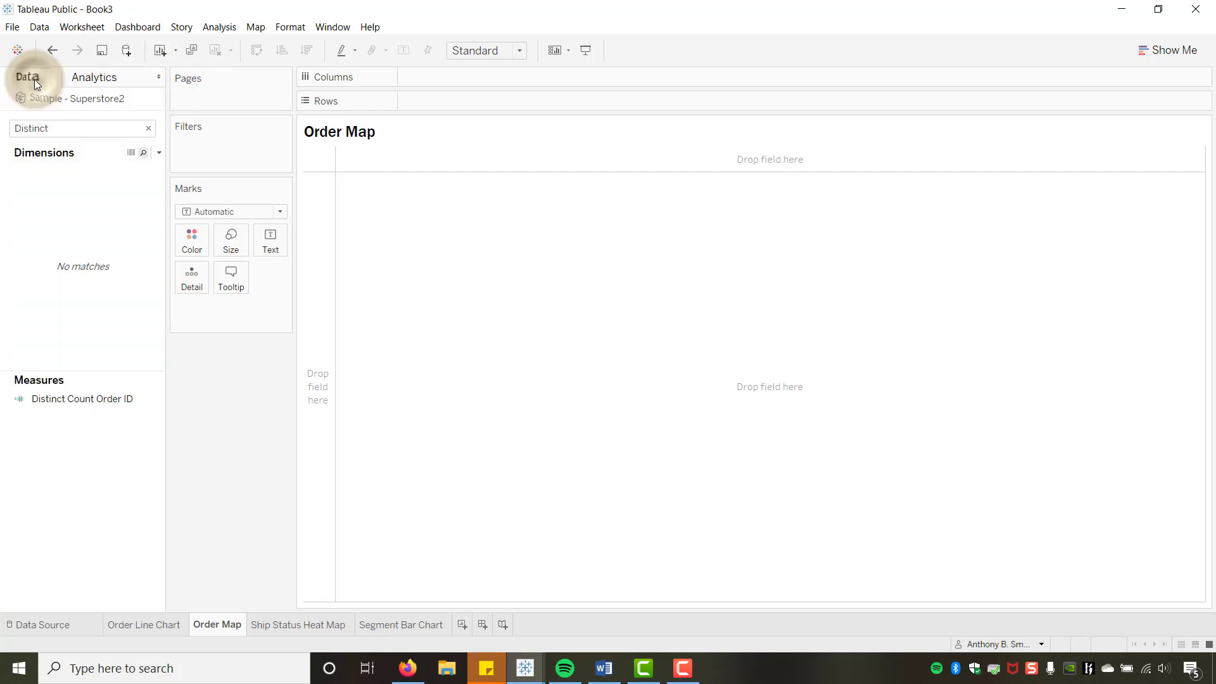
pyautogui.click(147, 129)
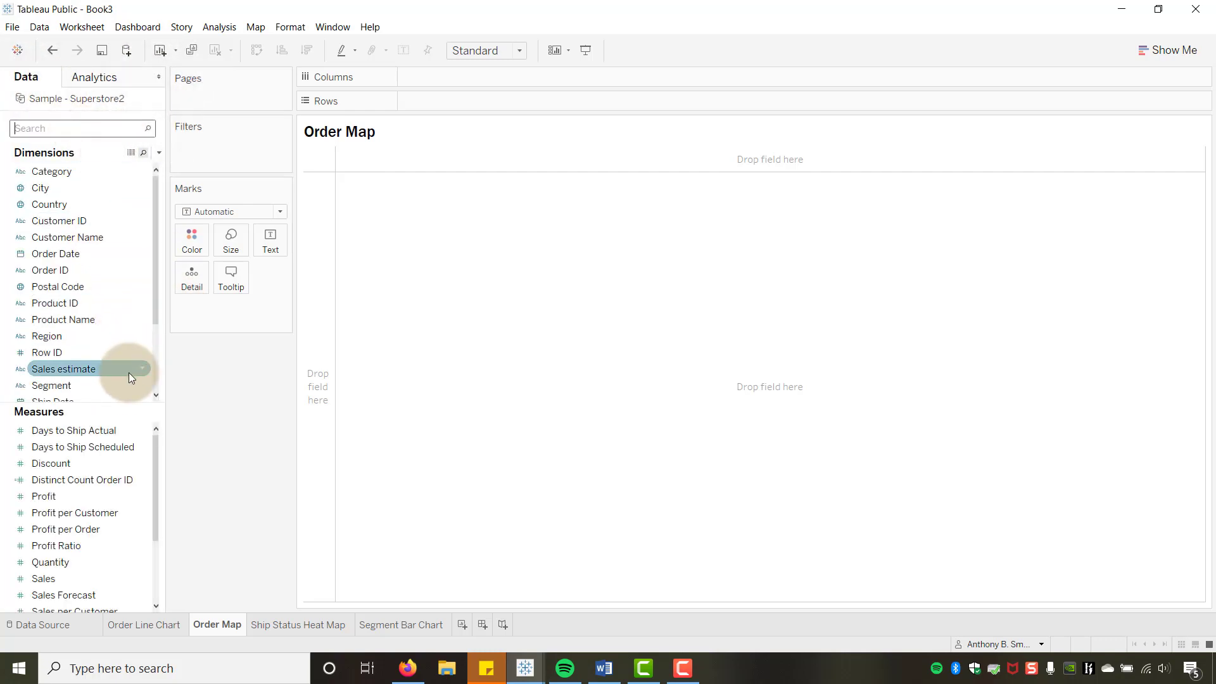
# Add the State dimension to the Order Map sheet to generate a map and zoom the map out one level.
pyautogui.scroll(-1, 124, 342)
pyautogui.scroll(-1, 122, 321)
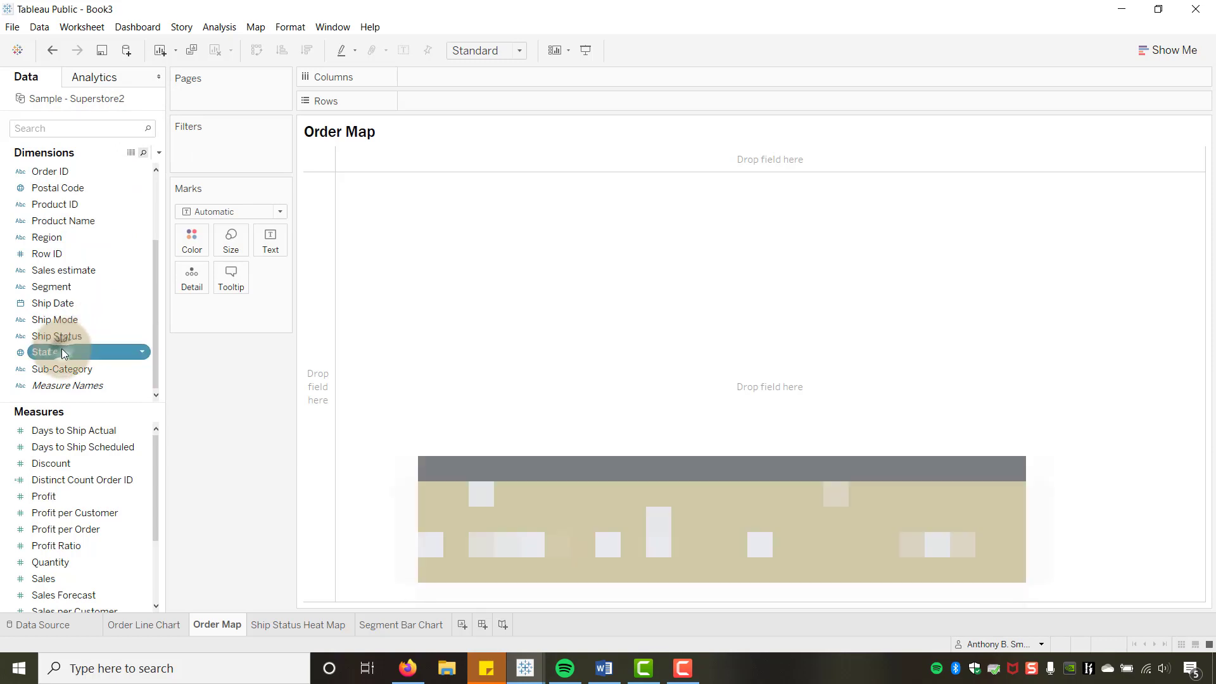
pyautogui.doubleClick(55, 353)
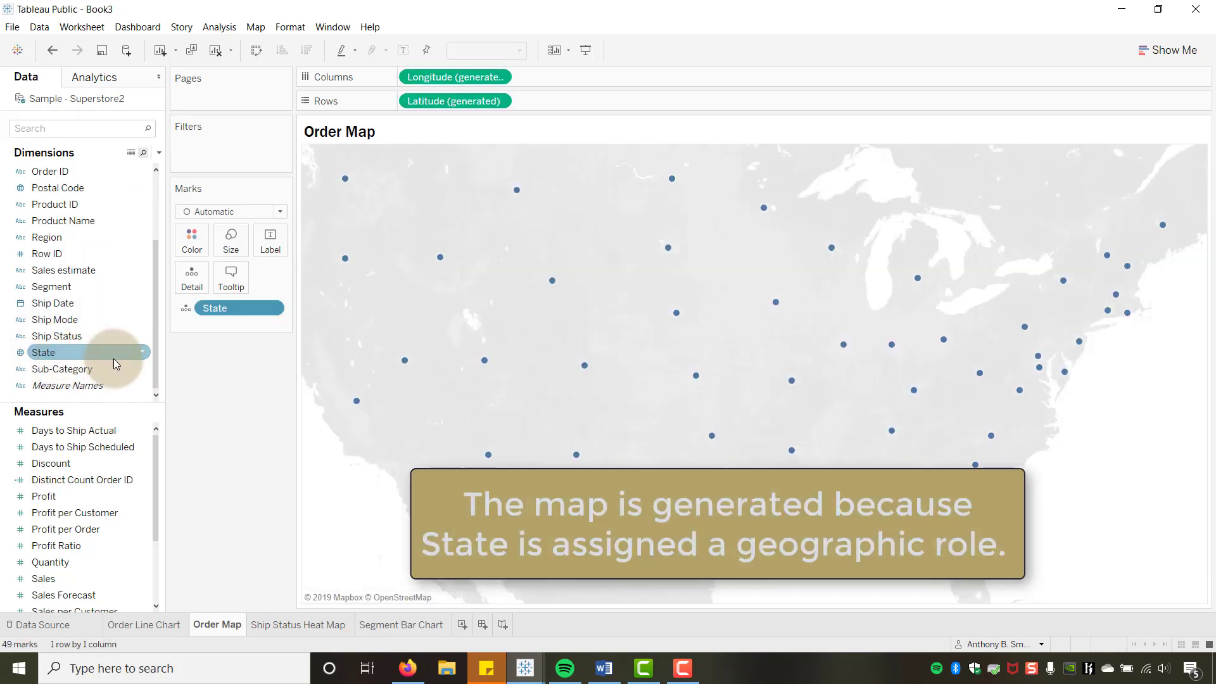
pyautogui.click(201, 404)
pyautogui.moveTo(345, 260)
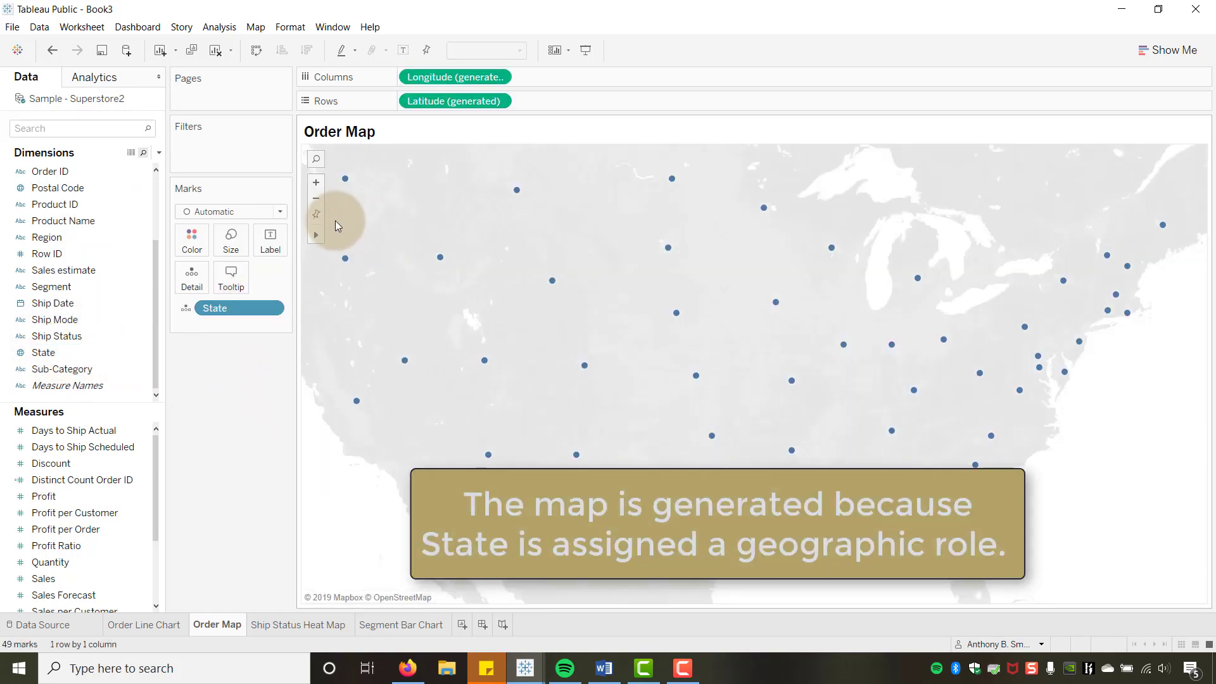
pyautogui.click(316, 199)
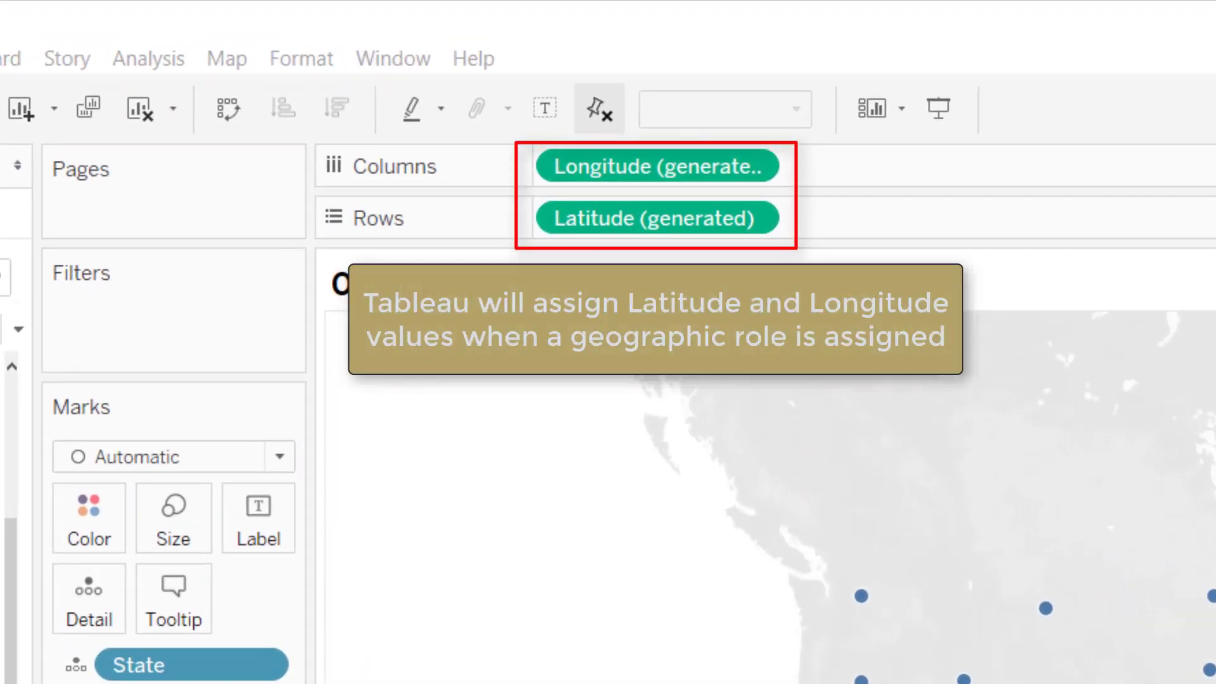
# Color the states on the map by Distinct Count Order ID and show the mark labels.
pyautogui.moveTo(63, 573); pyautogui.dragTo(190, 244)
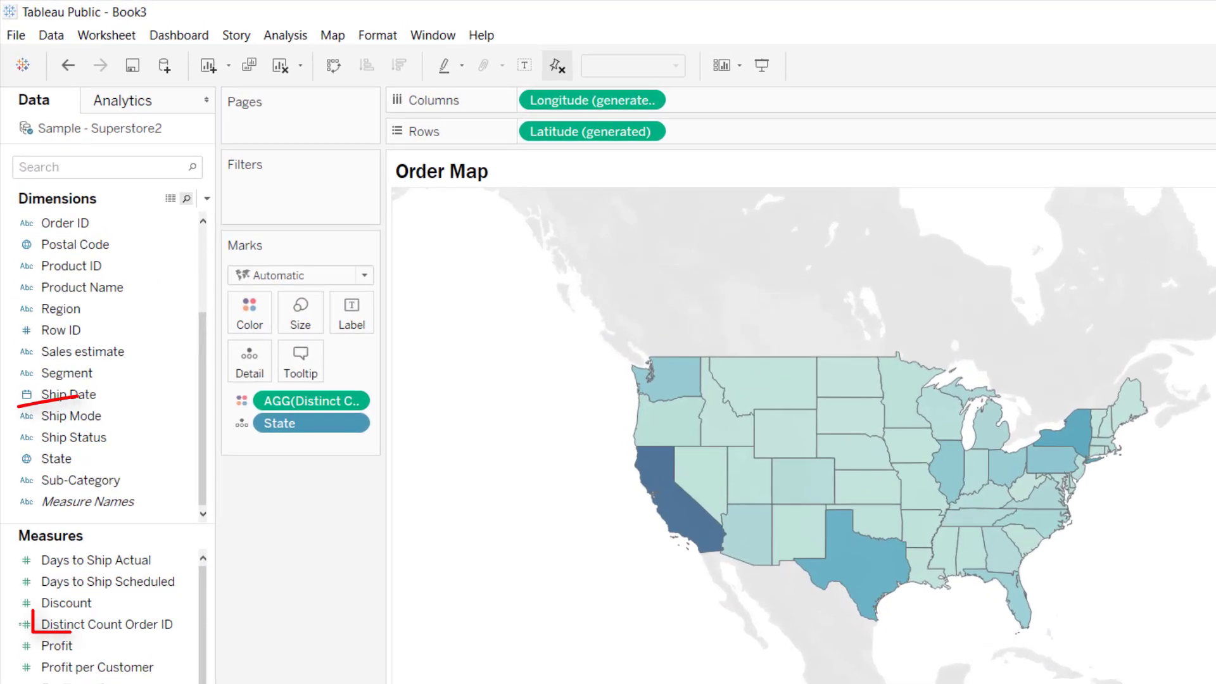
pyautogui.click(352, 311)
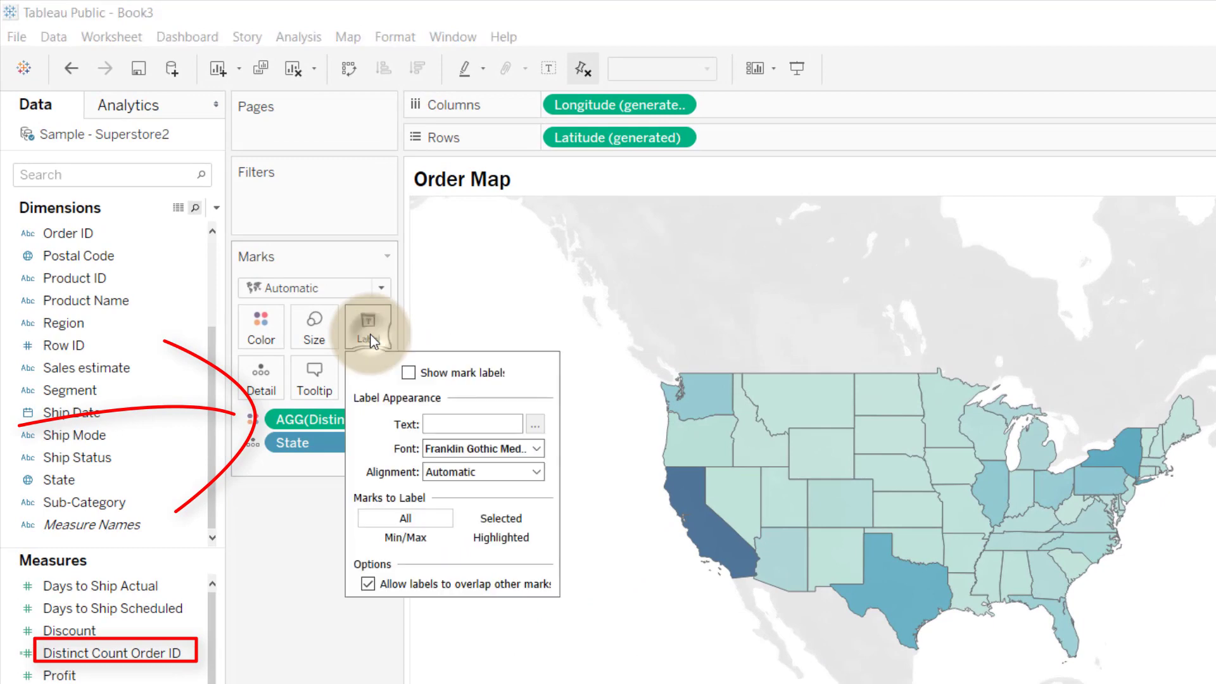
pyautogui.click(406, 374)
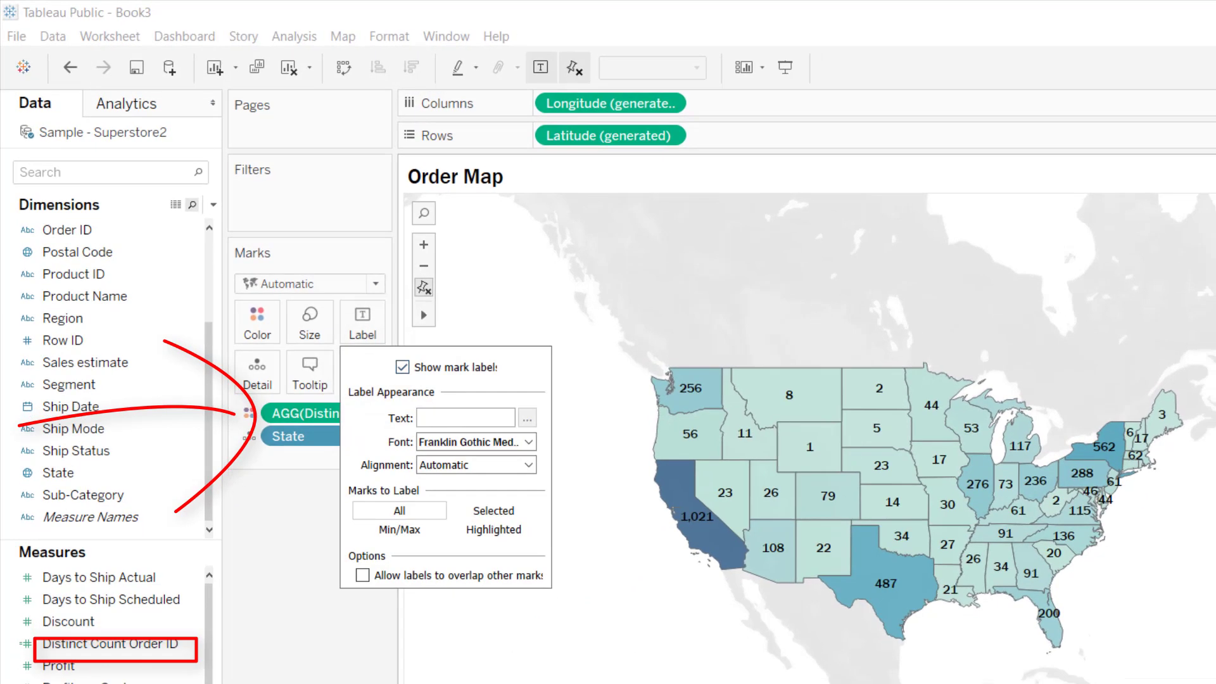
pyautogui.click(524, 683)
pyautogui.click(261, 355)
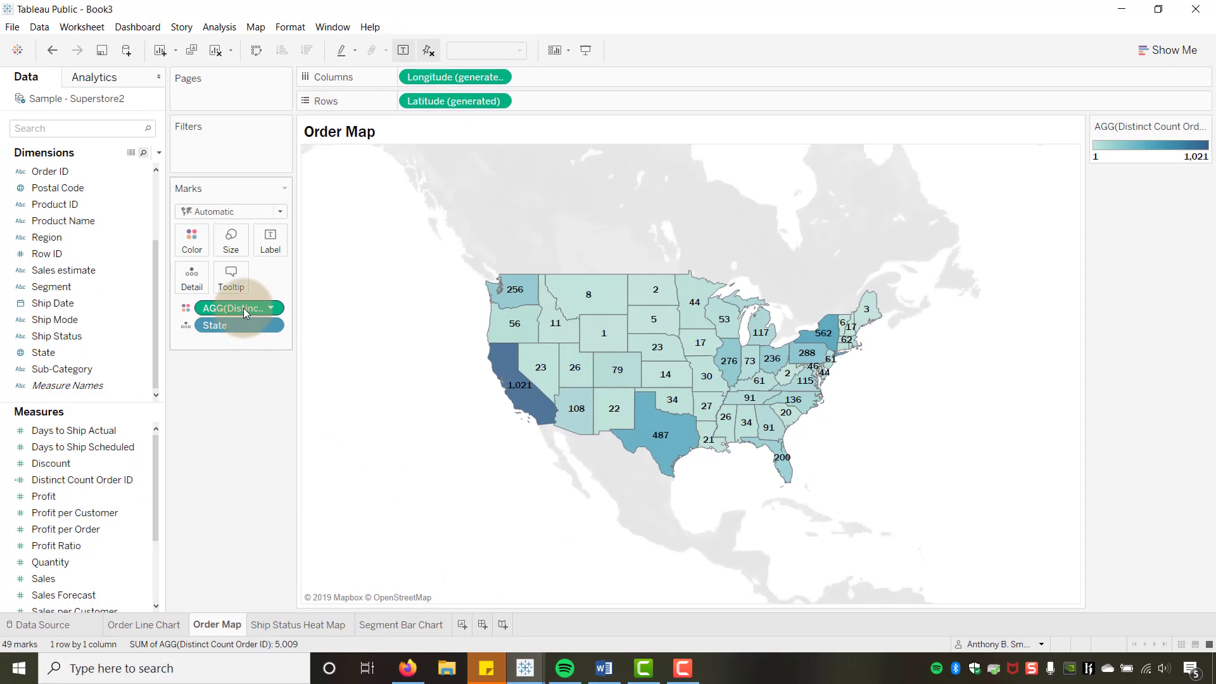
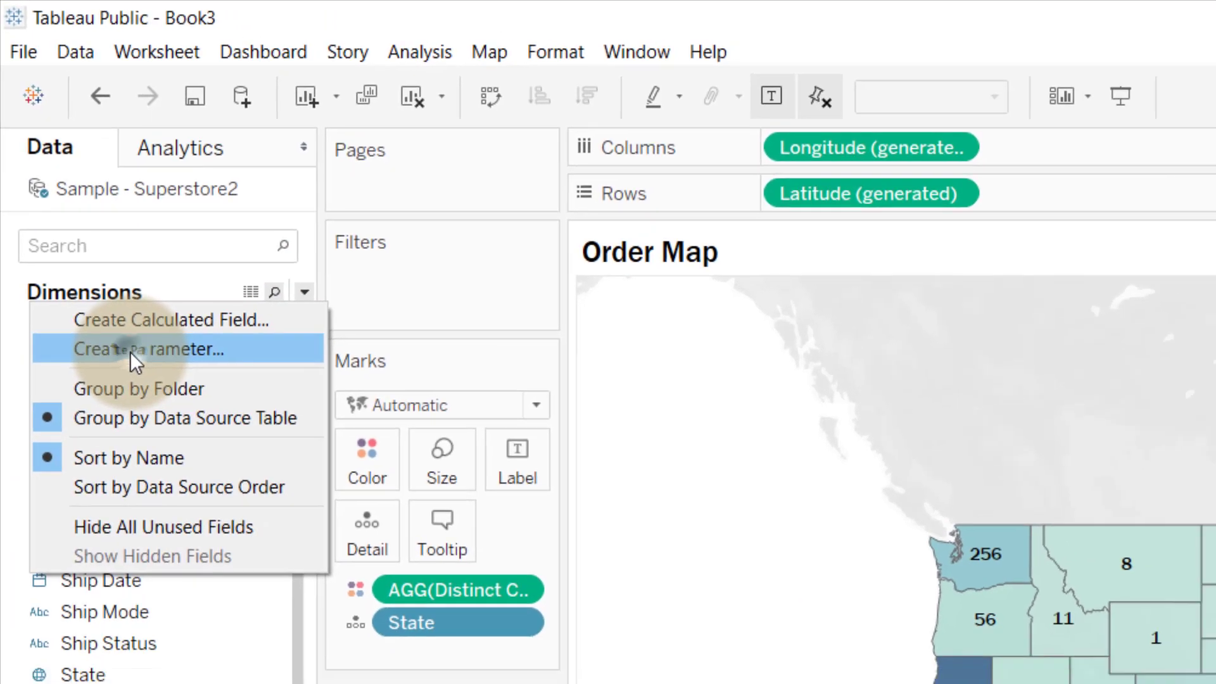
# Start a new parameter and name it Order Start Date Parameter.
pyautogui.click(130, 352)
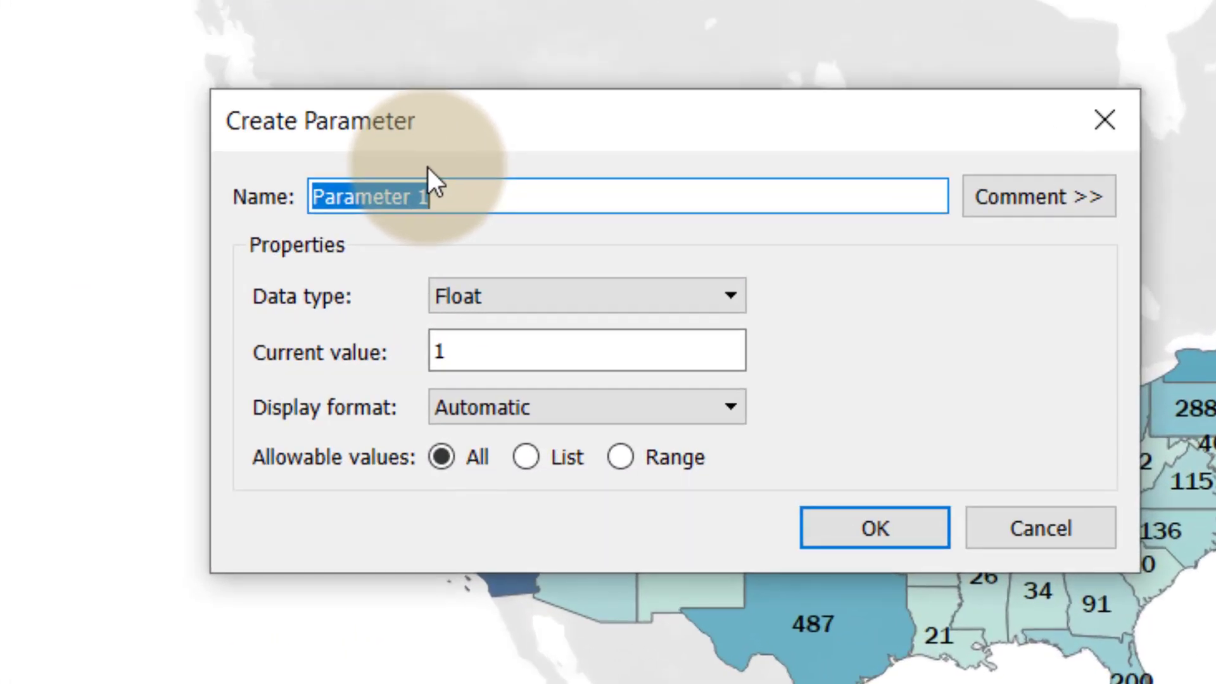
pyautogui.click(451, 187)
pyautogui.press('BackSpace')
pyautogui.press('BackSpace')
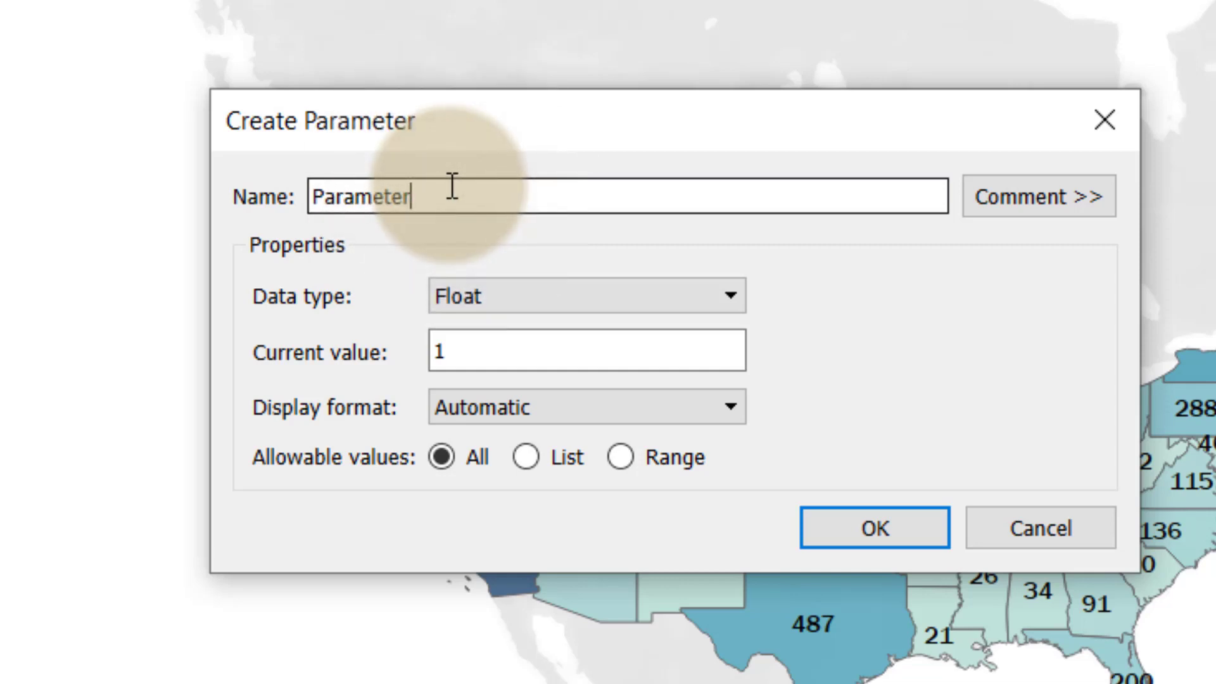
pyautogui.write('Order')
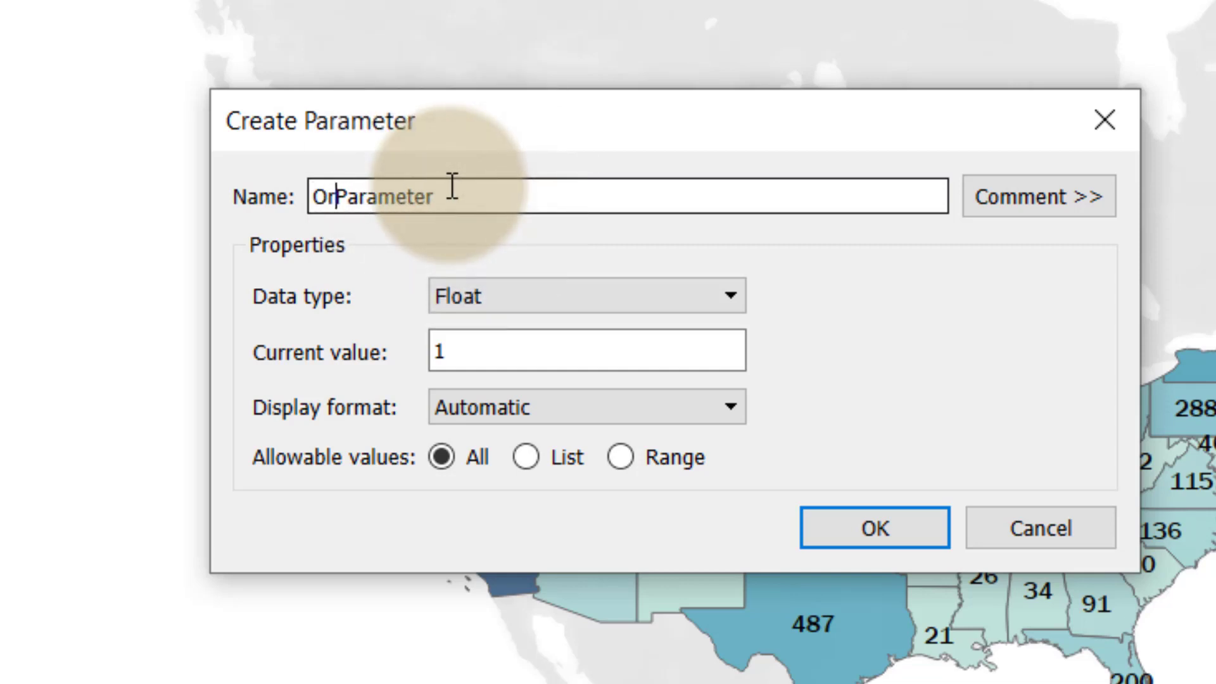
pyautogui.write(' Start Date')
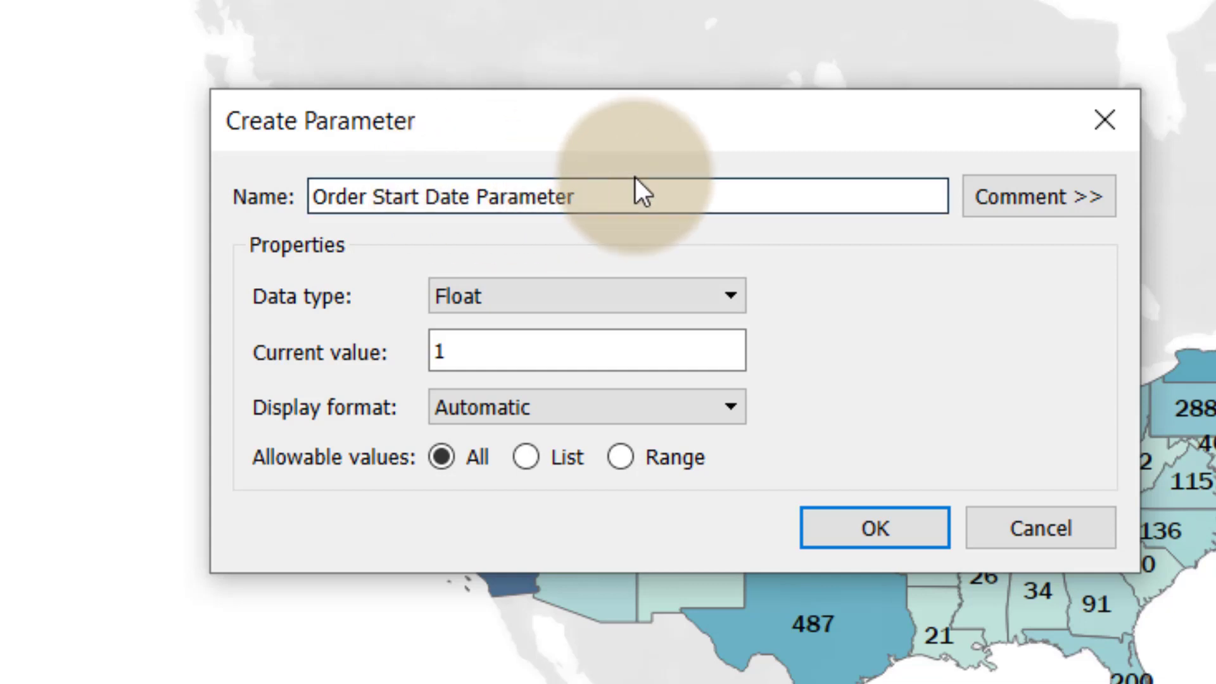
# Give the parameter the Date data type and a range of allowable values taken from the Order Date field, and create it.
pyautogui.click(697, 303)
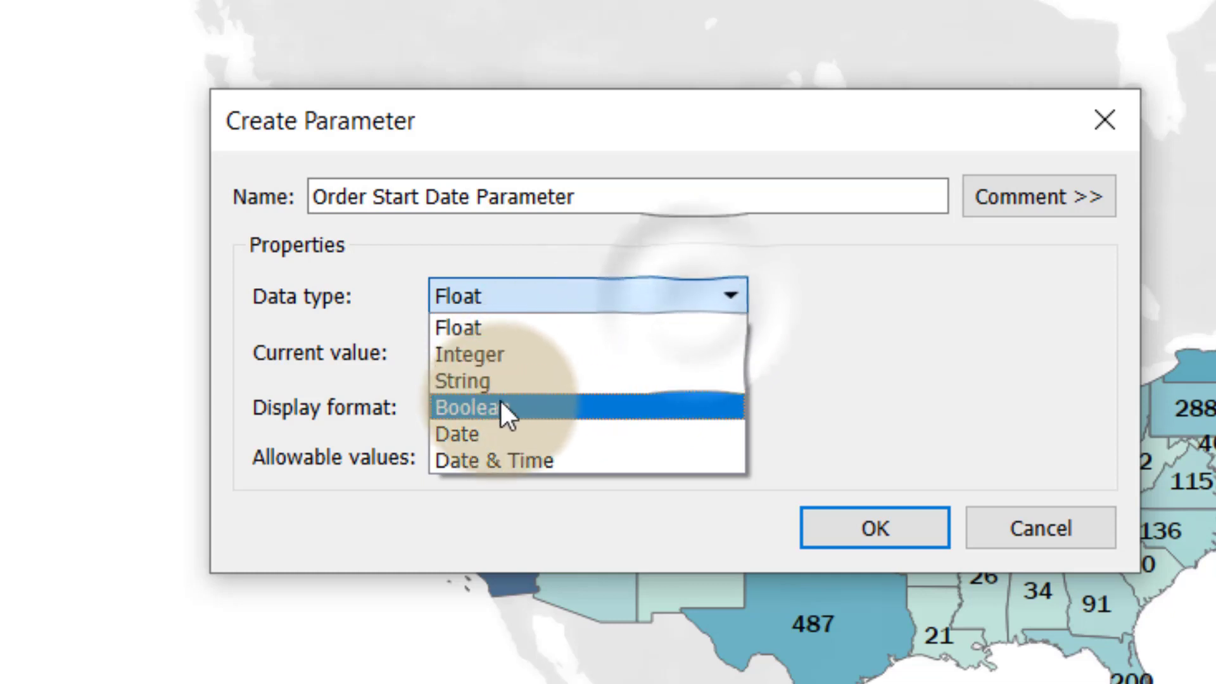
pyautogui.click(501, 434)
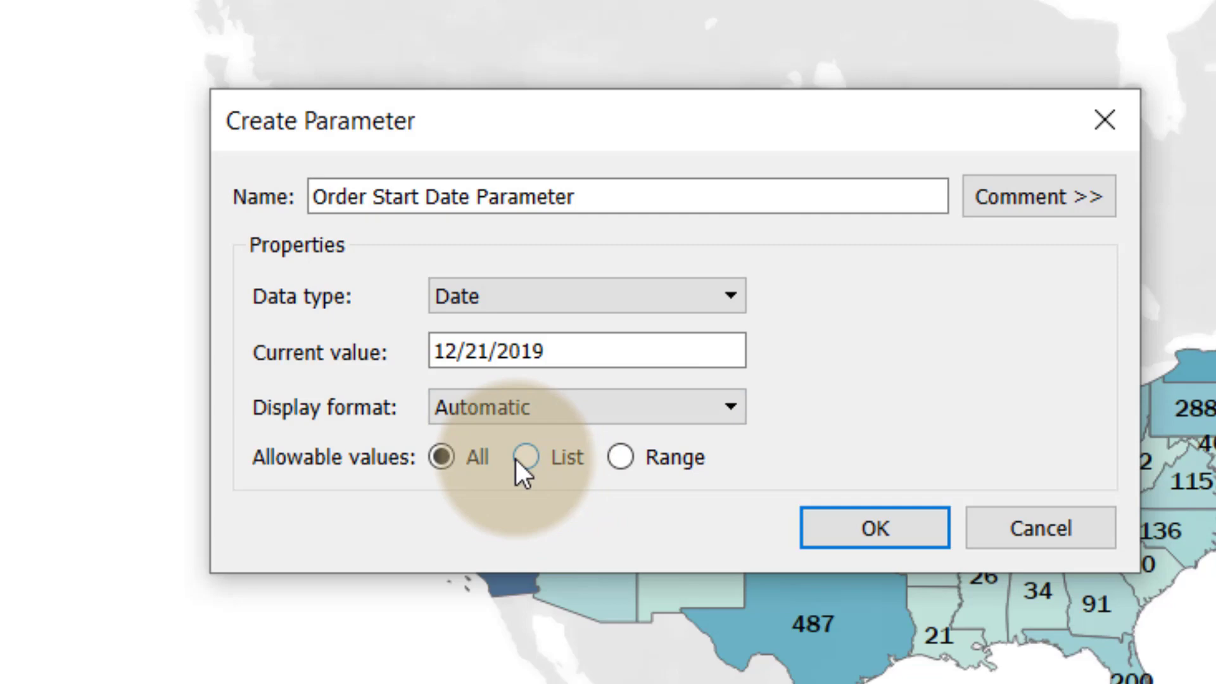
pyautogui.click(623, 459)
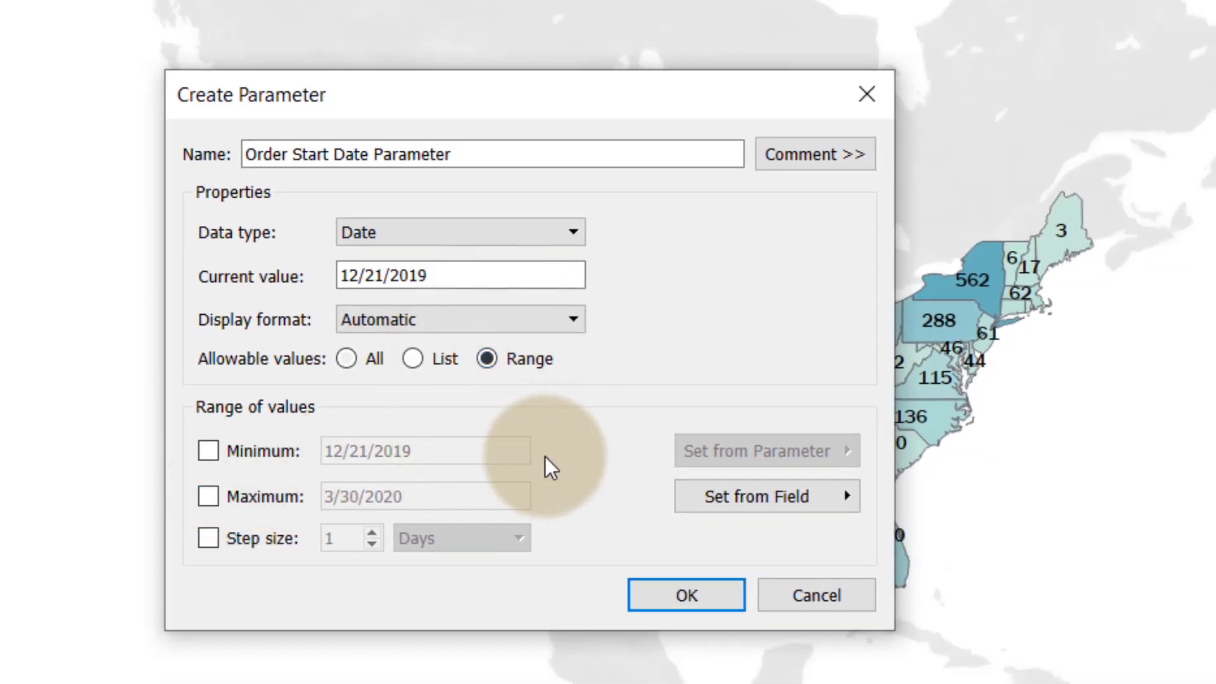
pyautogui.click(742, 507)
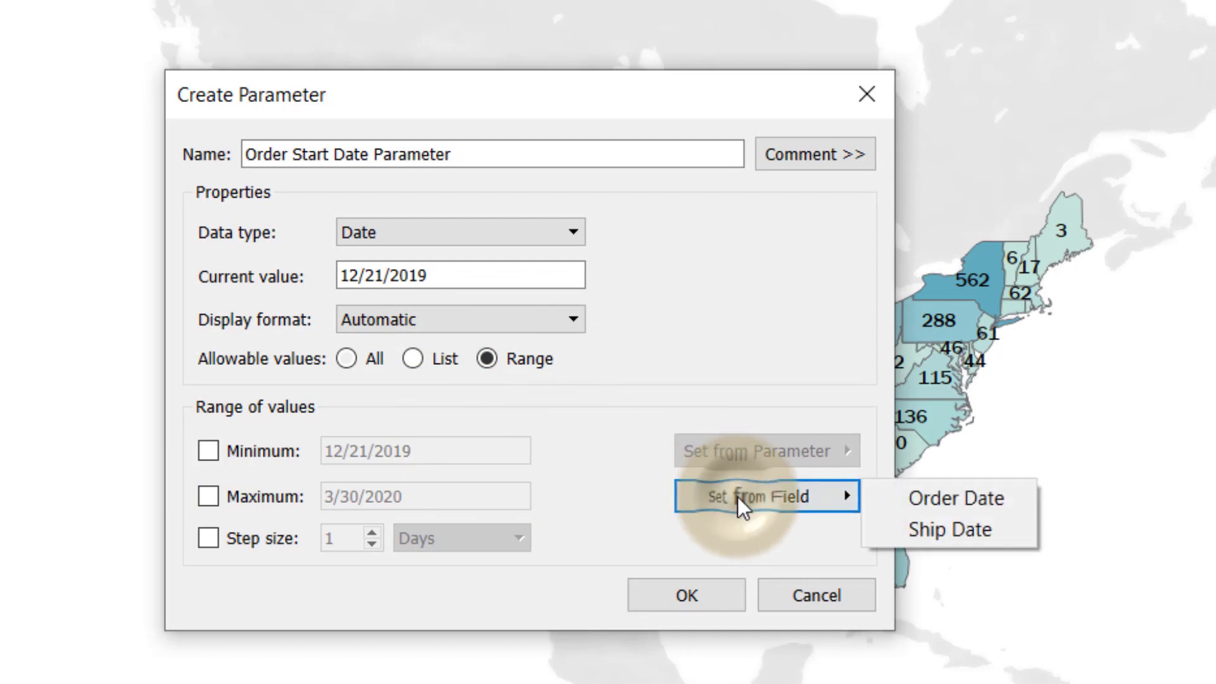
pyautogui.click(910, 500)
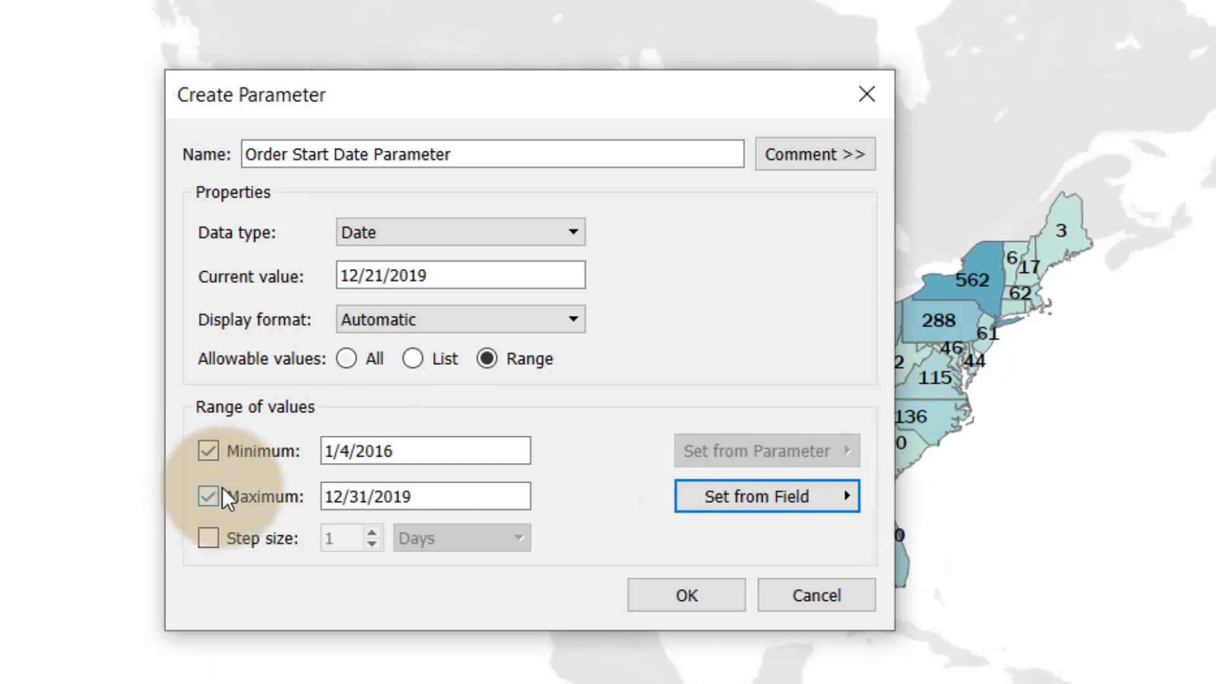
pyautogui.click(661, 603)
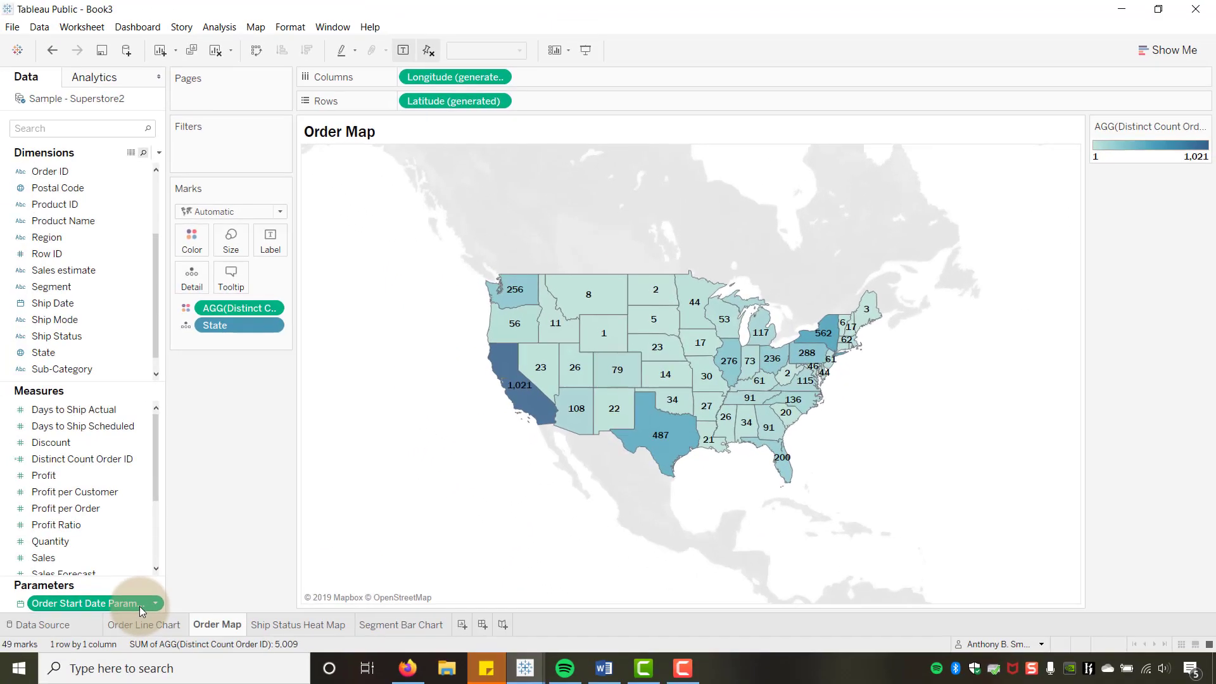
# Show the control for Order Start Date Parameter and set its date to 1/4/2016.
pyautogui.rightClick(144, 603)
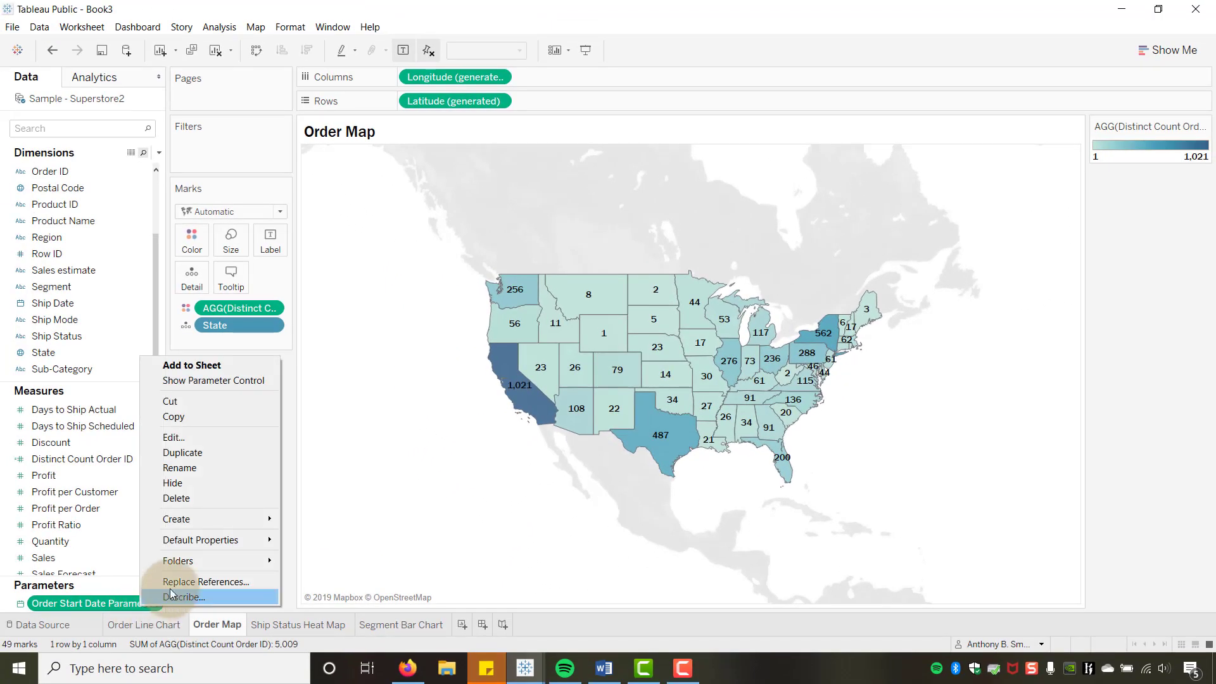
pyautogui.click(213, 380)
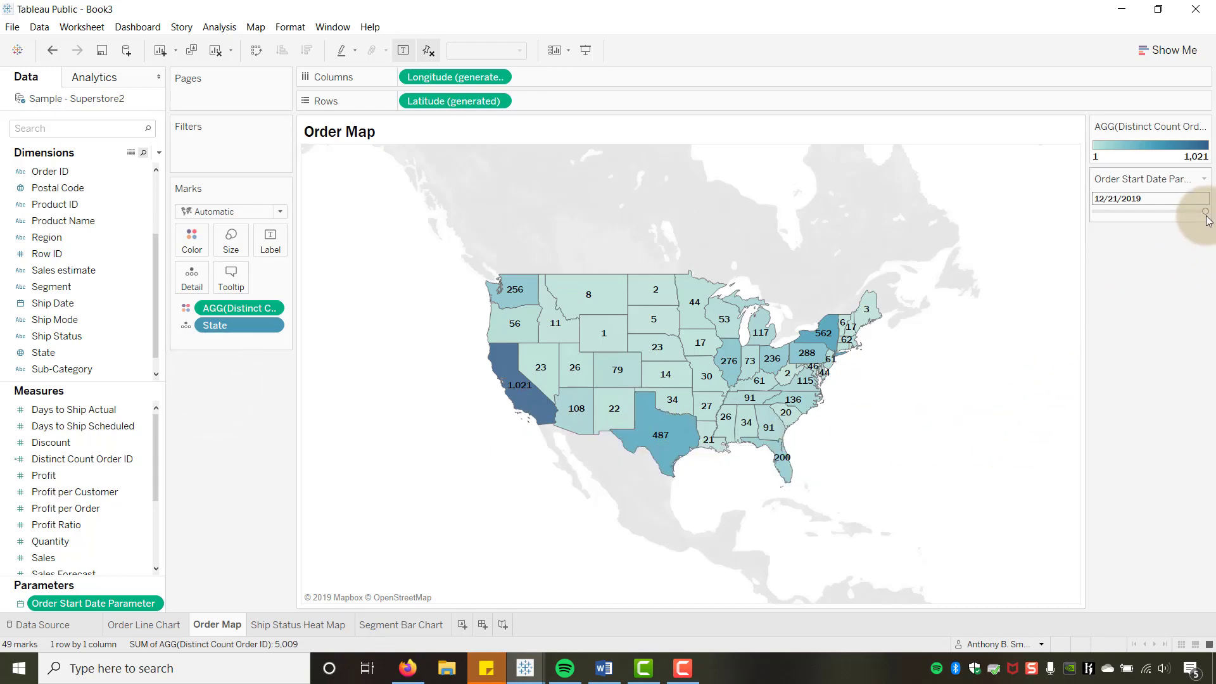
pyautogui.moveTo(1205, 215); pyautogui.dragTo(1107, 217)
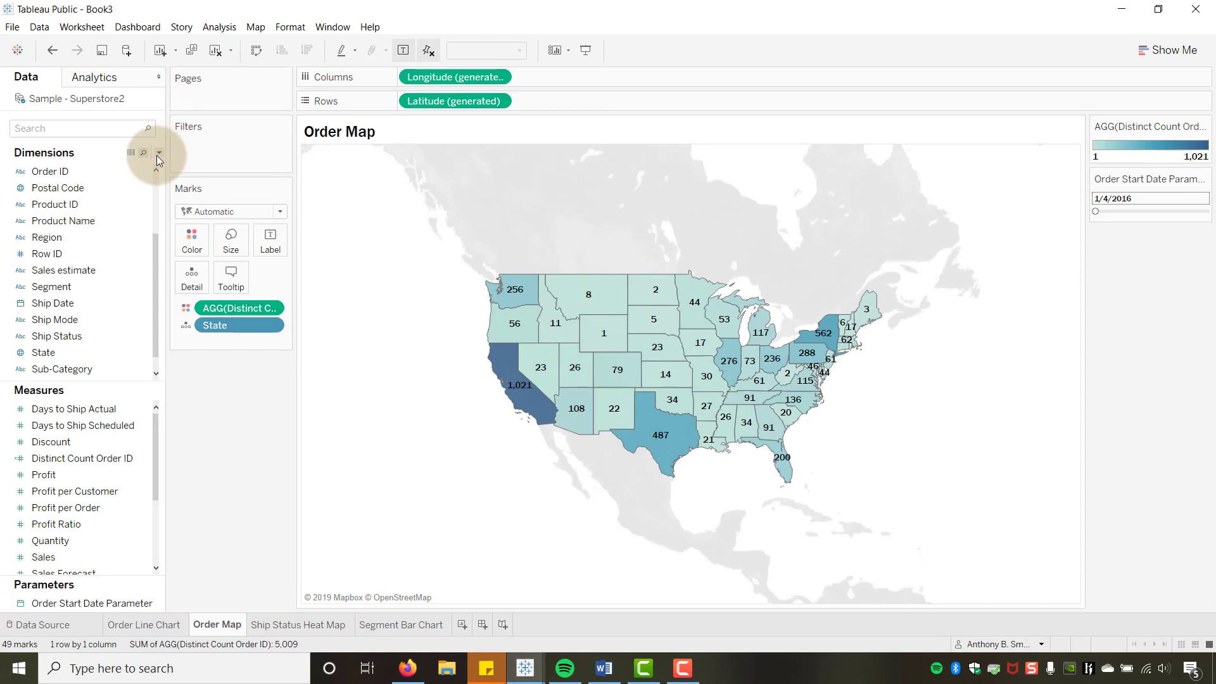
# Start a new calculated field and name it Date Range.
pyautogui.click(159, 153)
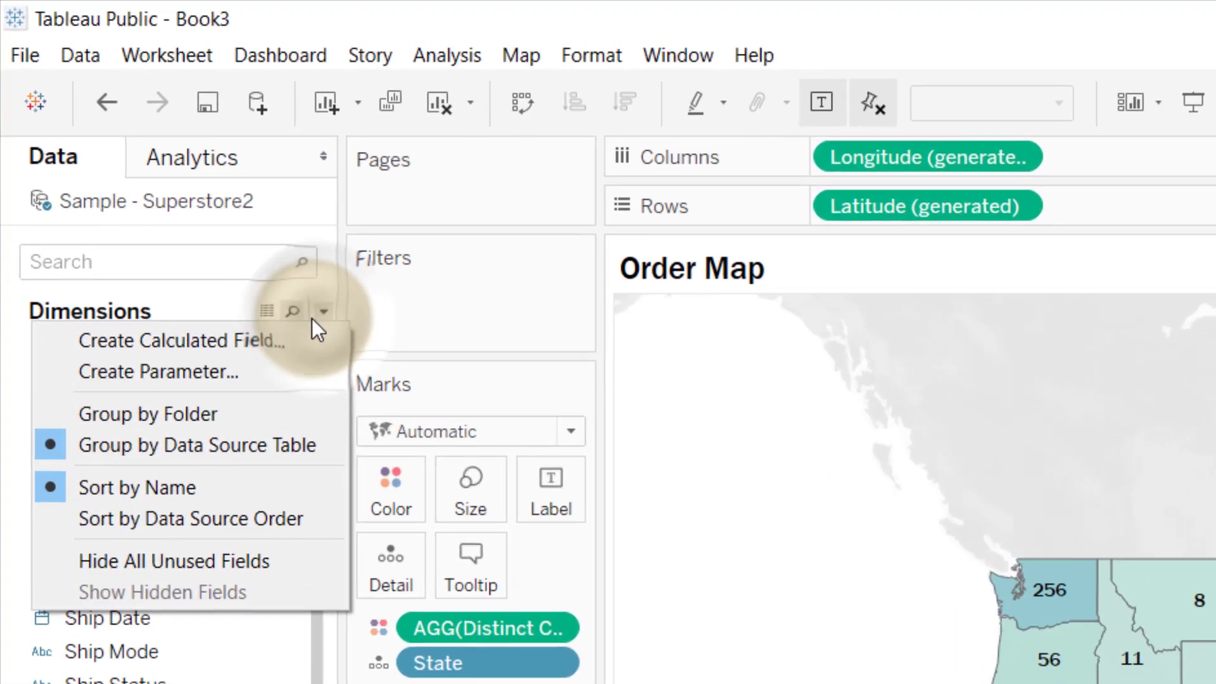
pyautogui.click(300, 342)
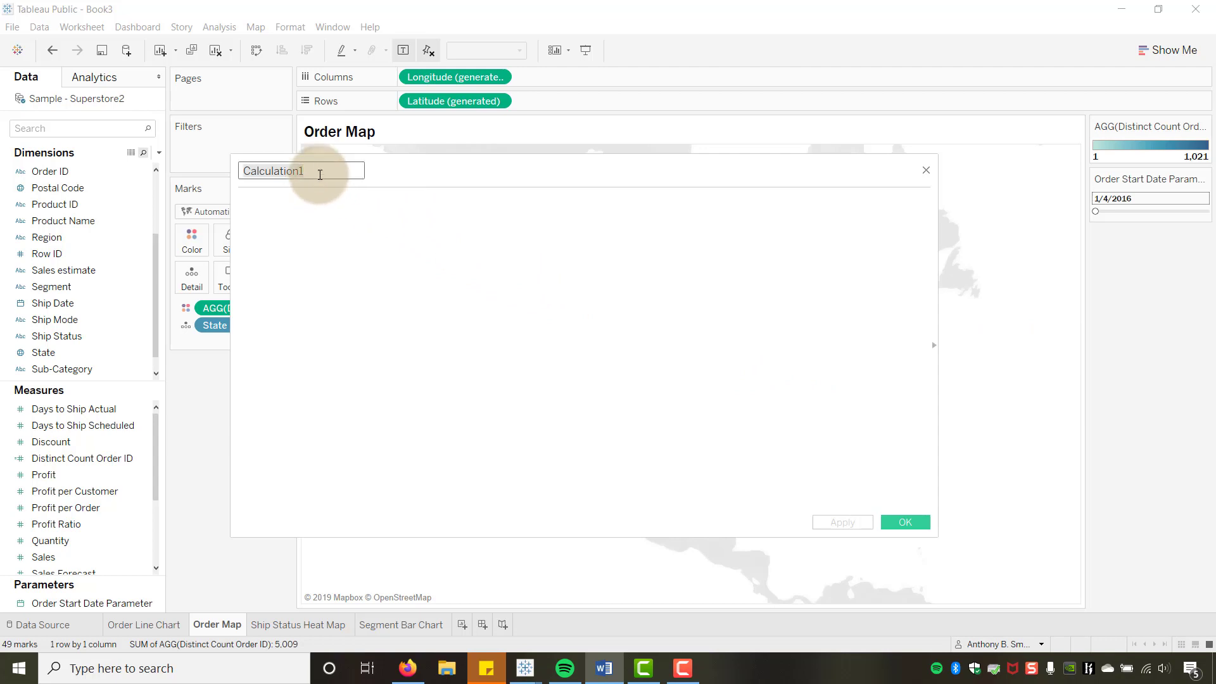
pyautogui.click(300, 172)
pyautogui.hotkey('ctrl', 'a')
pyautogui.write('D')
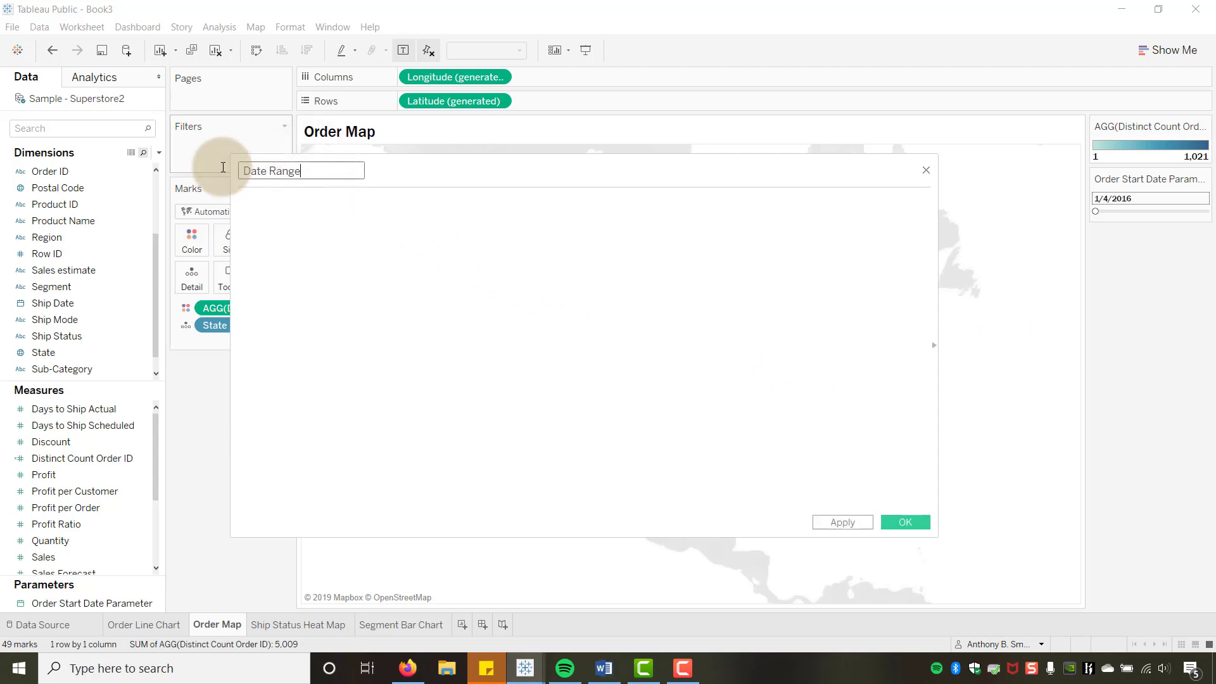
# Enter the formula [Order Date] >= [Order Start Date Parameter] AND [Order Date] <= {FIXED: MAX([Order Date])} and create the Date Range field.
pyautogui.click(253, 222)
pyautogui.write('[Order Date] >= [Order Start Date Parameter] AND [Order Date] <= {FIXED: MAX([Order Date])}')
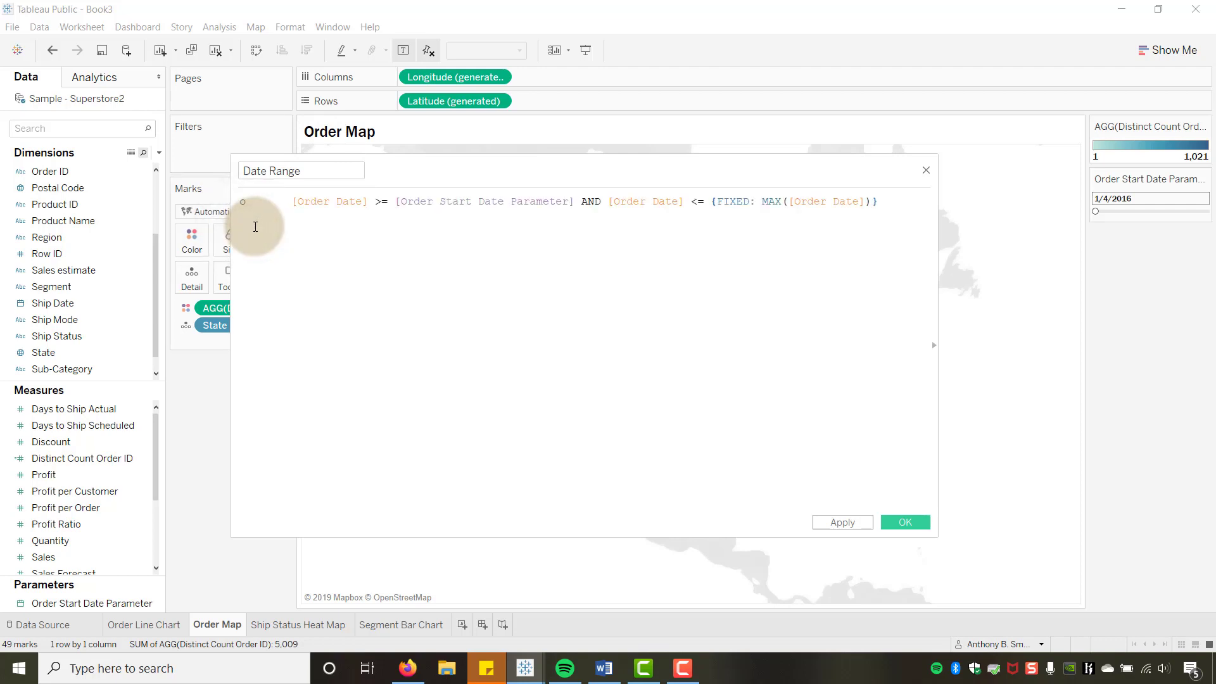
pyautogui.click(300, 200)
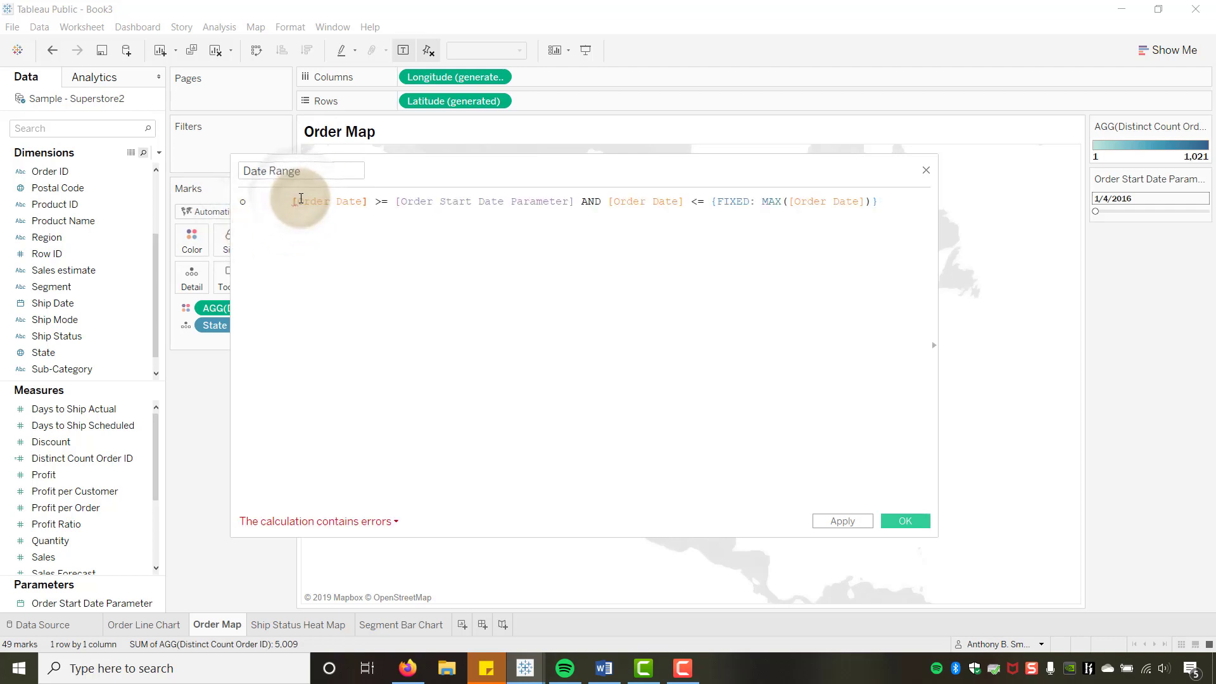
pyautogui.press('BackSpace')
pyautogui.press('BackSpace')
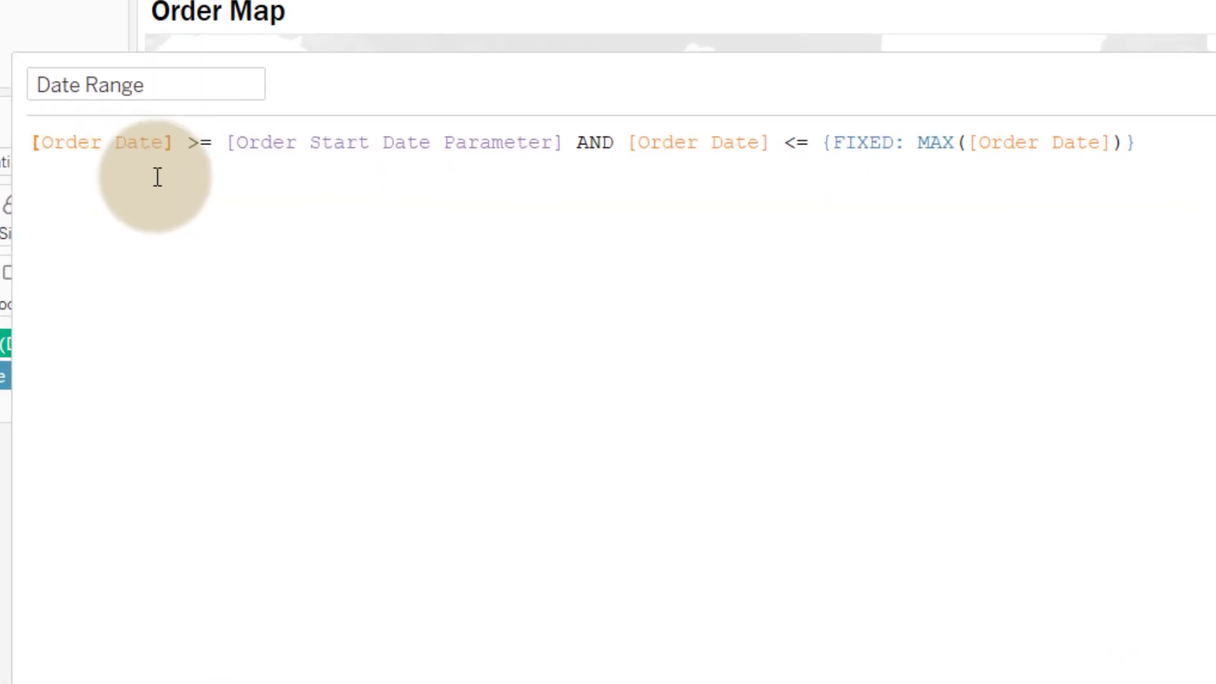
pyautogui.press('End')
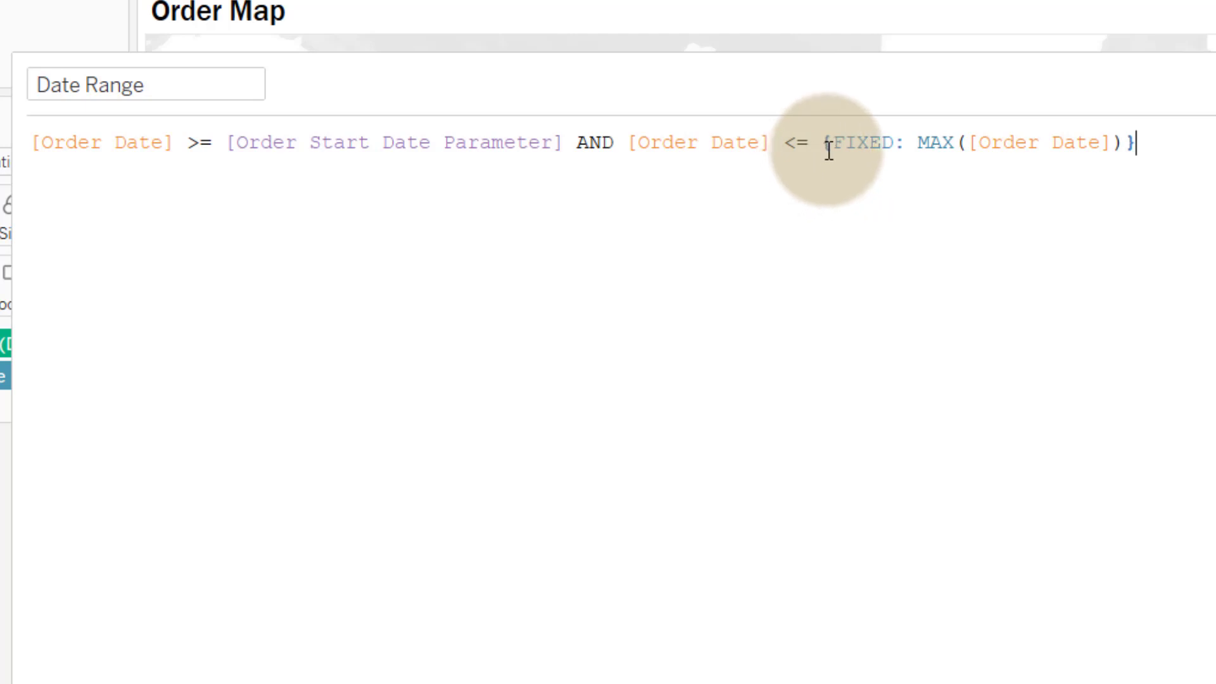
pyautogui.moveTo(1151, 144); pyautogui.dragTo(818, 154)
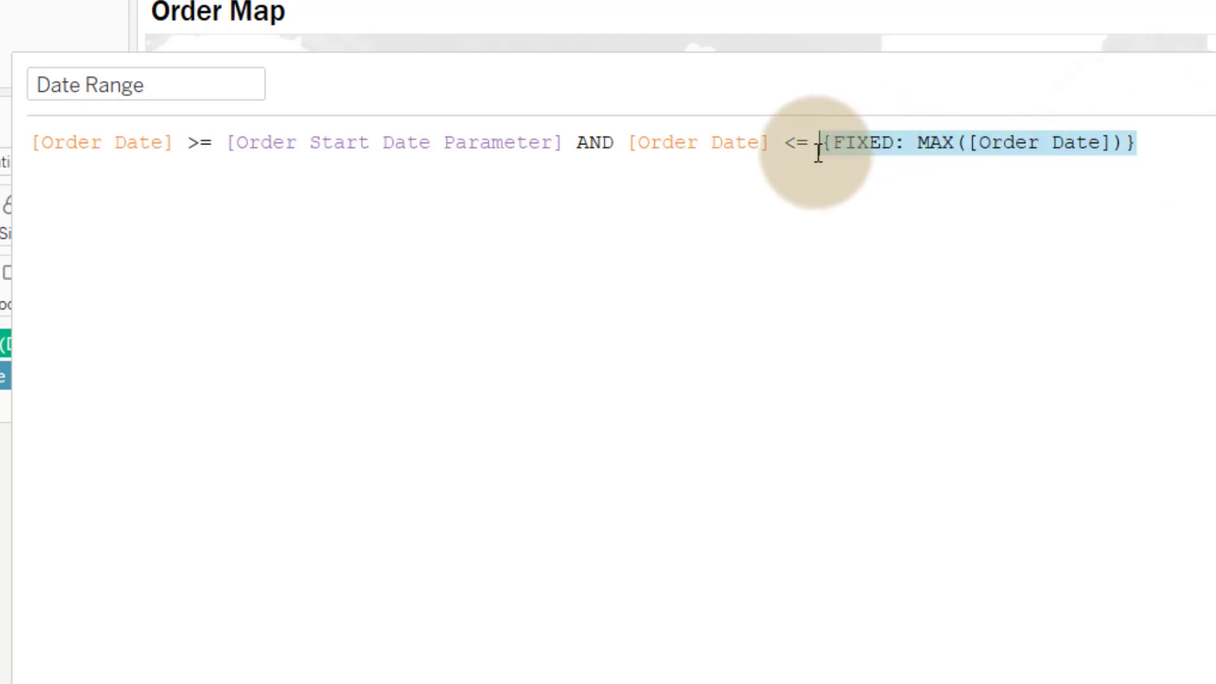
pyautogui.click(868, 287)
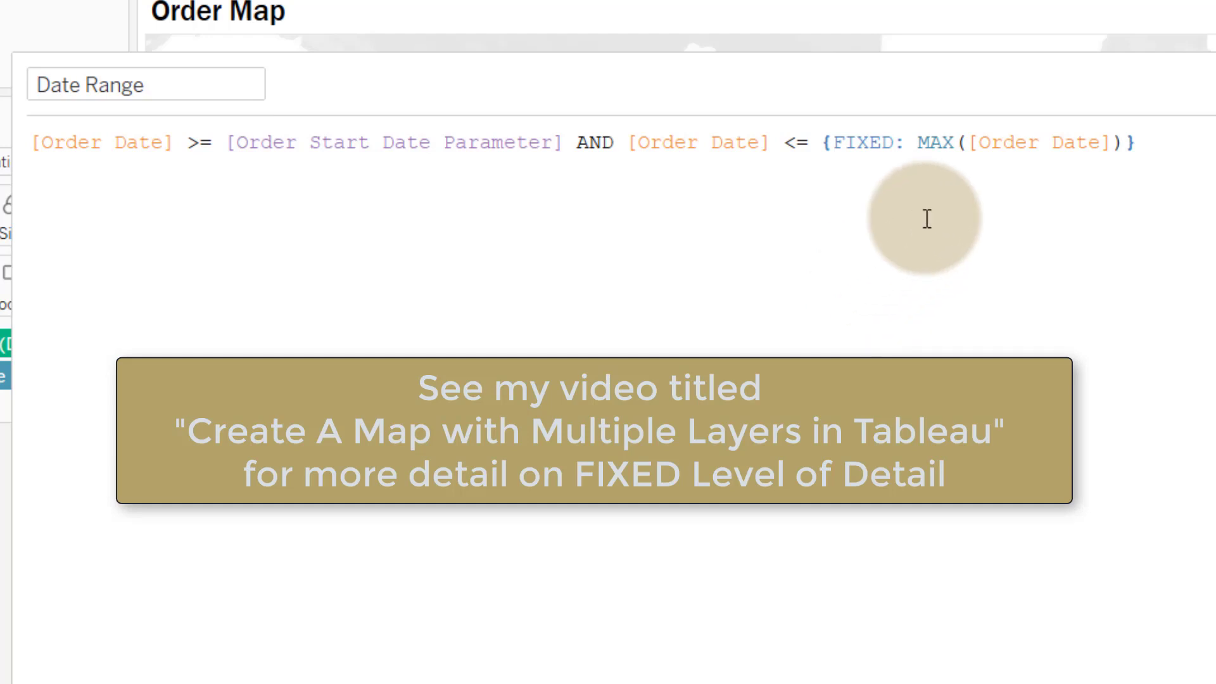
pyautogui.click(858, 146)
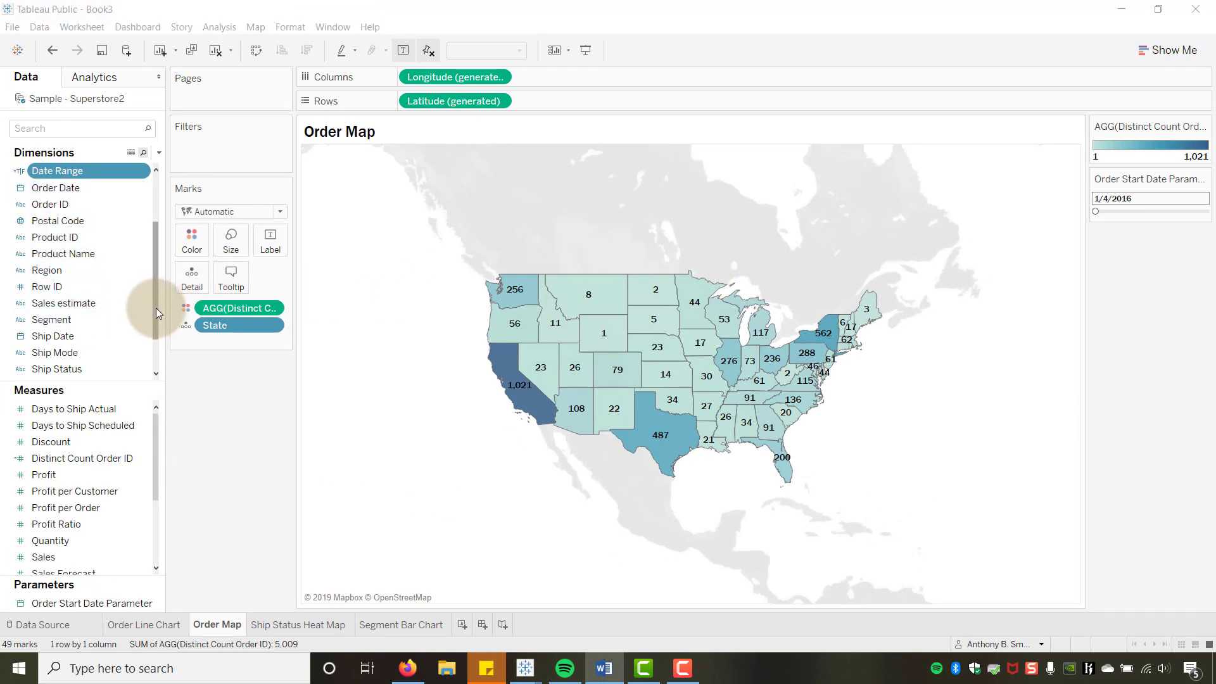
# Show a filter for the Date Range dimension on the Order Map and keep only the True value.
pyautogui.scroll(3, 101, 279)
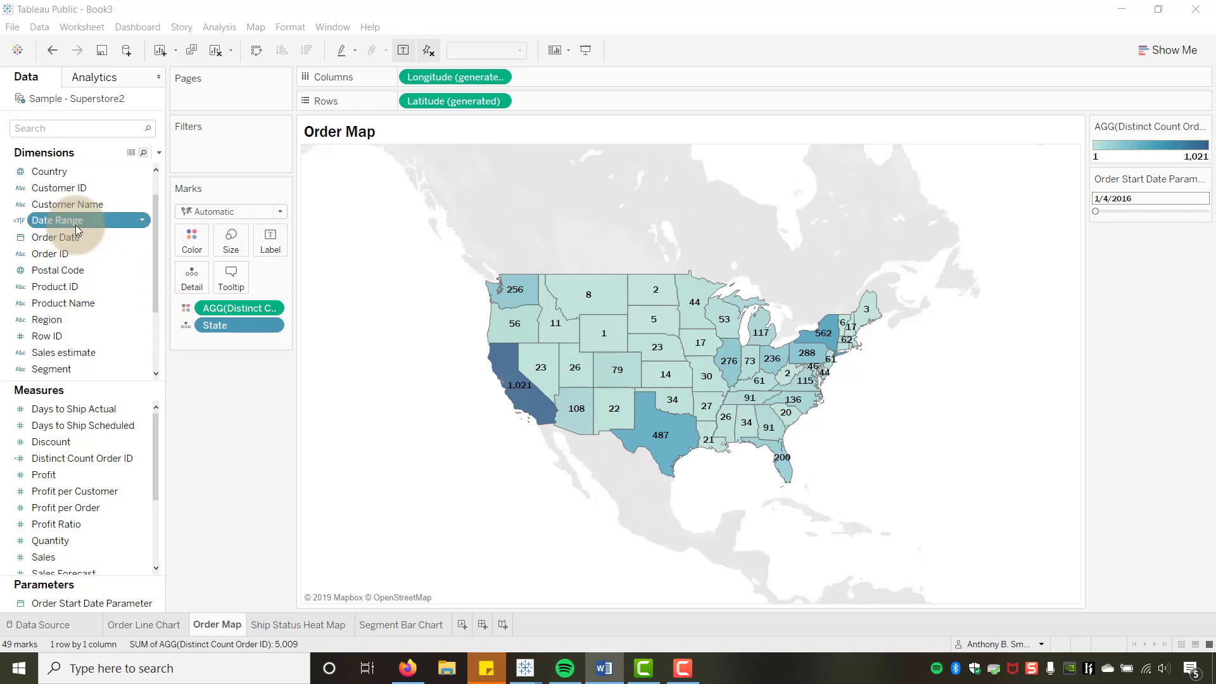
pyautogui.scroll(2, 60, 215)
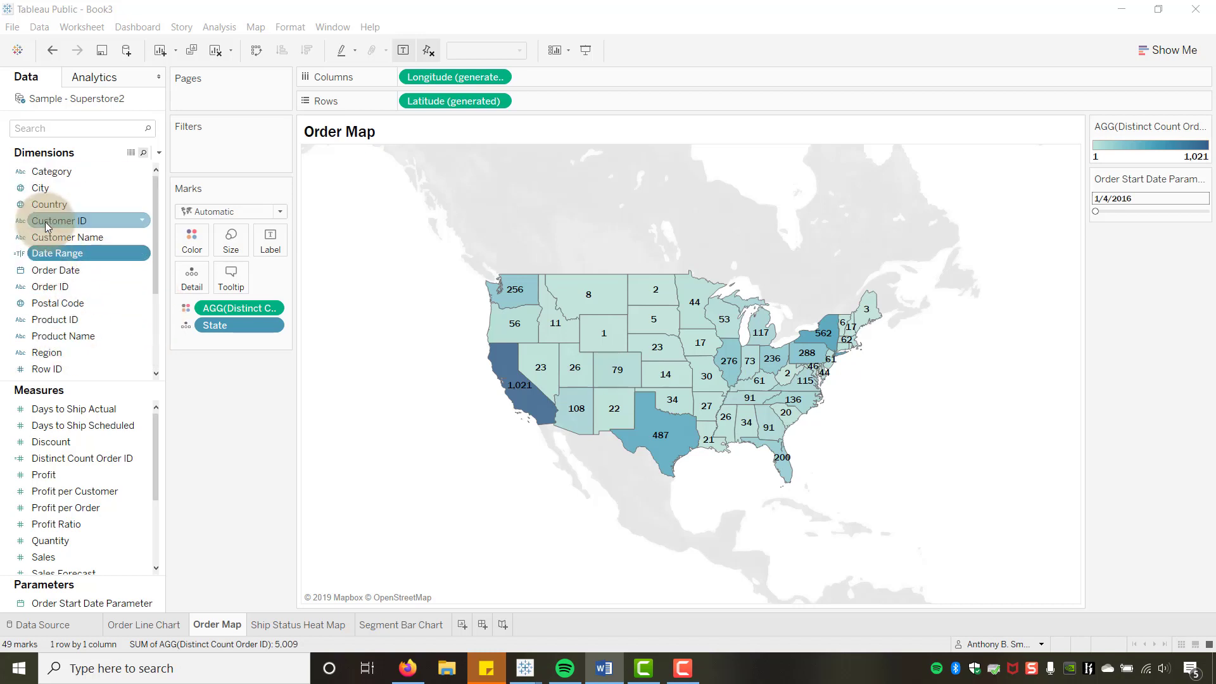
pyautogui.rightClick(55, 254)
pyautogui.click(92, 278)
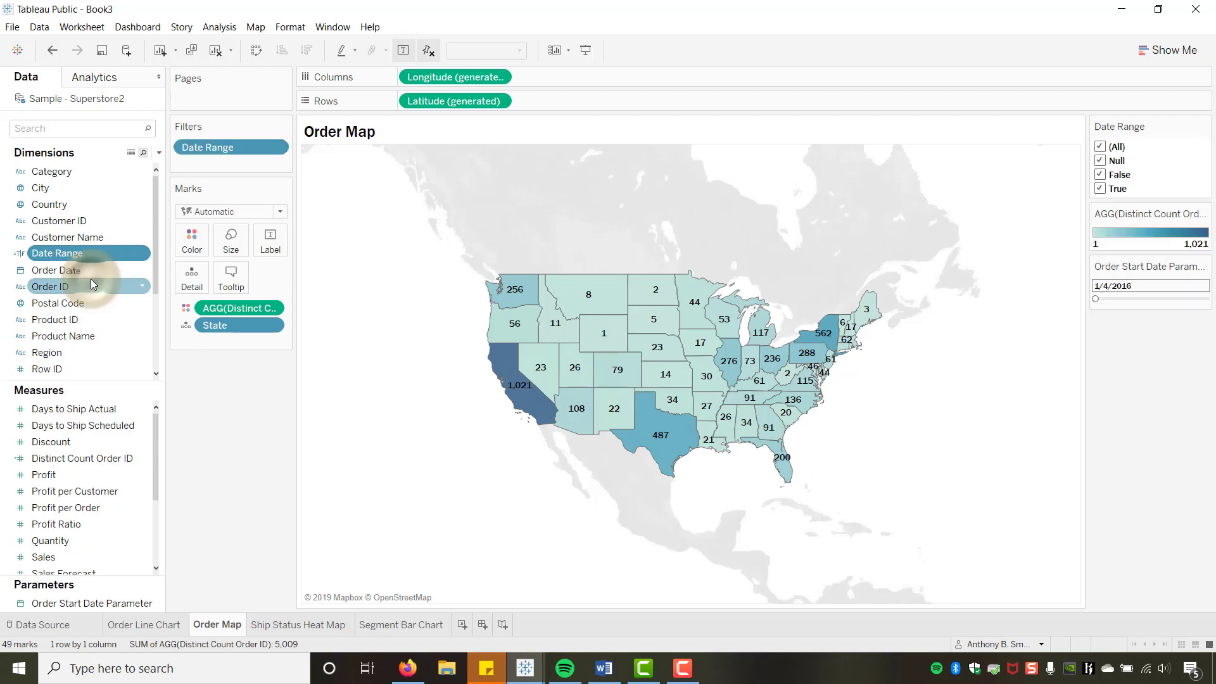
pyautogui.click(1100, 147)
pyautogui.click(1100, 188)
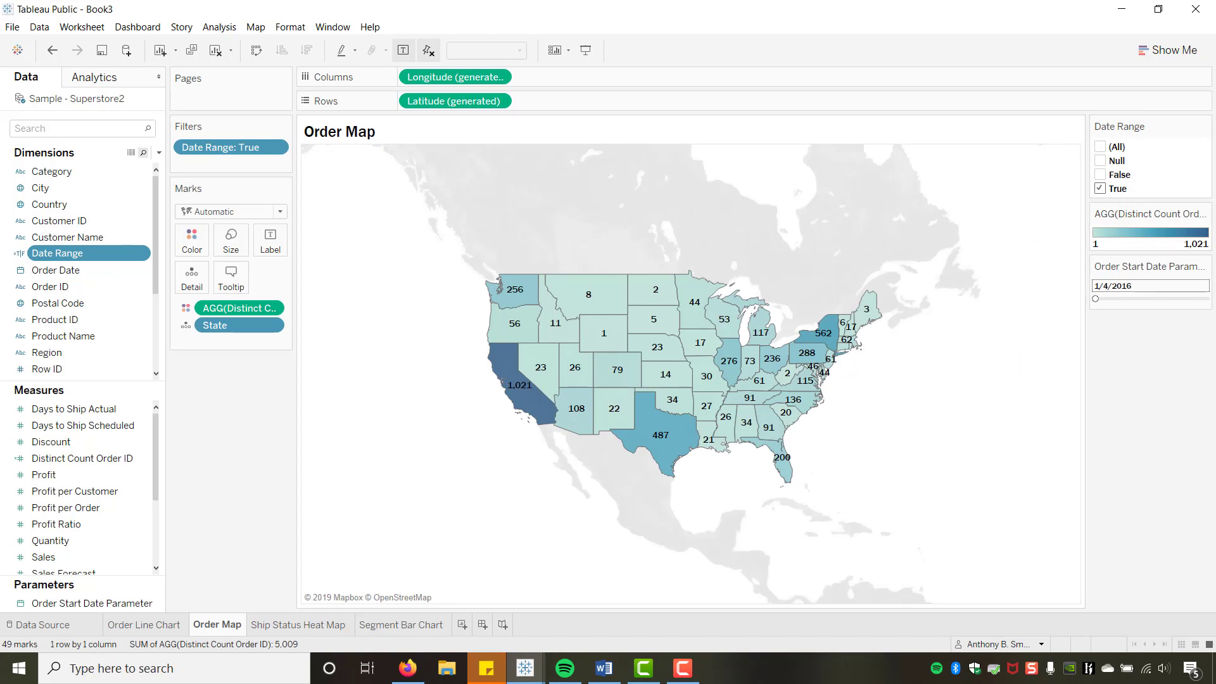
pyautogui.hotkey('alt', 'Tab')
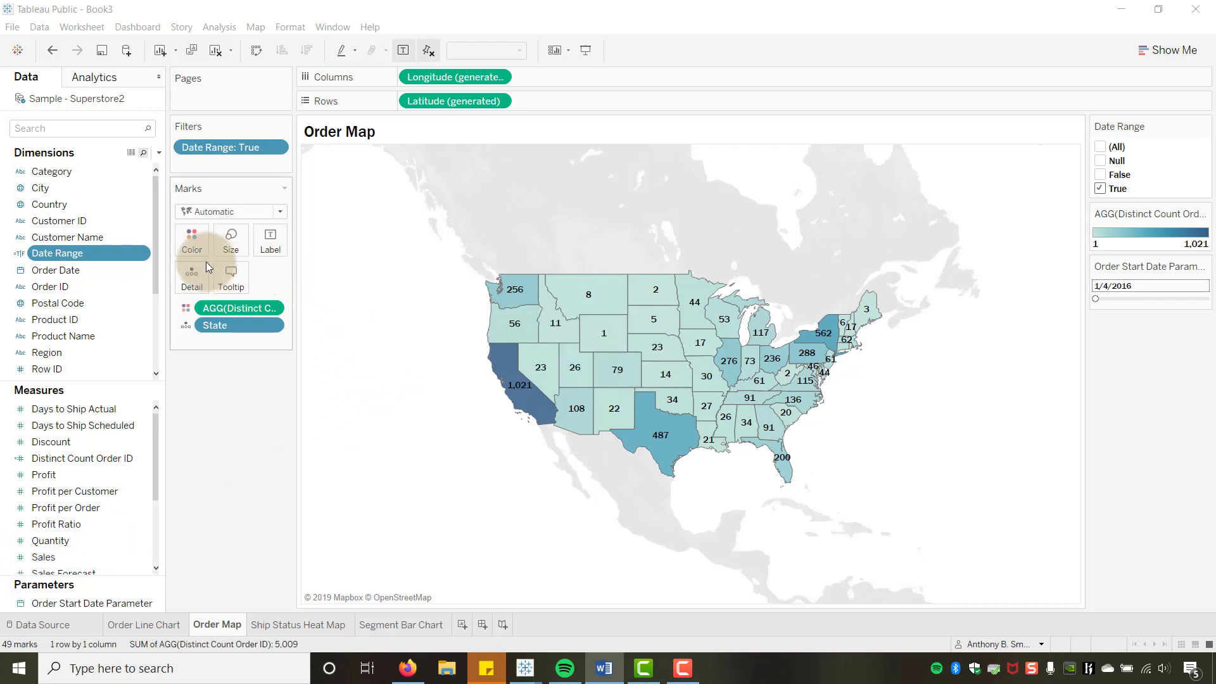
# Color the Order Map marks with a Custom Sequential palette based on red #ff0000 and apply it.
pyautogui.click(192, 241)
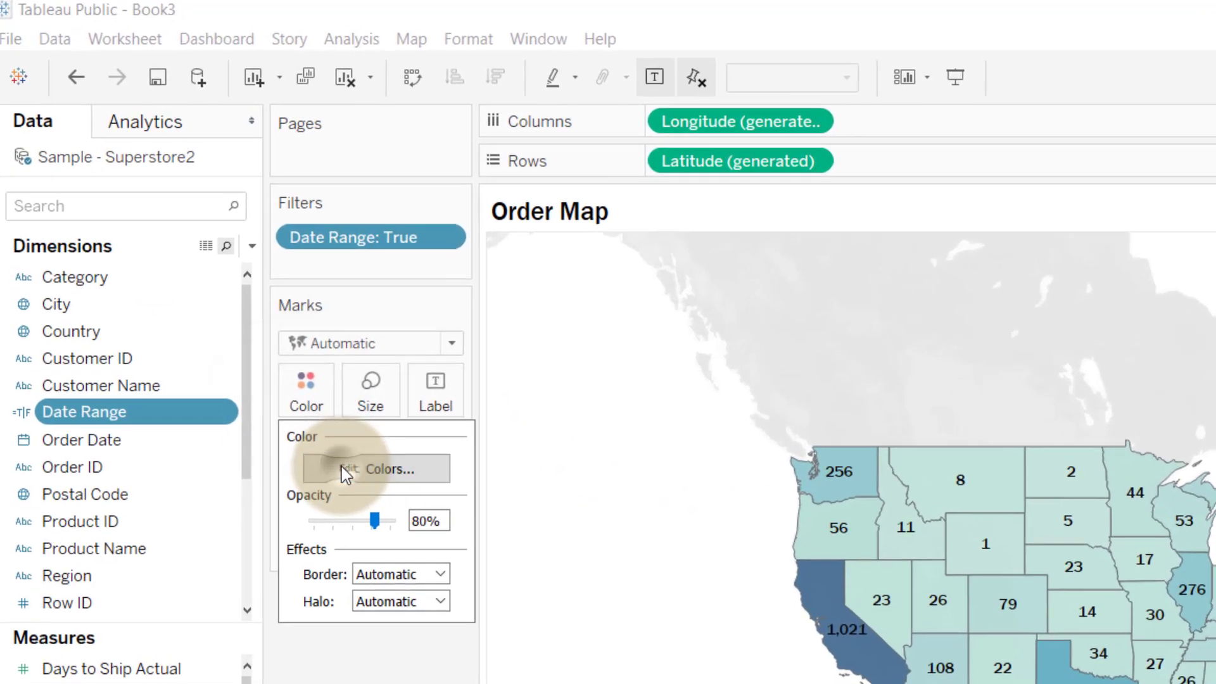
pyautogui.click(345, 474)
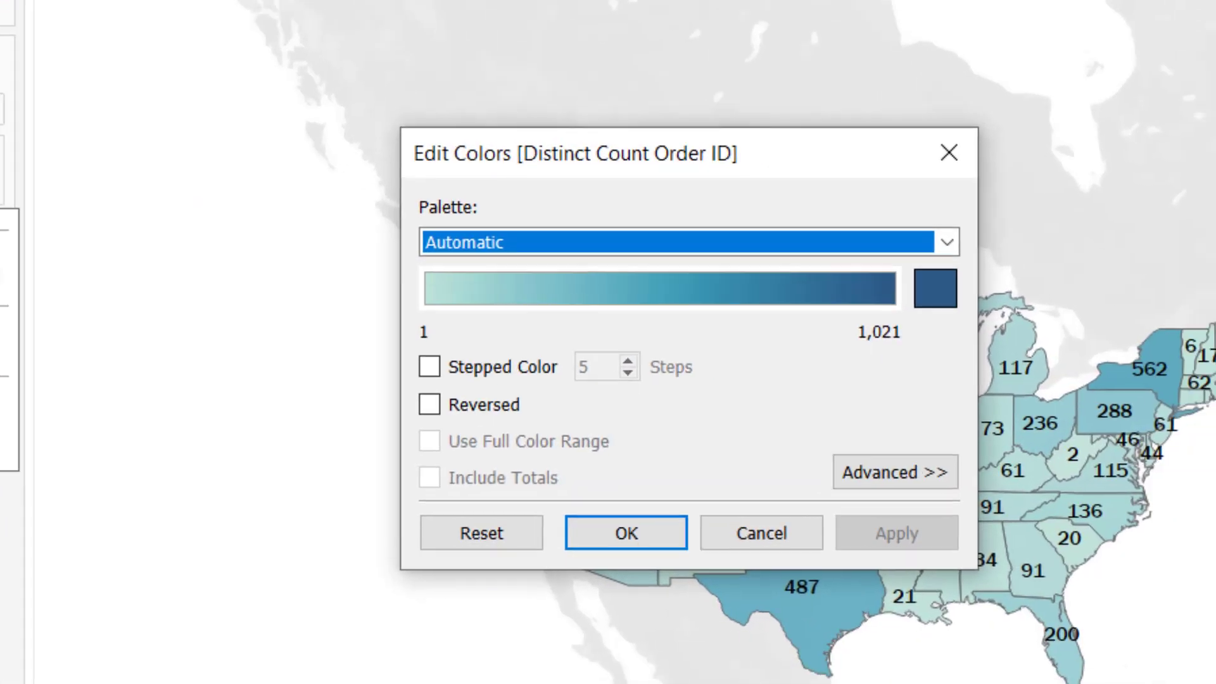
pyautogui.click(899, 223)
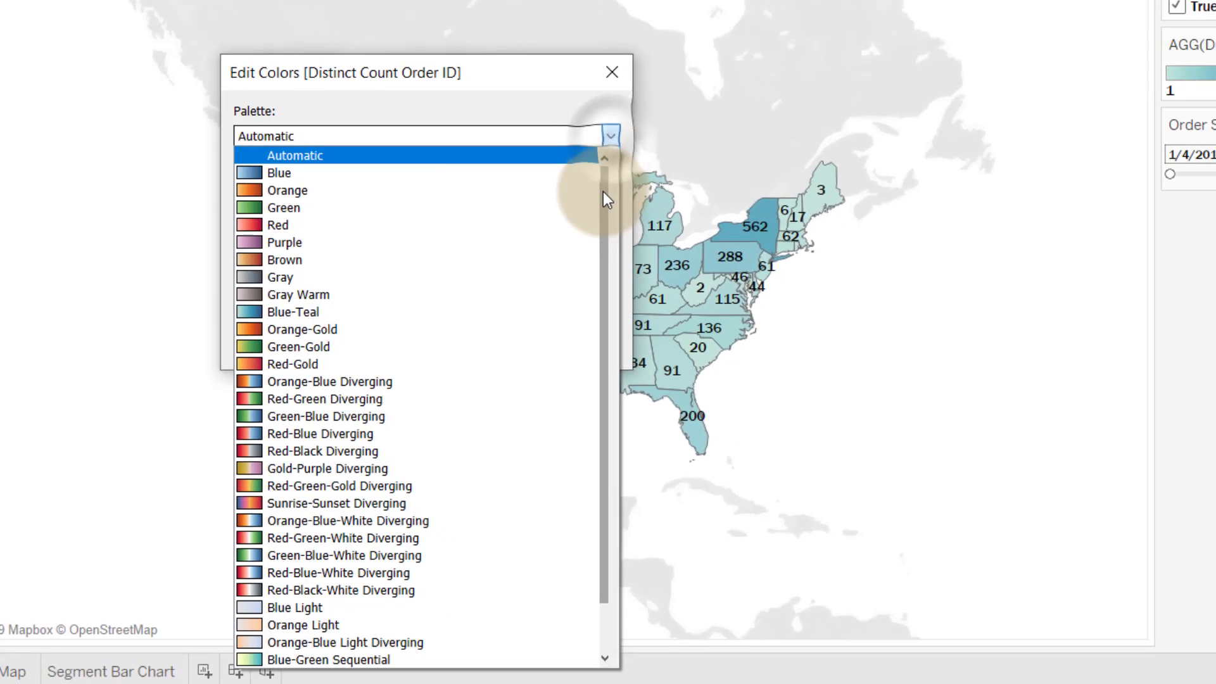
pyautogui.moveTo(744, 235); pyautogui.dragTo(746, 376)
pyautogui.click(340, 642)
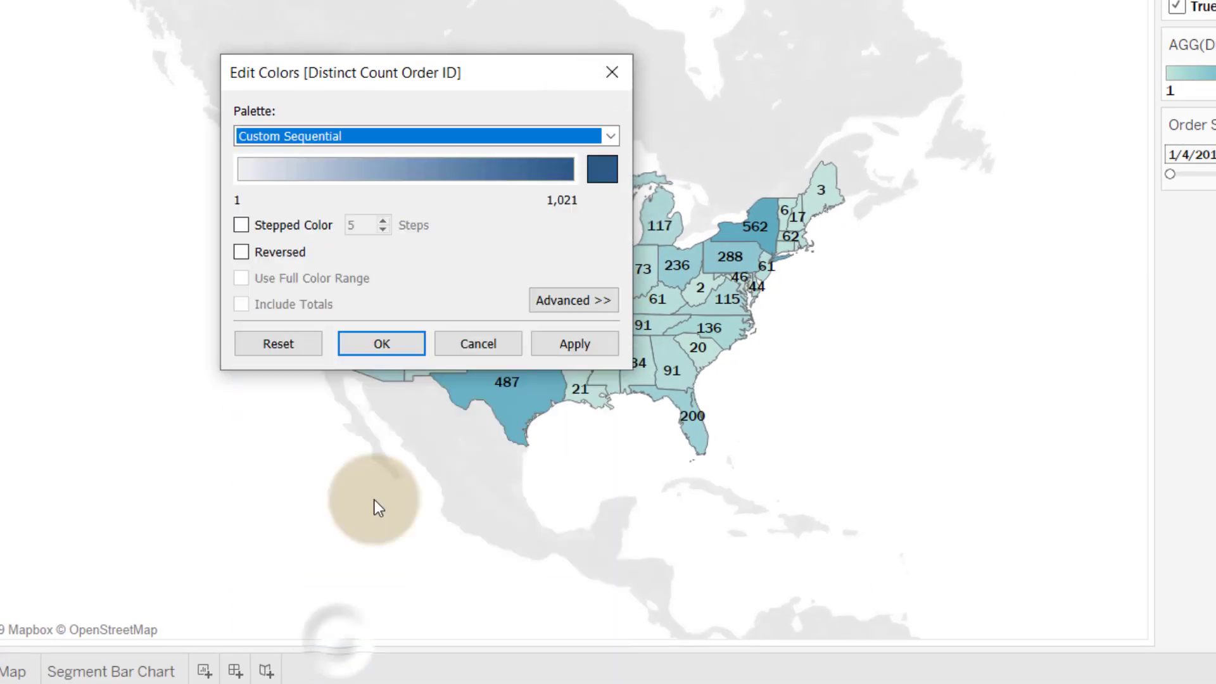
pyautogui.click(602, 169)
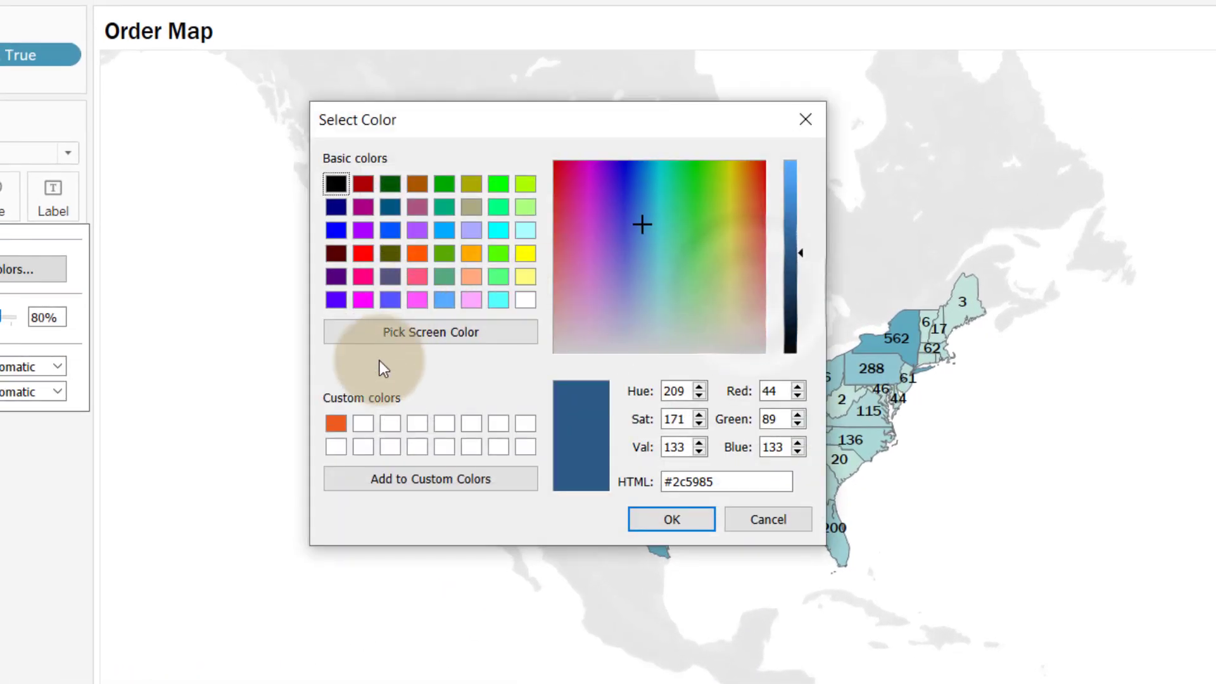
pyautogui.click(364, 253)
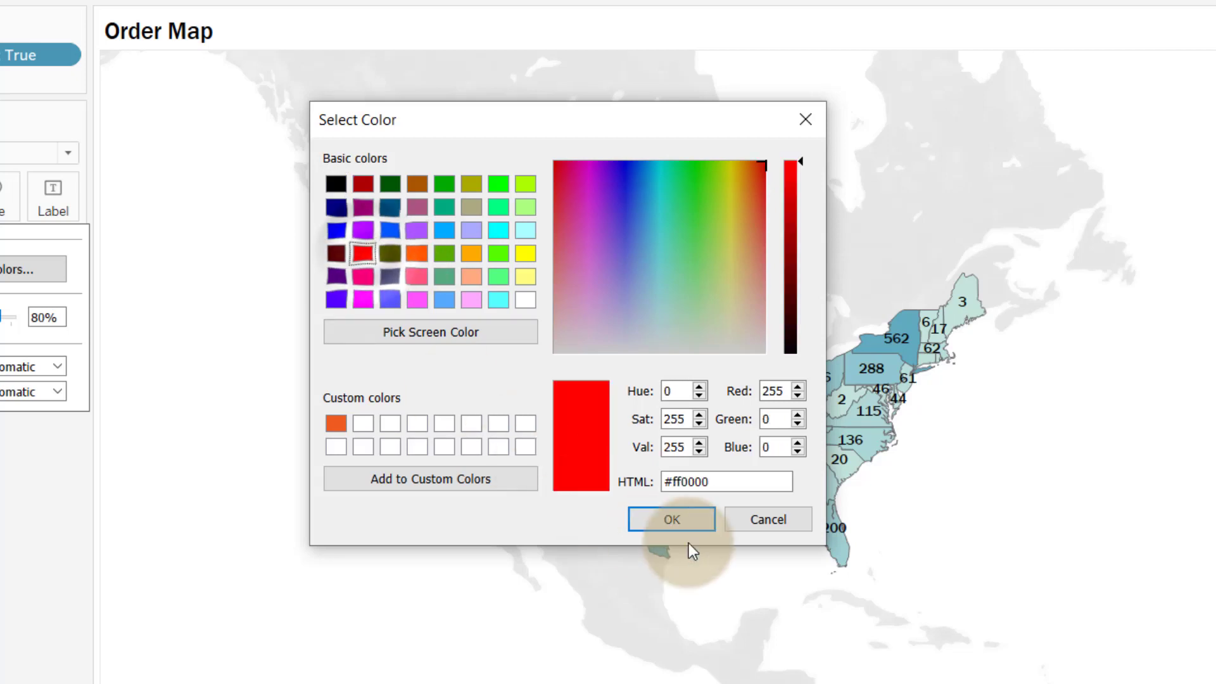
pyautogui.click(672, 521)
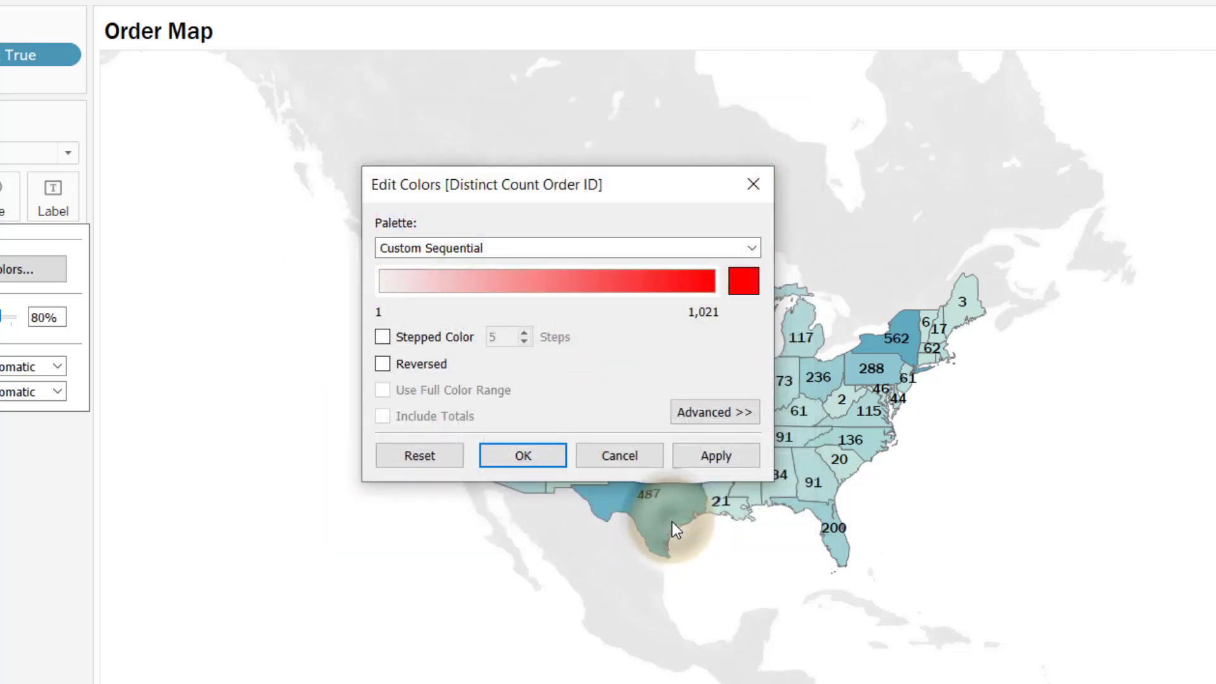
pyautogui.click(716, 456)
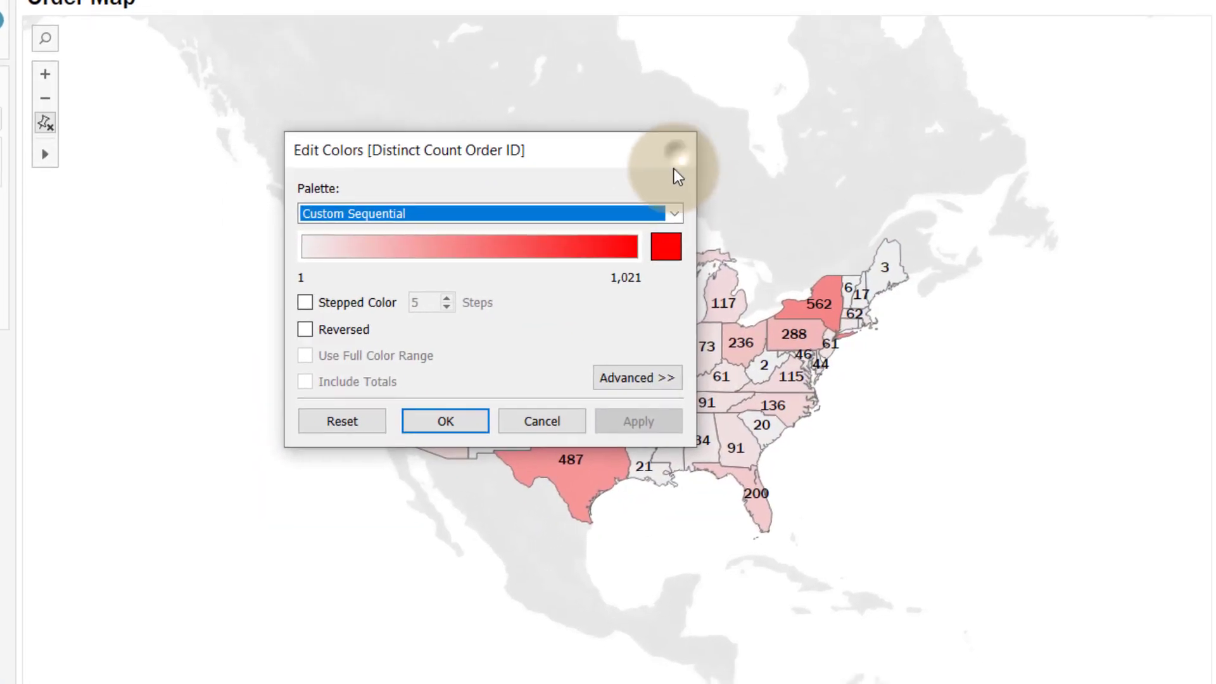
pyautogui.click(749, 183)
# Set the border color of the map's state marks to the custom orange.
pyautogui.moveTo(454, 451)
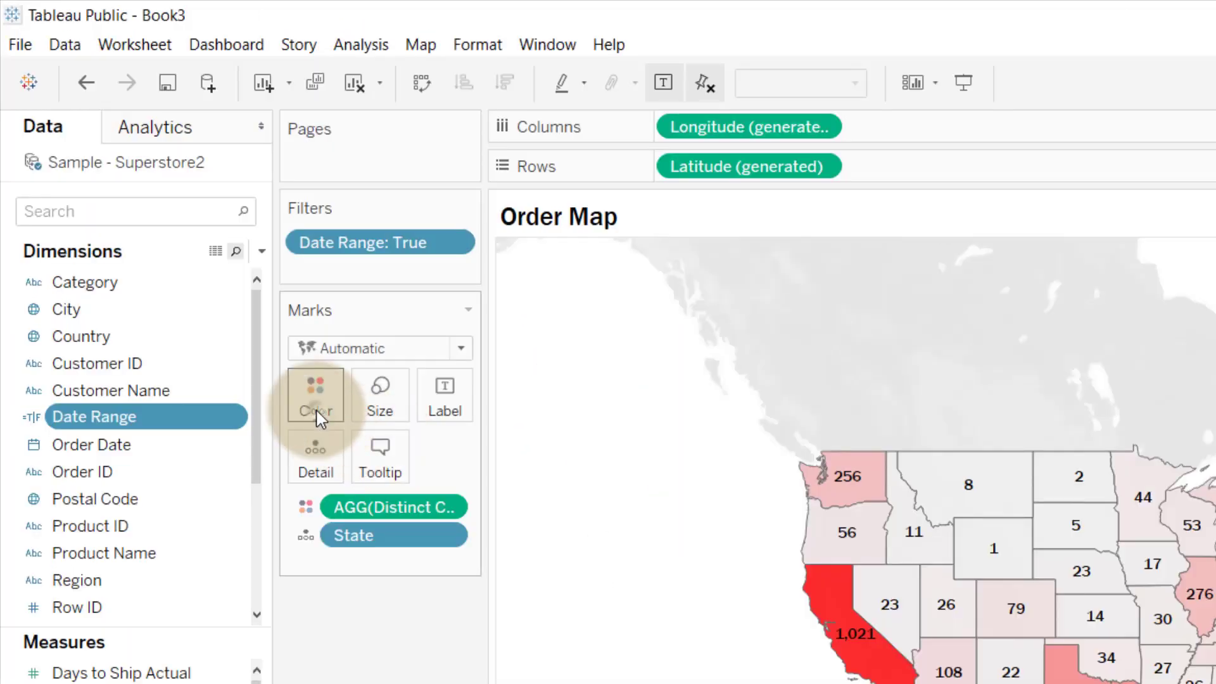
pyautogui.click(316, 418)
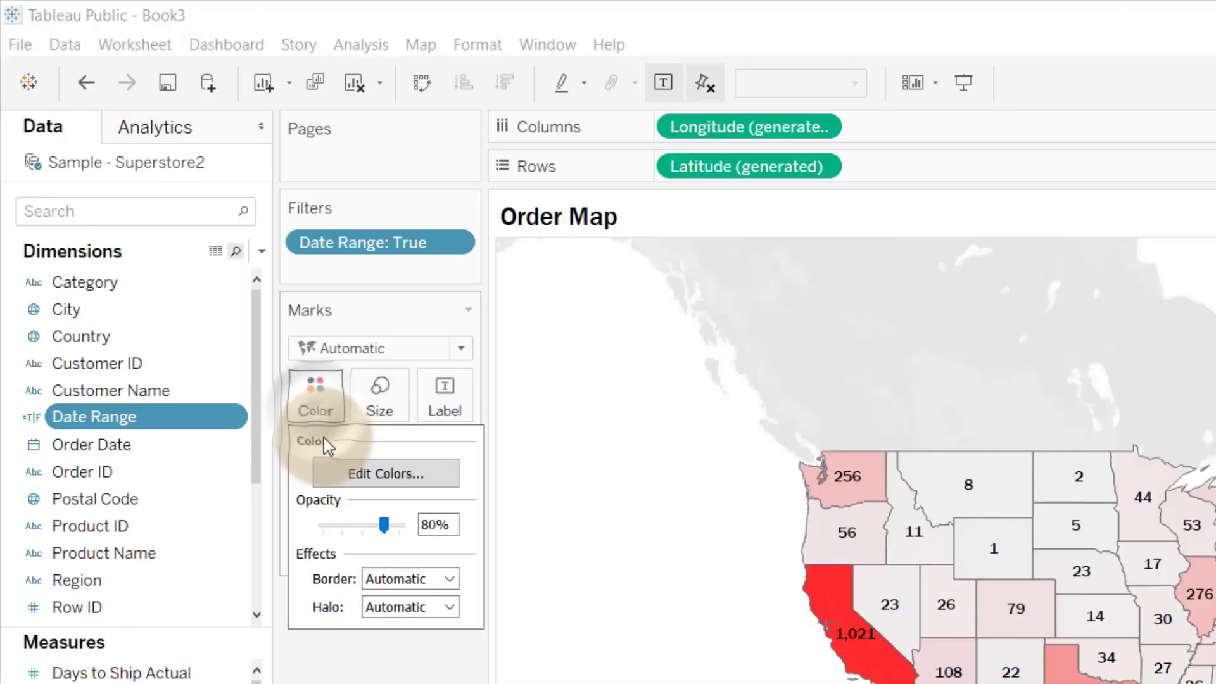
pyautogui.click(446, 576)
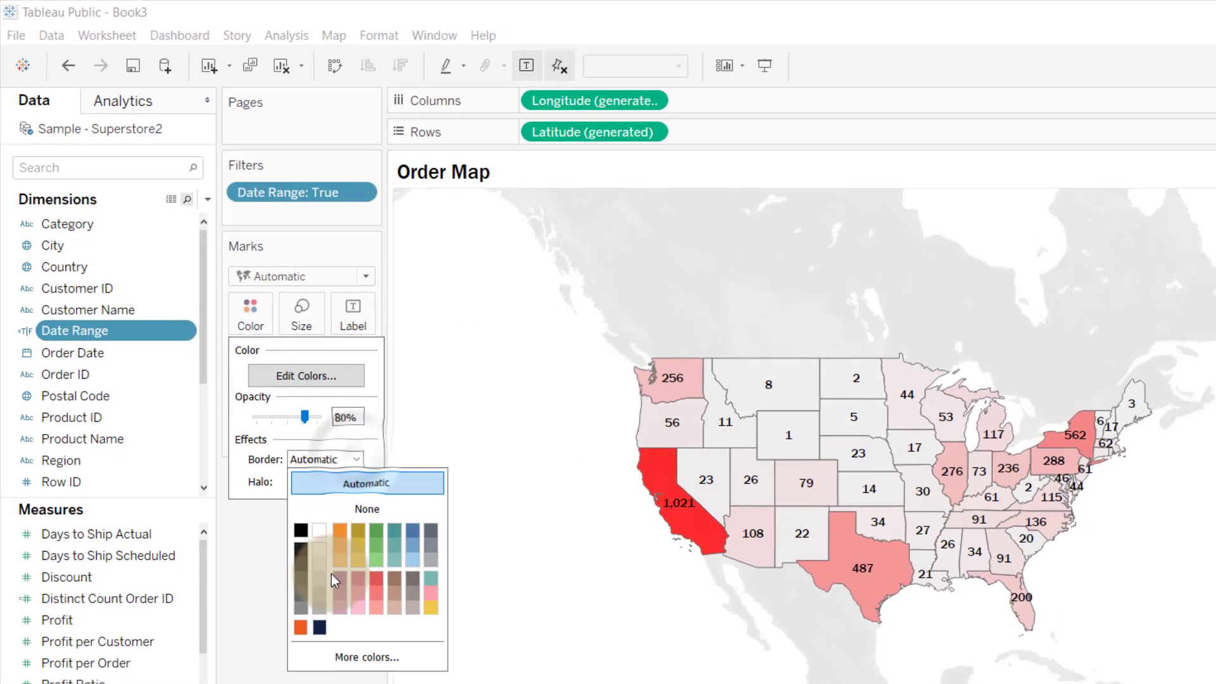
pyautogui.click(329, 682)
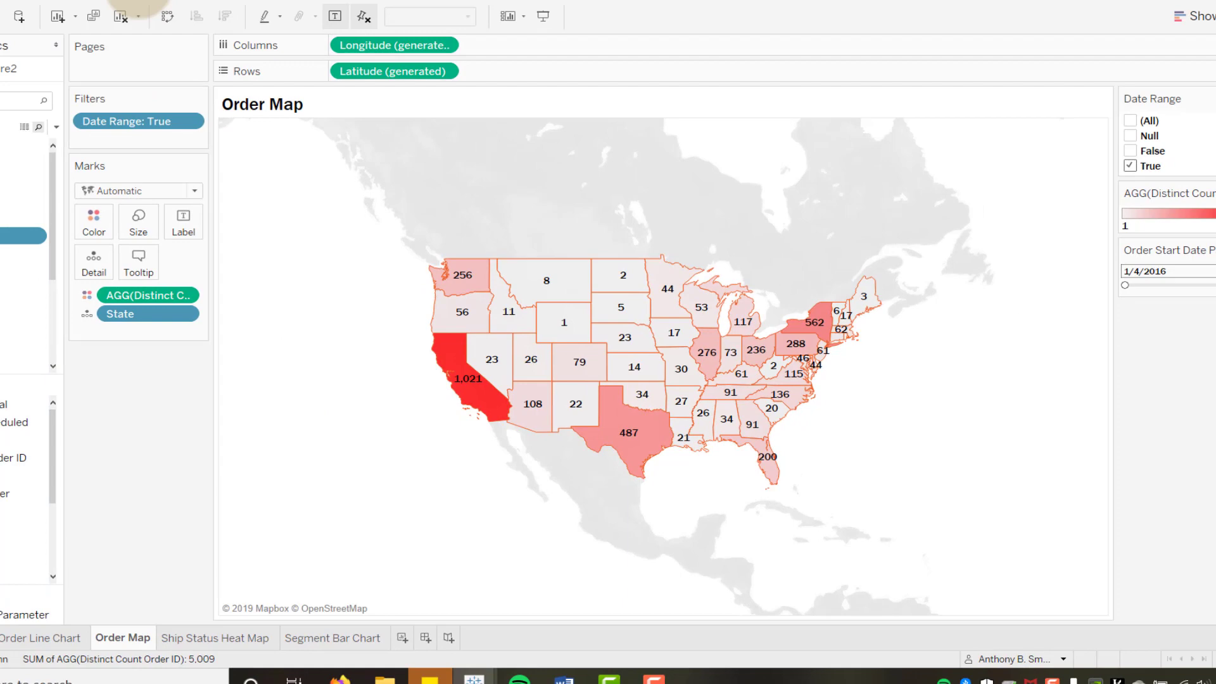
# Turn off the Base and Land Cover map layers so only the state marks are drawn.
pyautogui.click(256, 27)
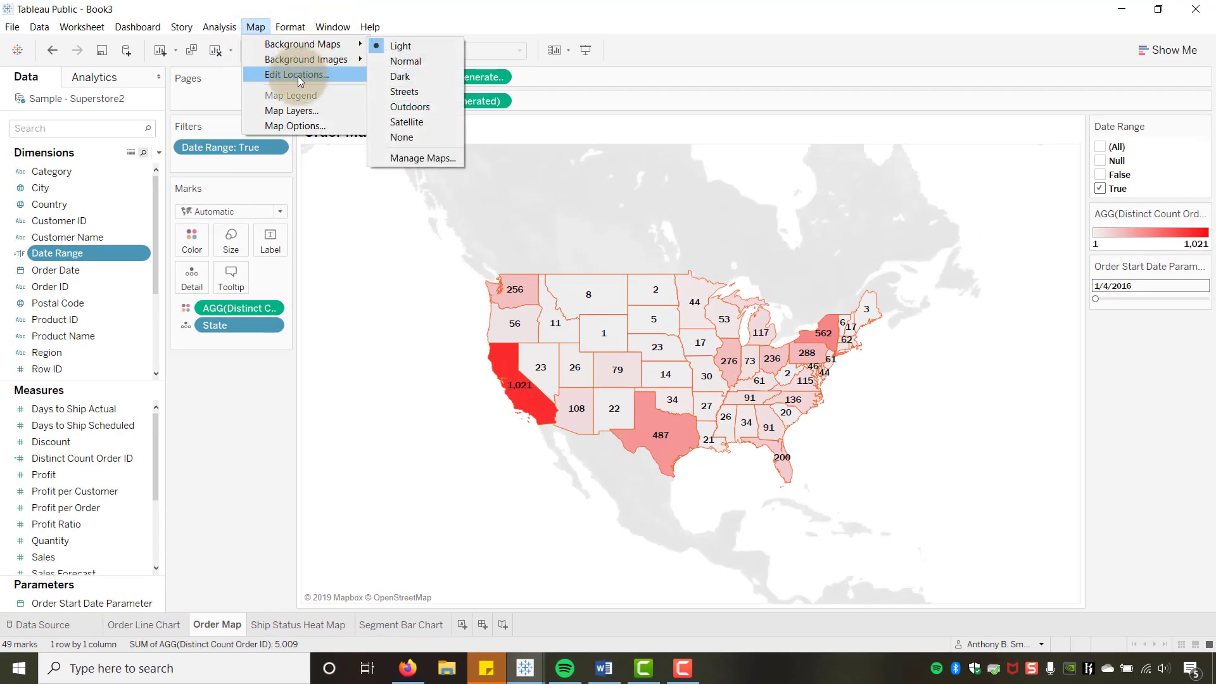
pyautogui.click(287, 110)
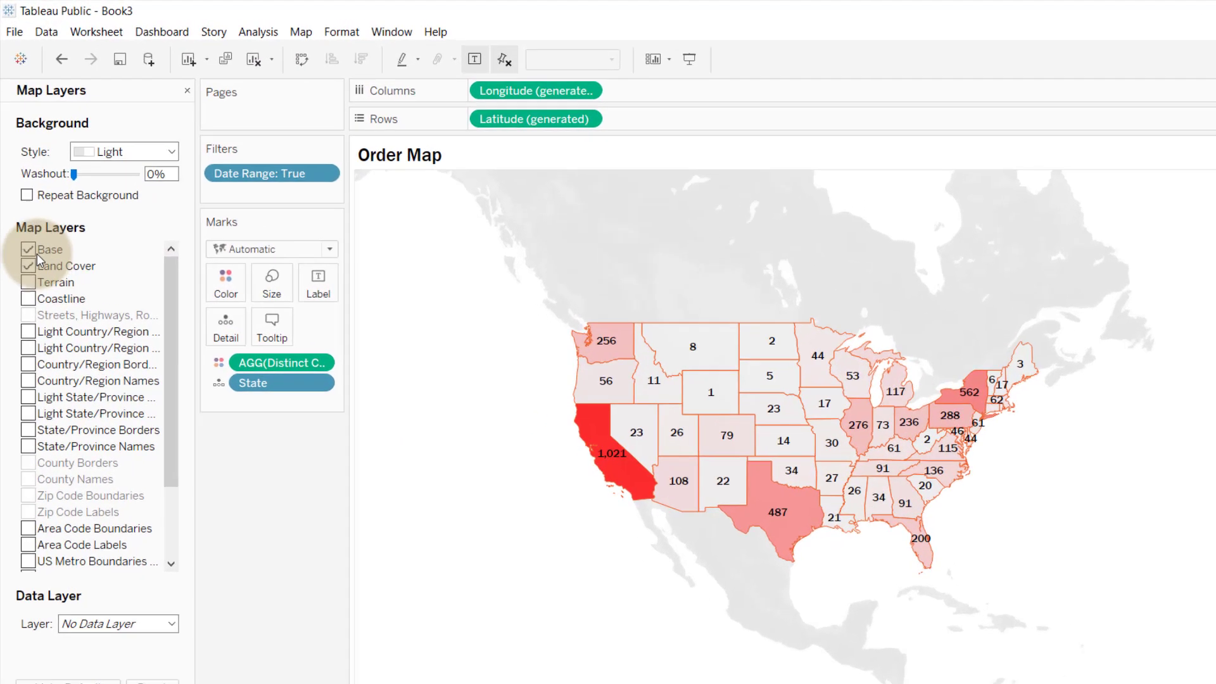
pyautogui.click(36, 252)
pyautogui.click(36, 266)
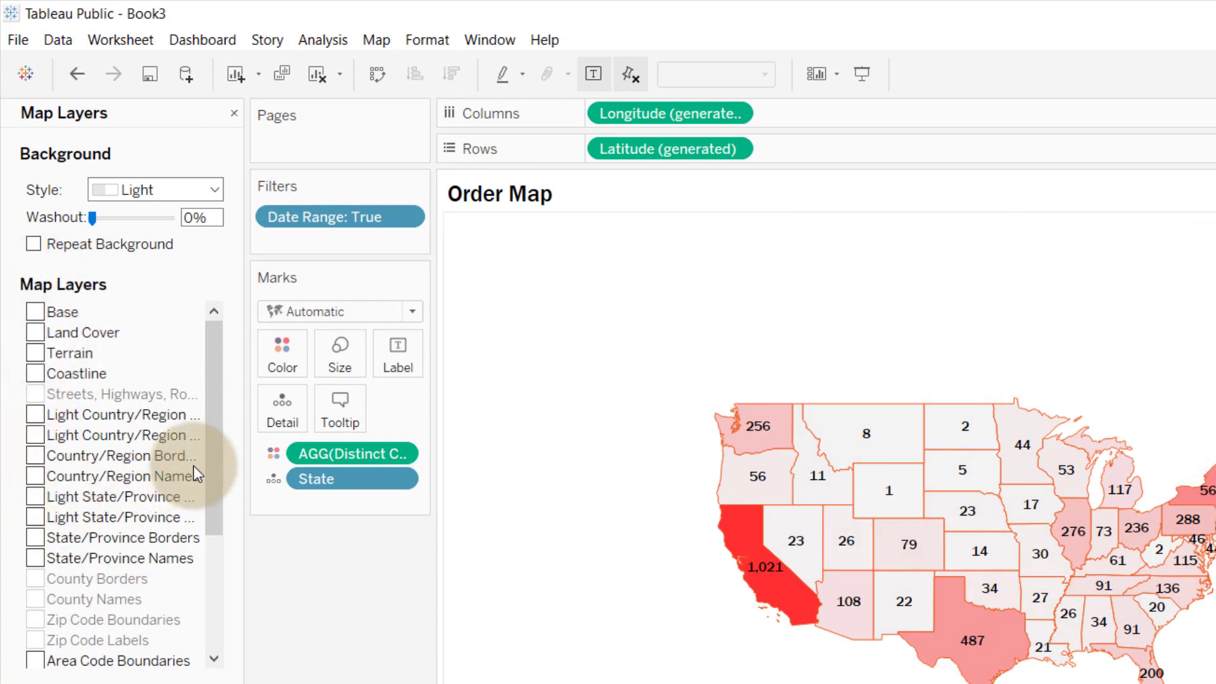
pyautogui.moveTo(211, 503); pyautogui.dragTo(216, 596)
pyautogui.moveTo(216, 642); pyautogui.dragTo(217, 421)
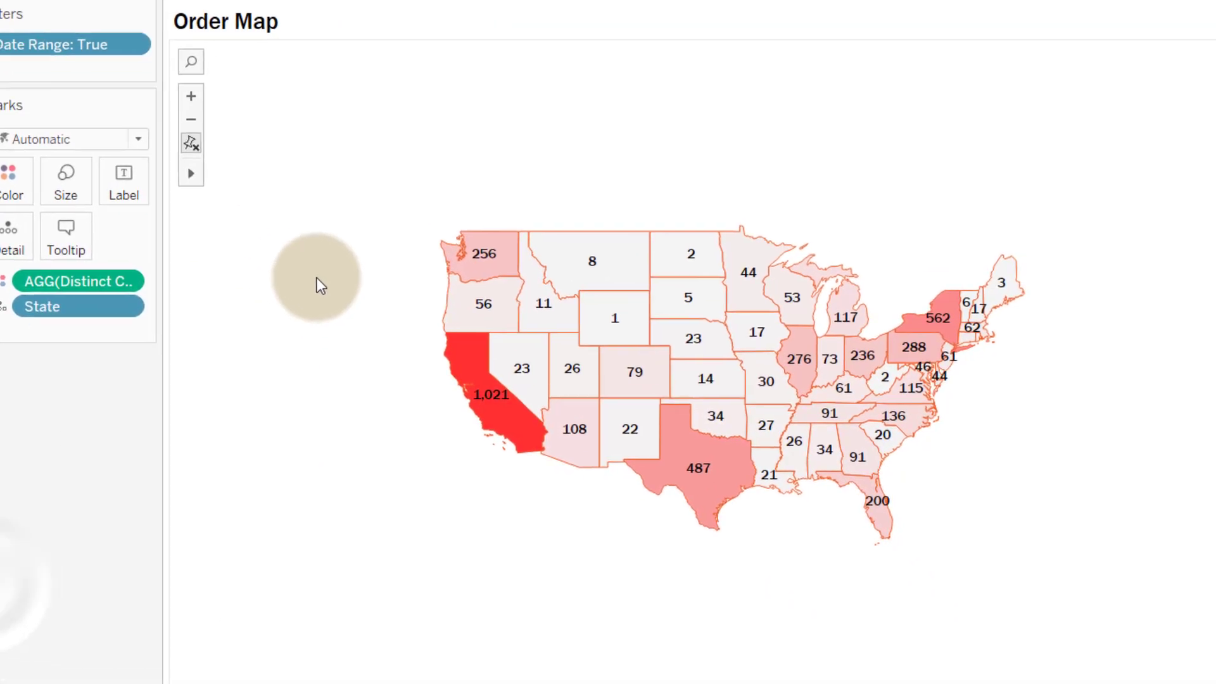
# Enlarge the United States map so the states fill more of the Order Map view.
pyautogui.scroll(3, 572, 456)
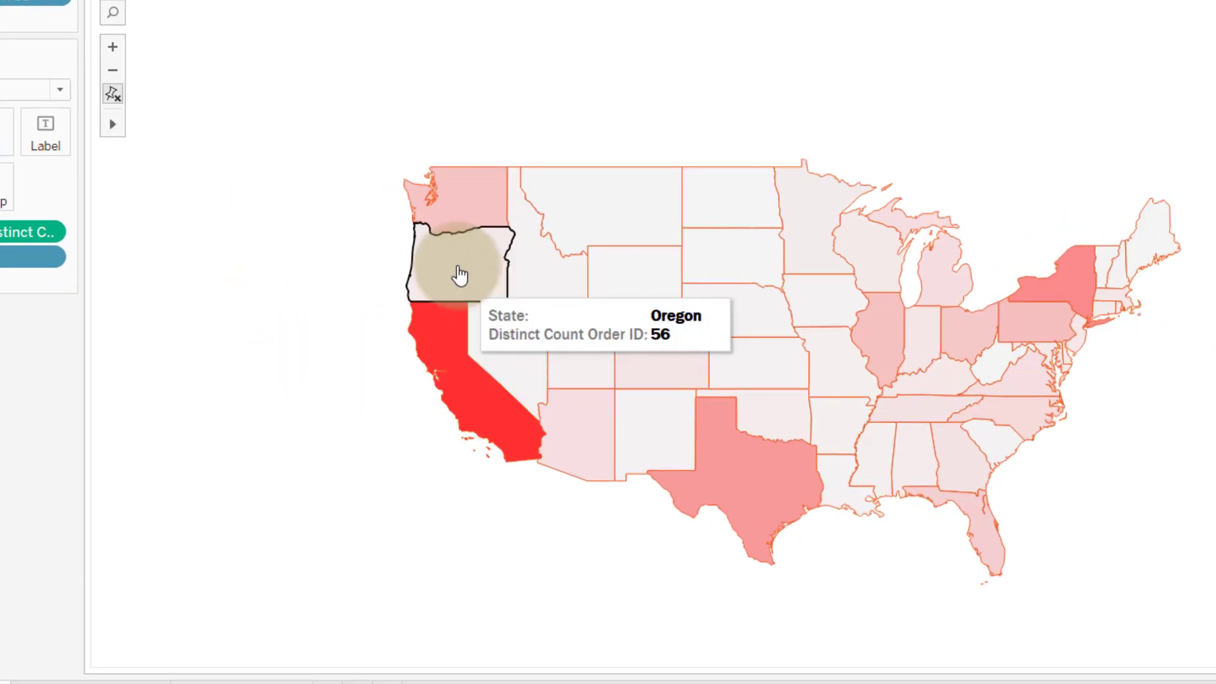
pyautogui.moveTo(429, 121); pyautogui.dragTo(362, 123)
pyautogui.moveTo(277, 83); pyautogui.dragTo(229, 67)
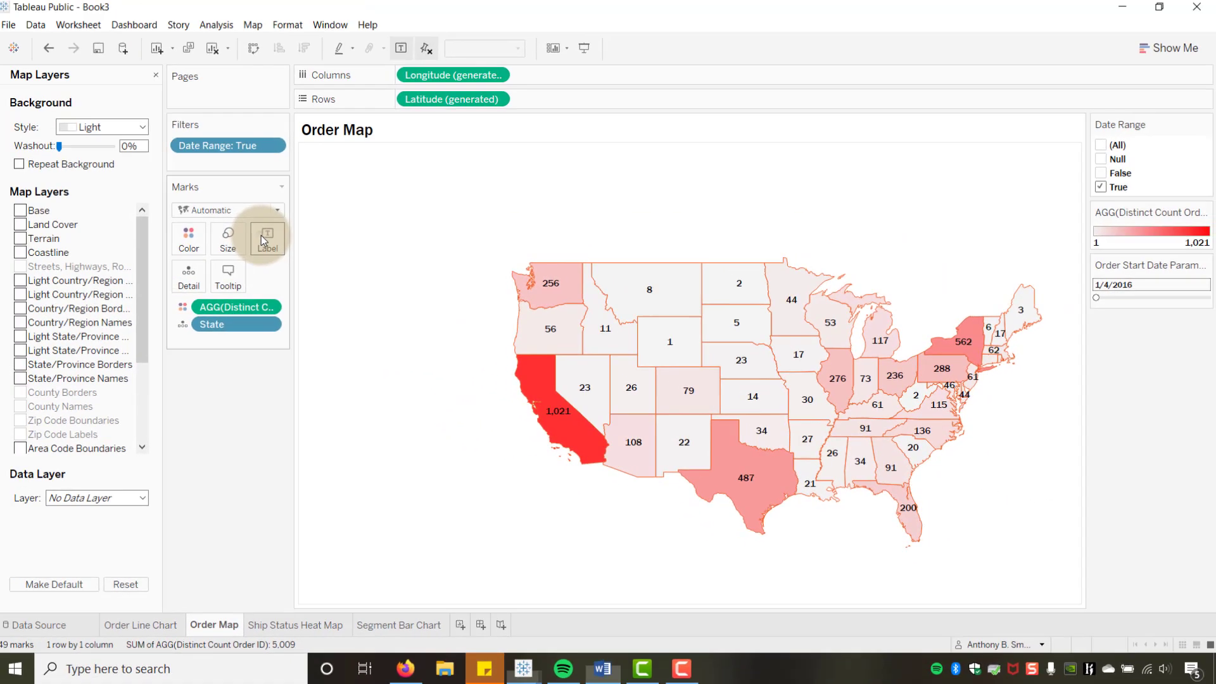
# Make the font of the map's mark labels bold.
pyautogui.click(266, 239)
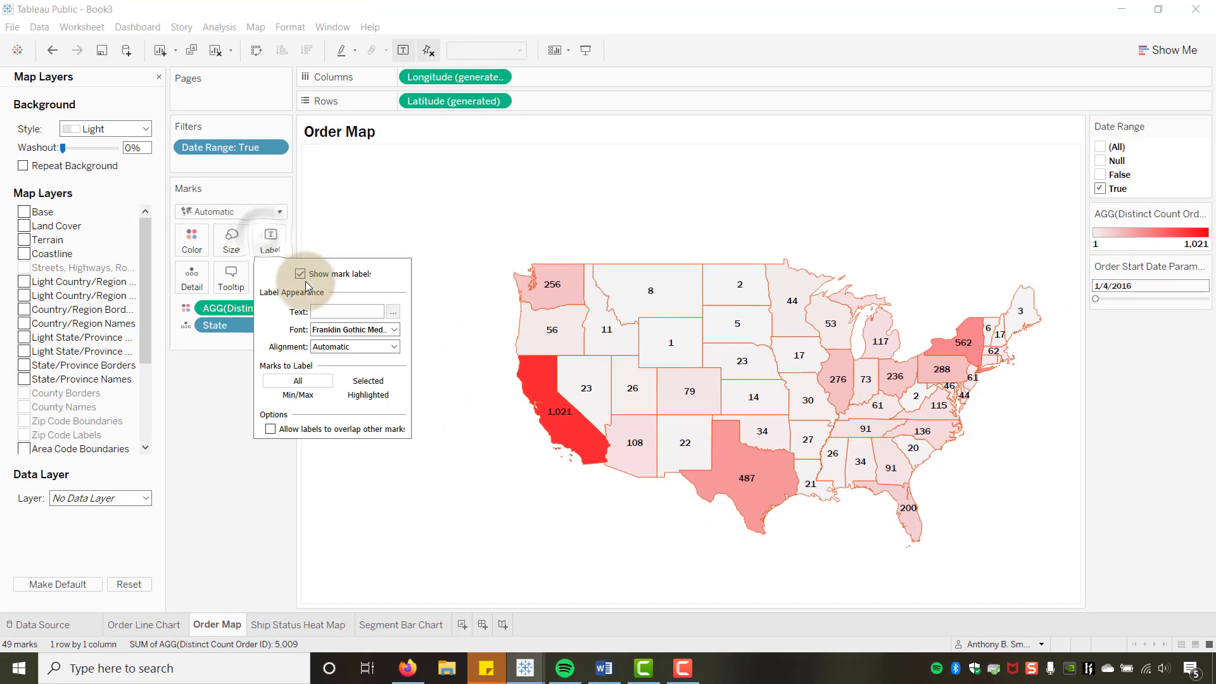
pyautogui.click(389, 330)
pyautogui.click(368, 370)
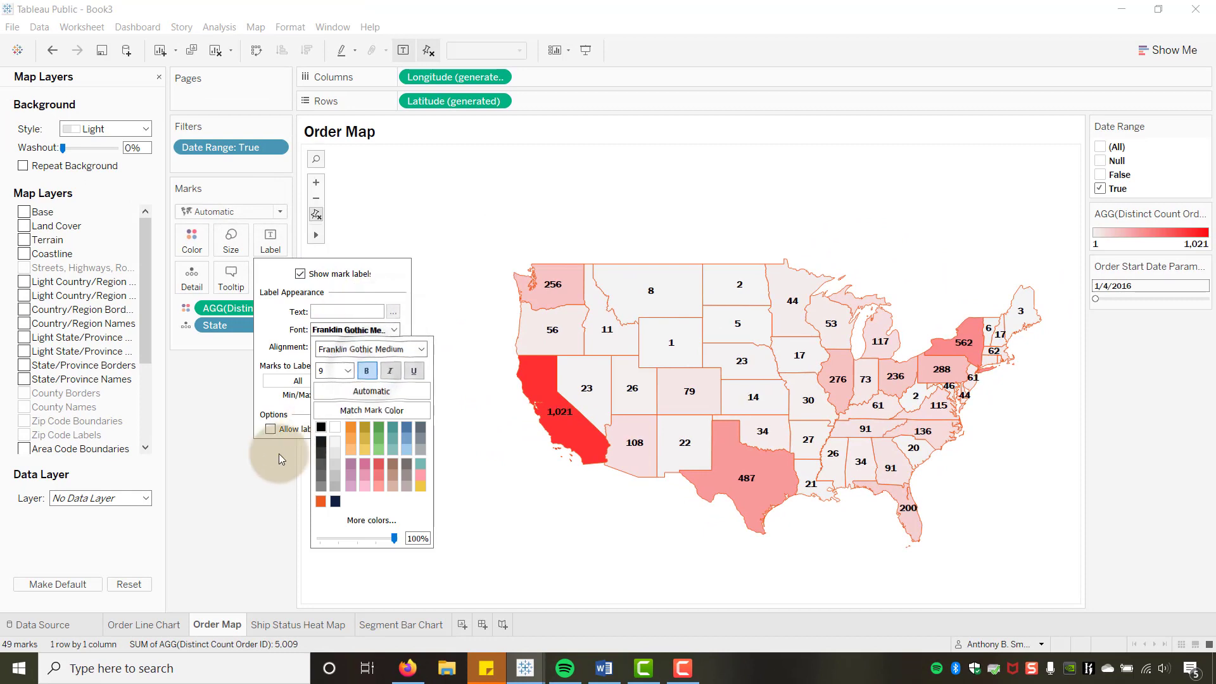
pyautogui.click(211, 525)
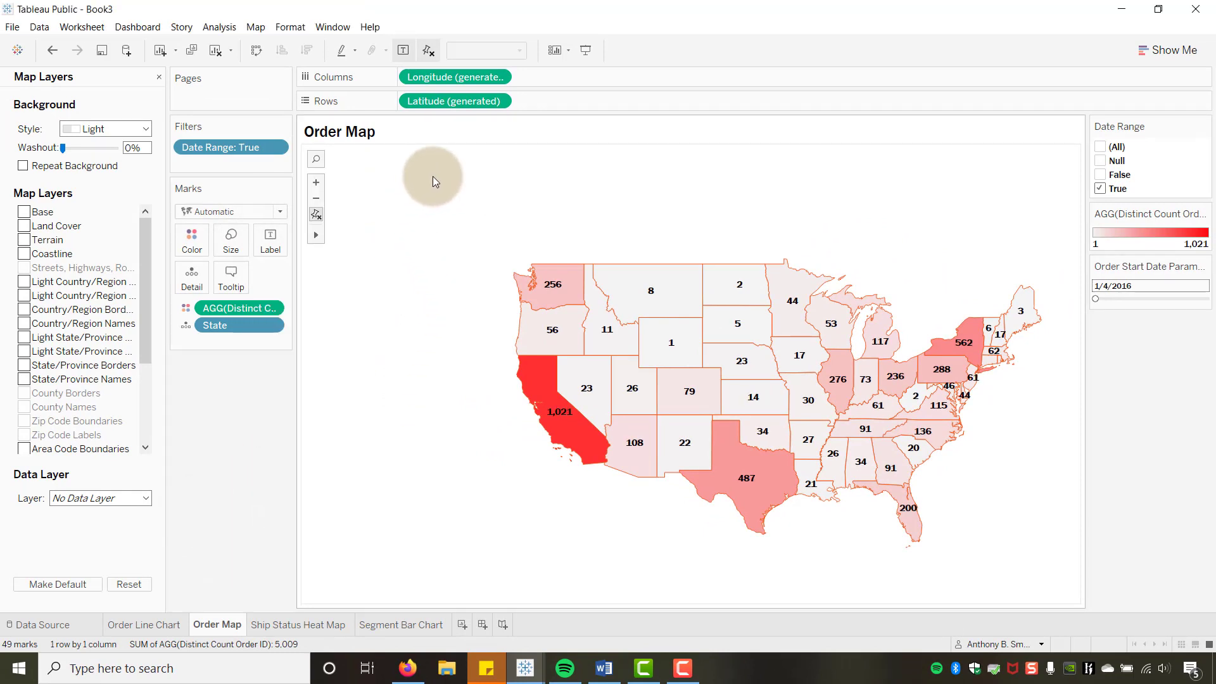
pyautogui.rightClick(337, 243)
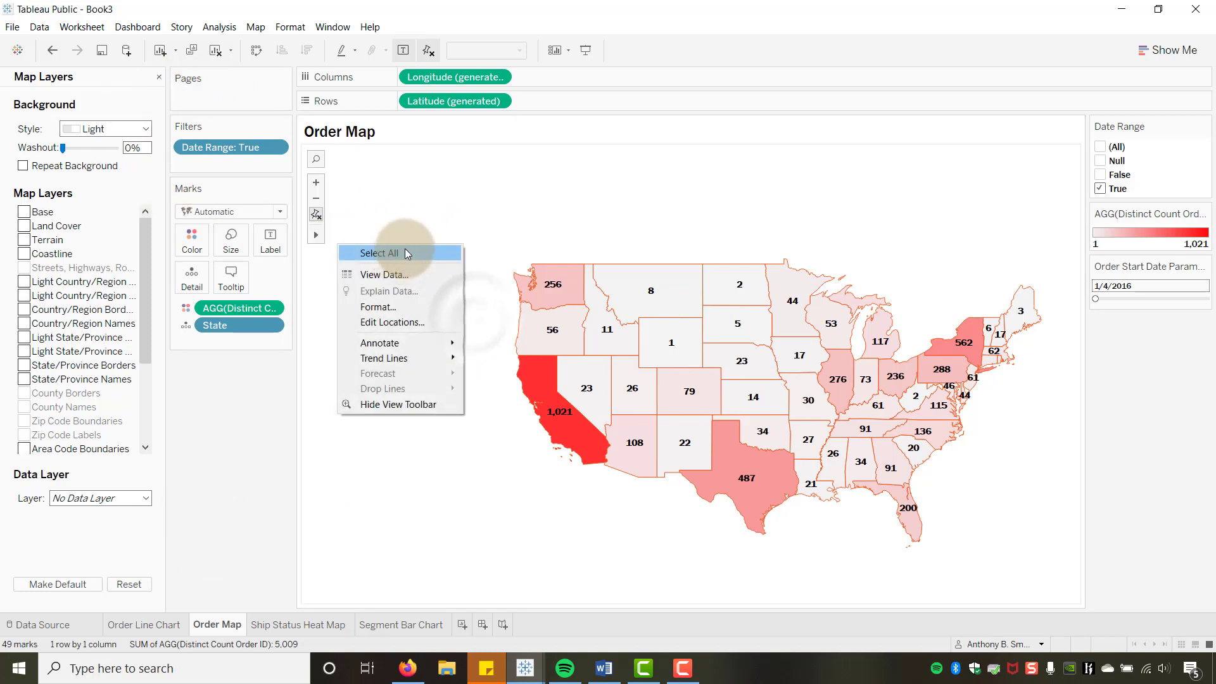
pyautogui.click(431, 173)
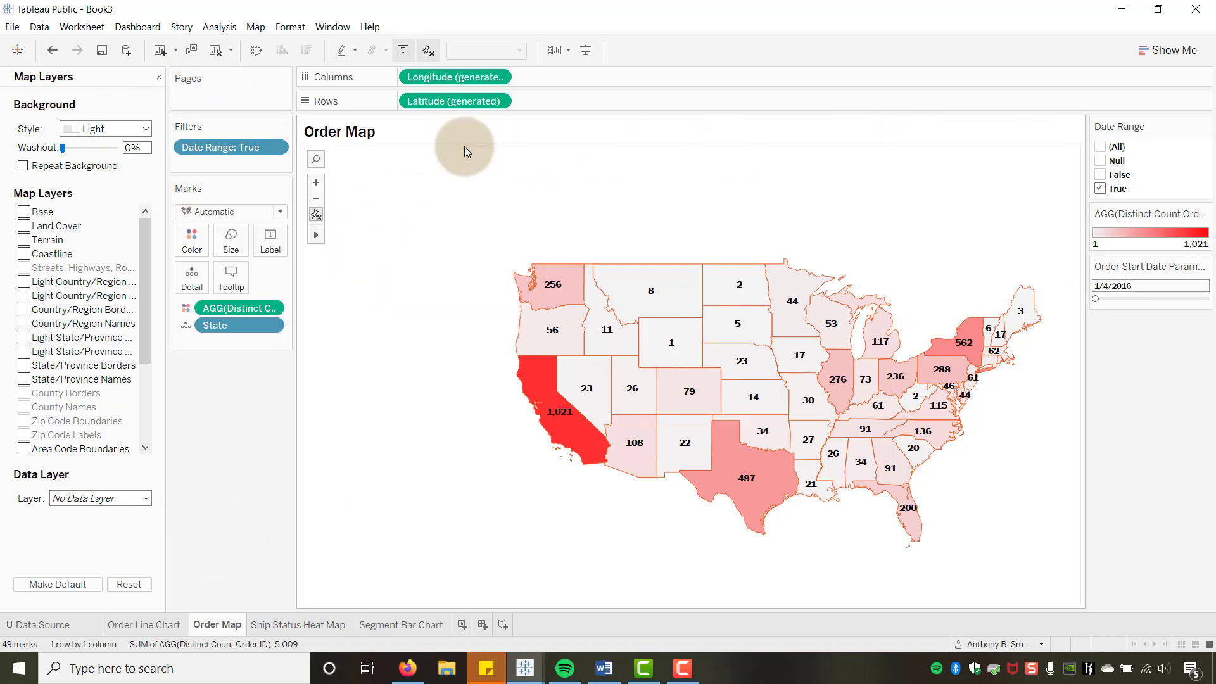
# Set the row divider and column divider pane borders of the Order Map to None.
pyautogui.rightClick(411, 244)
pyautogui.click(442, 307)
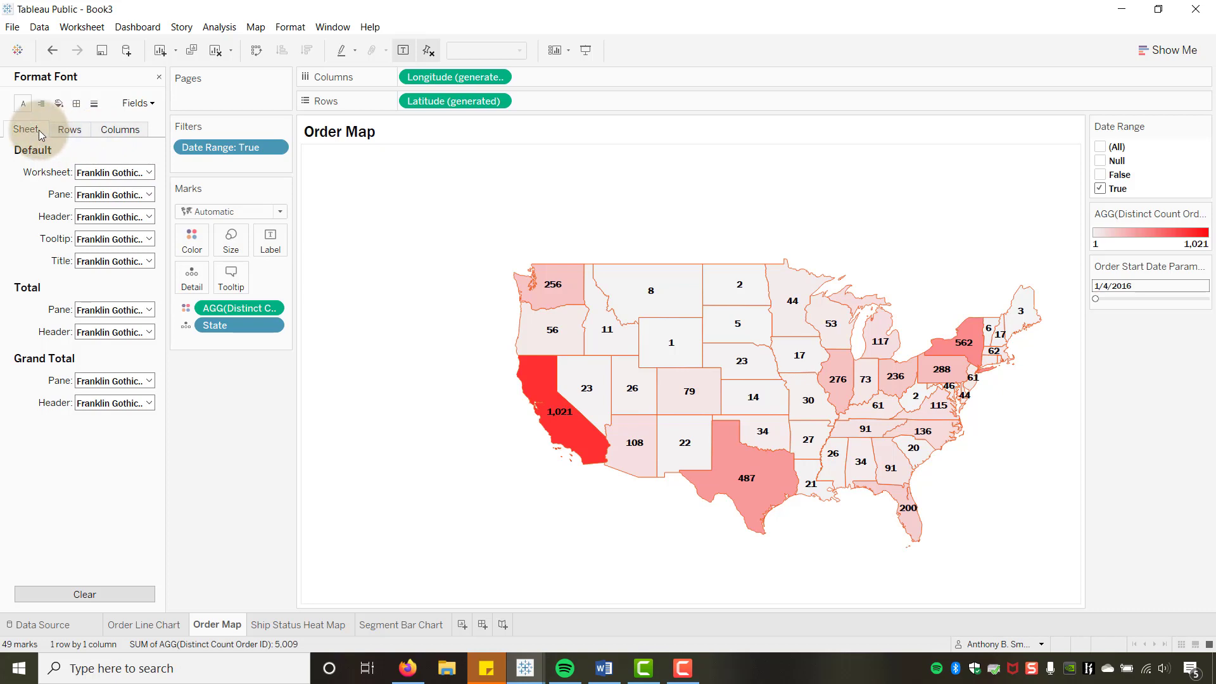
pyautogui.click(93, 103)
pyautogui.click(76, 103)
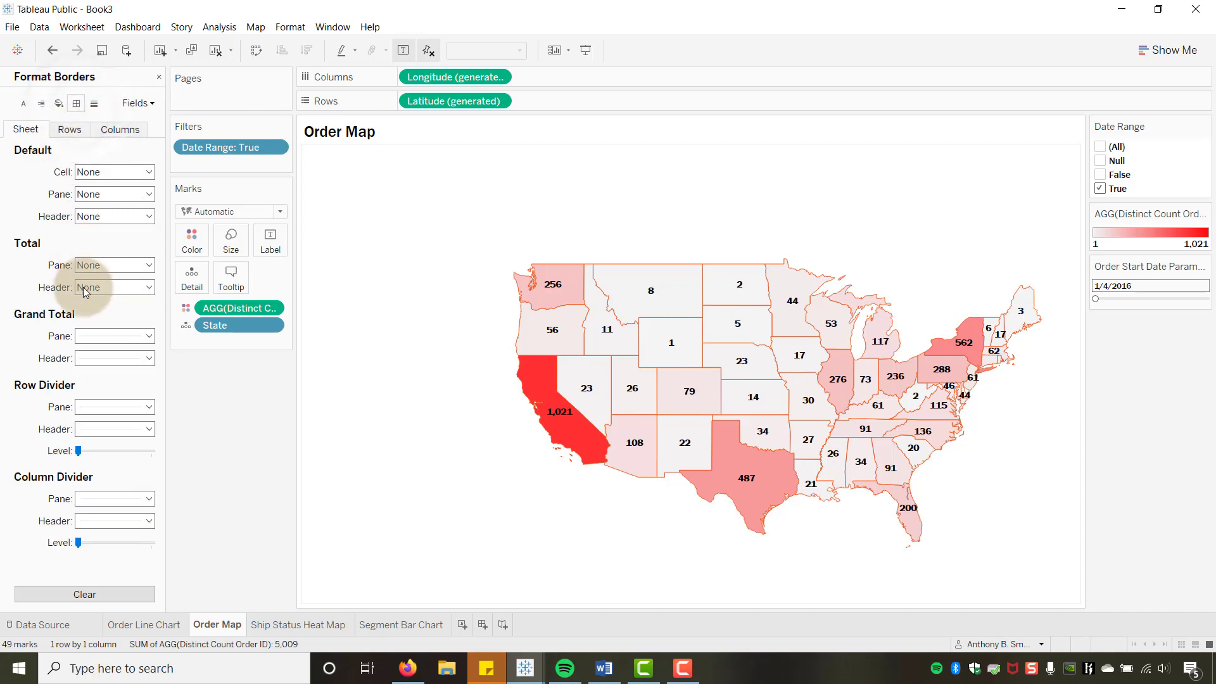
pyautogui.click(150, 406)
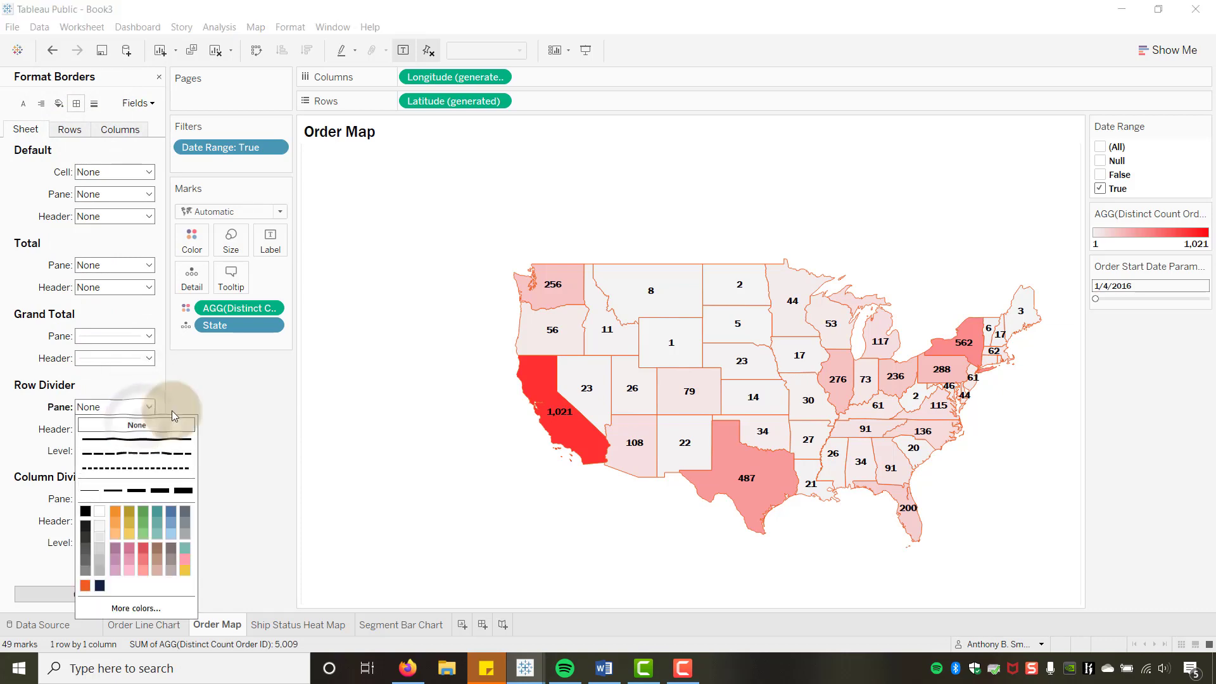
pyautogui.click(263, 455)
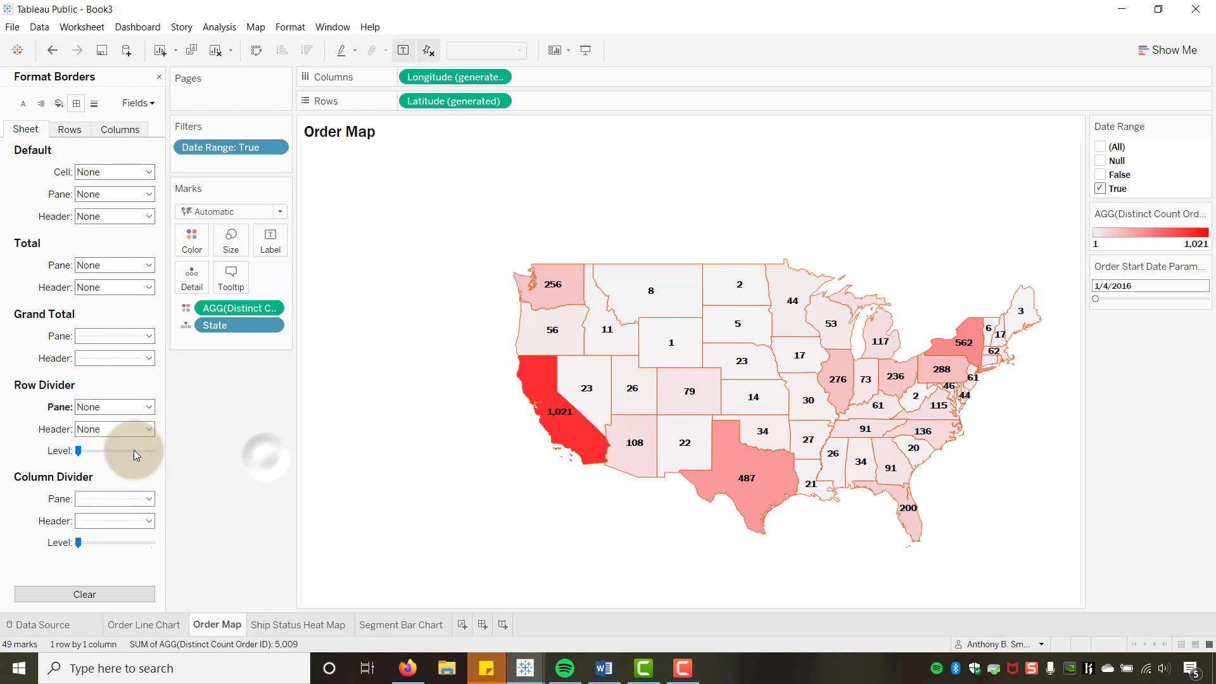
pyautogui.click(148, 494)
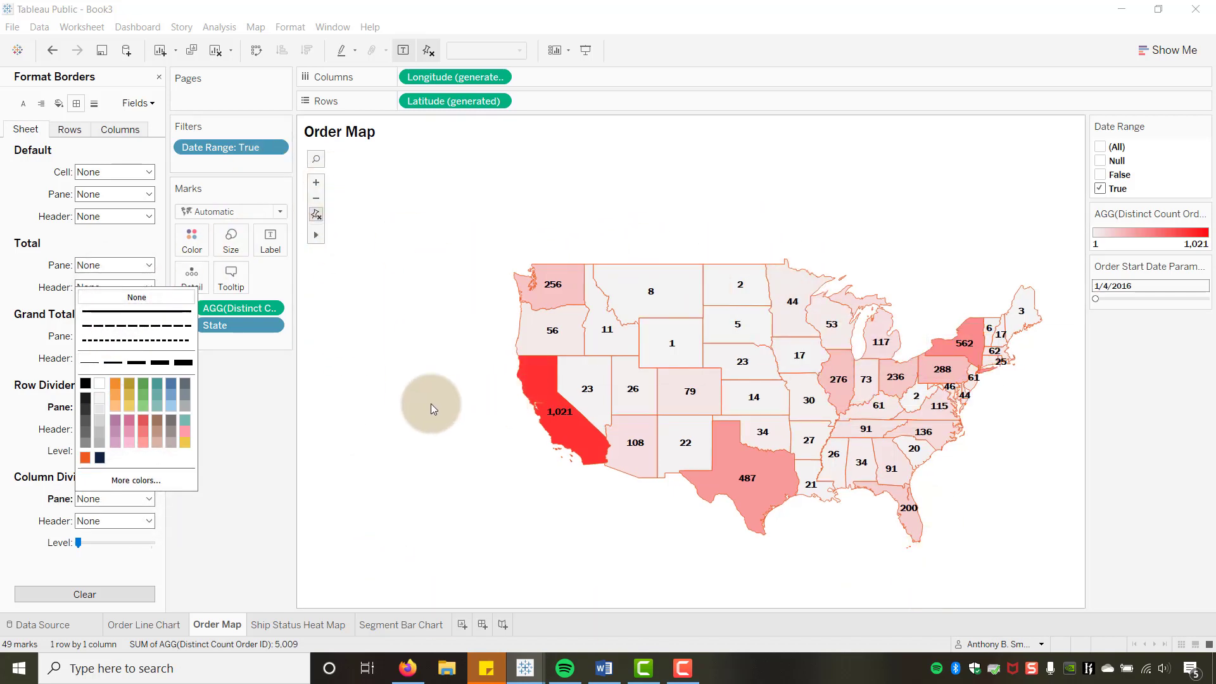
pyautogui.click(256, 472)
# Open the Ship Status Heat Map worksheet and close the border formatting so its data fields are available.
pyautogui.click(165, 625)
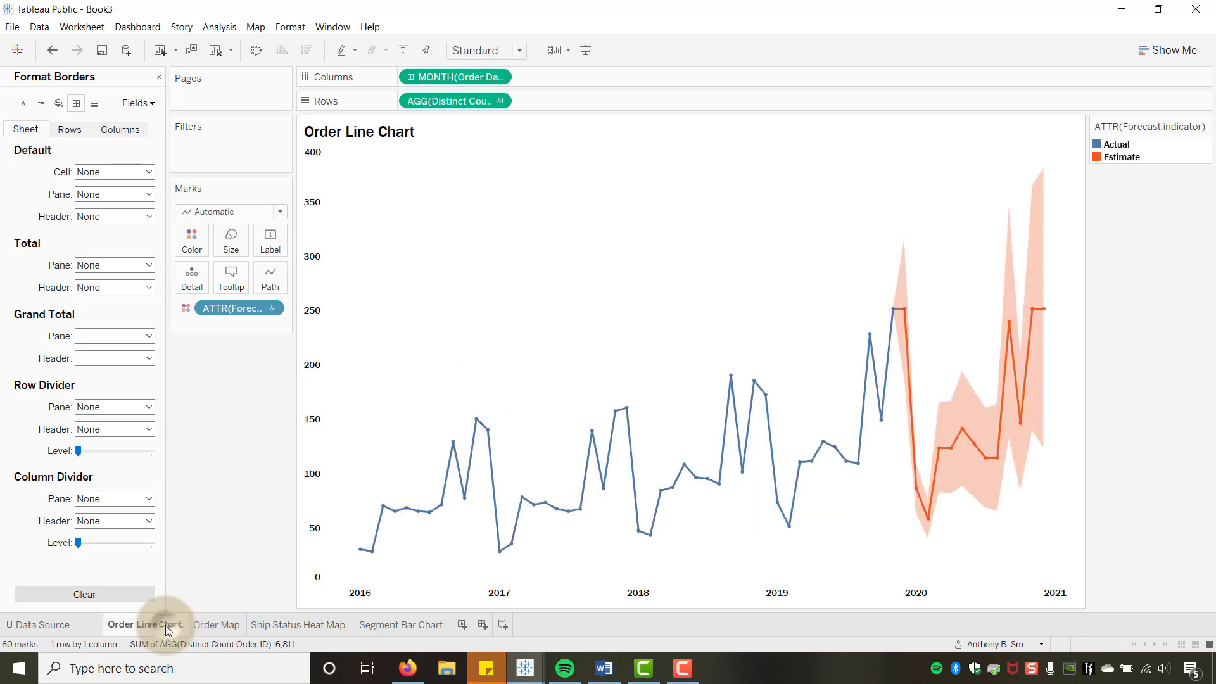
pyautogui.click(222, 626)
pyautogui.click(299, 626)
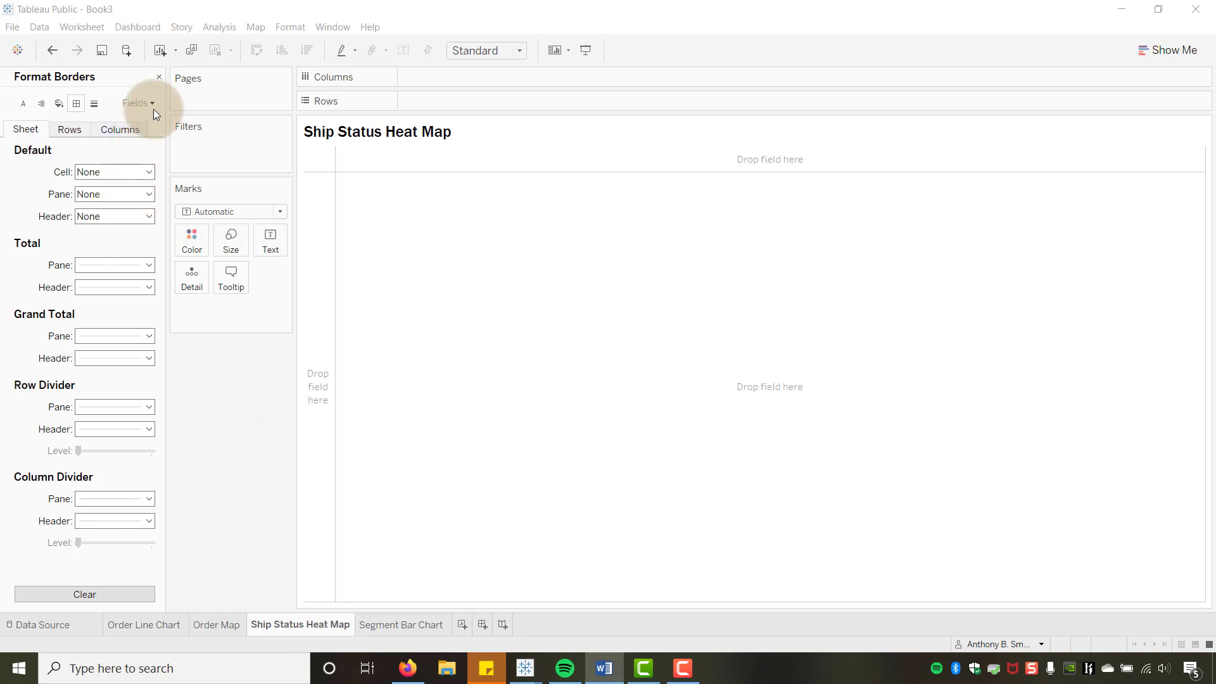
pyautogui.click(158, 79)
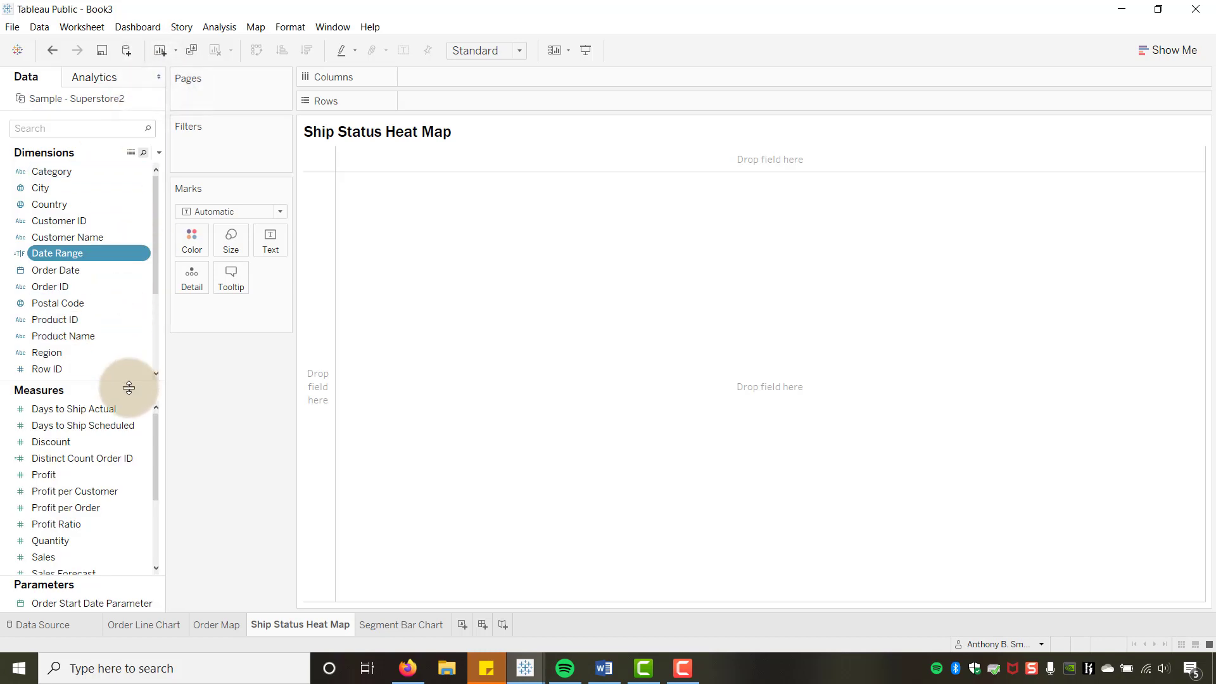
# Lay out the heat map with Ship Status as columns and Ship Mode as rows, fitted to Entire View.
pyautogui.scroll(-4, 141, 302)
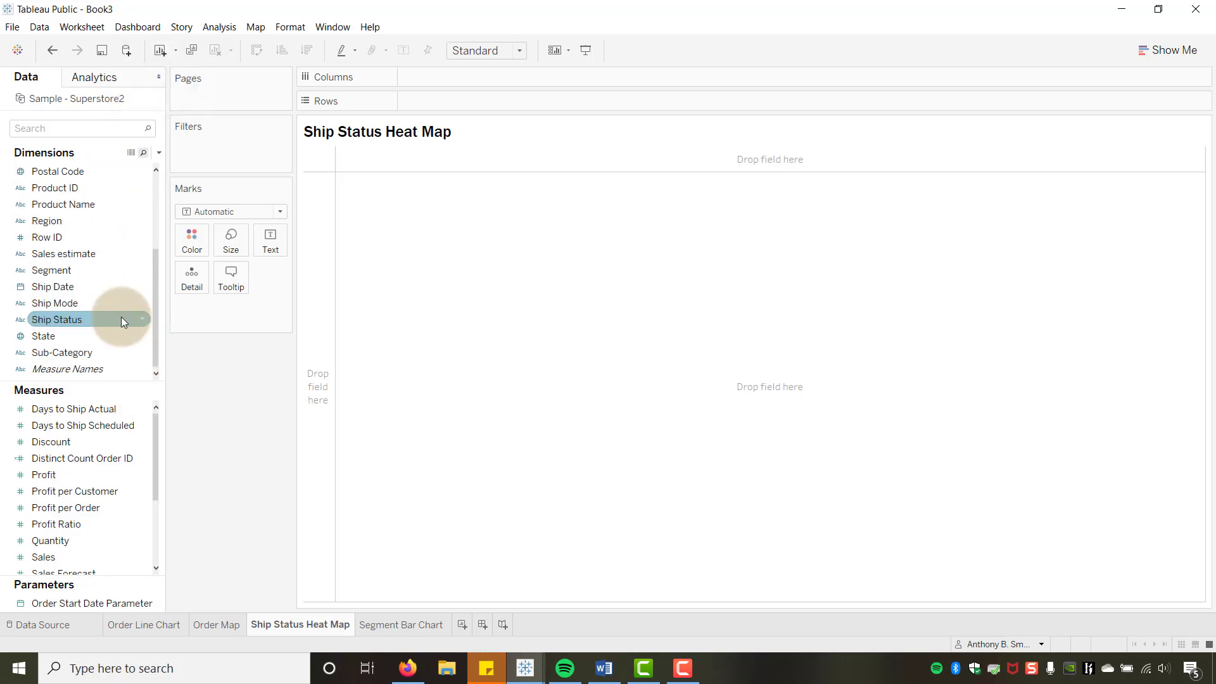
pyautogui.click(85, 317)
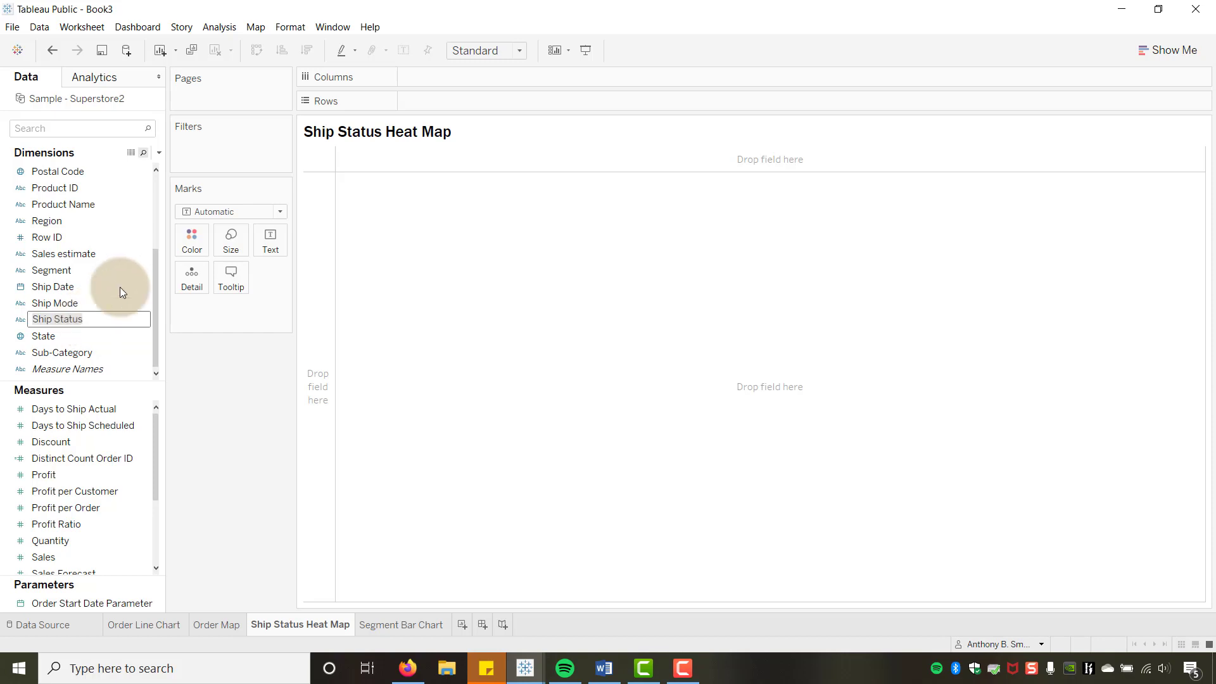
pyautogui.click(228, 405)
pyautogui.keyDown('ctrl'); pyautogui.click(119, 350); pyautogui.keyUp('ctrl')
pyautogui.moveTo(82, 317); pyautogui.dragTo(449, 74)
pyautogui.moveTo(57, 303); pyautogui.dragTo(451, 97)
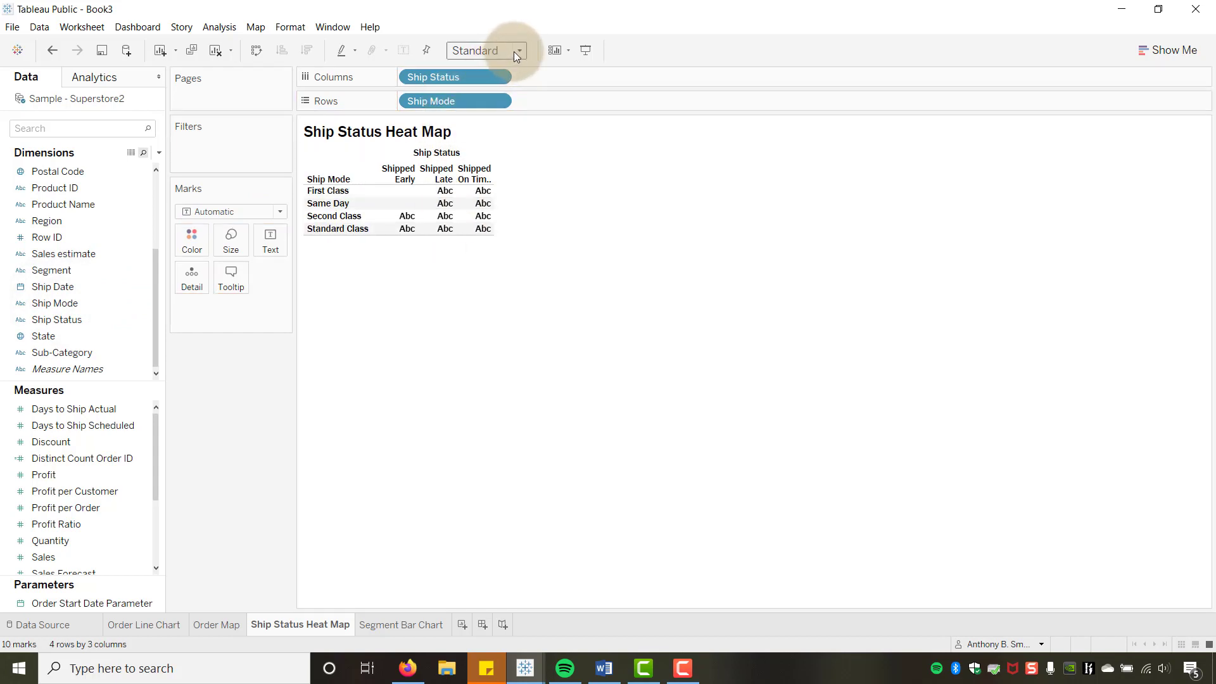
pyautogui.click(516, 51)
pyautogui.click(475, 108)
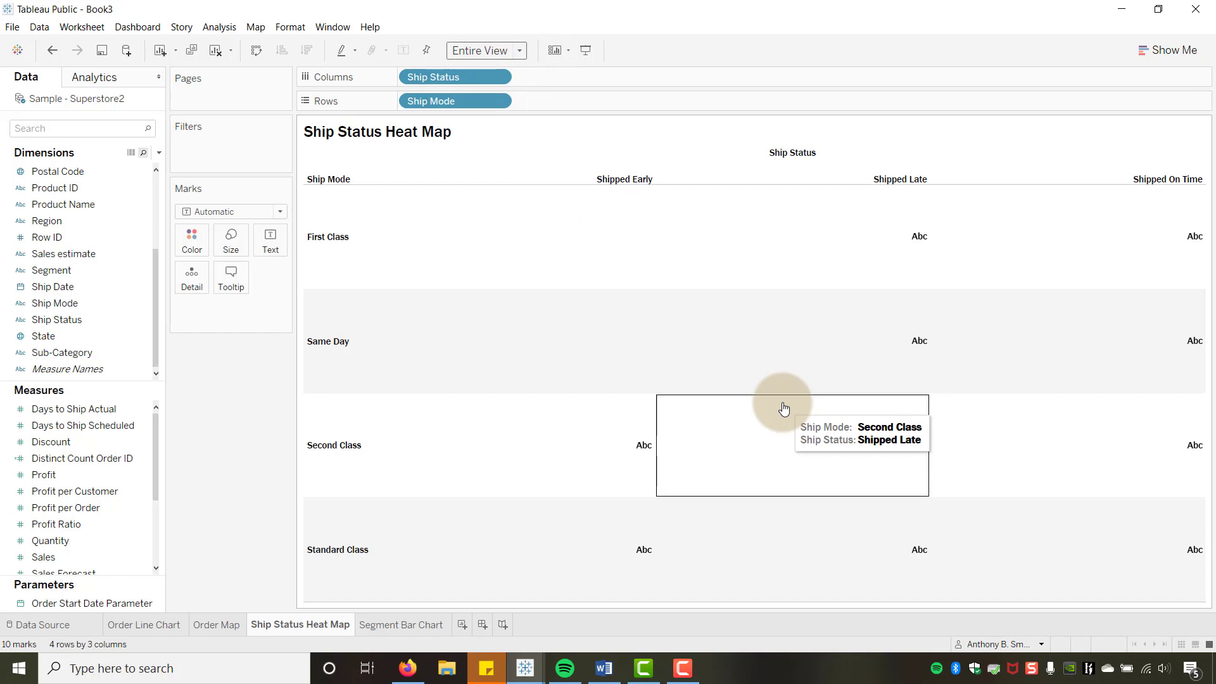
# Color the heat map cells by the Distinct Count Order ID measure.
pyautogui.click(90, 236)
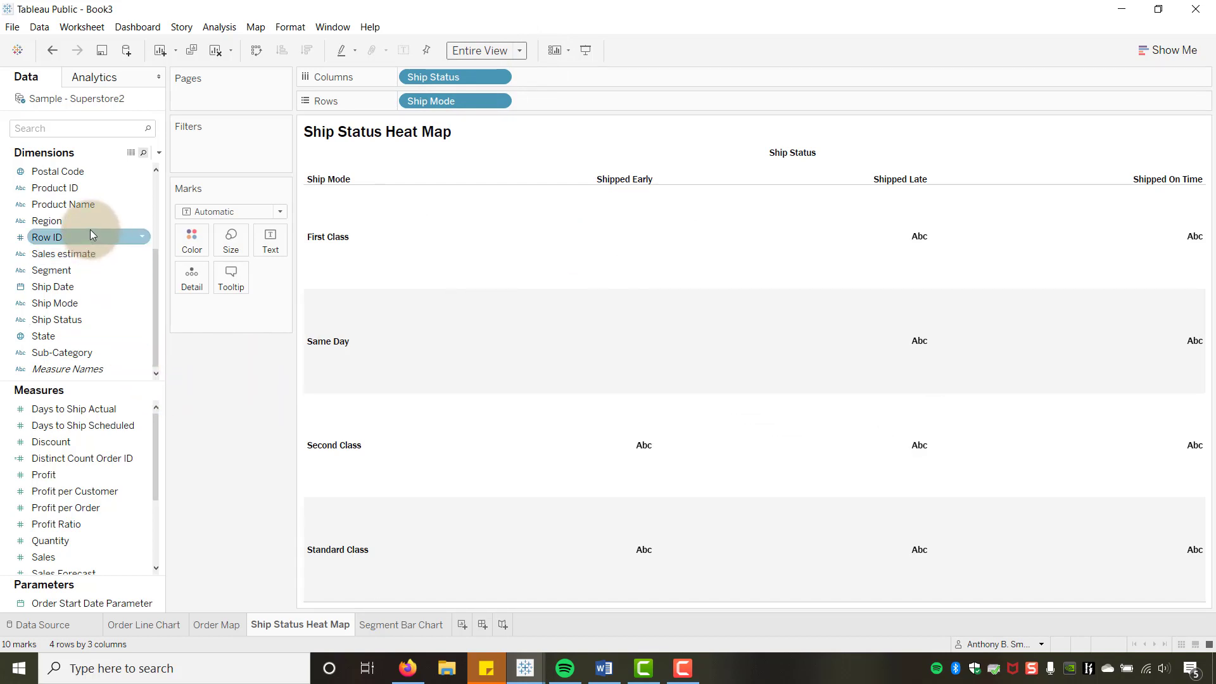
pyautogui.moveTo(157, 260); pyautogui.dragTo(160, 173)
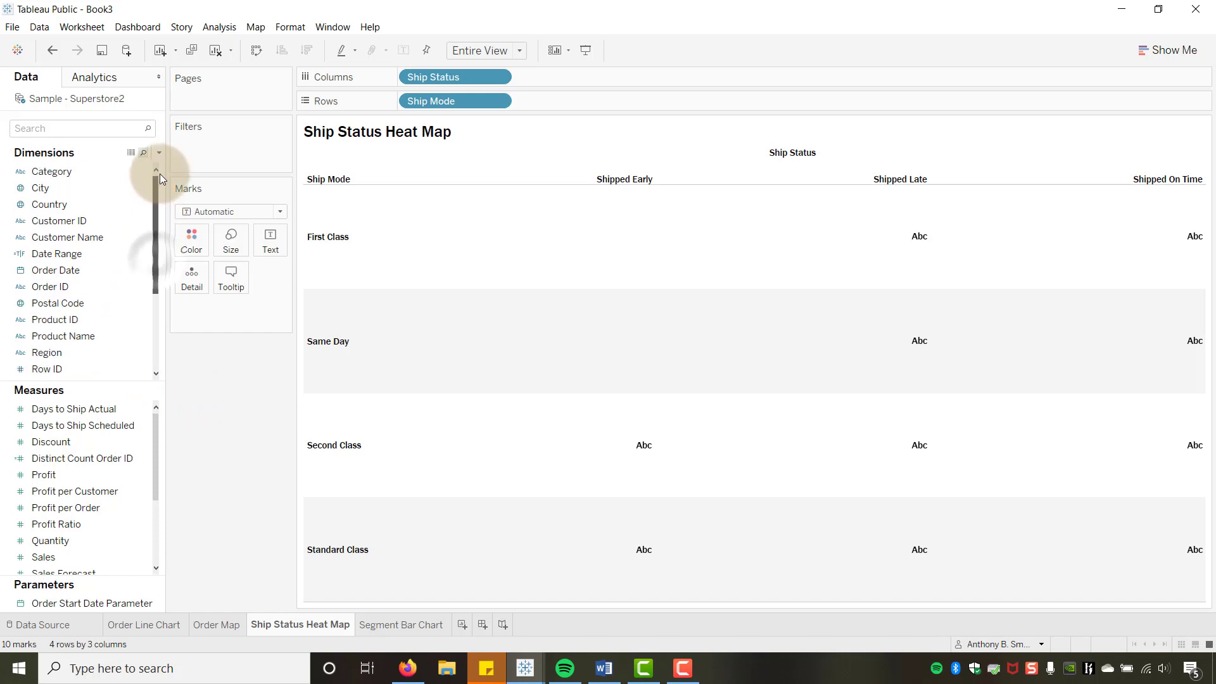
pyautogui.click(69, 225)
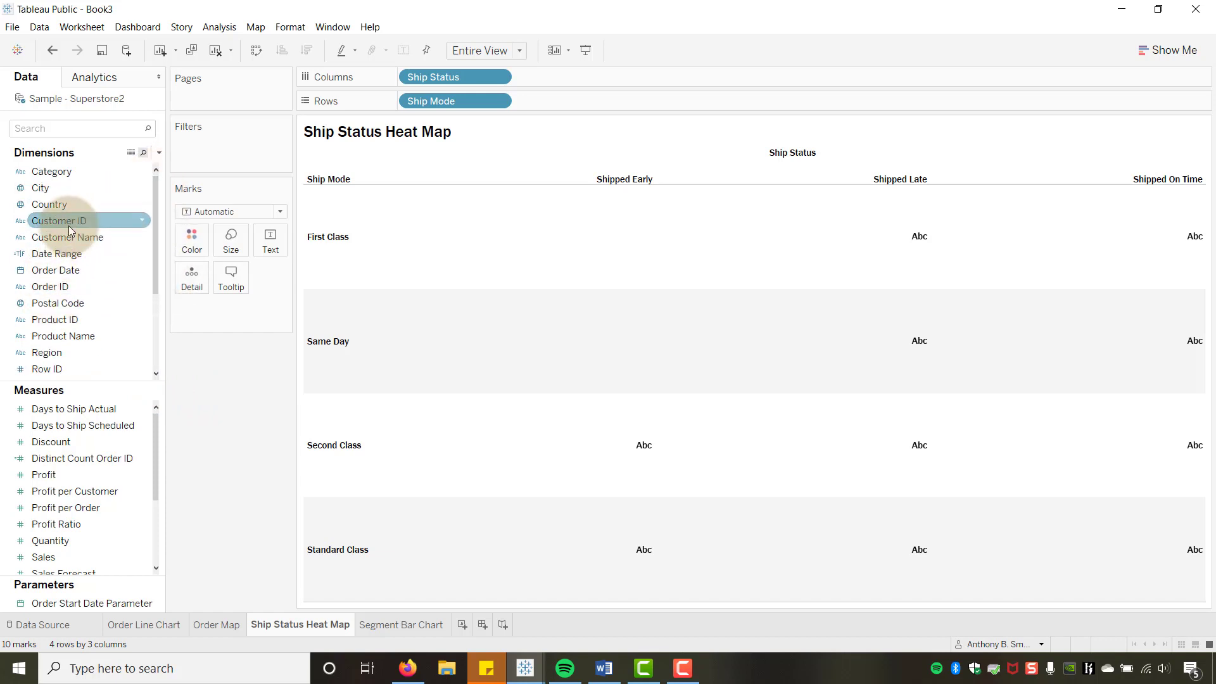
pyautogui.scroll(-3, 69, 226)
pyautogui.click(51, 461)
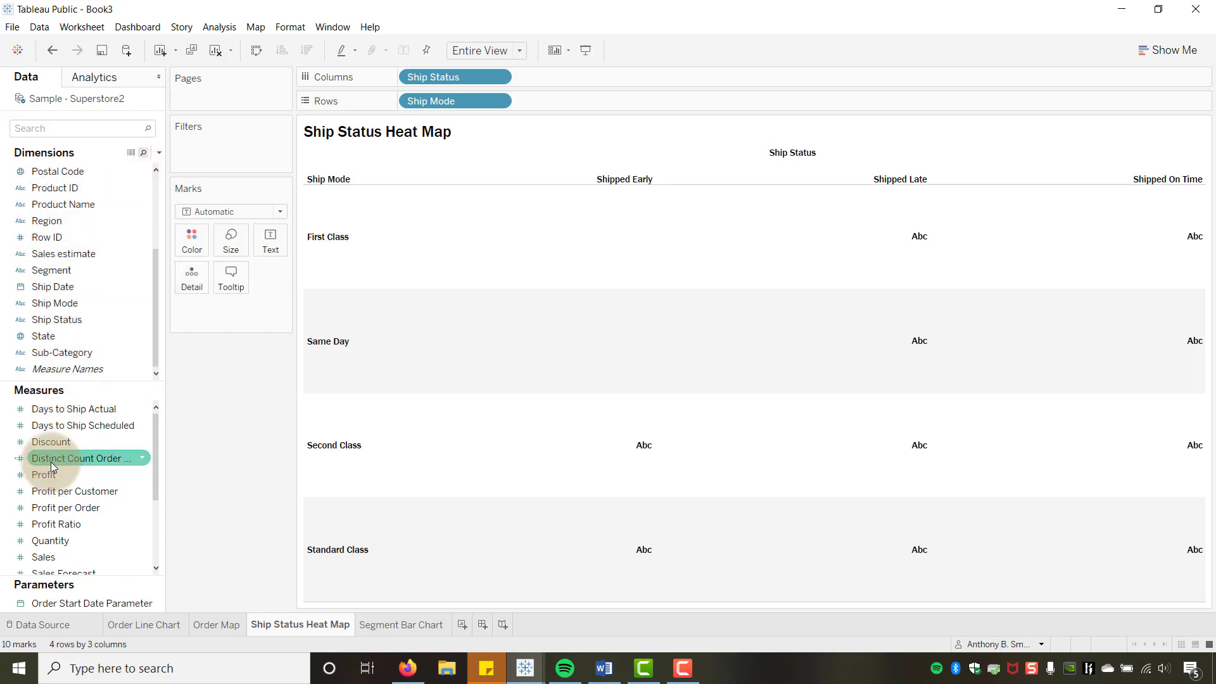
pyautogui.moveTo(47, 461); pyautogui.dragTo(195, 248)
pyautogui.click(192, 241)
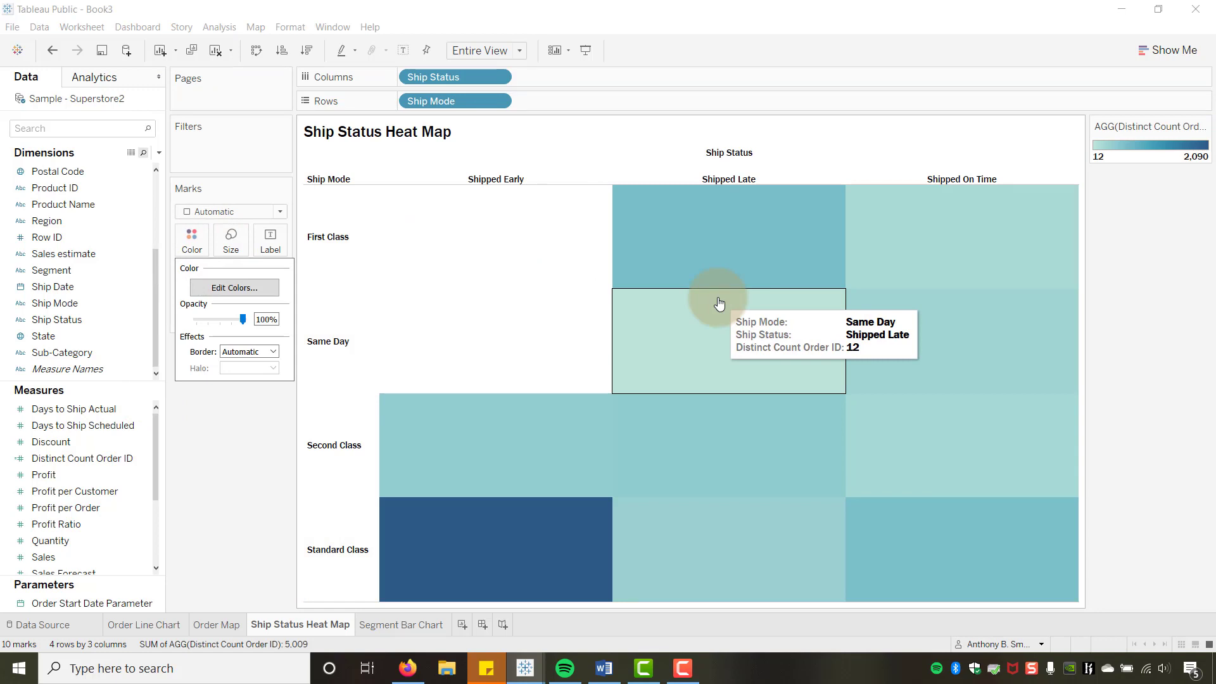
# Show mark labels on the heat map cells and center them horizontally.
pyautogui.click(273, 236)
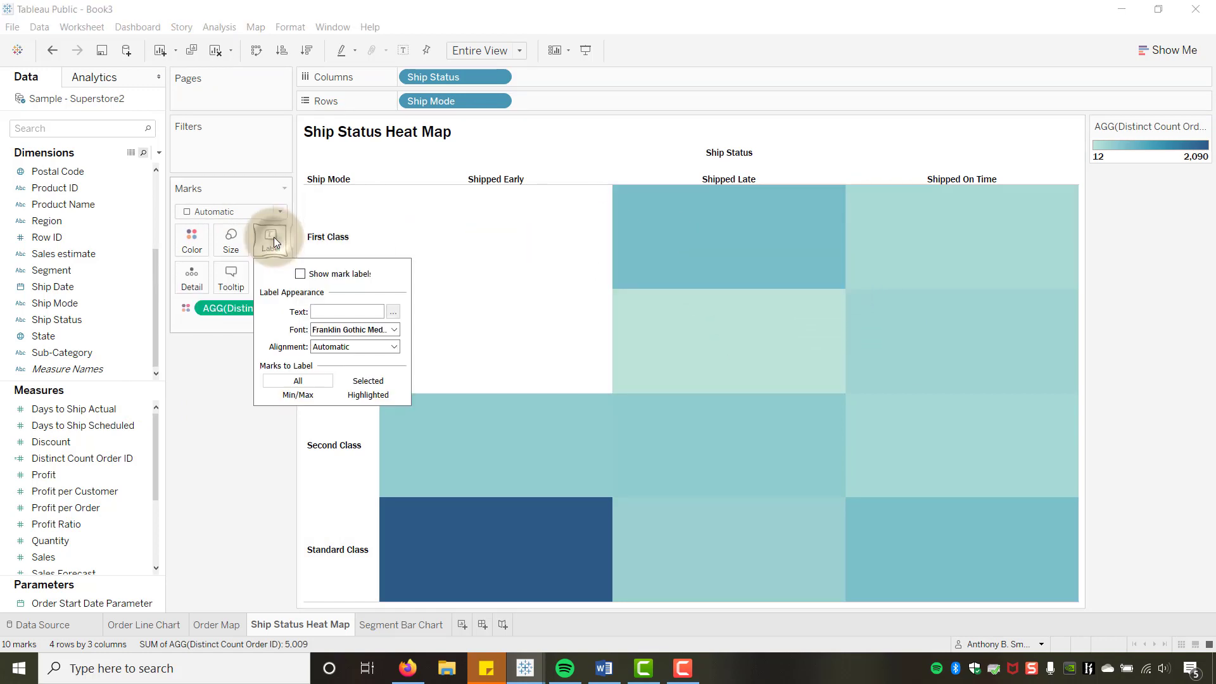
pyautogui.click(300, 274)
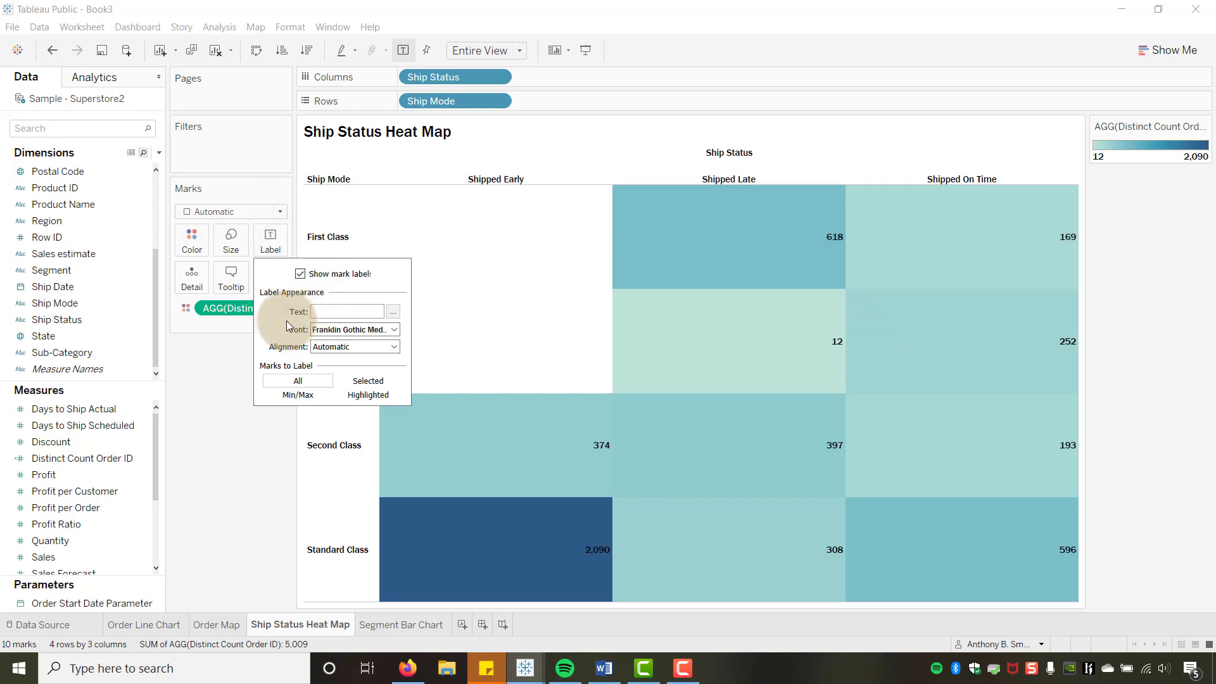
pyautogui.click(394, 346)
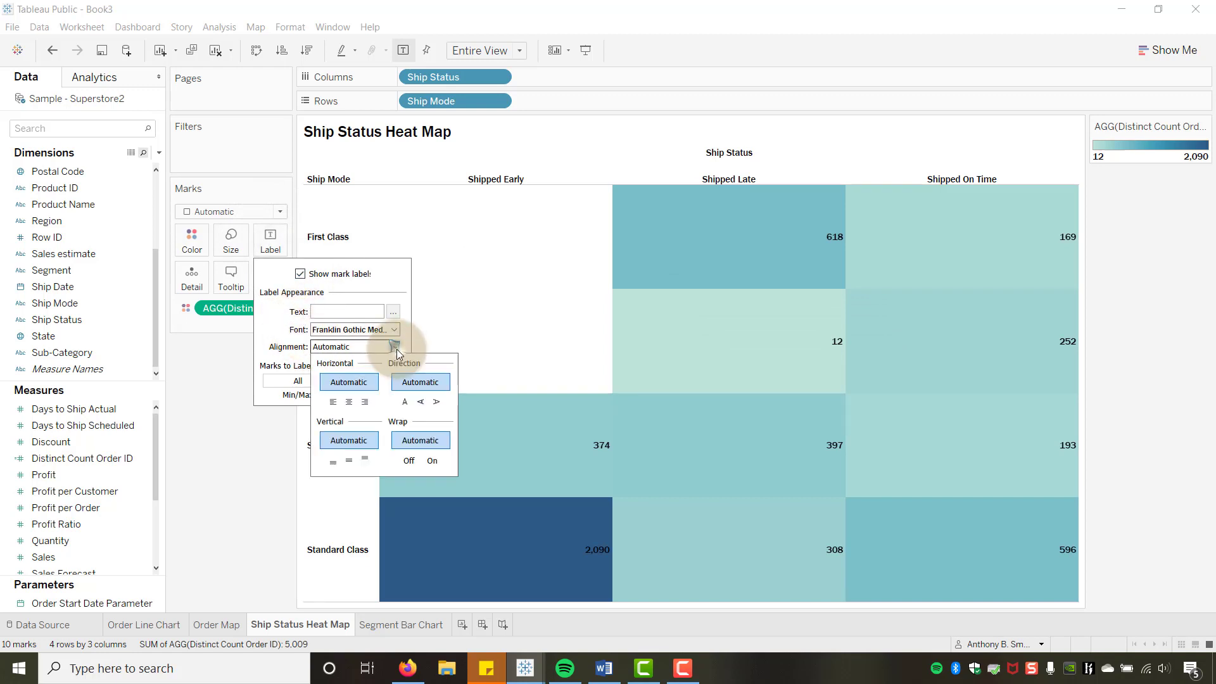
pyautogui.click(349, 402)
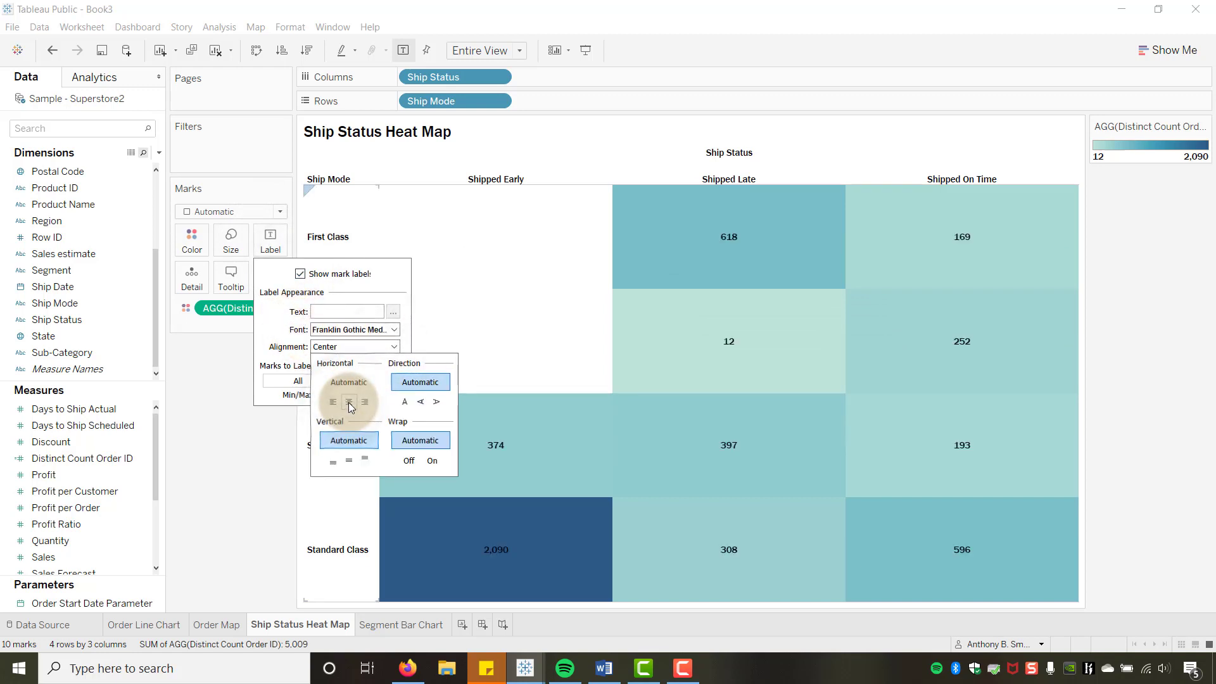
pyautogui.click(390, 312)
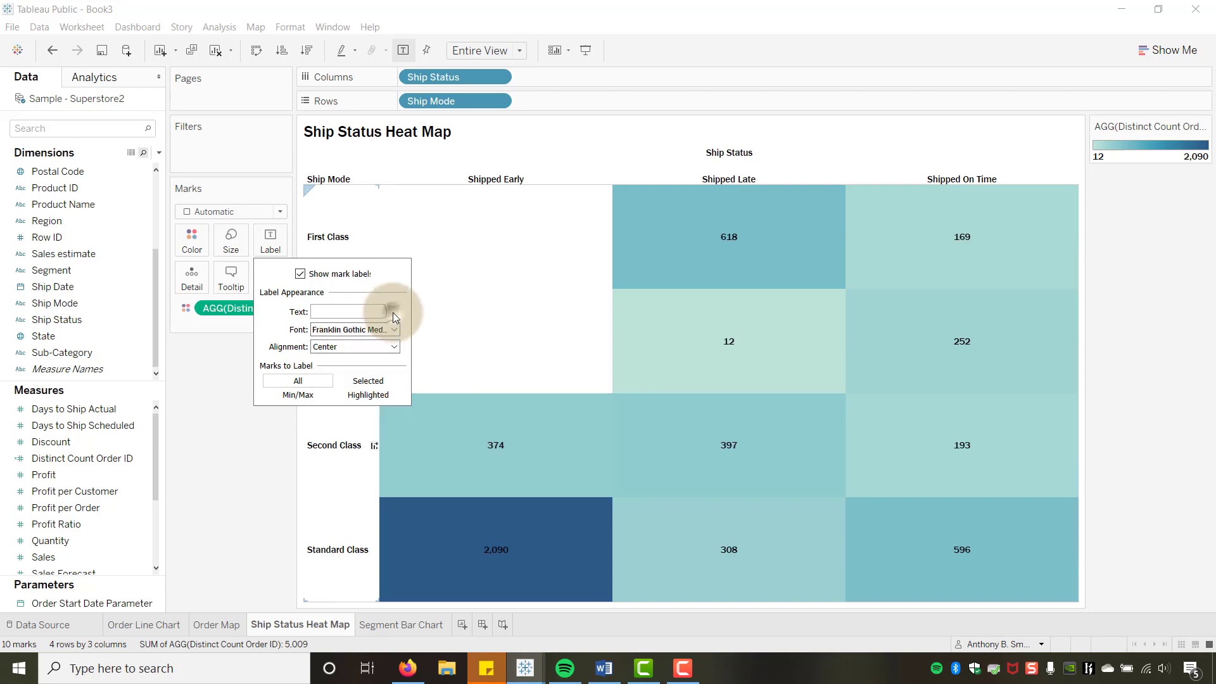
# Make the font of the heat map's mark labels bold.
pyautogui.click(340, 330)
pyautogui.click(367, 372)
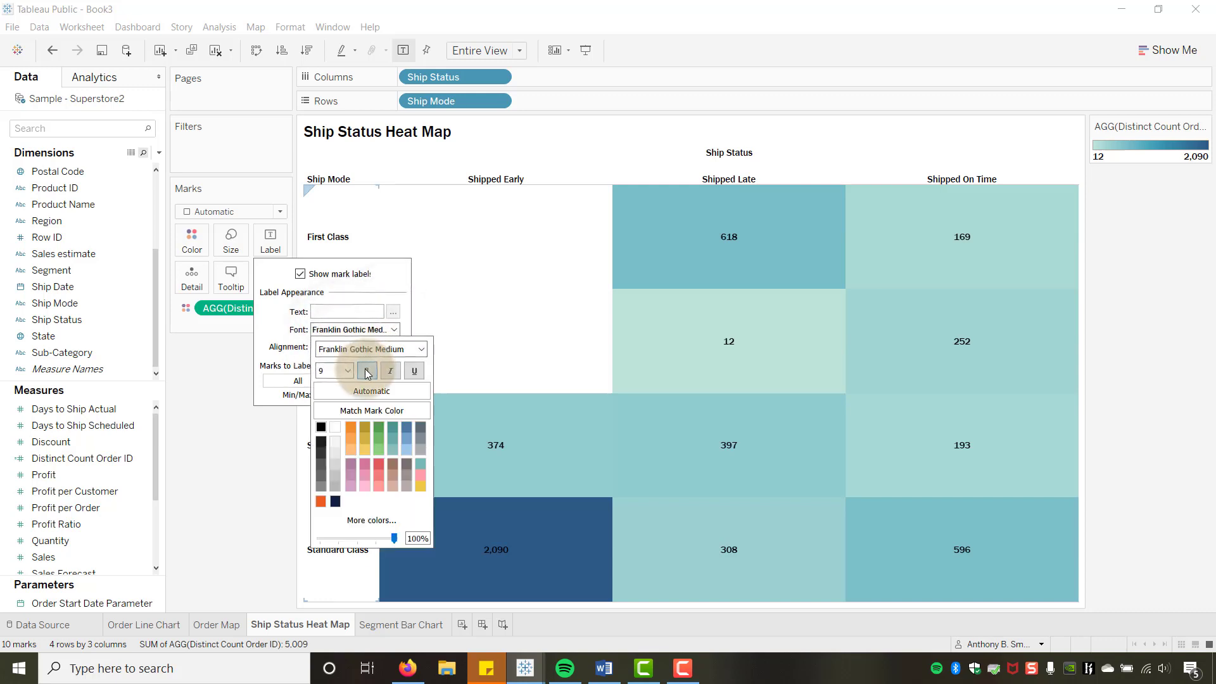
pyautogui.click(235, 479)
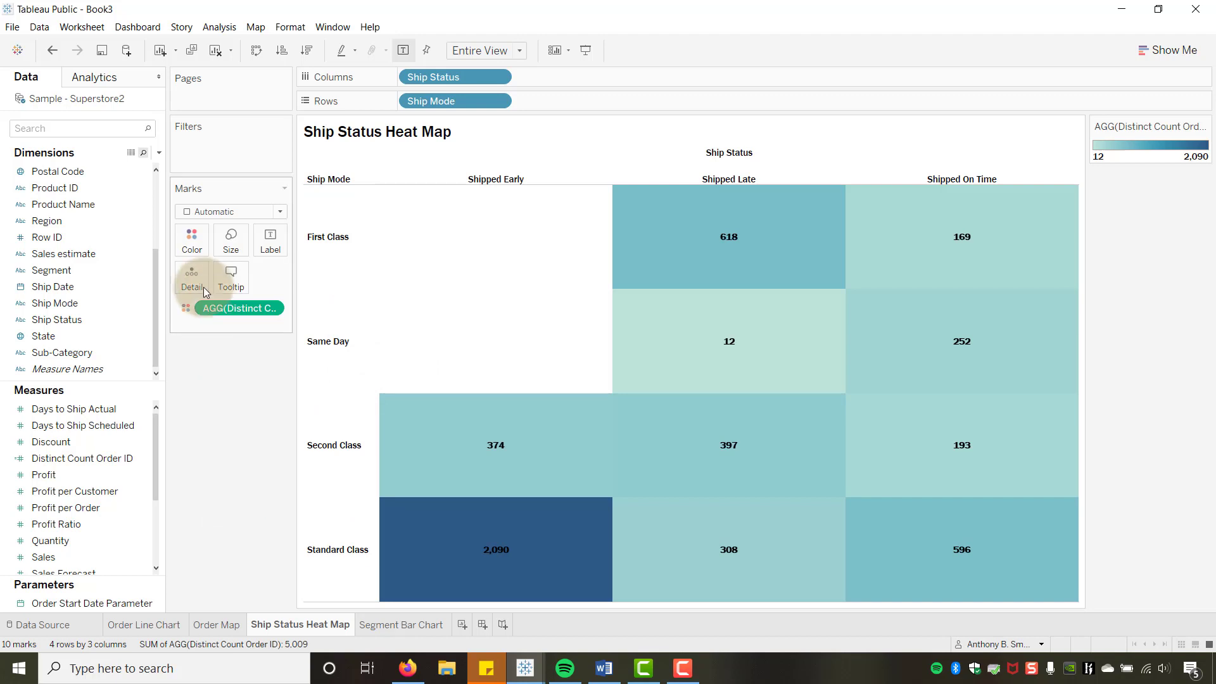
# Set the border color of the heat map cells to the custom orange.
pyautogui.click(193, 249)
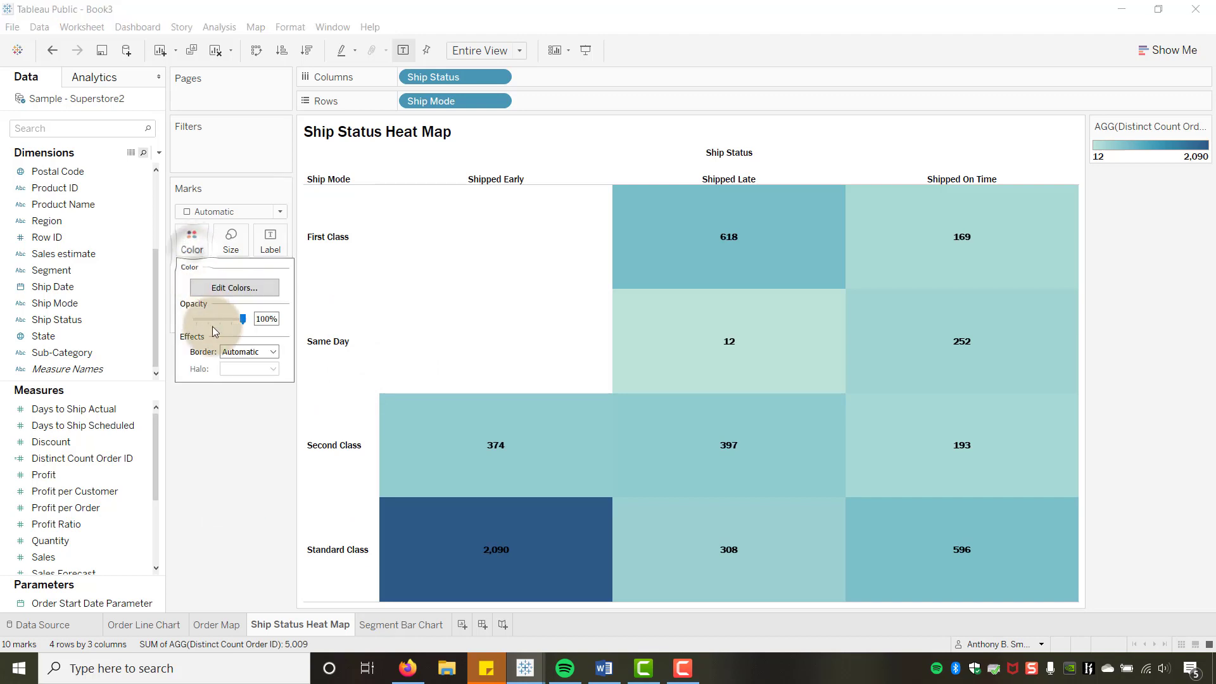
pyautogui.click(274, 351)
pyautogui.click(230, 479)
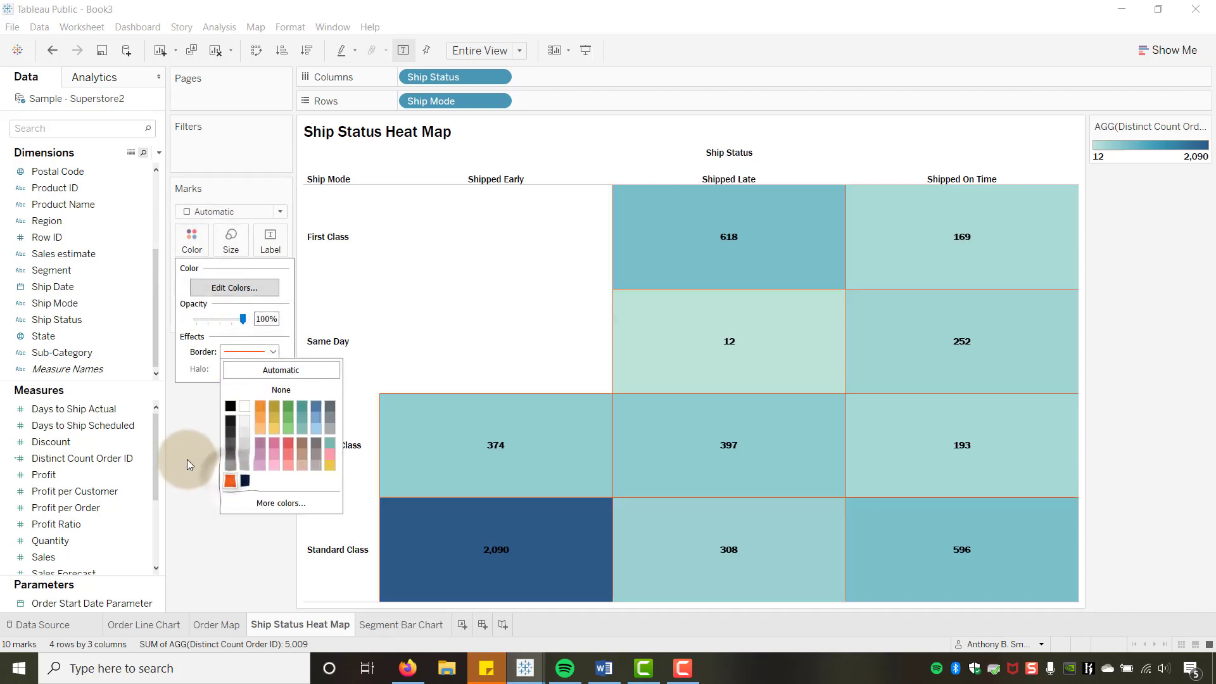
pyautogui.click(185, 444)
# Recolor the heat map with a Custom Sequential palette based on the saved custom orange #ee5a1f.
pyautogui.click(191, 241)
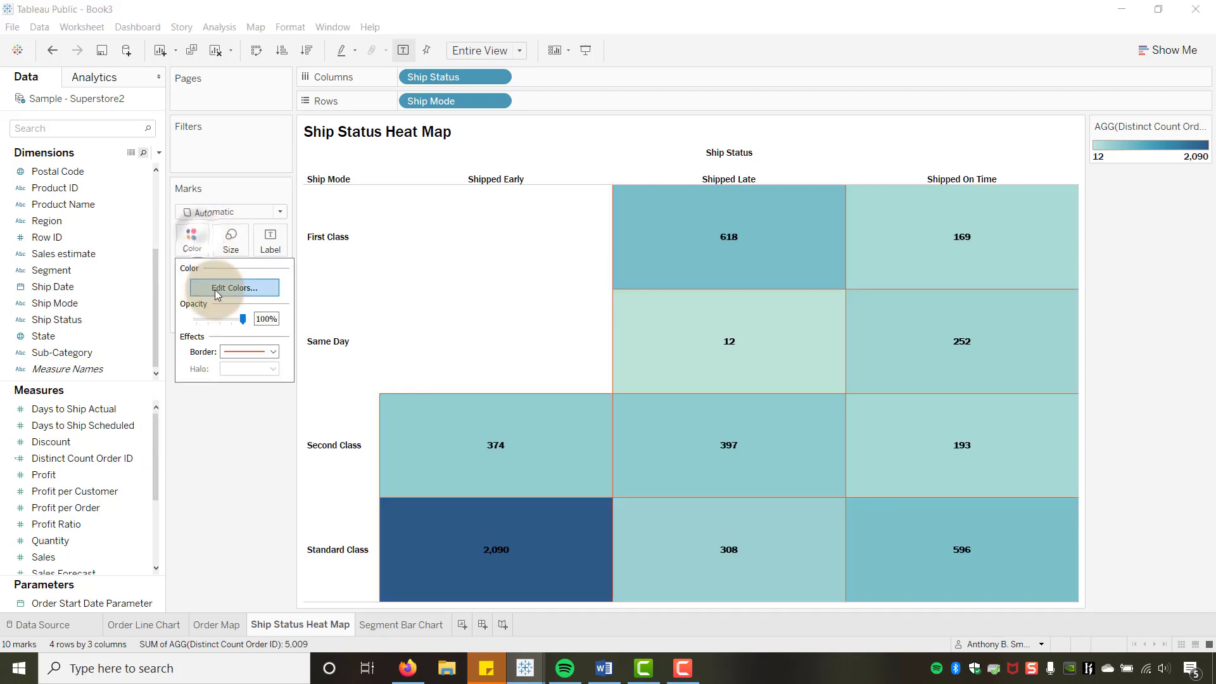
pyautogui.click(217, 290)
pyautogui.click(720, 290)
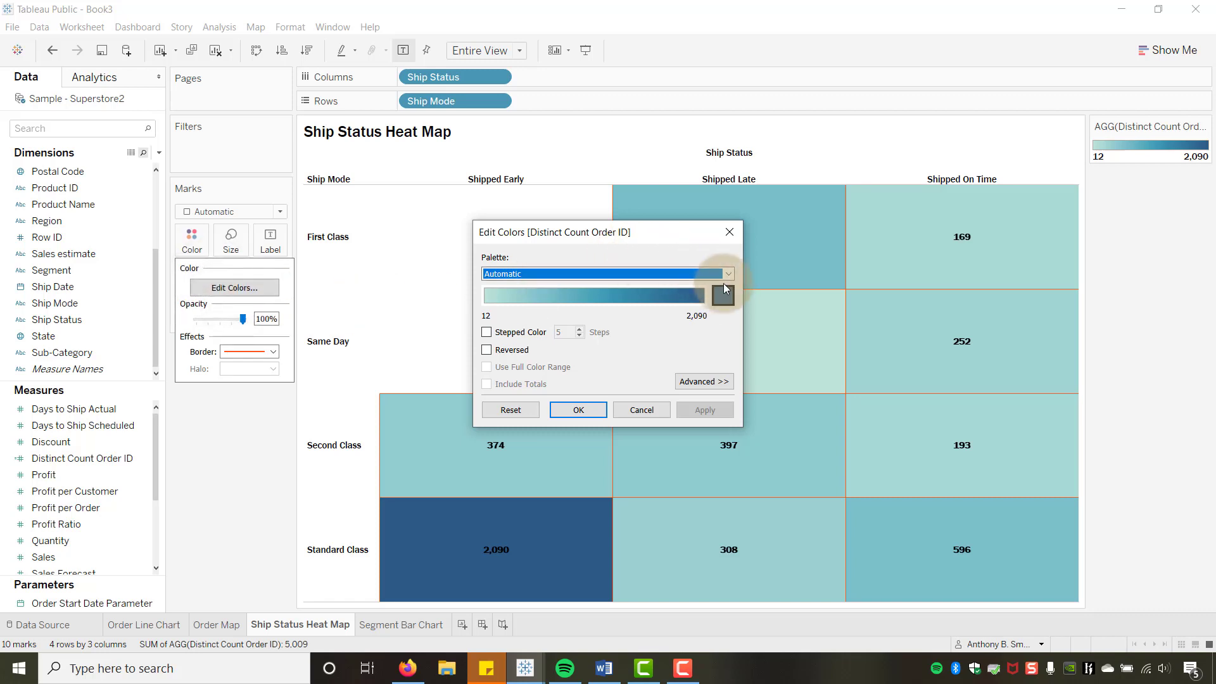
pyautogui.click(727, 272)
pyautogui.click(722, 310)
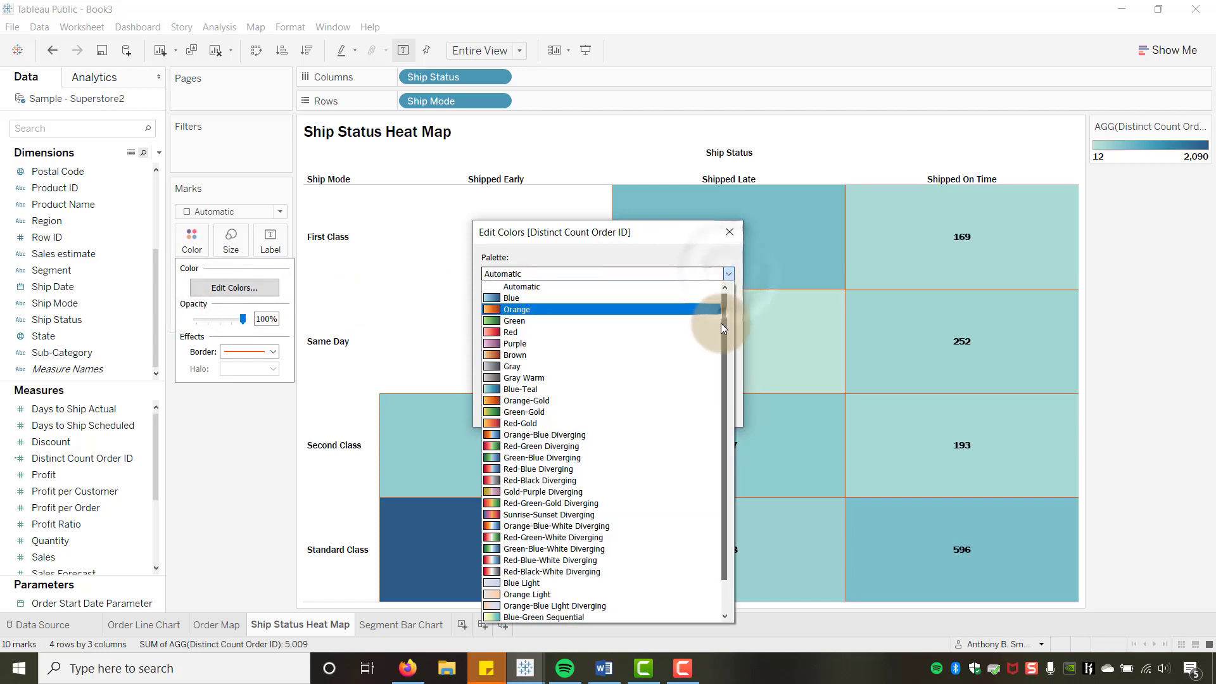
pyautogui.click(580, 605)
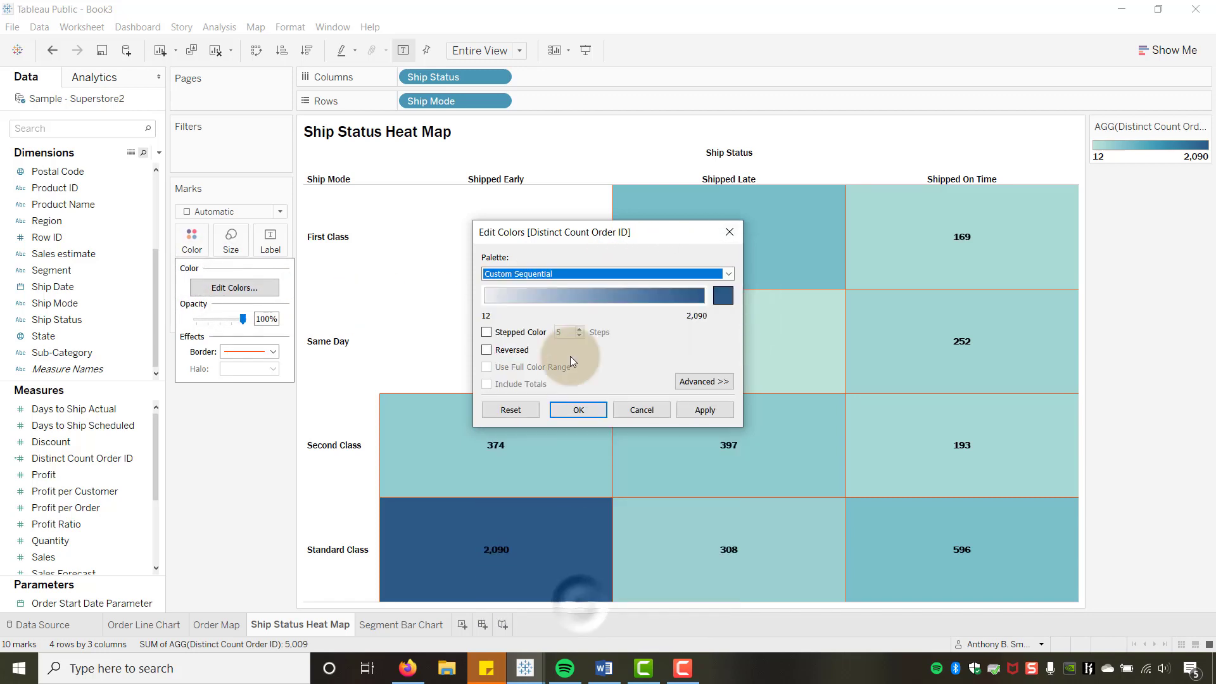
pyautogui.click(722, 296)
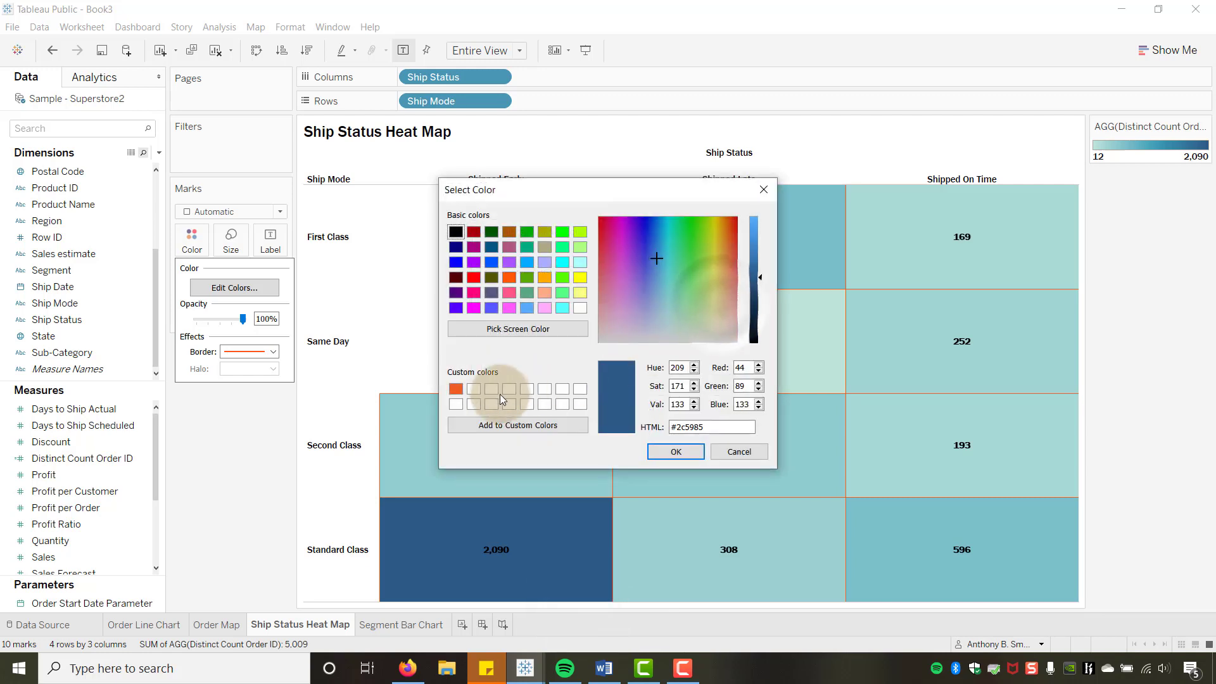
pyautogui.click(459, 391)
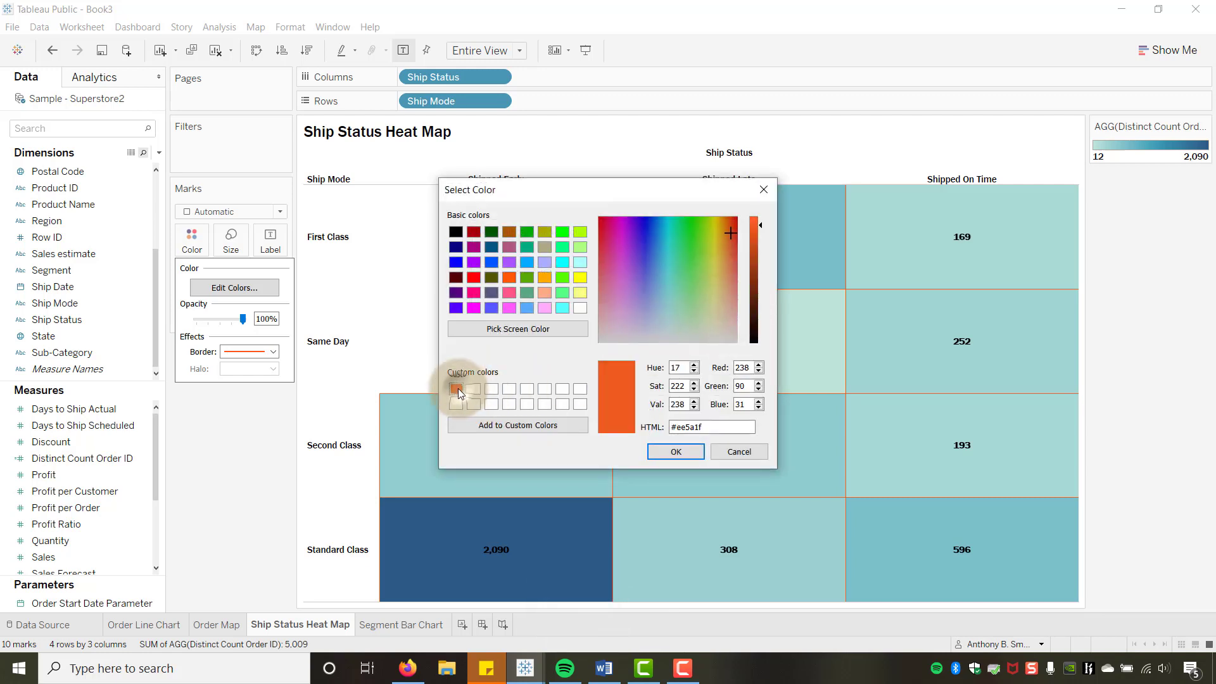
pyautogui.click(673, 453)
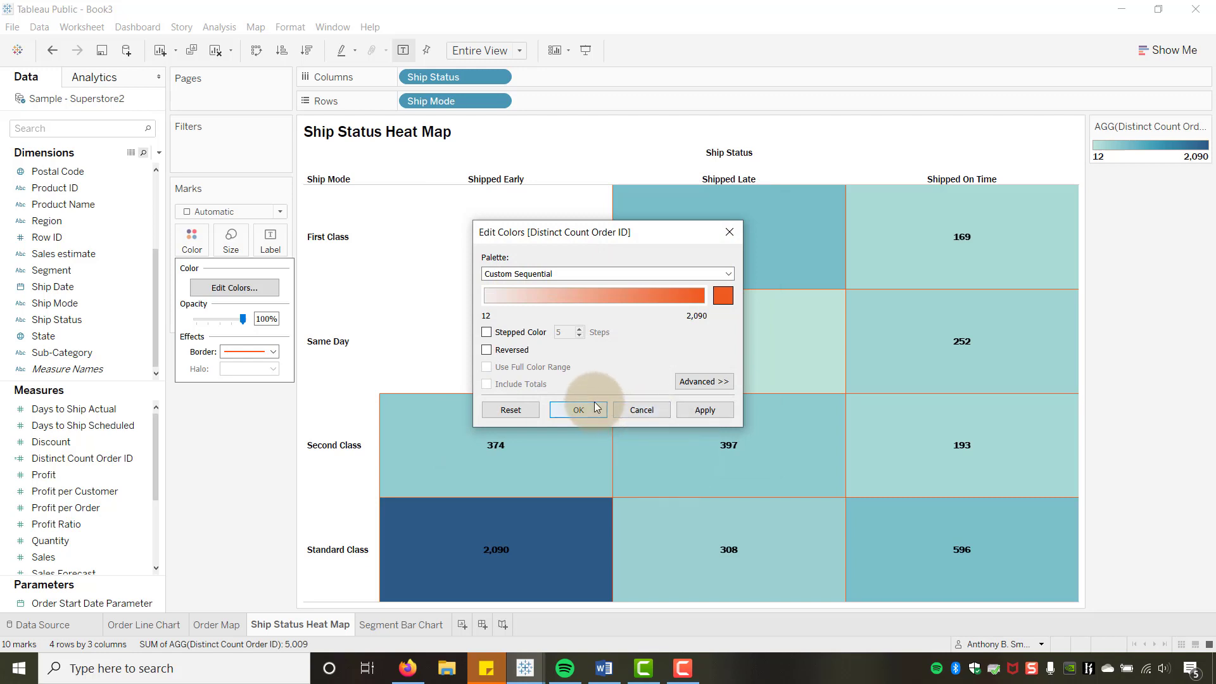
pyautogui.click(594, 401)
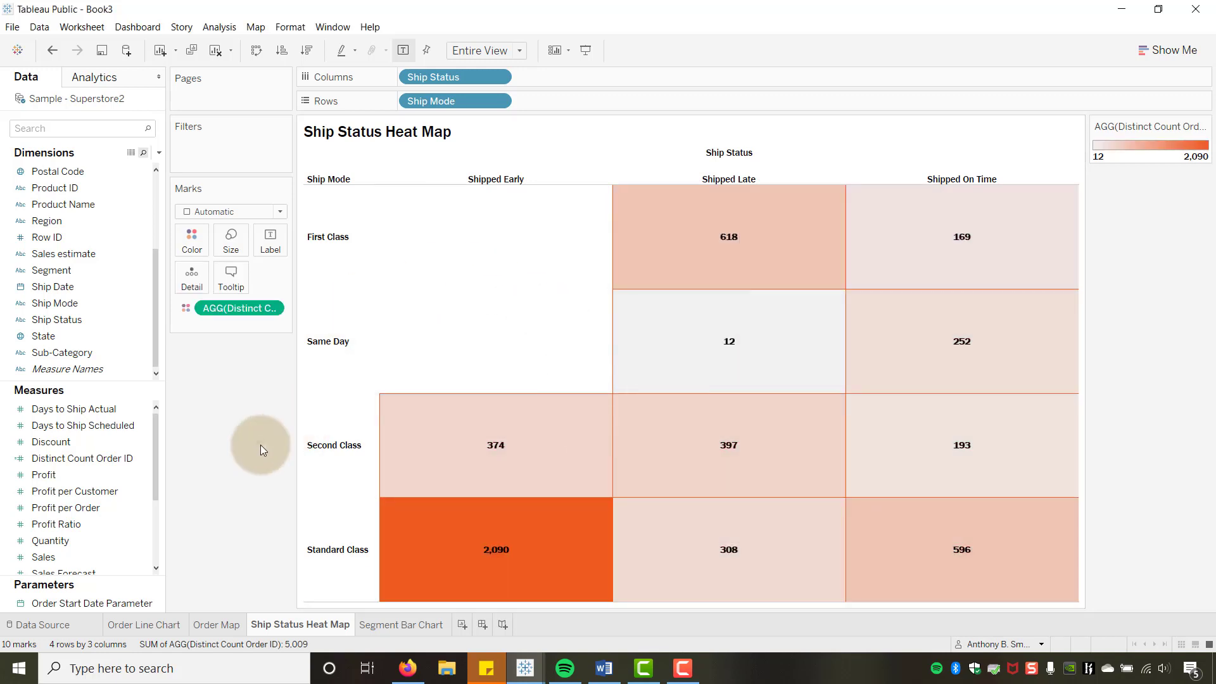
pyautogui.moveTo(700, 462)
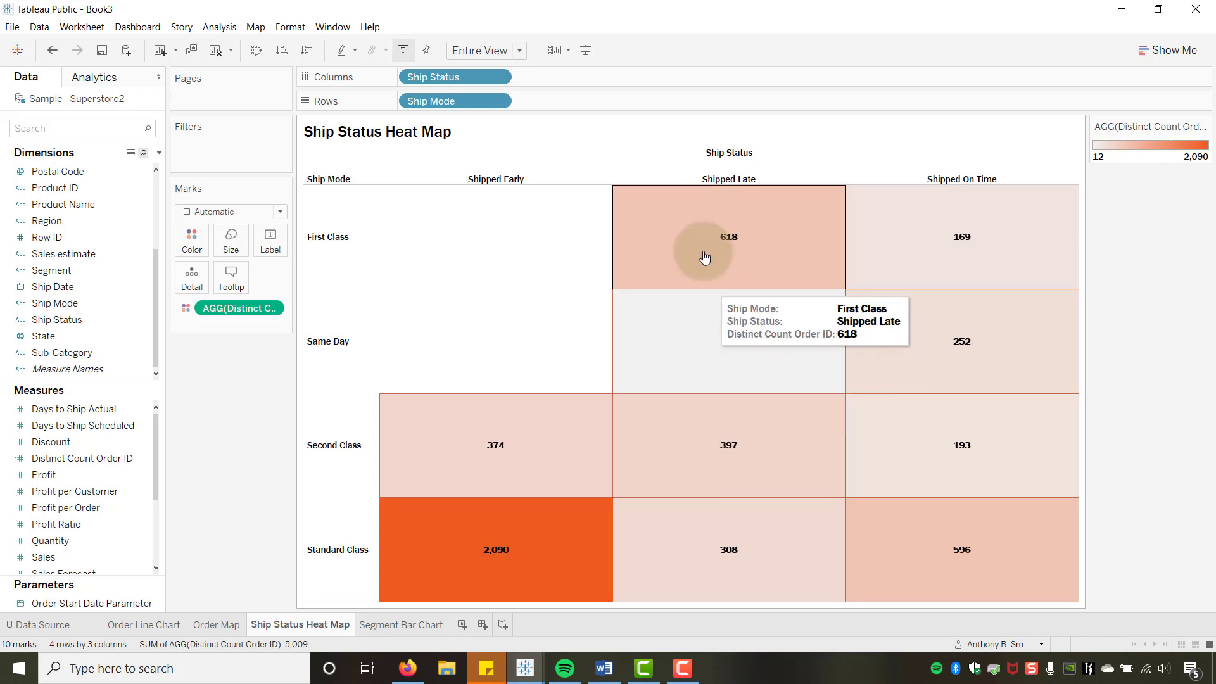
# Set the heat map's row divider borders to None for both pane and header.
pyautogui.rightClick(526, 239)
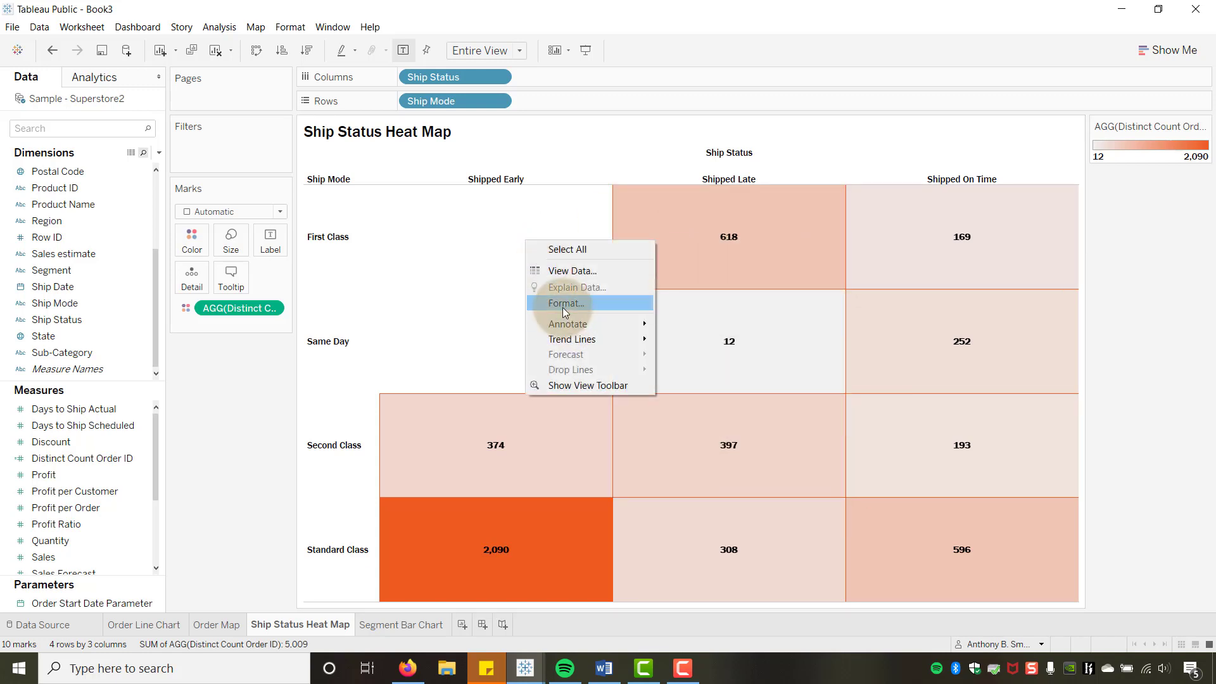
pyautogui.click(563, 305)
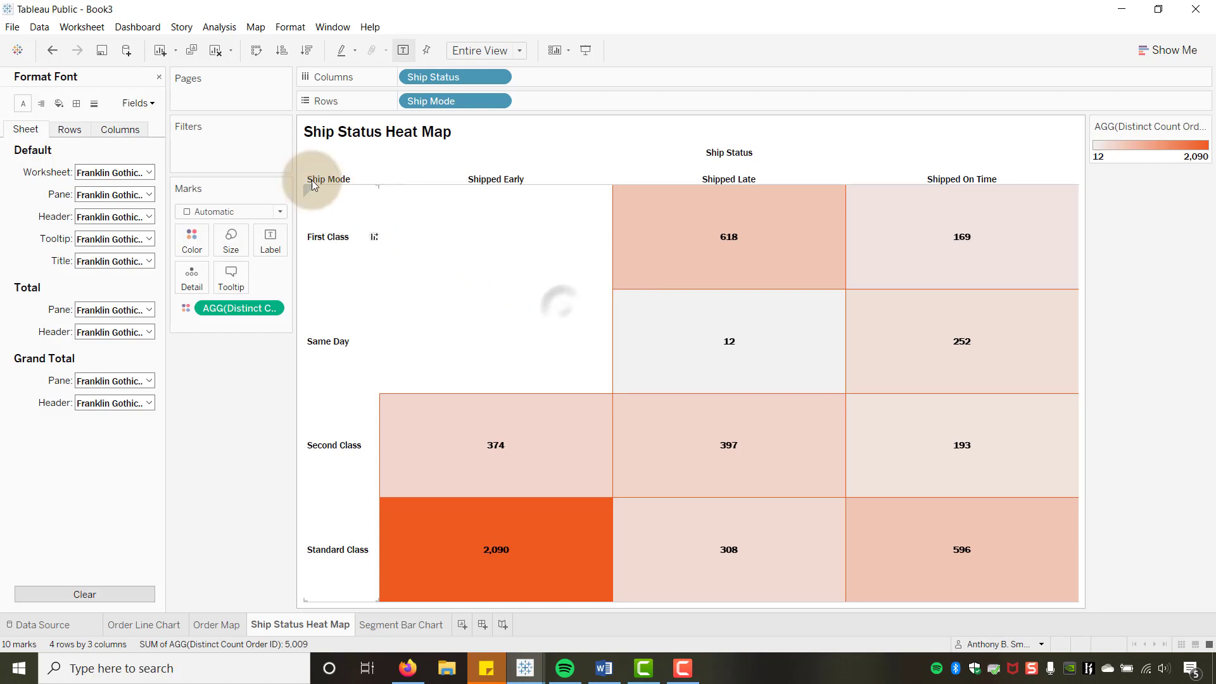
pyautogui.click(77, 103)
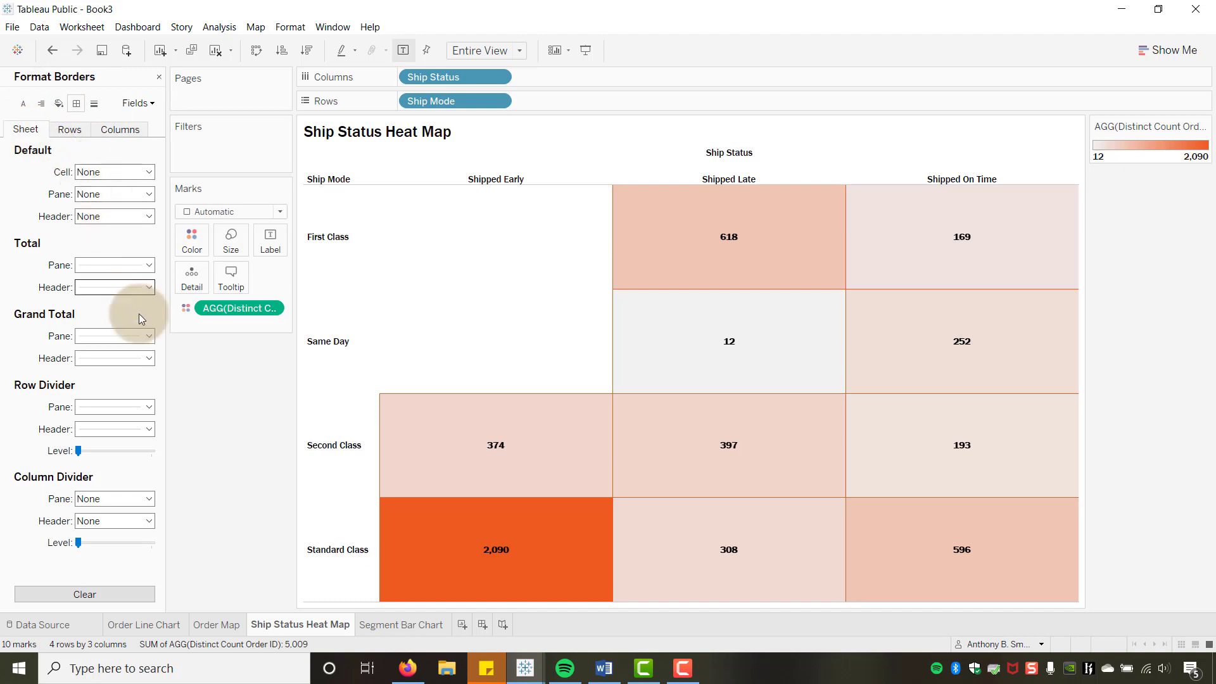
pyautogui.click(147, 407)
pyautogui.click(138, 424)
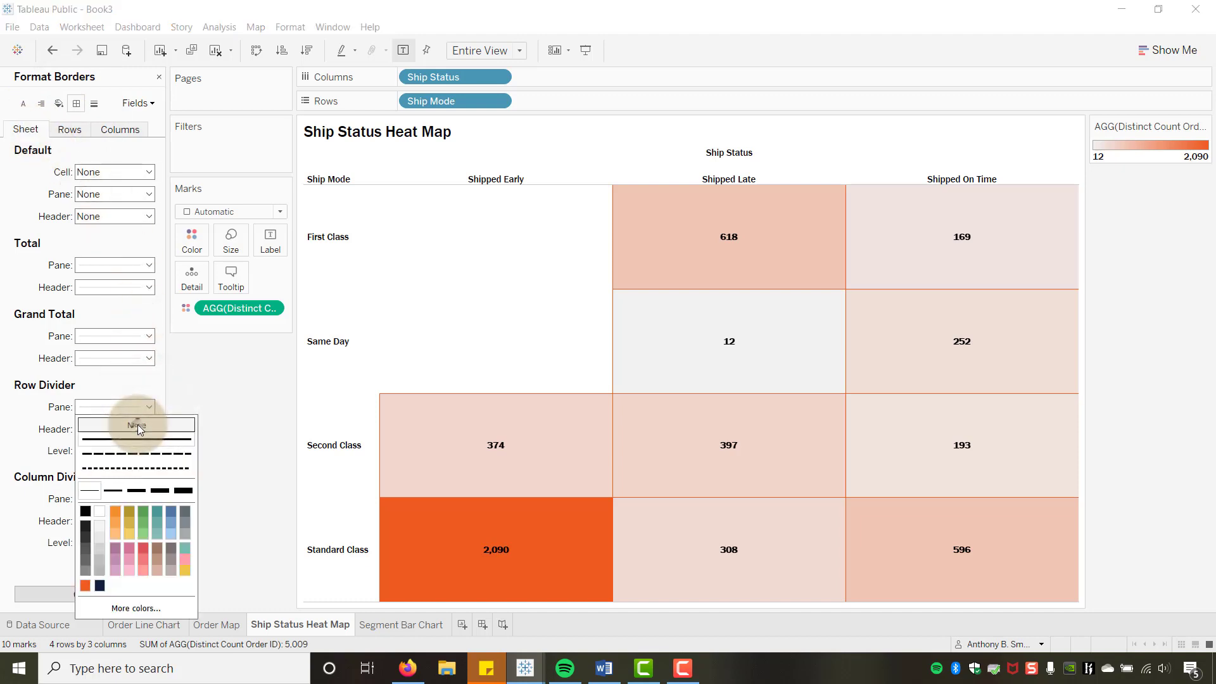
pyautogui.click(233, 394)
pyautogui.click(226, 517)
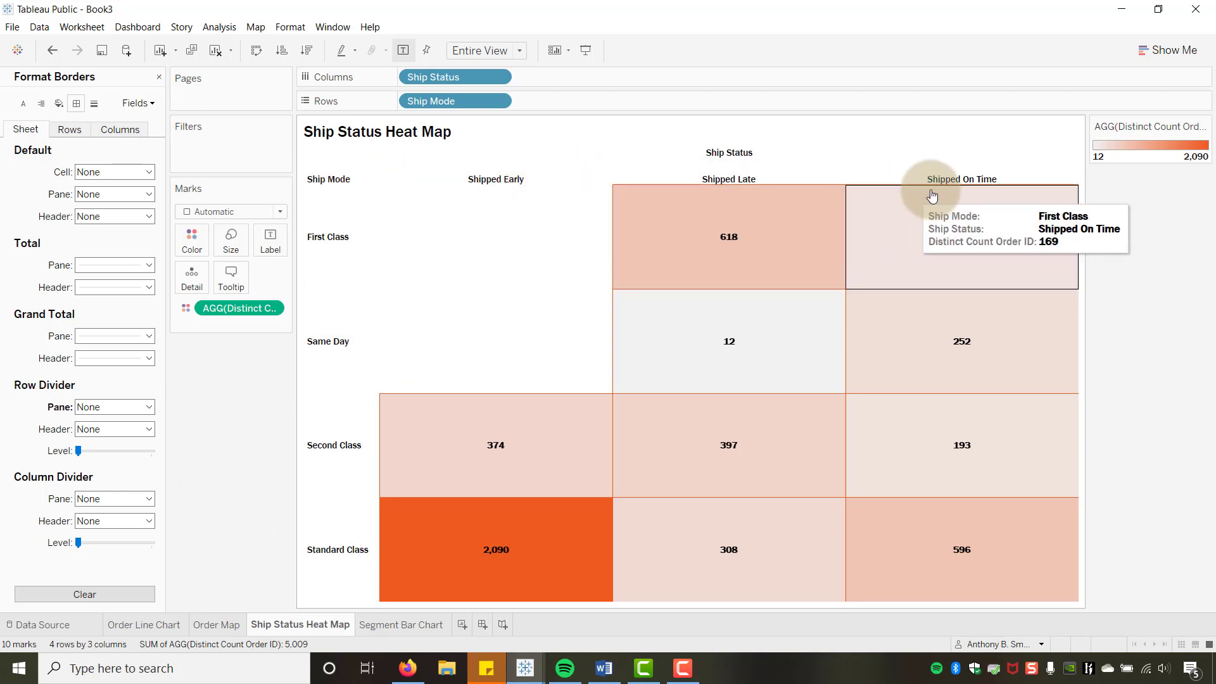
pyautogui.click(255, 448)
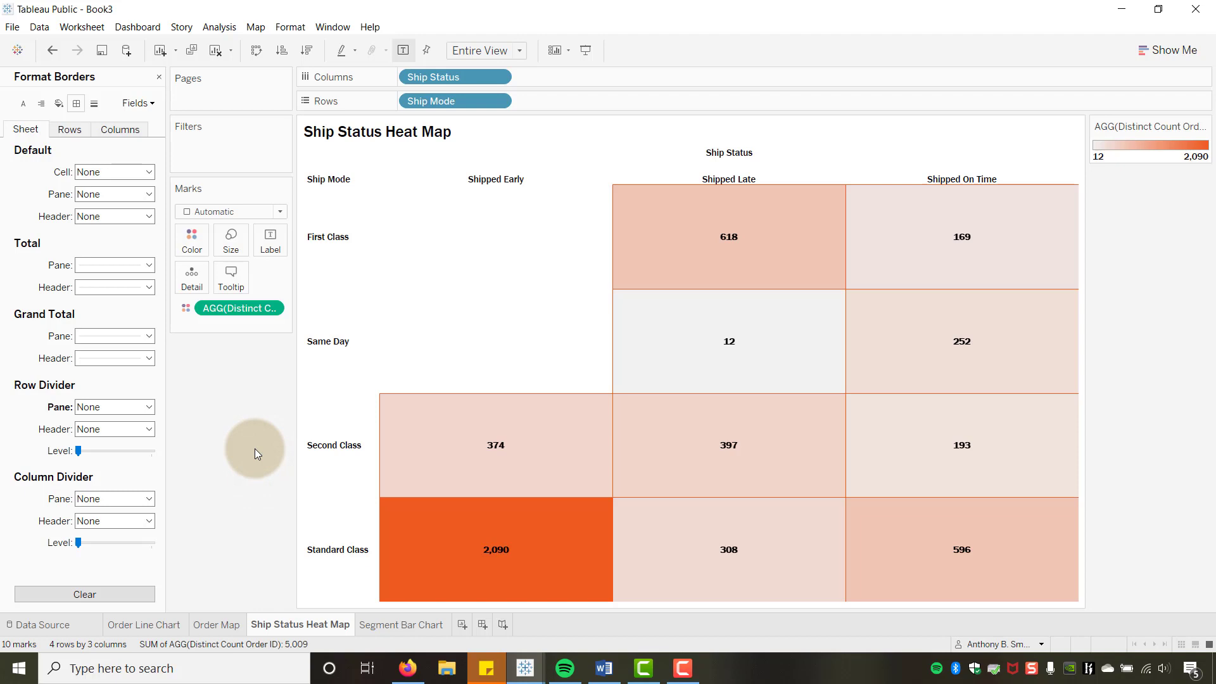
pyautogui.click(159, 78)
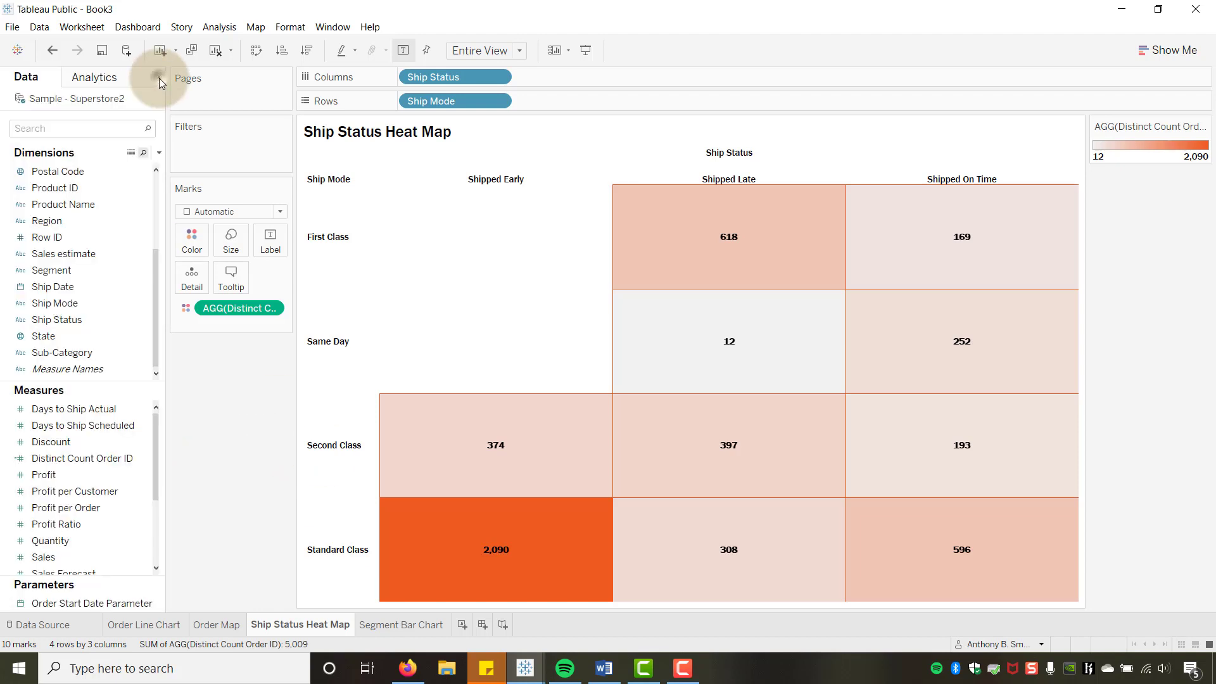
# Filter the heat map by Date Range, keeping only the True value.
pyautogui.click(95, 320)
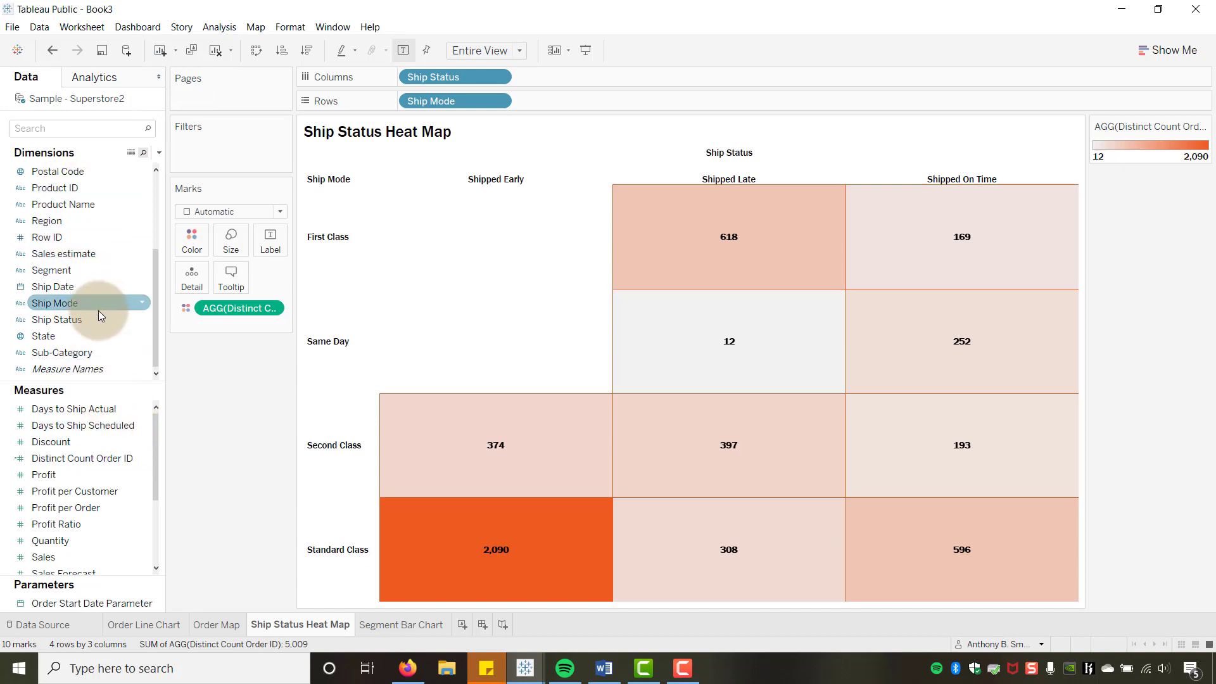
pyautogui.moveTo(155, 304); pyautogui.dragTo(155, 222)
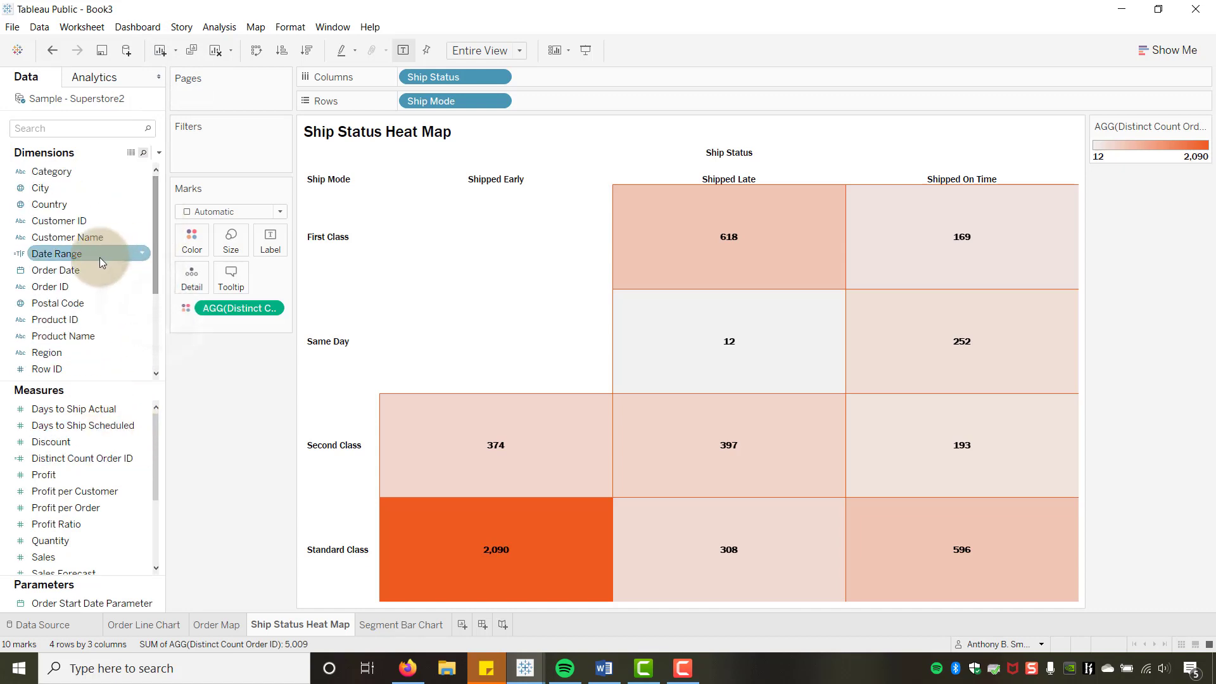
pyautogui.moveTo(101, 257); pyautogui.dragTo(217, 144)
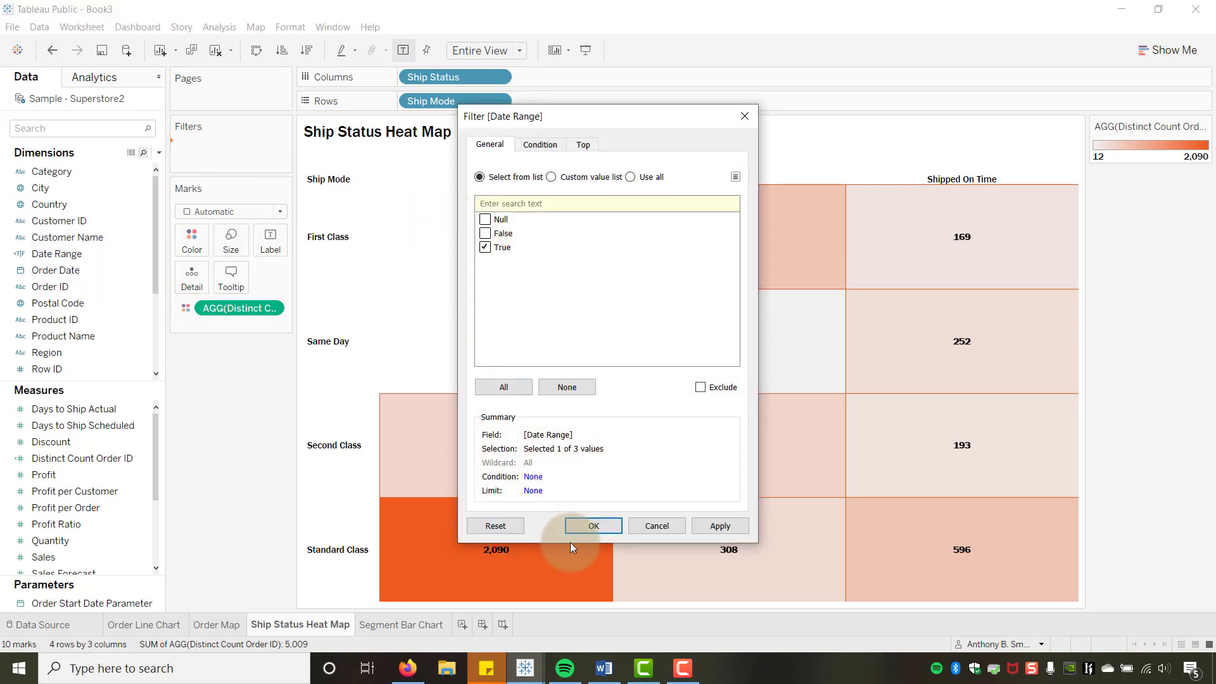
pyautogui.click(594, 526)
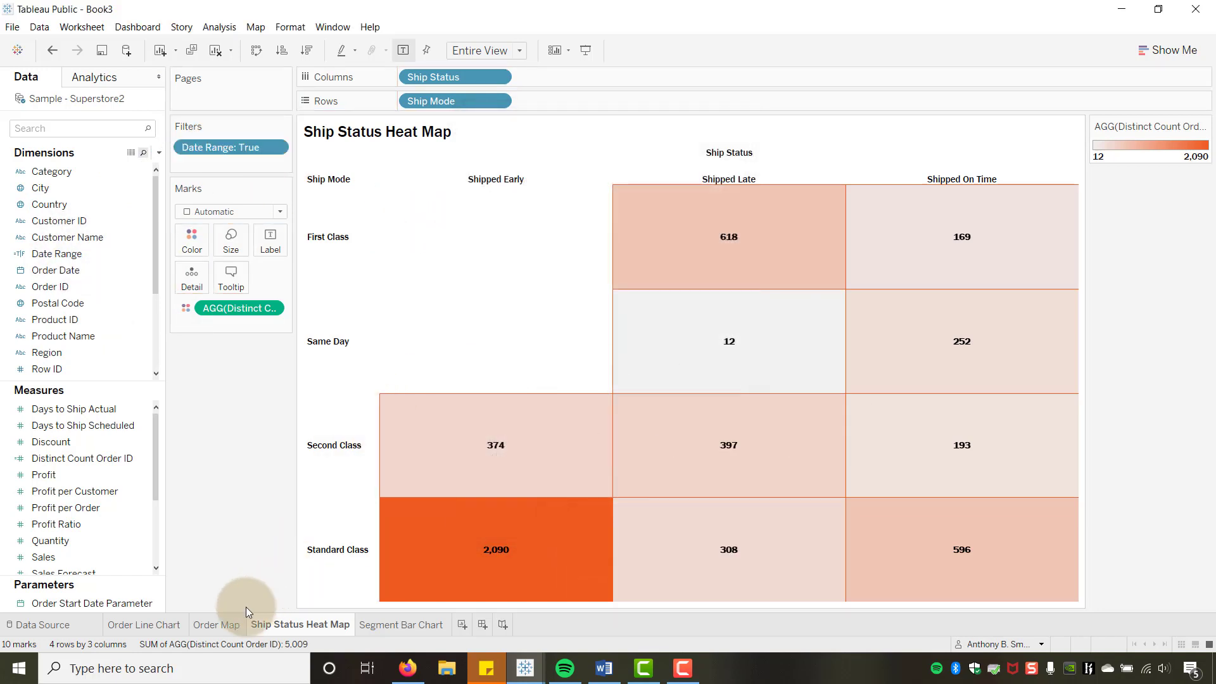
# On the Segment Bar Chart sheet, place Distinct Count Order ID on Columns.
pyautogui.click(229, 624)
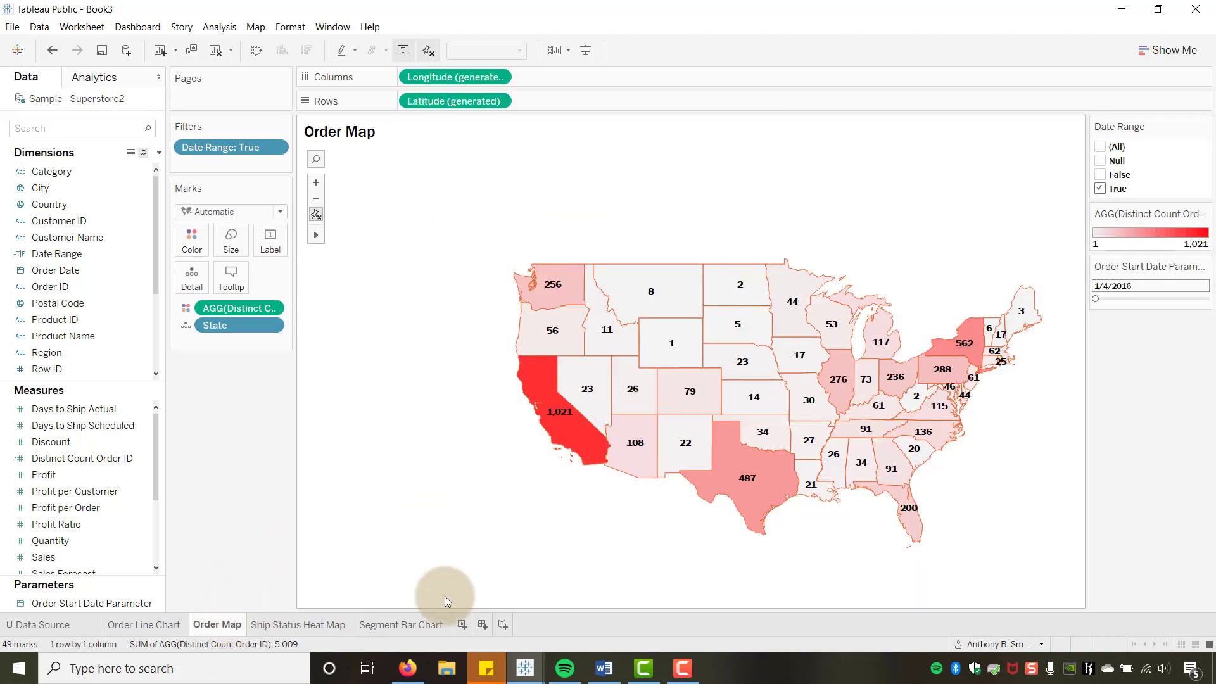
pyautogui.click(329, 626)
pyautogui.click(386, 625)
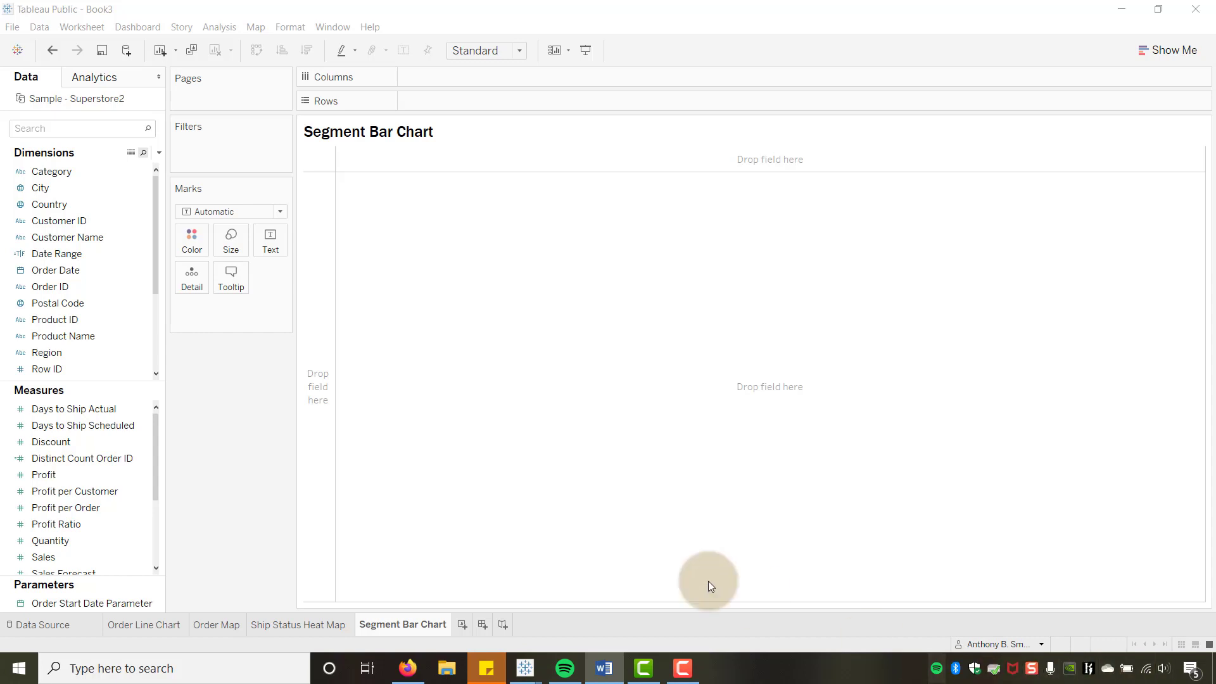
pyautogui.click(38, 255)
pyautogui.click(86, 442)
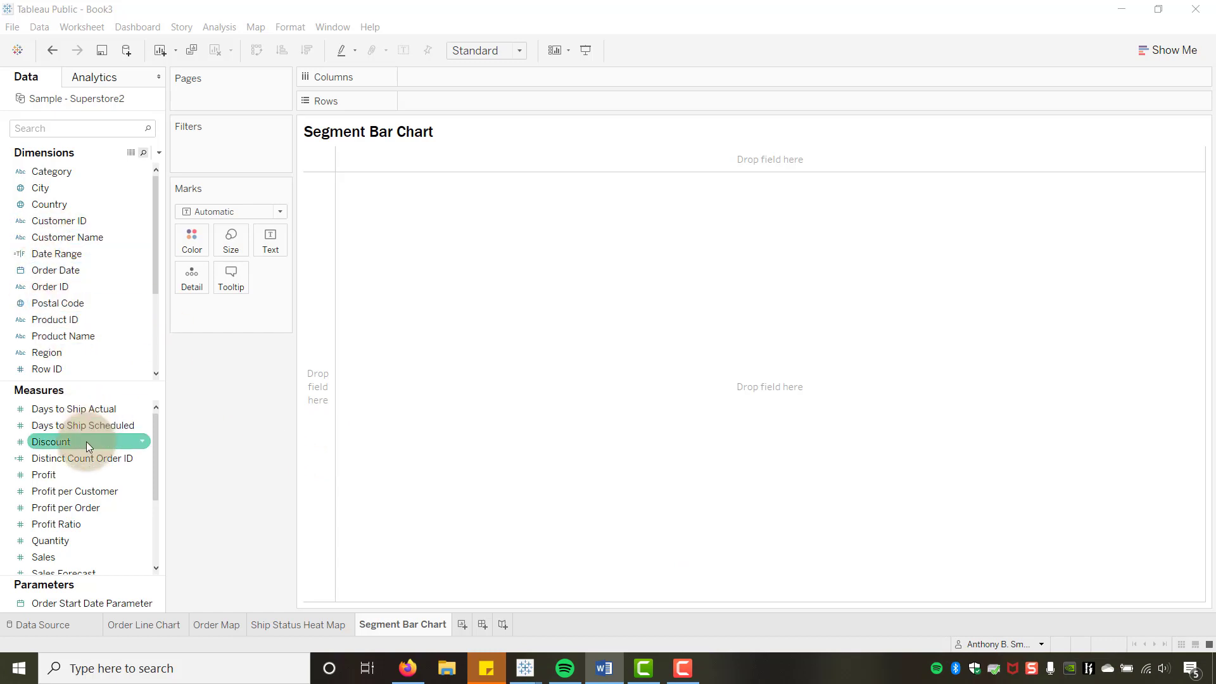
pyautogui.click(86, 457)
pyautogui.moveTo(85, 458); pyautogui.dragTo(480, 77)
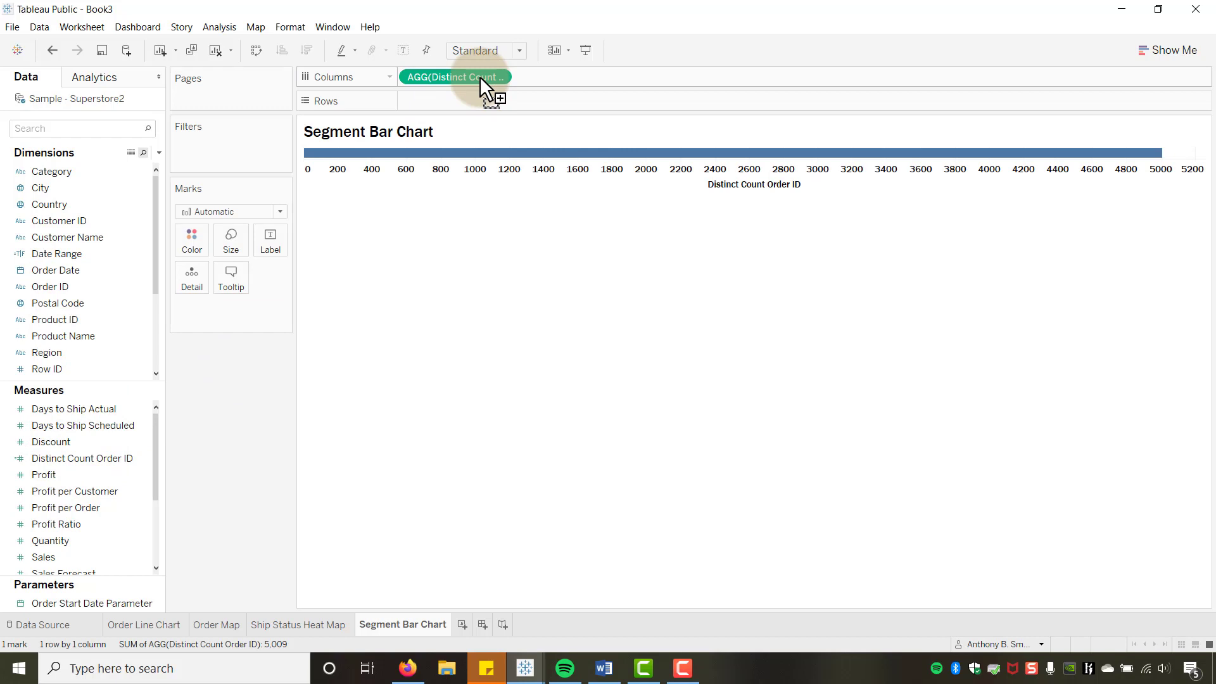
pyautogui.moveTo(480, 76); pyautogui.dragTo(480, 76)
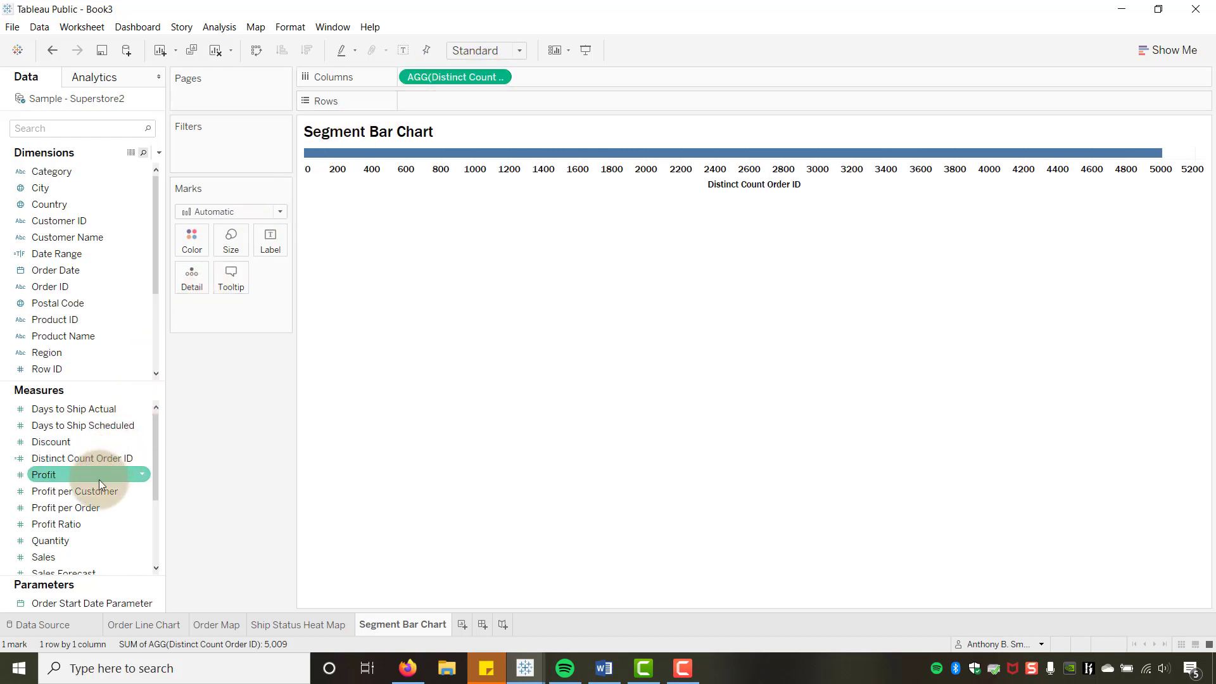
# Place the Segment dimension on Rows and fit the bar chart to Entire View.
pyautogui.scroll(-3, 95, 506)
pyautogui.scroll(3, 92, 481)
pyautogui.scroll(-3, 89, 293)
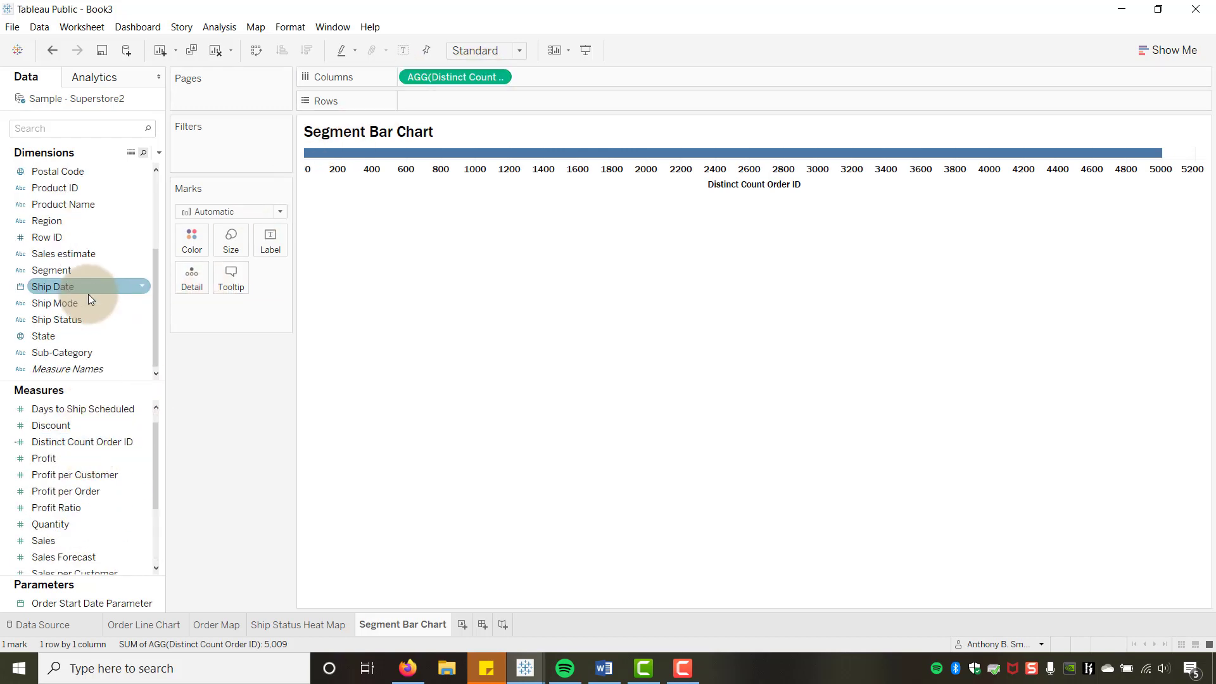
pyautogui.scroll(3, 45, 229)
pyautogui.scroll(-3, 60, 241)
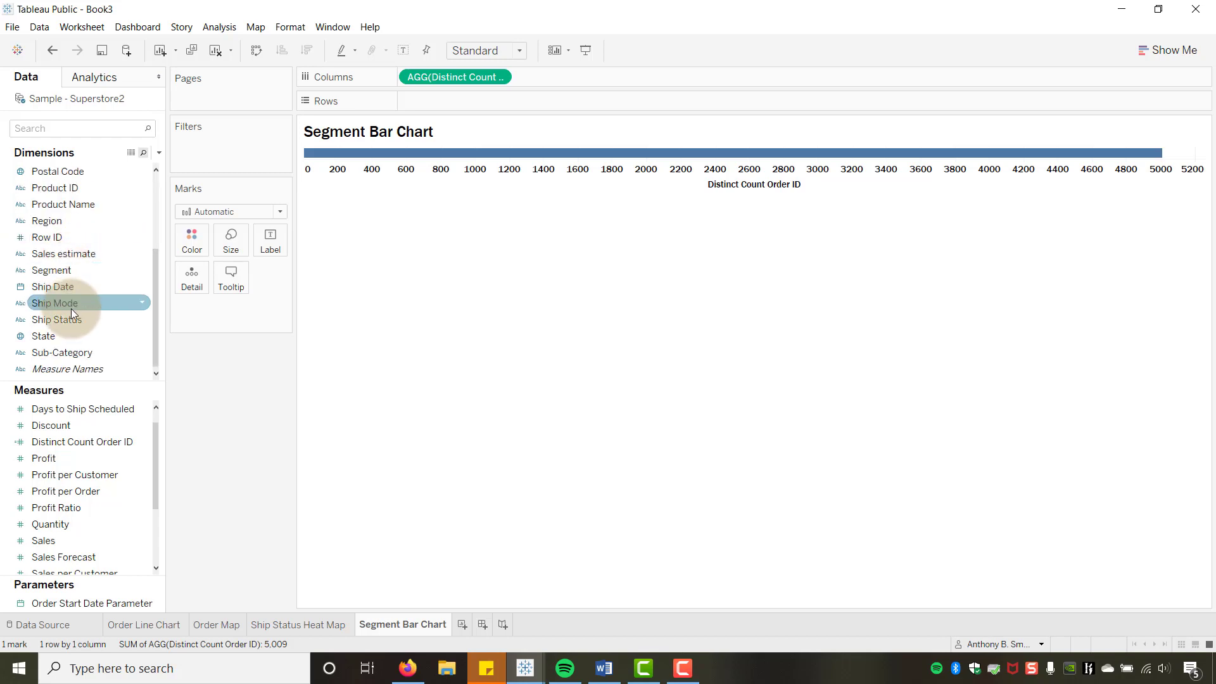
pyautogui.scroll(1, 70, 296)
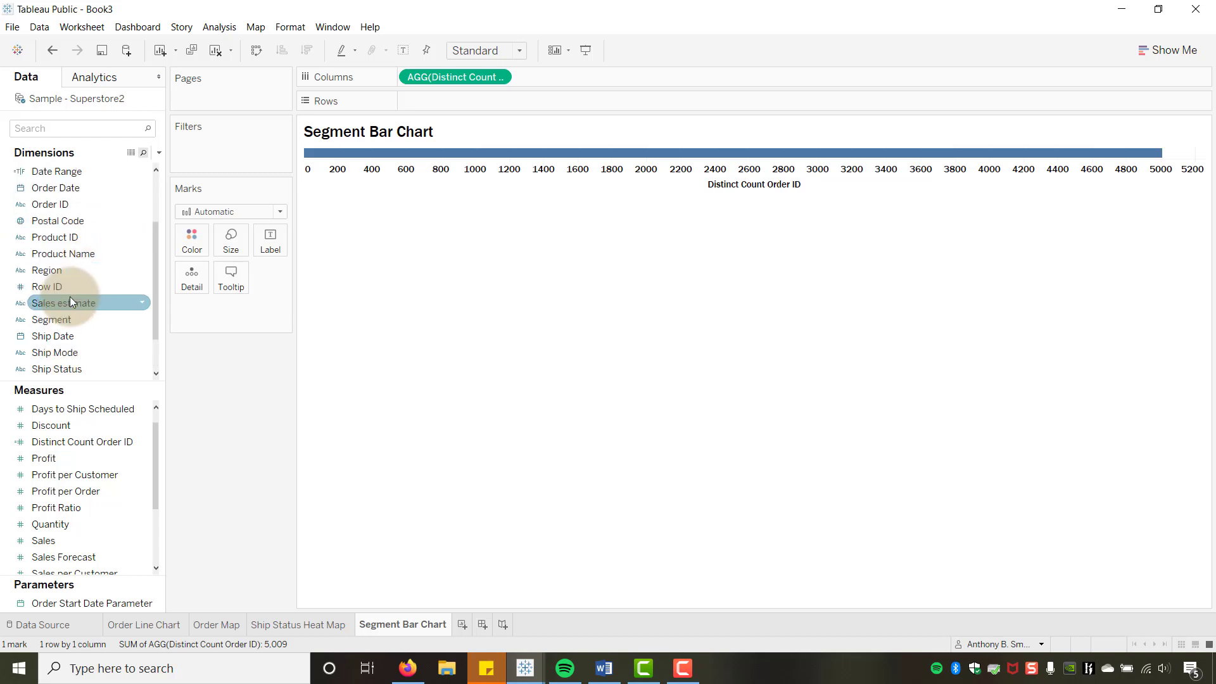
pyautogui.moveTo(60, 321); pyautogui.dragTo(453, 101)
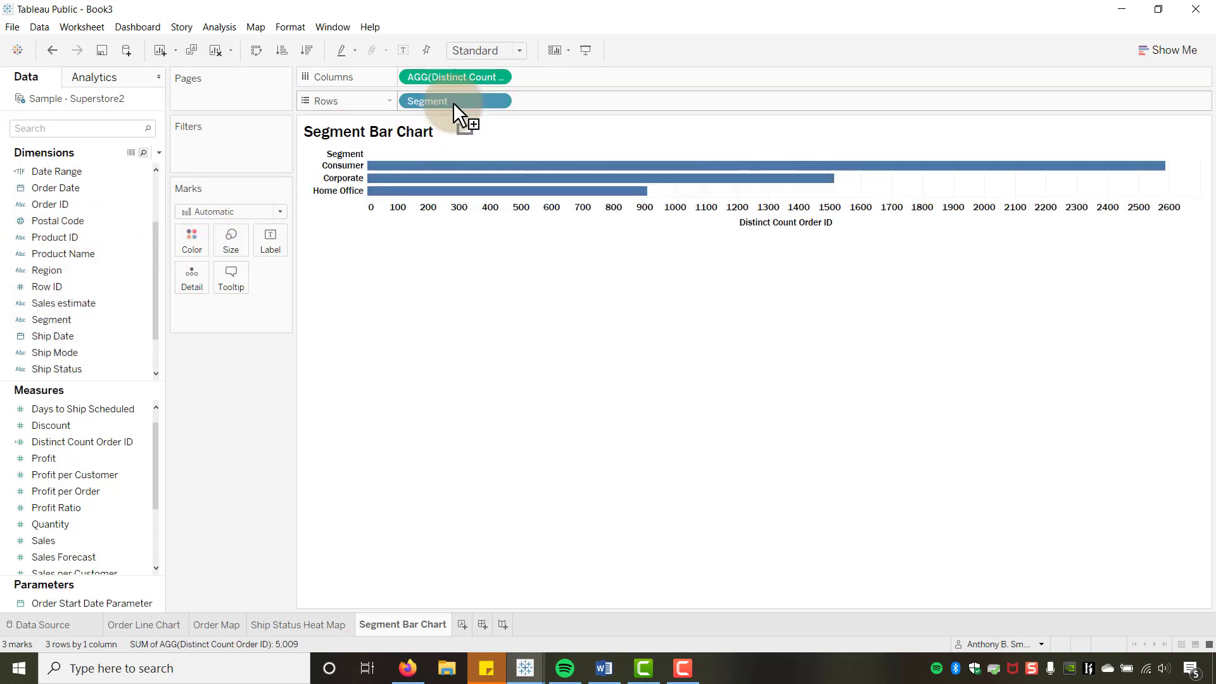
pyautogui.click(519, 51)
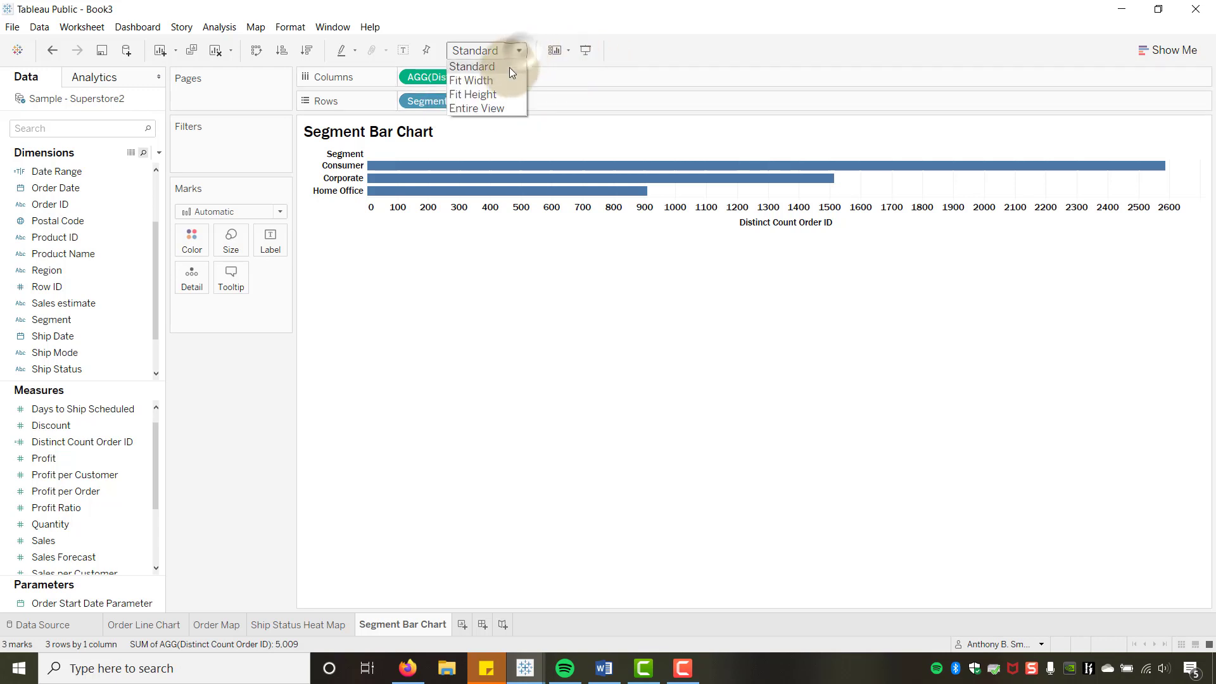
pyautogui.click(489, 109)
# On the Ship Status Heat Map sheet, sort Ship Mode manually so Same Day comes before First Class.
pyautogui.moveTo(490, 195)
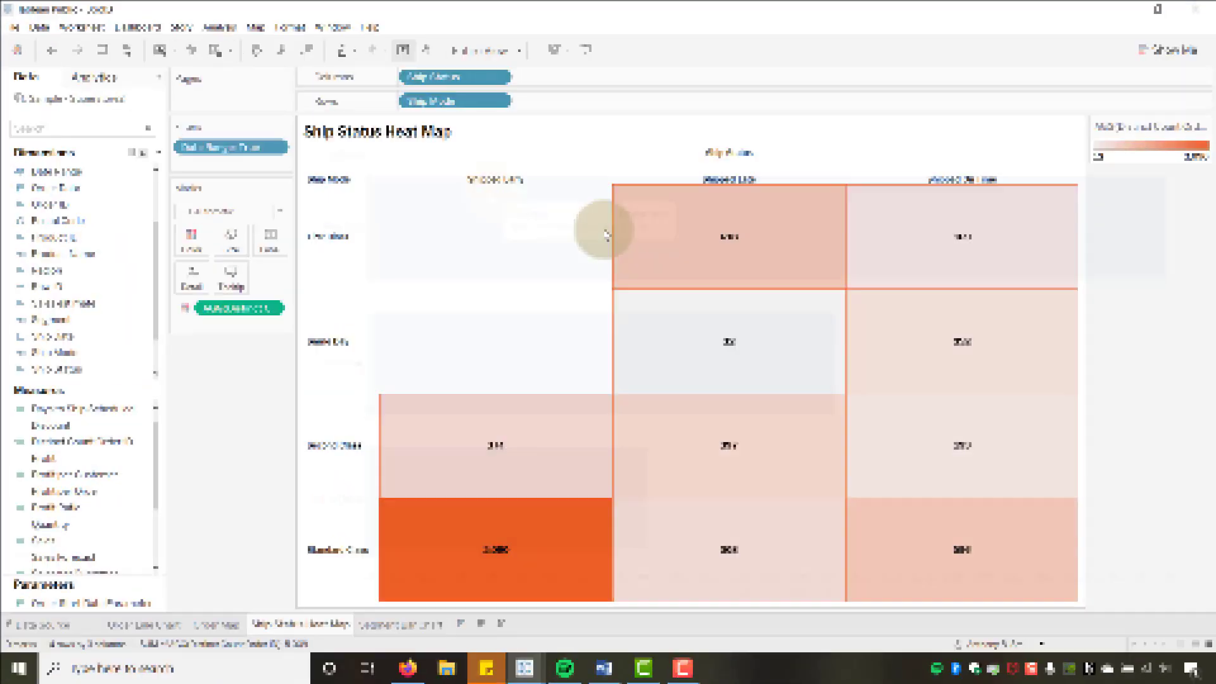
pyautogui.moveTo(672, 236)
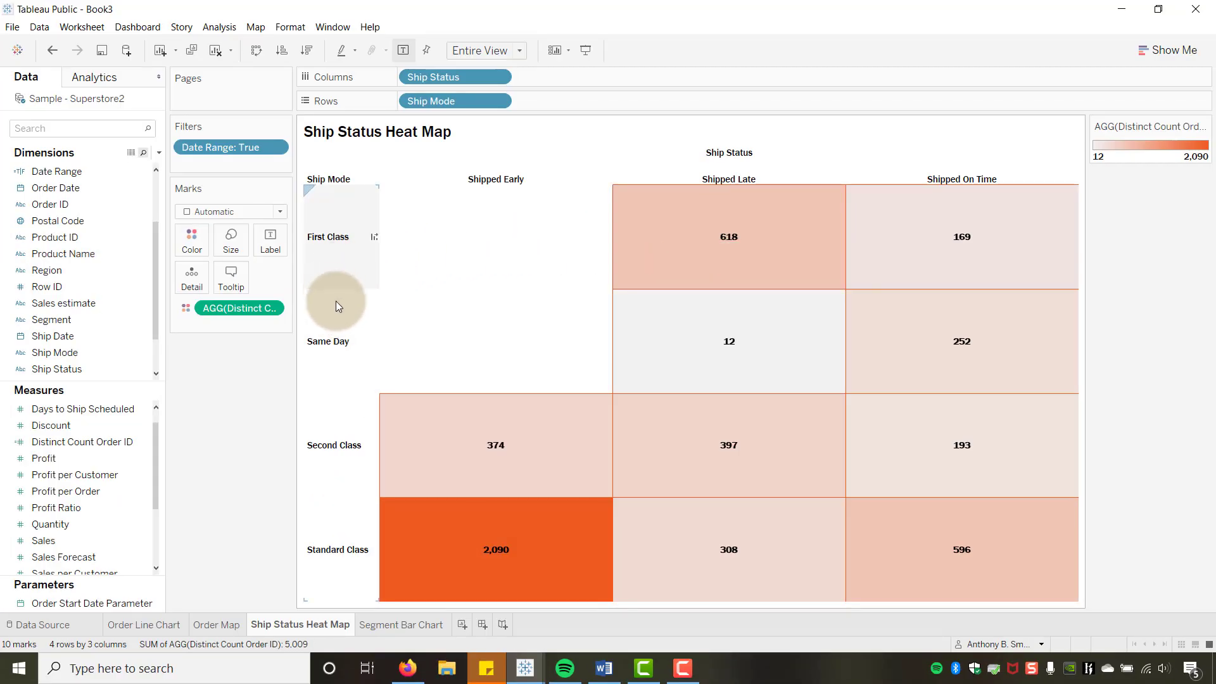
pyautogui.rightClick(462, 105)
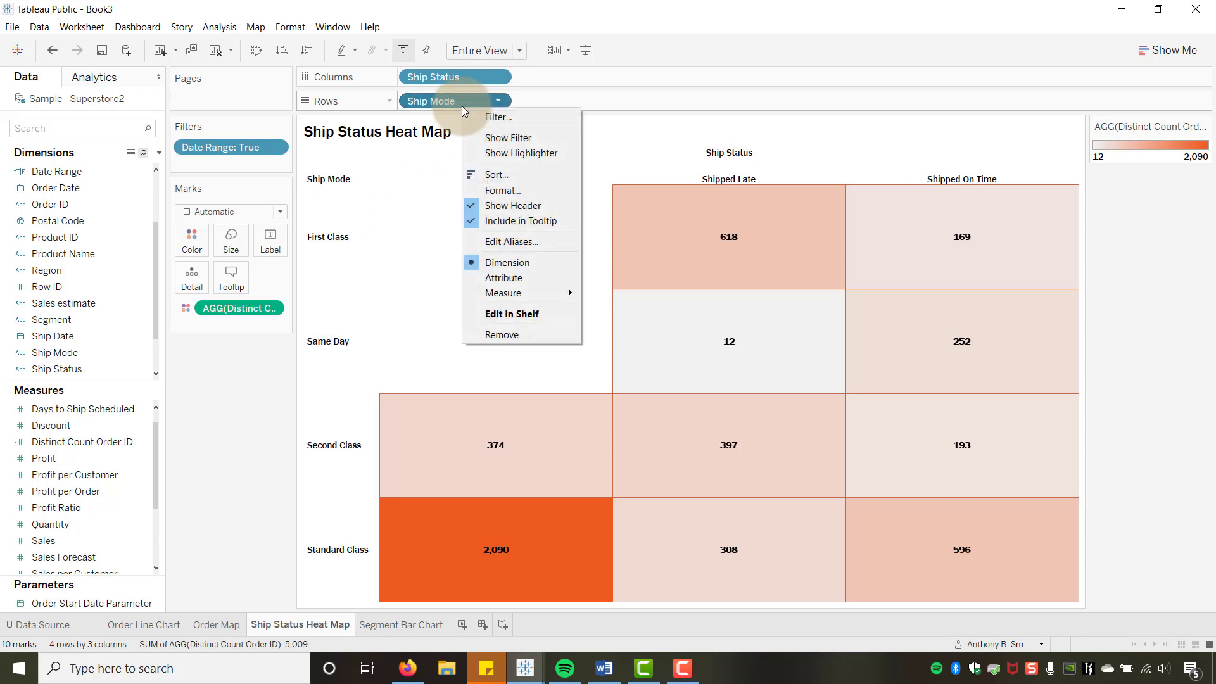
pyautogui.click(493, 174)
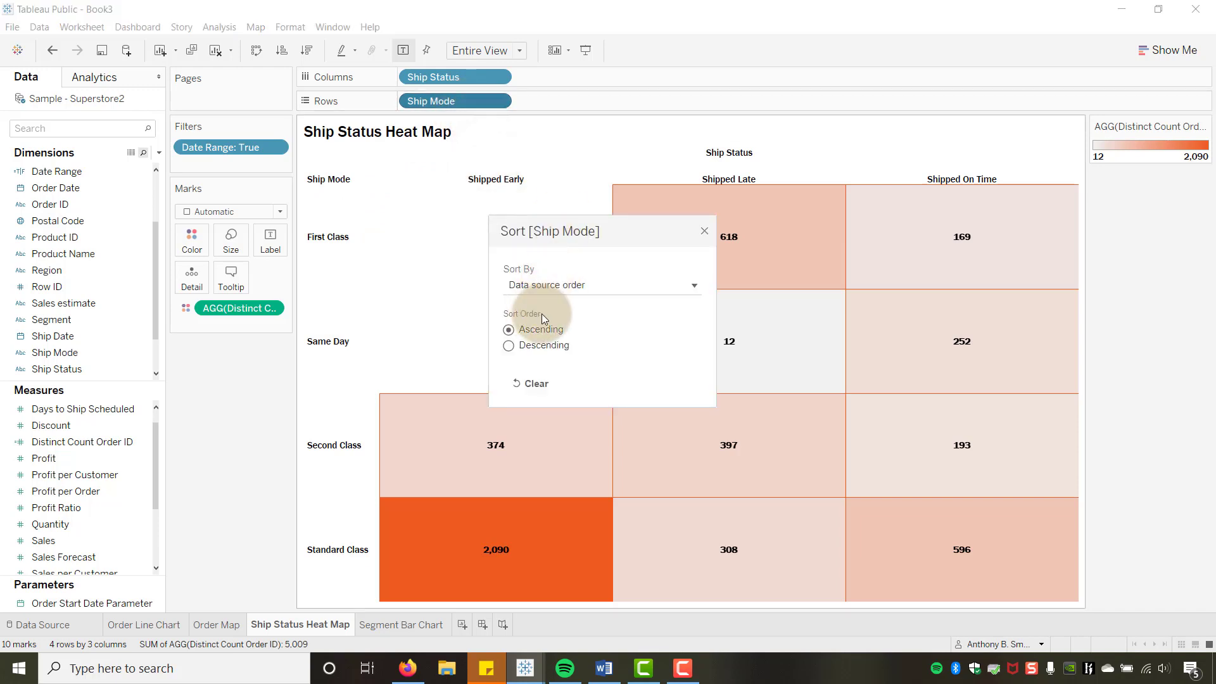
pyautogui.click(569, 284)
pyautogui.click(531, 345)
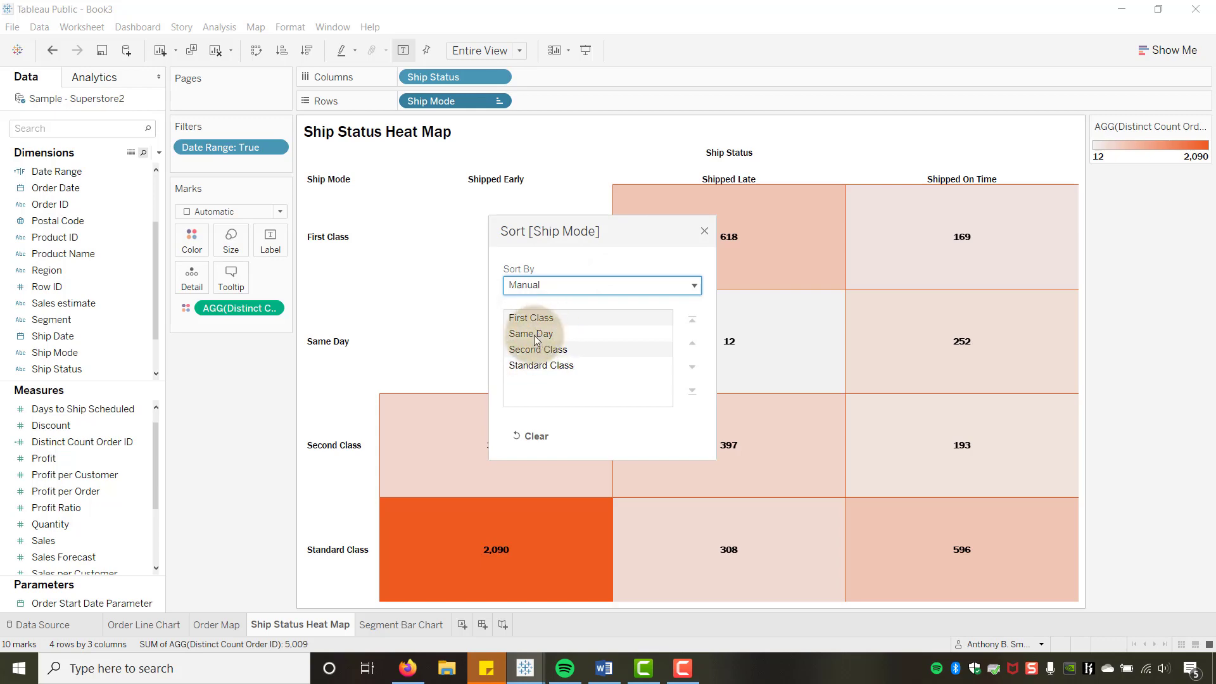
pyautogui.moveTo(534, 336); pyautogui.dragTo(535, 311)
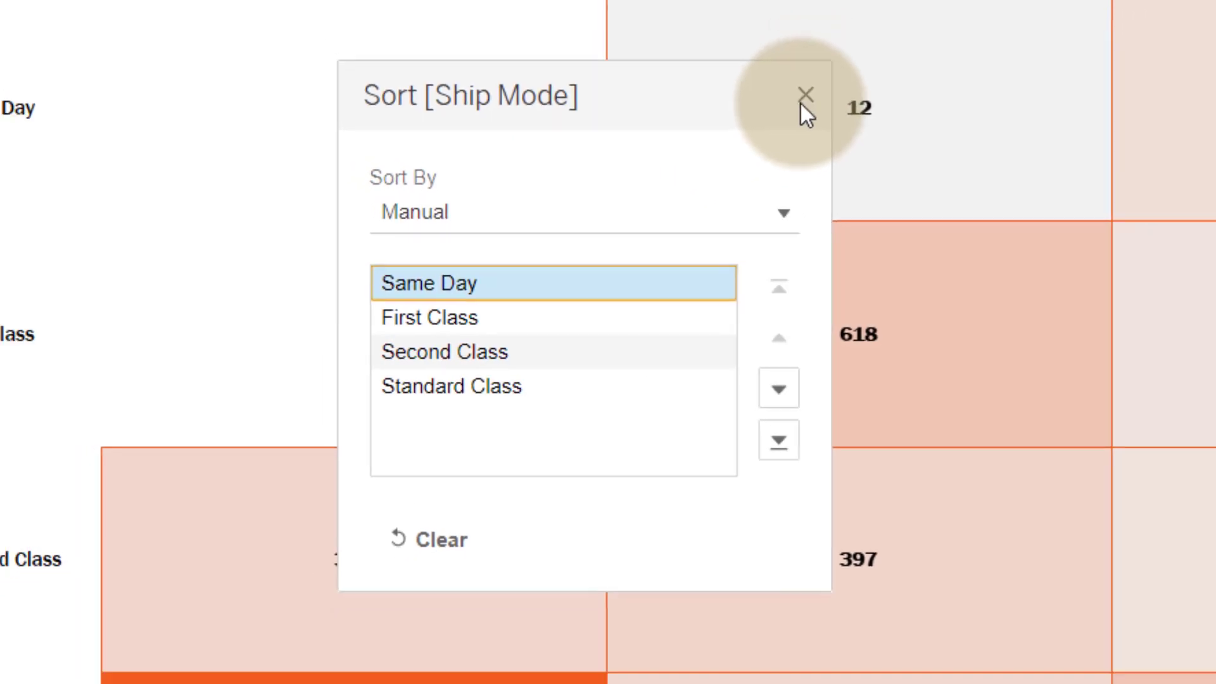
pyautogui.click(802, 100)
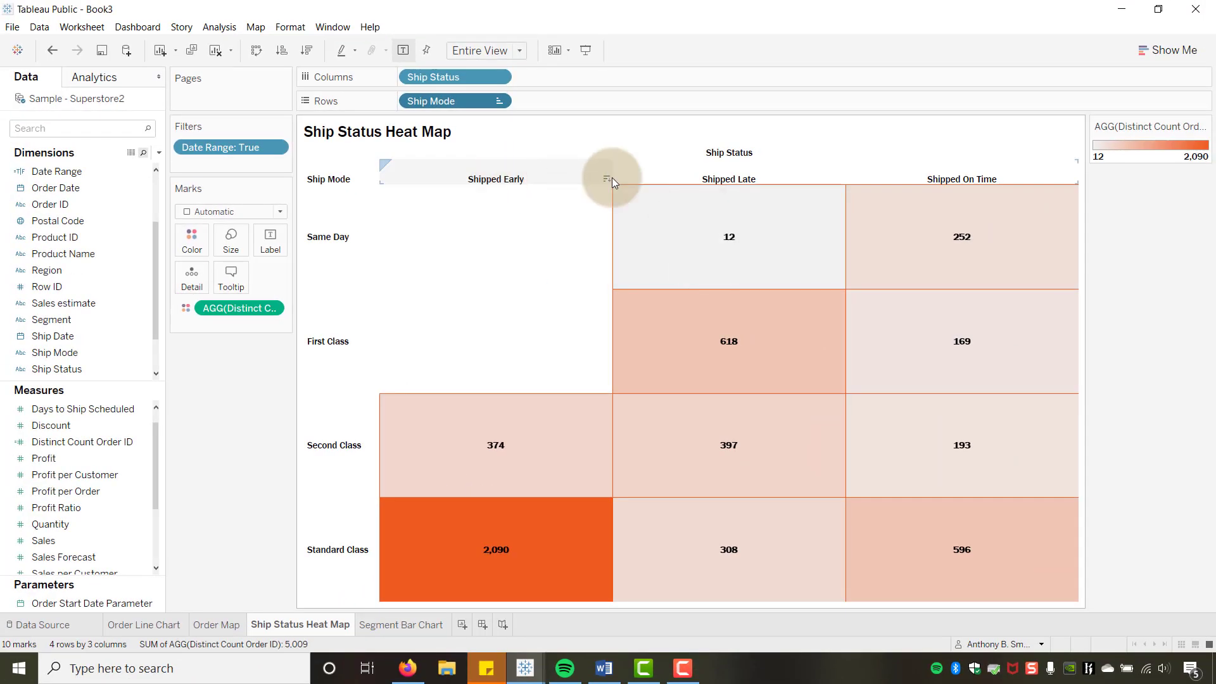
# Sort Ship Status manually so Shipped On Time comes before Shipped Late, and return to the Segment Bar Chart sheet.
pyautogui.rightClick(465, 81)
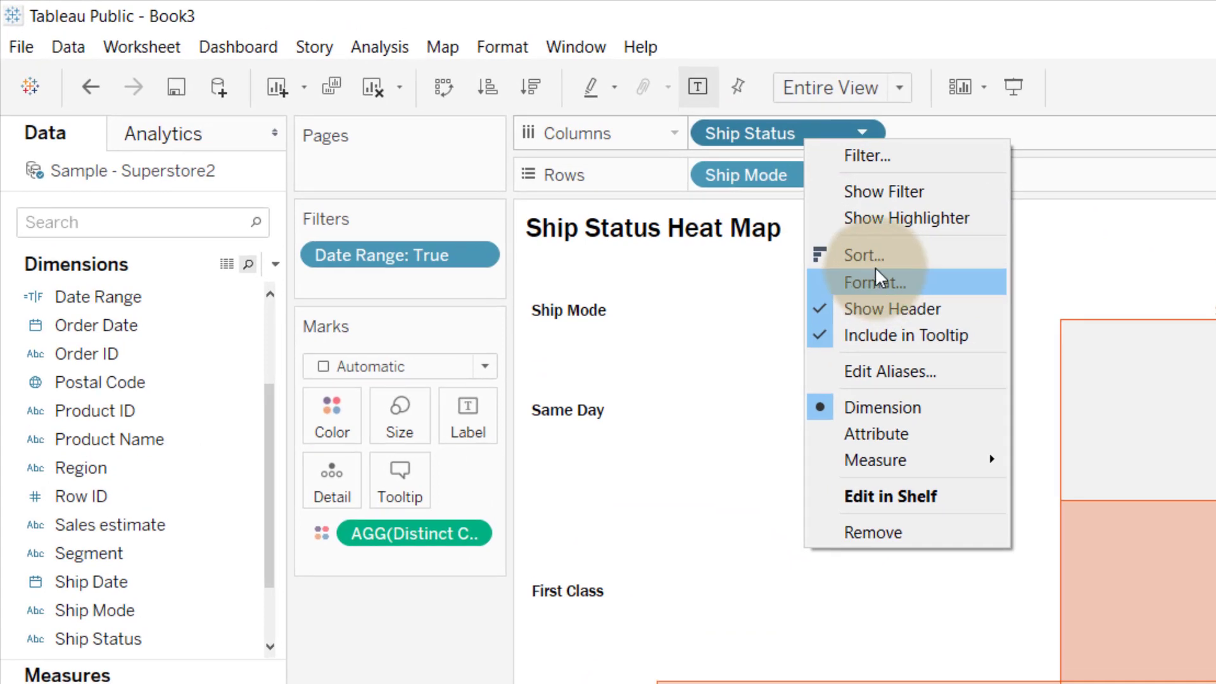
pyautogui.click(538, 159)
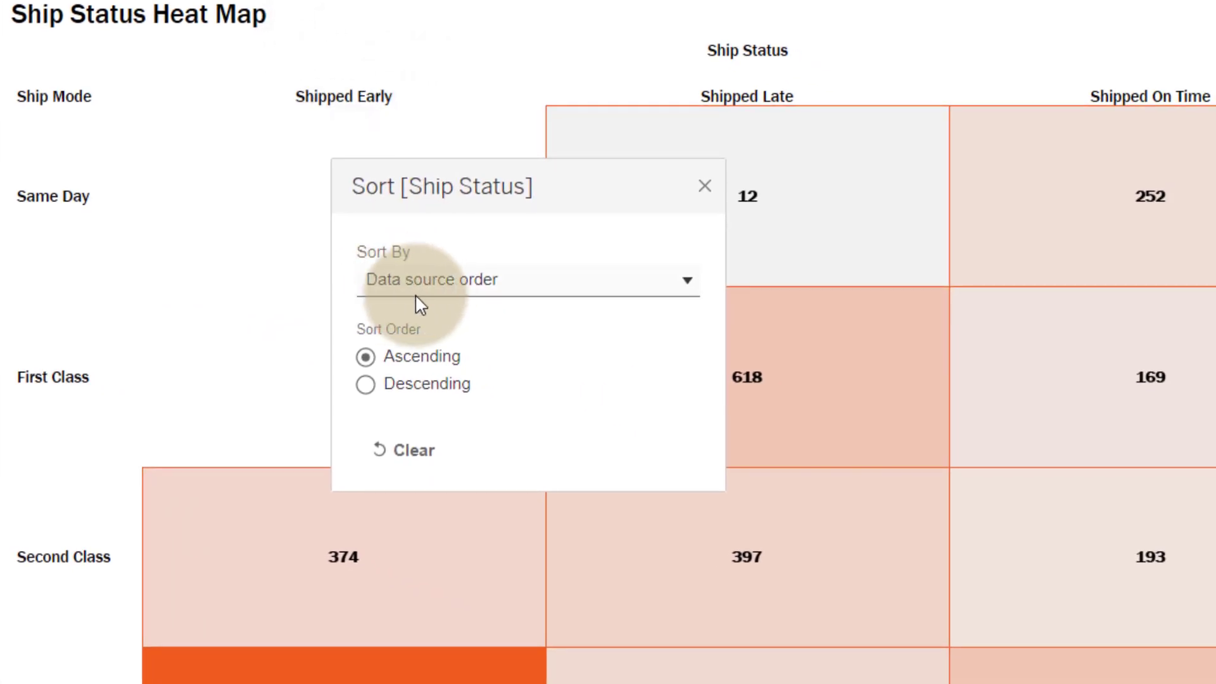
pyautogui.click(588, 355)
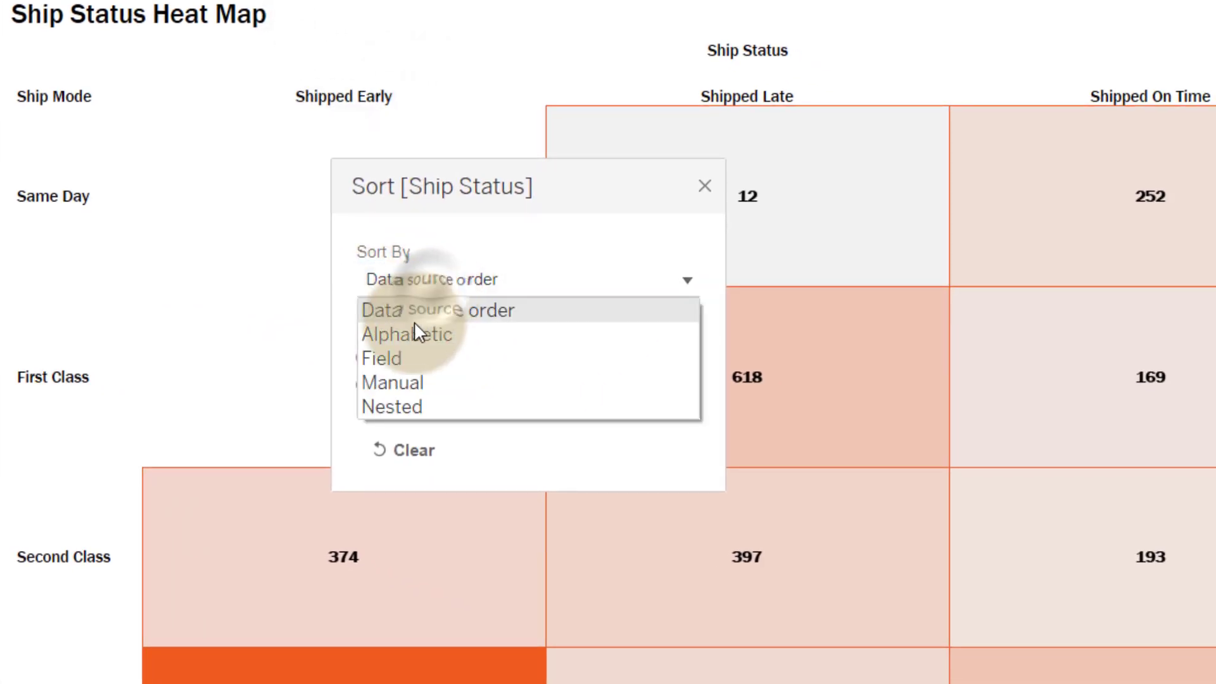
pyautogui.click(401, 381)
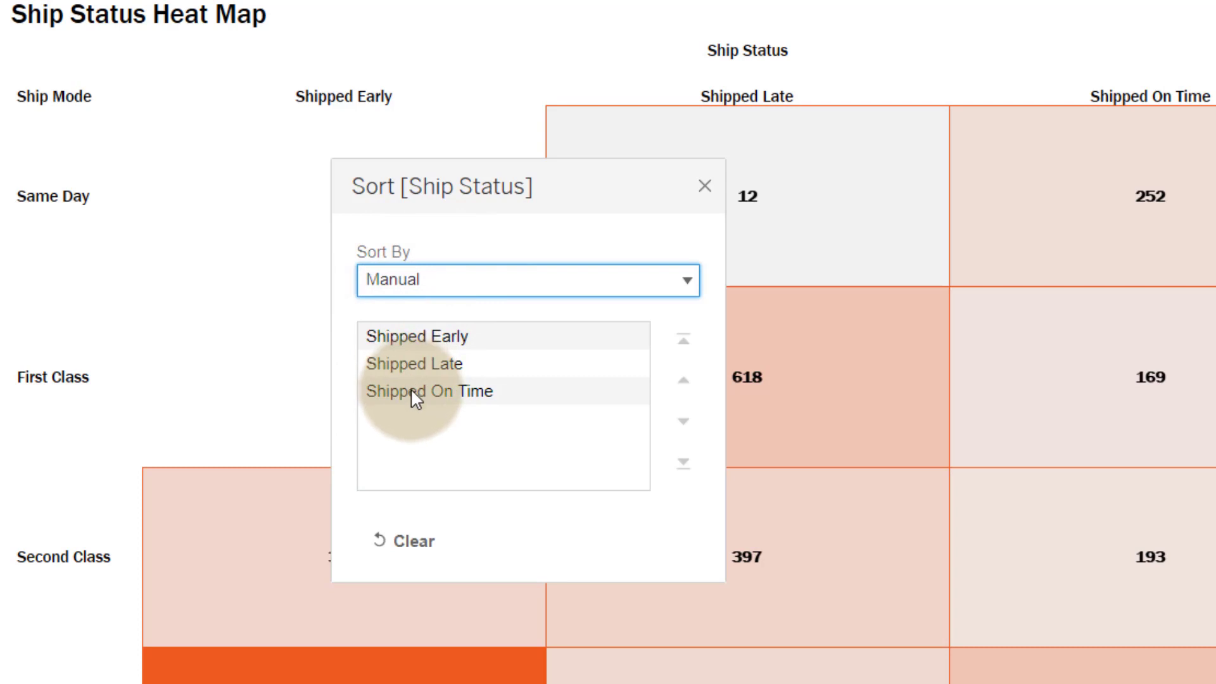
pyautogui.moveTo(422, 388); pyautogui.dragTo(423, 357)
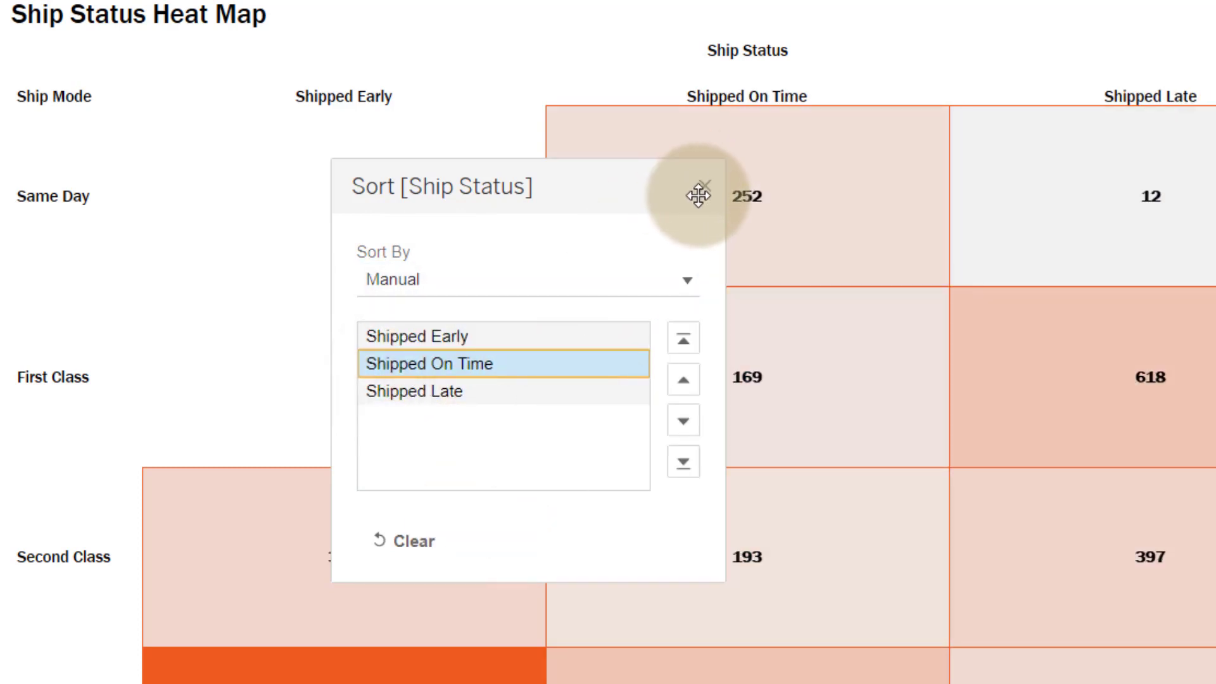
pyautogui.click(703, 187)
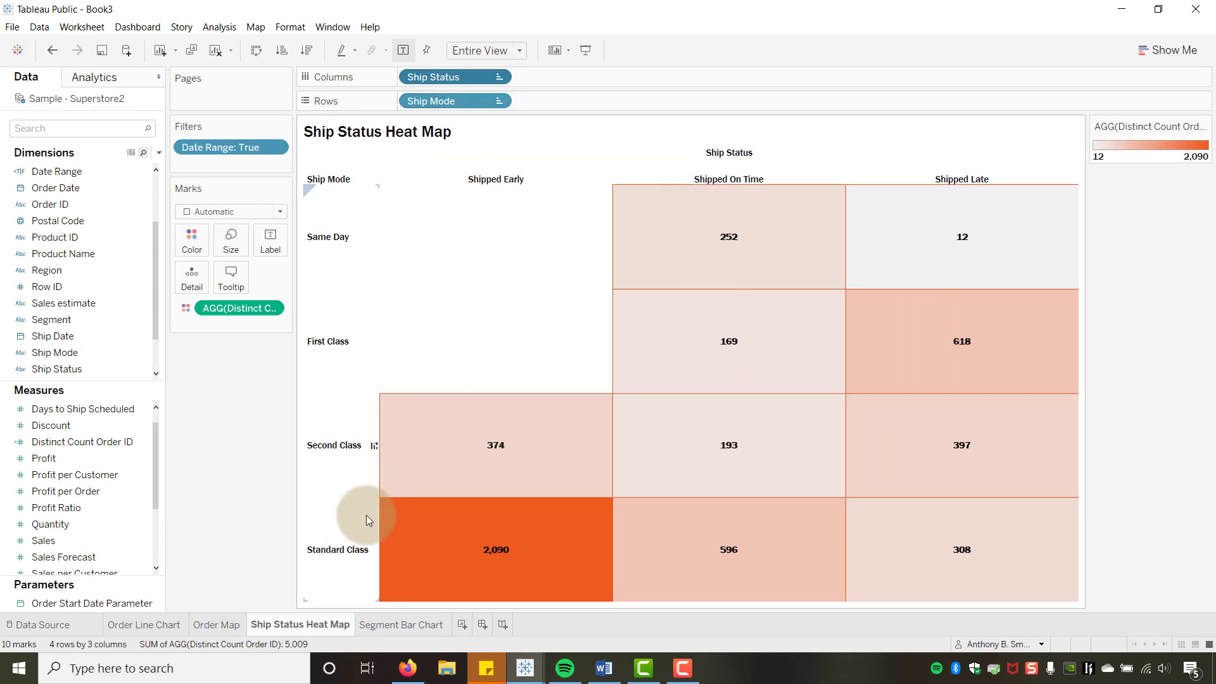
pyautogui.click(396, 624)
pyautogui.moveTo(446, 208)
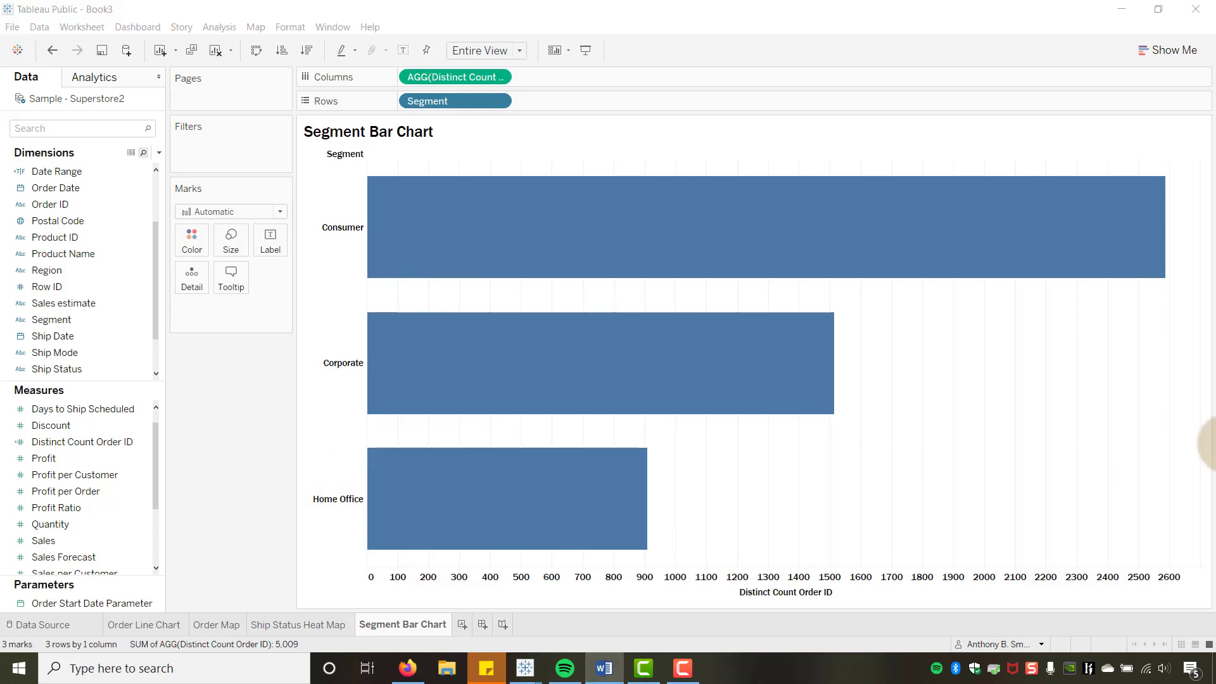
# Open worksheet formatting and hide the Segment field label and the Distinct Count Order ID axis header on the bar chart.
pyautogui.rightClick(912, 327)
pyautogui.click(955, 390)
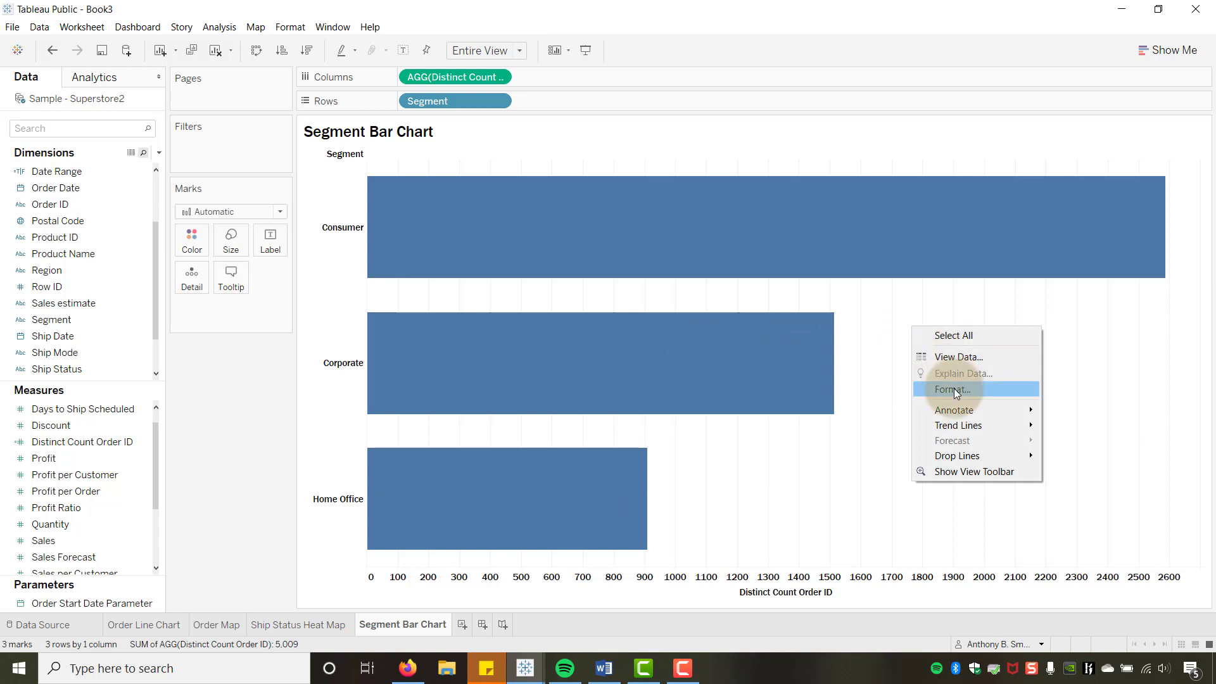
pyautogui.click(954, 389)
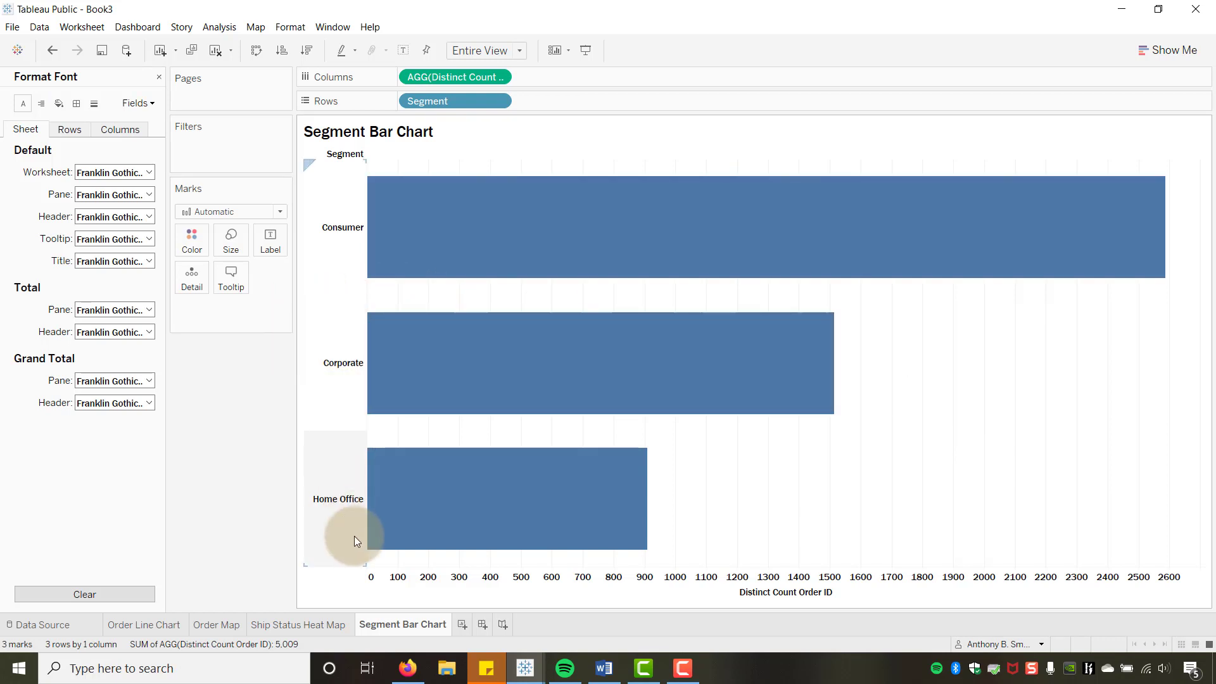
pyautogui.rightClick(341, 159)
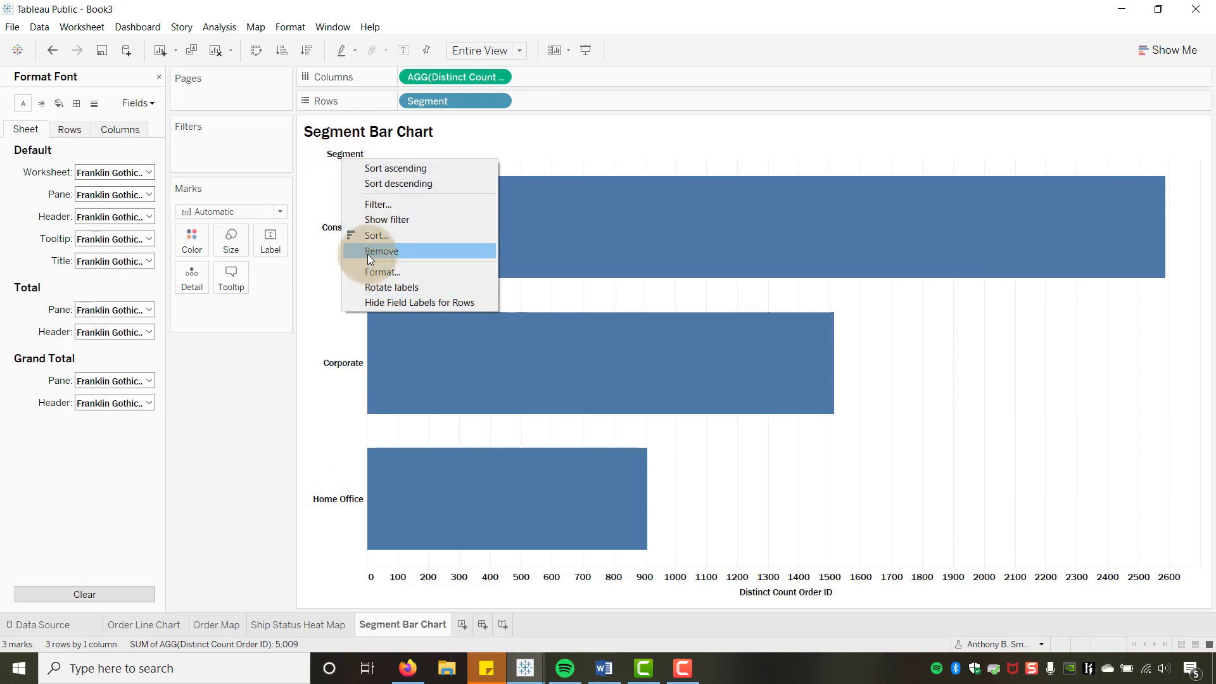
pyautogui.click(378, 302)
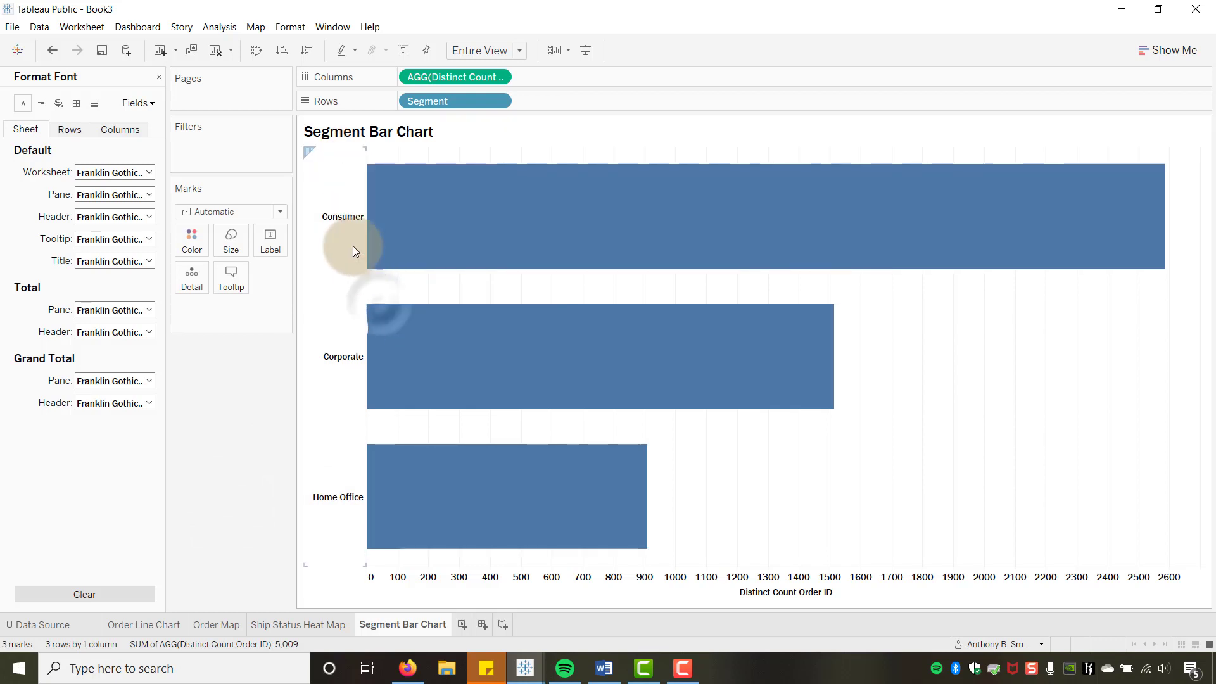
pyautogui.rightClick(776, 594)
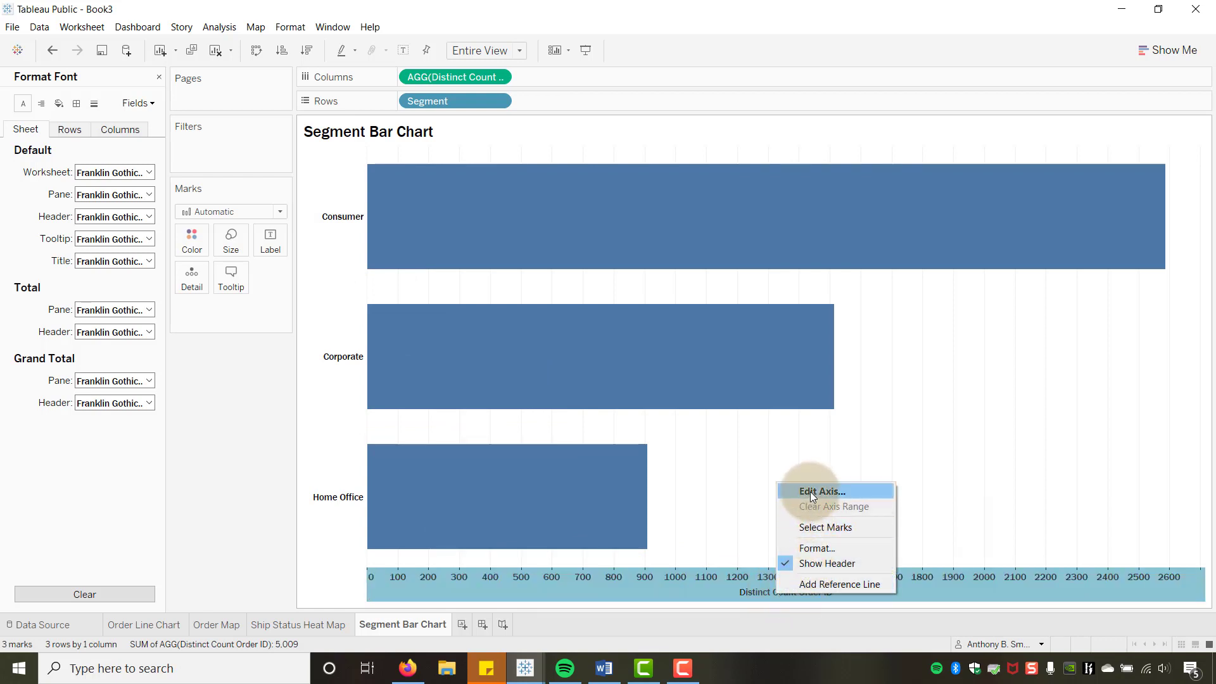
pyautogui.click(807, 564)
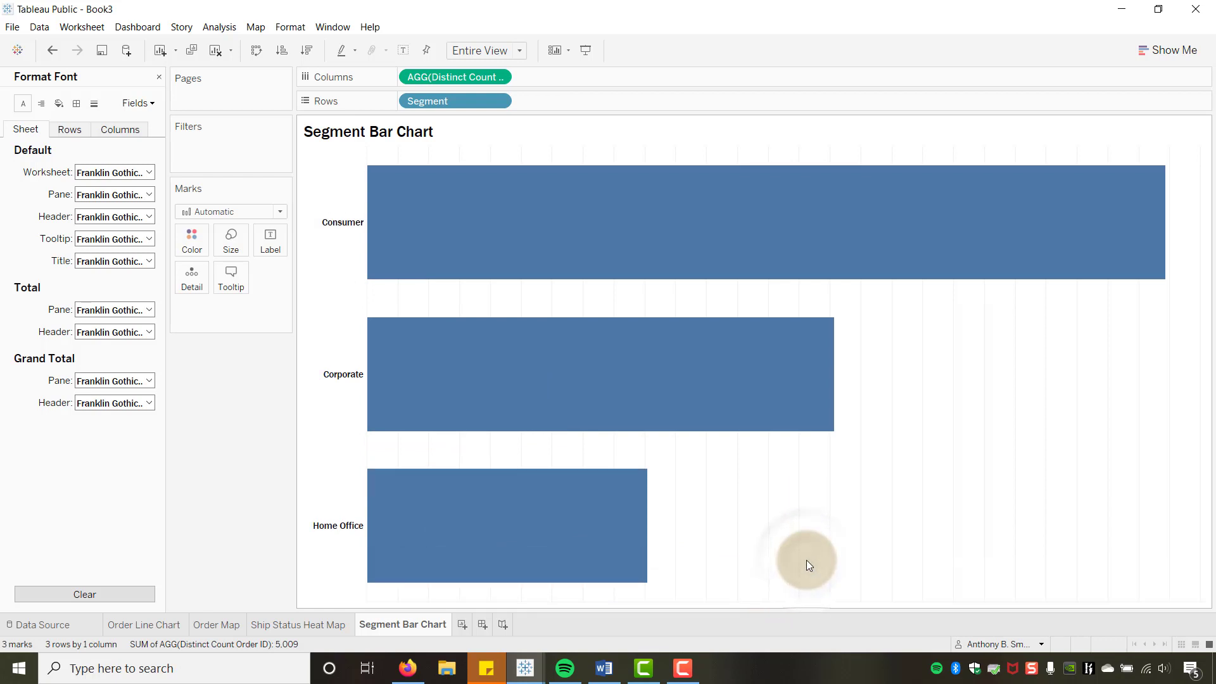
pyautogui.click(254, 442)
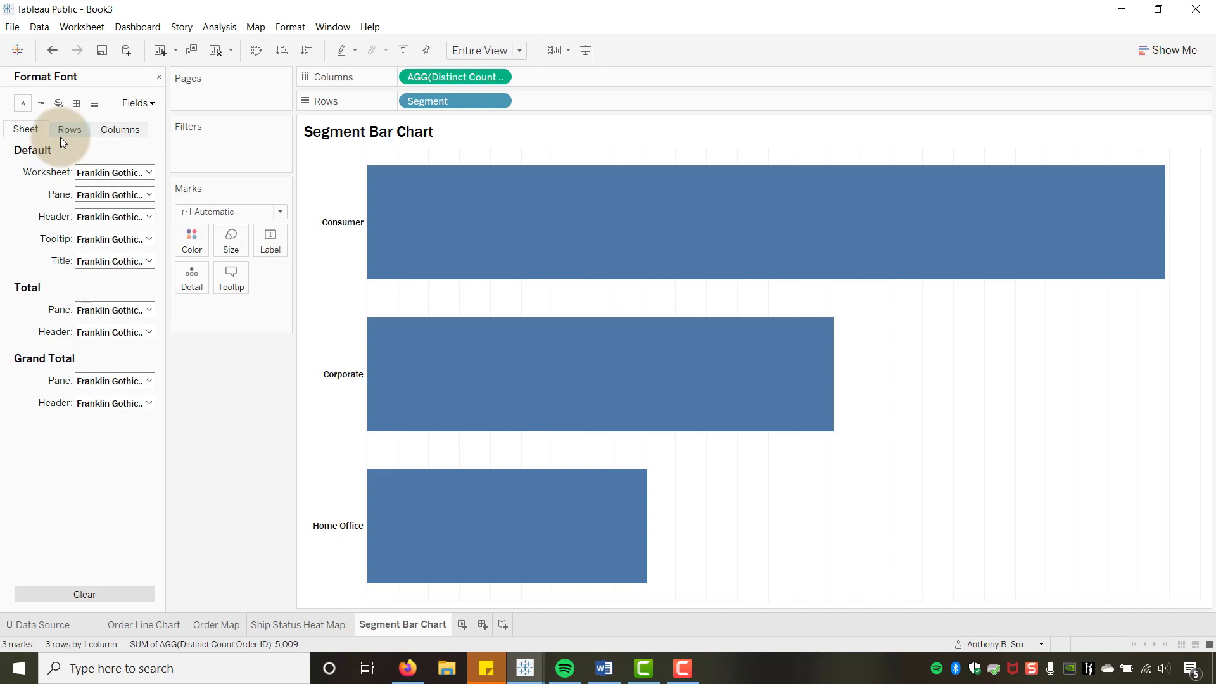
# Fill the bars with white and give them an orange border.
pyautogui.click(191, 244)
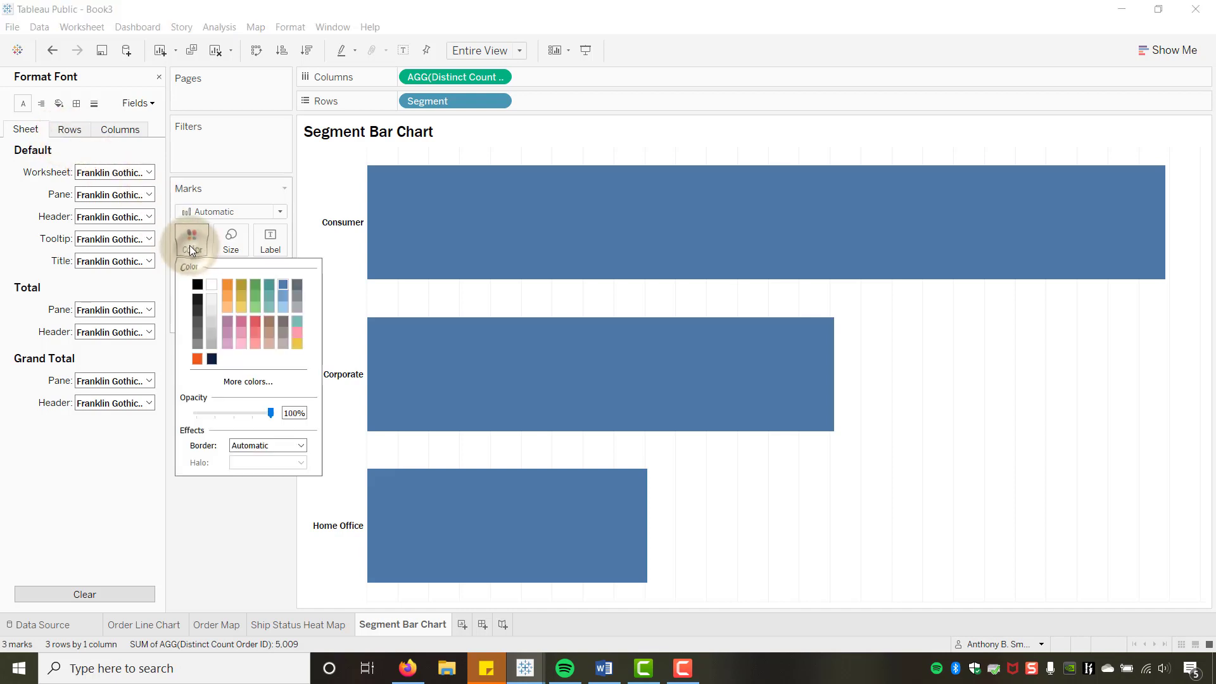
pyautogui.click(211, 285)
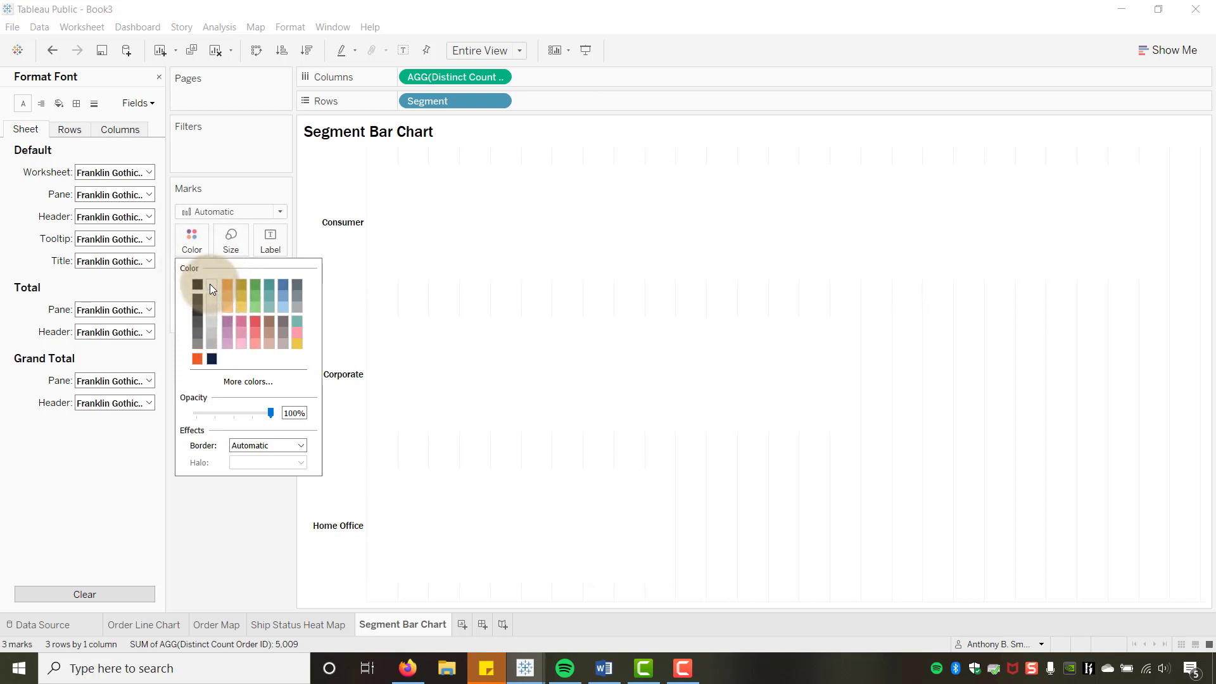
pyautogui.click(300, 447)
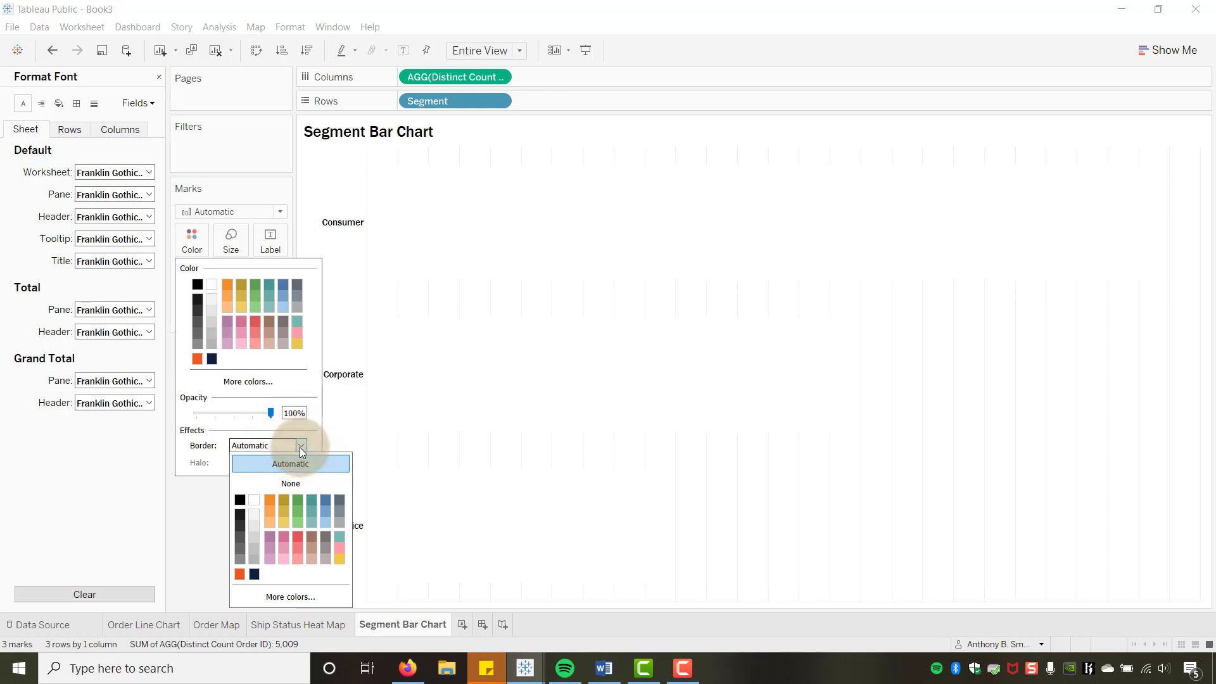
pyautogui.click(238, 574)
pyautogui.click(211, 528)
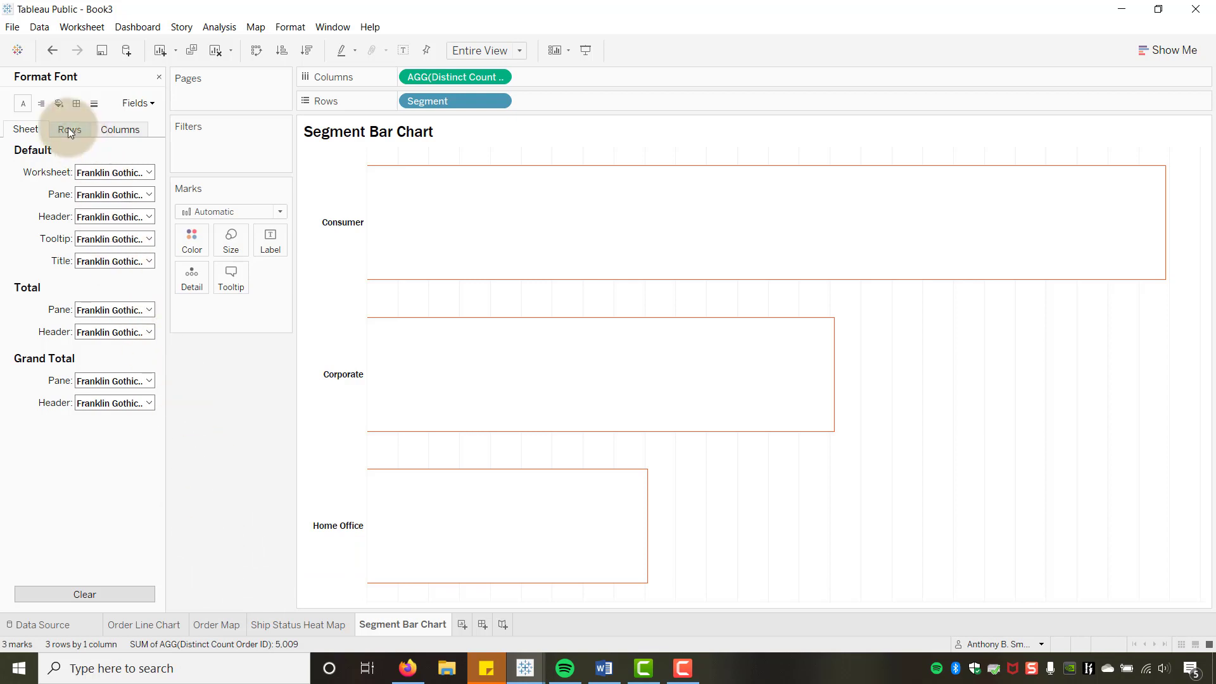
# In the line formatting, set the sheet's axis rulers and the column grid lines to None.
pyautogui.click(76, 105)
pyautogui.click(95, 104)
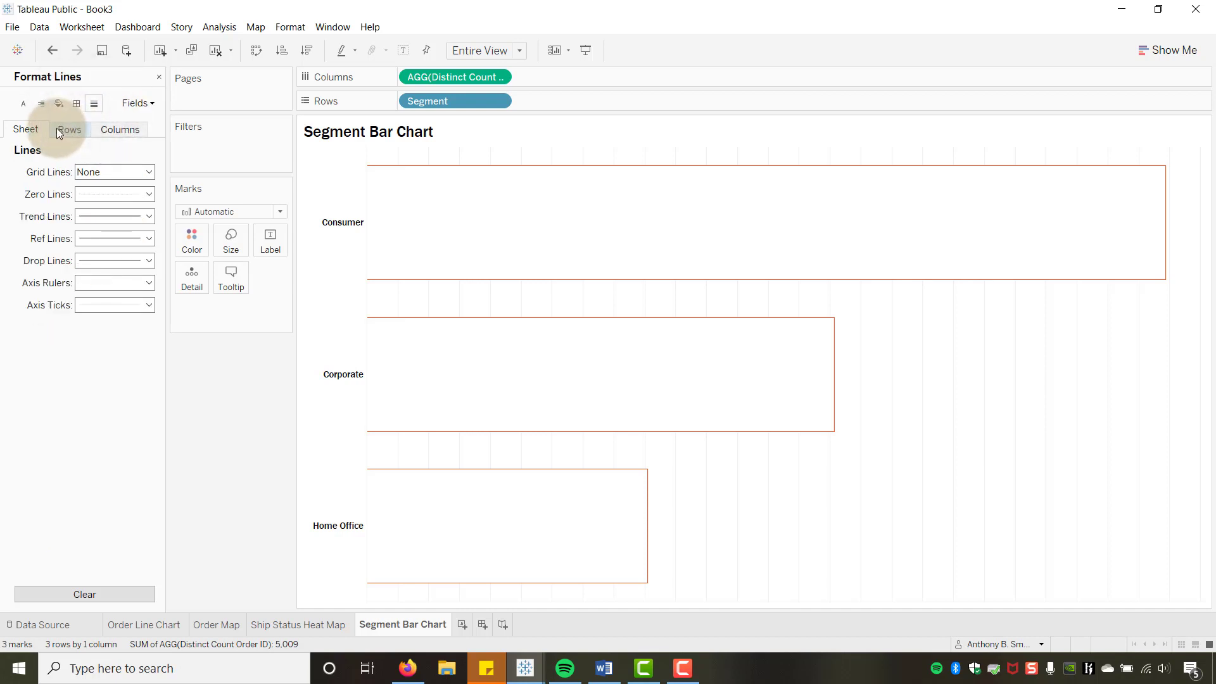
pyautogui.click(148, 283)
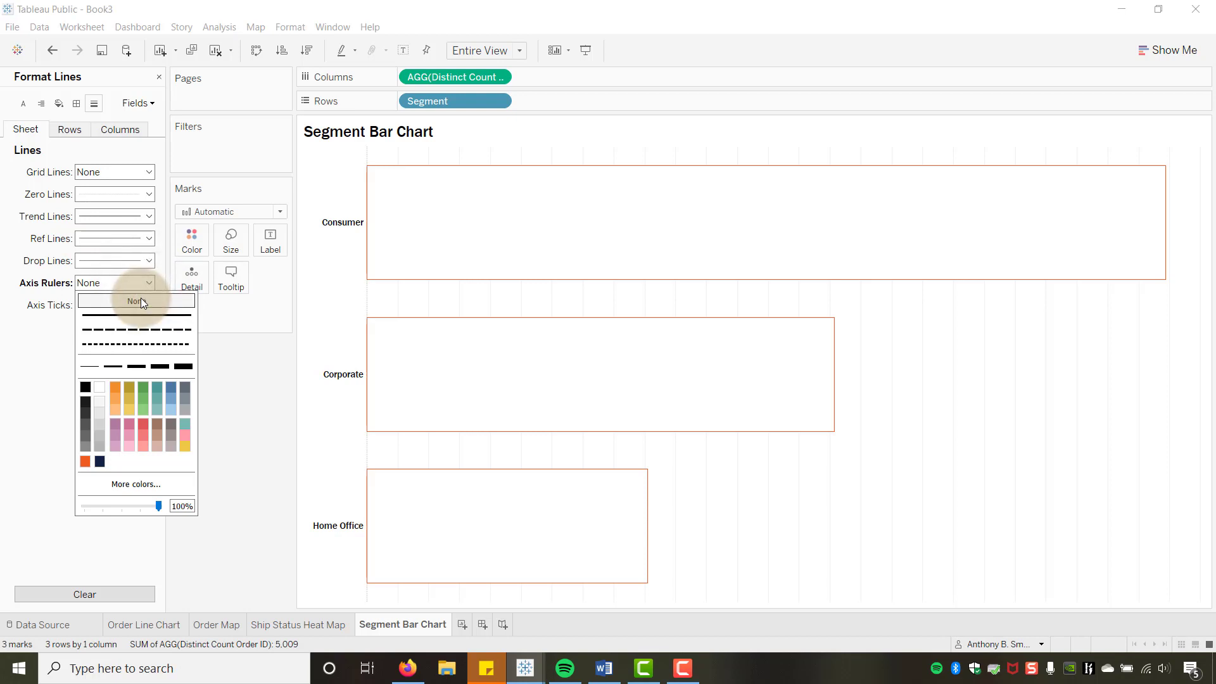
pyautogui.click(111, 131)
pyautogui.click(147, 172)
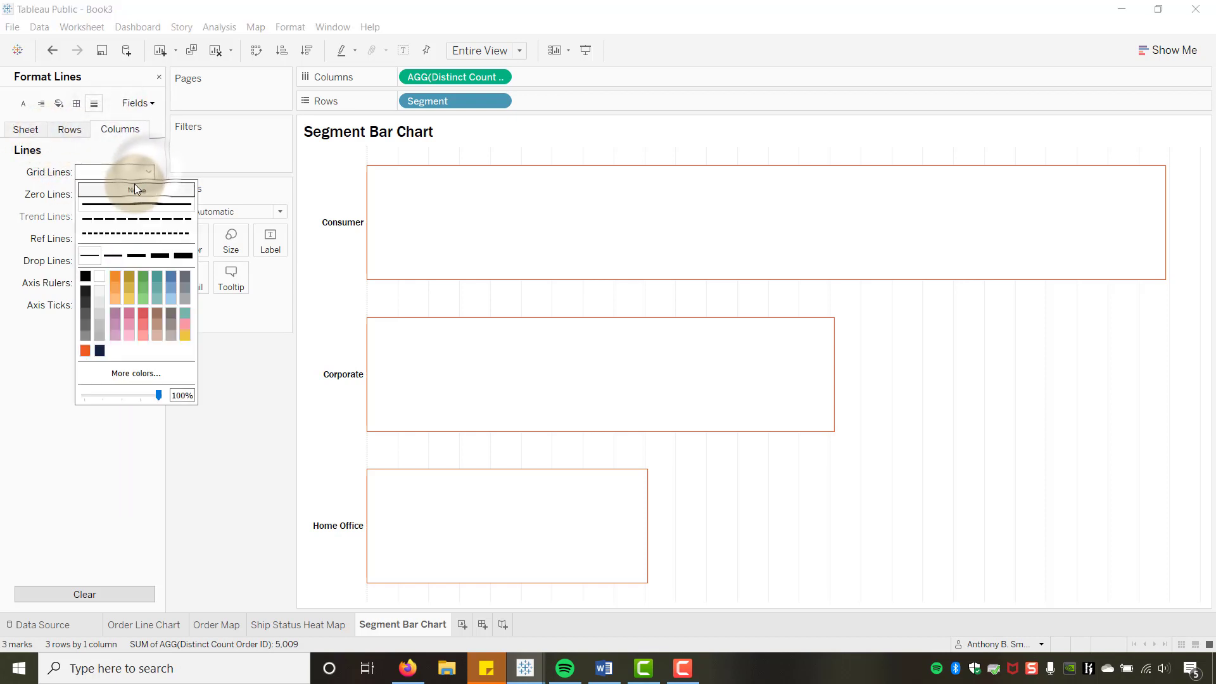
pyautogui.click(134, 185)
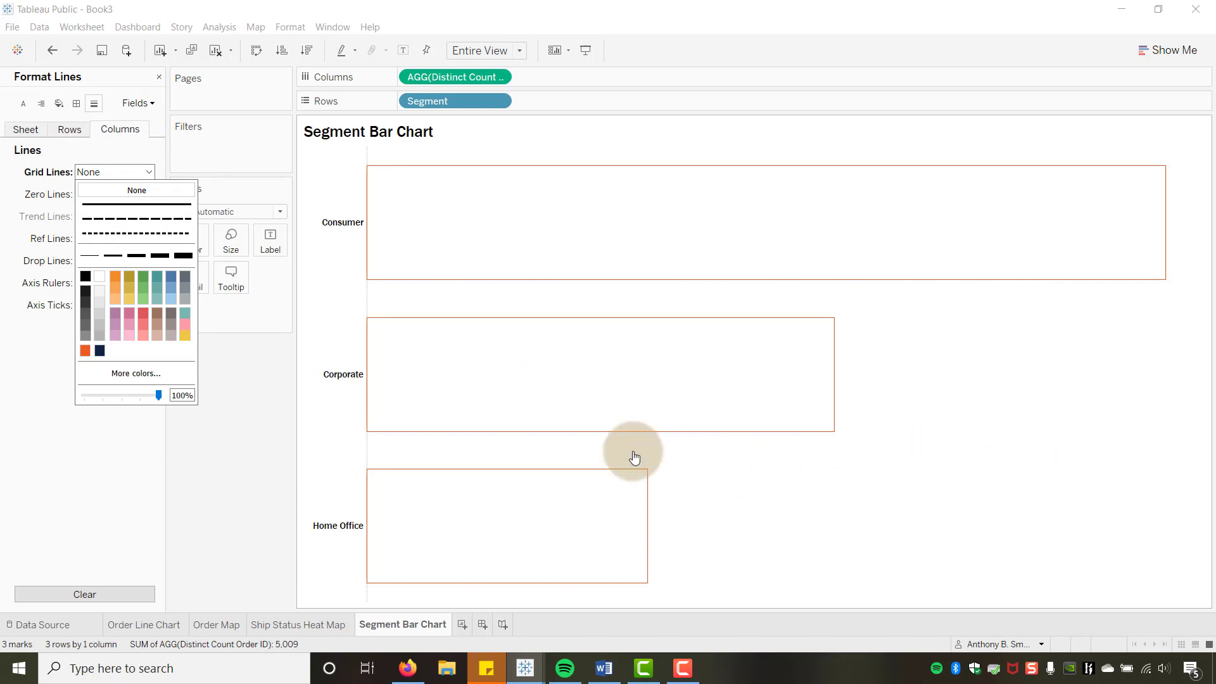
pyautogui.click(305, 425)
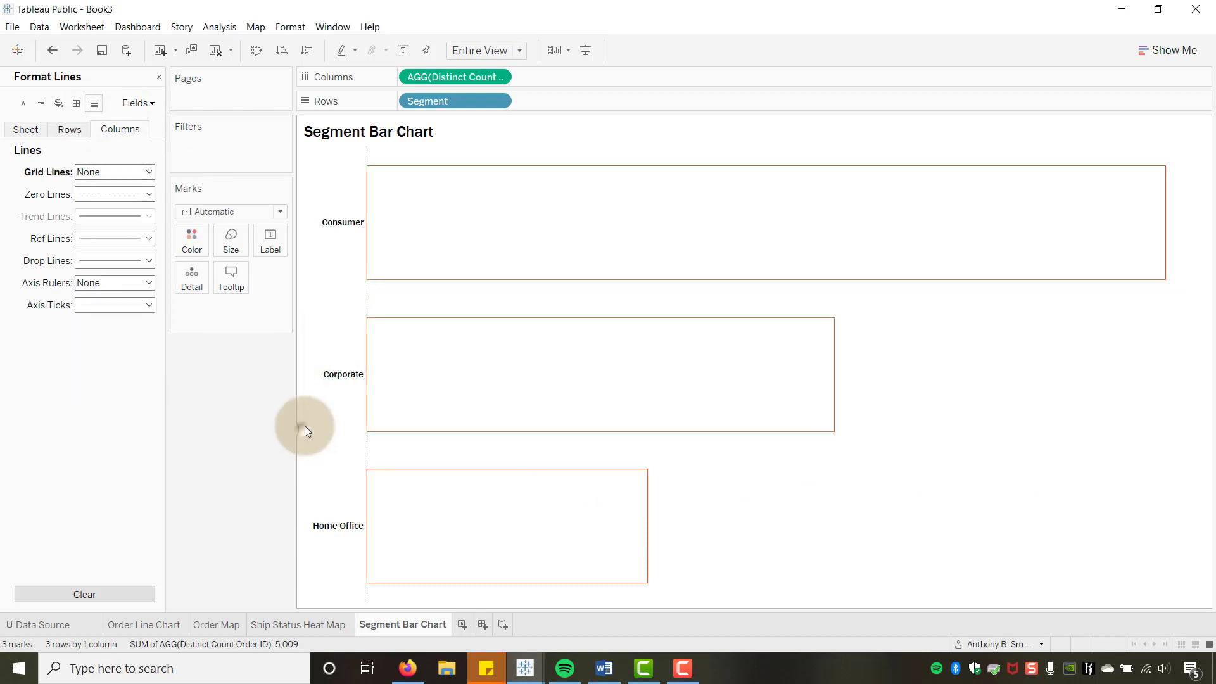
# Set the sheet's zero lines to None and close the formatting options.
pyautogui.click(29, 131)
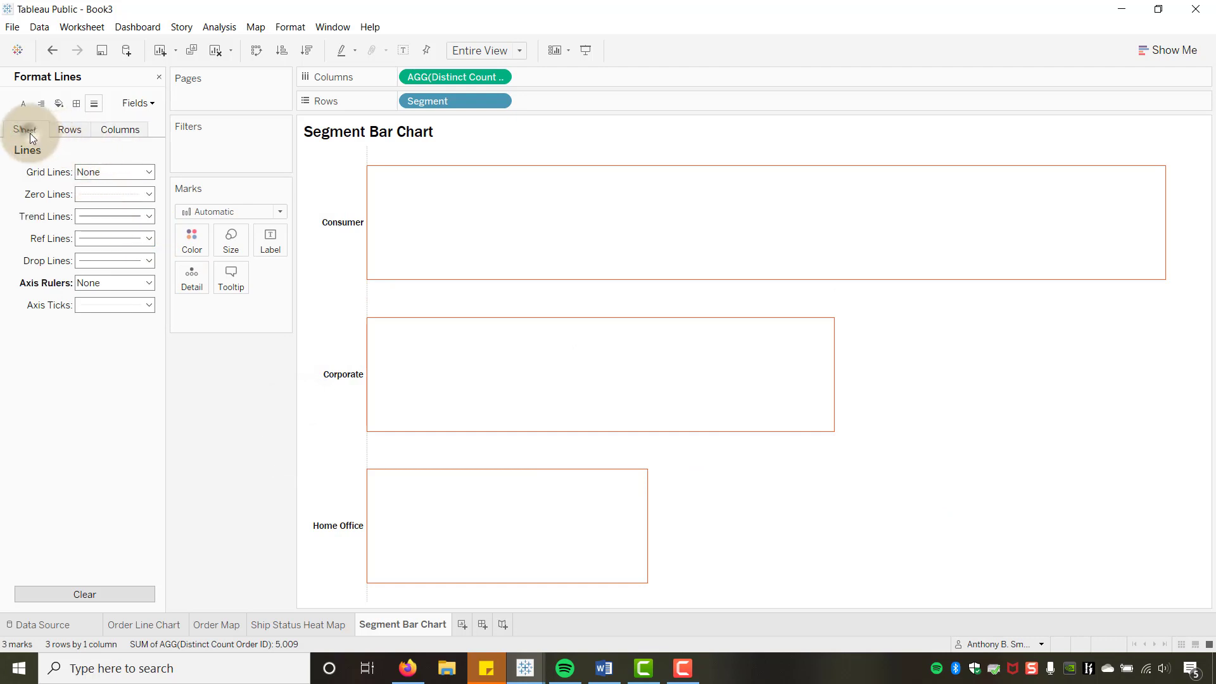
pyautogui.click(148, 196)
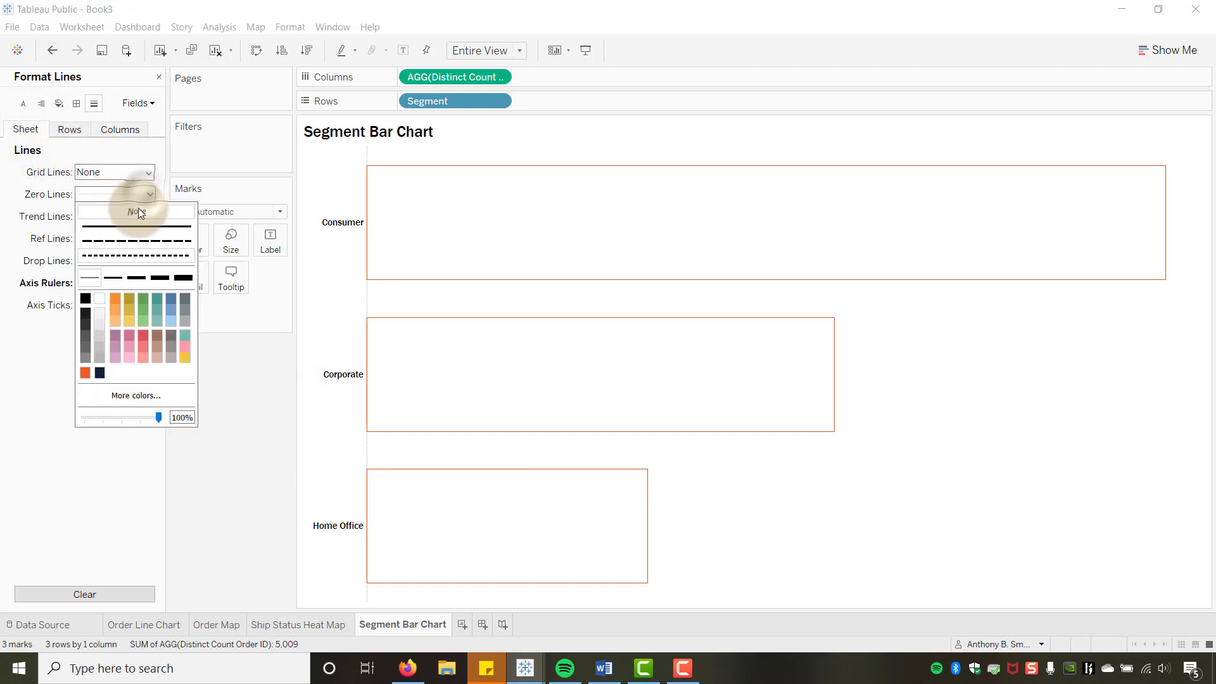
pyautogui.click(136, 210)
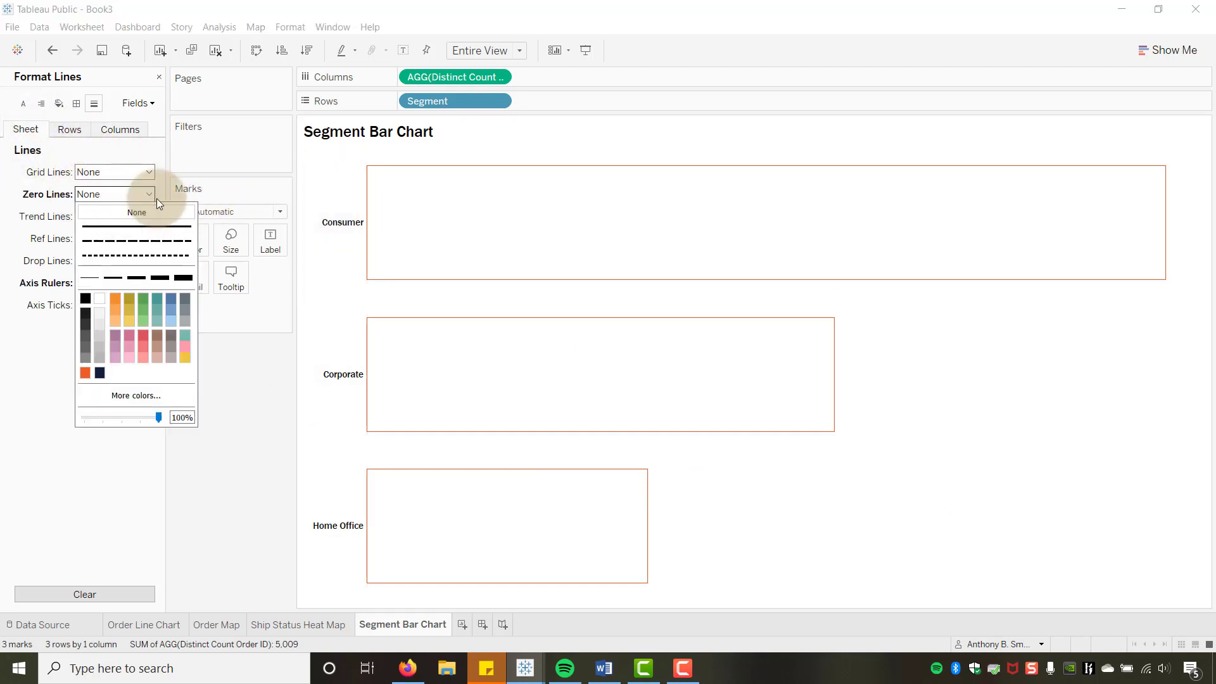
pyautogui.click(241, 510)
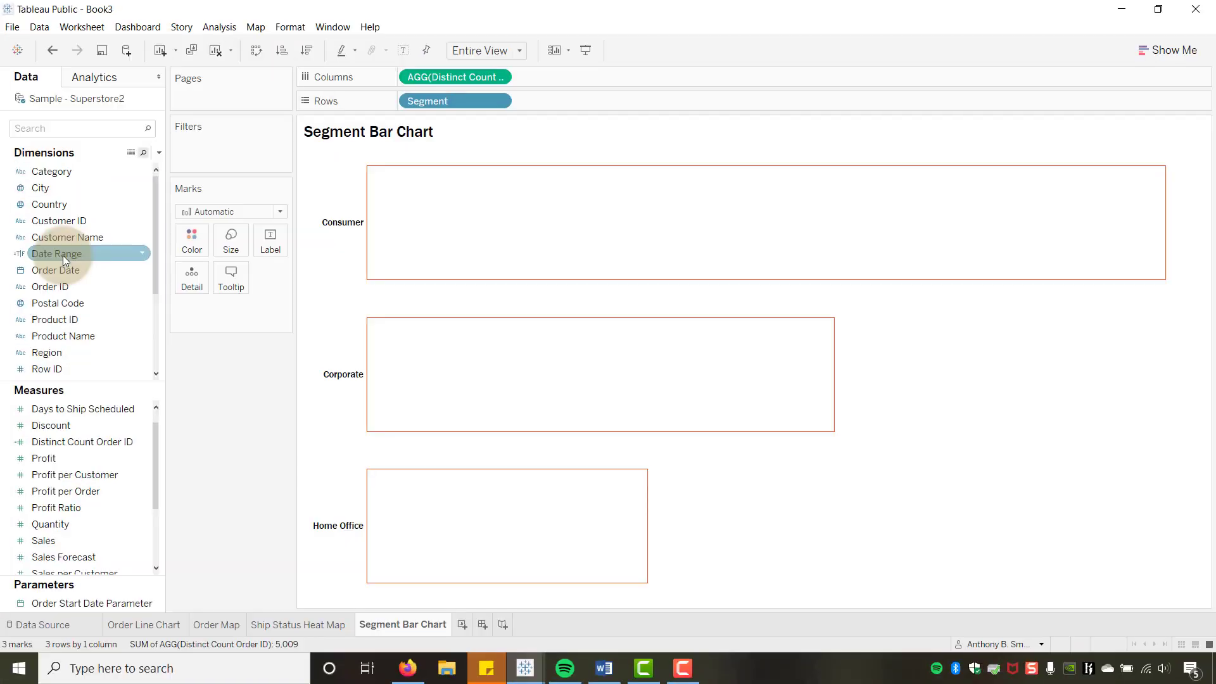
# Filter the Segment Bar Chart by Date Range, keeping only True.
pyautogui.moveTo(63, 256); pyautogui.dragTo(212, 145)
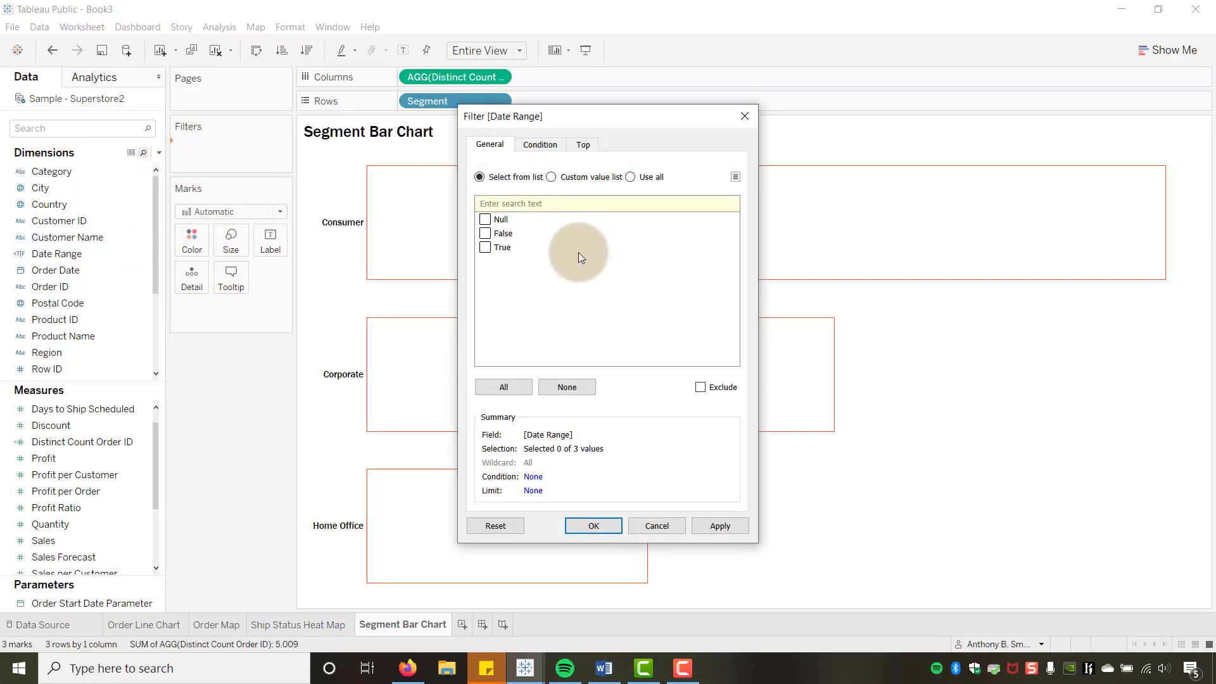
pyautogui.click(485, 247)
pyautogui.click(592, 526)
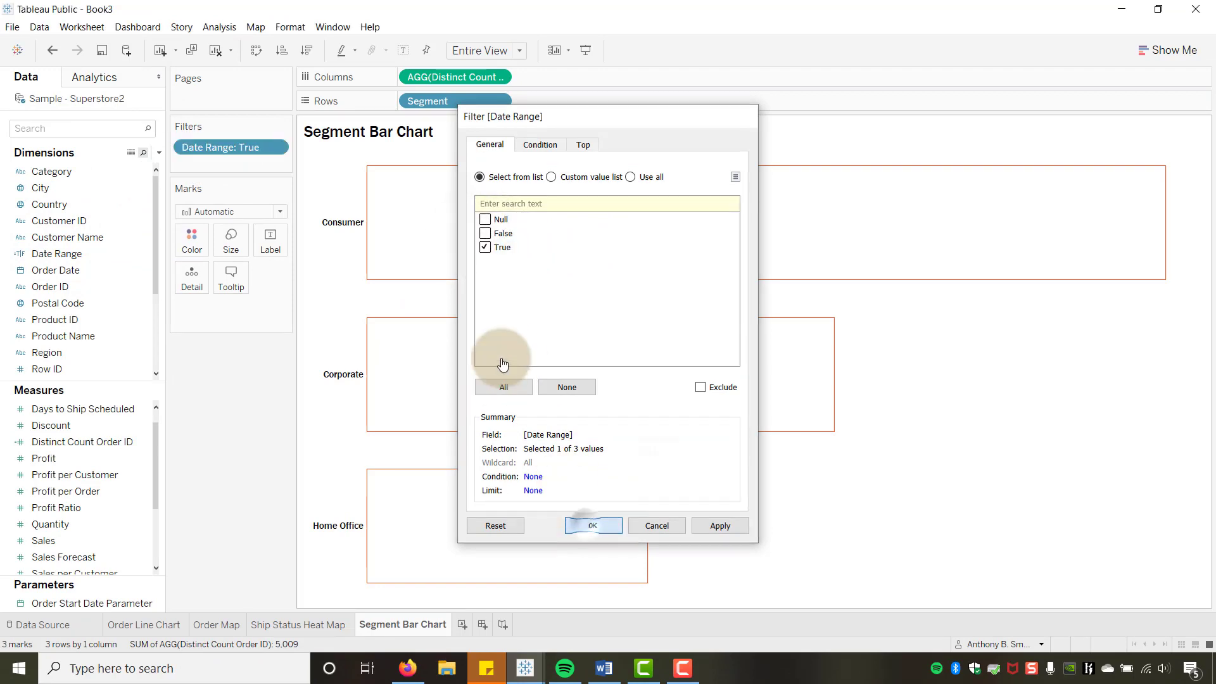
# Label the bars with Distinct Count Order ID and center the labels horizontally.
pyautogui.click(71, 441)
pyautogui.moveTo(70, 441); pyautogui.dragTo(276, 240)
pyautogui.click(267, 248)
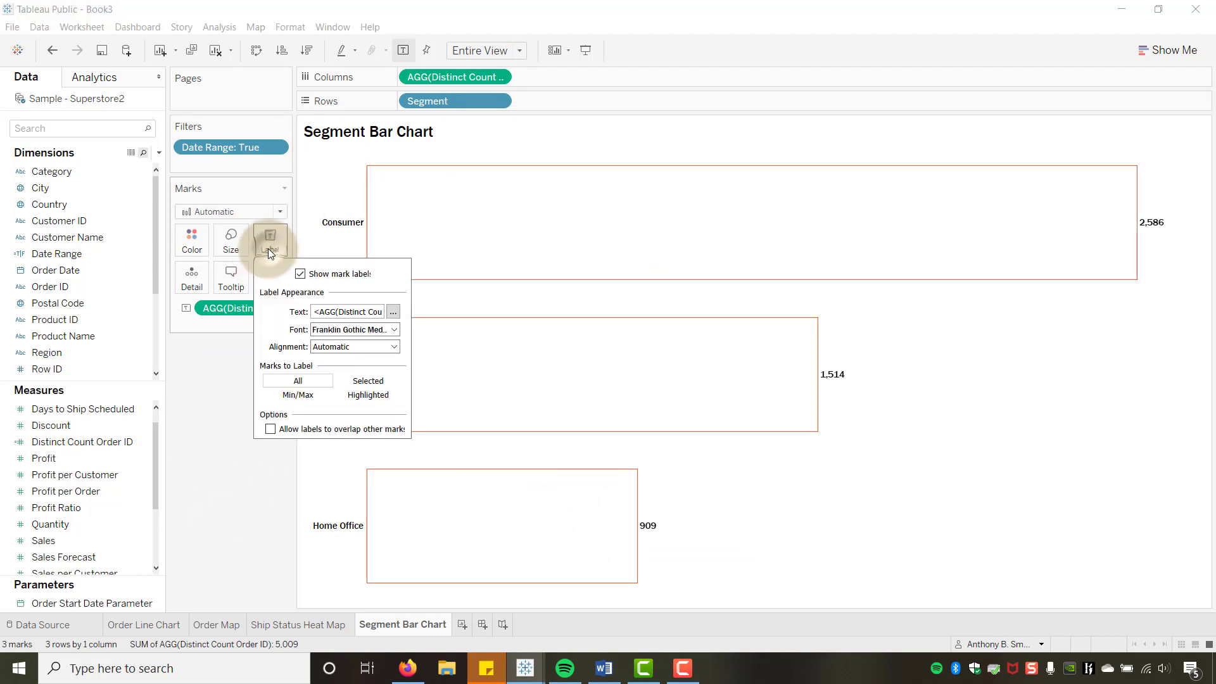
pyautogui.click(391, 346)
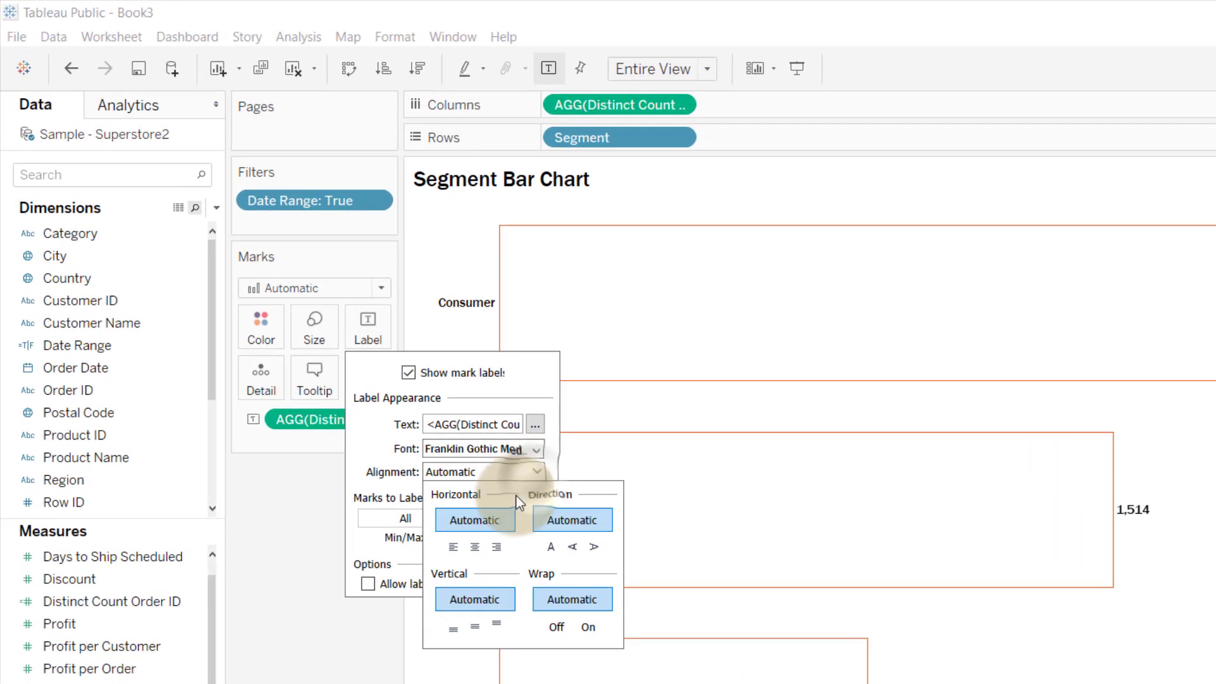
pyautogui.click(476, 543)
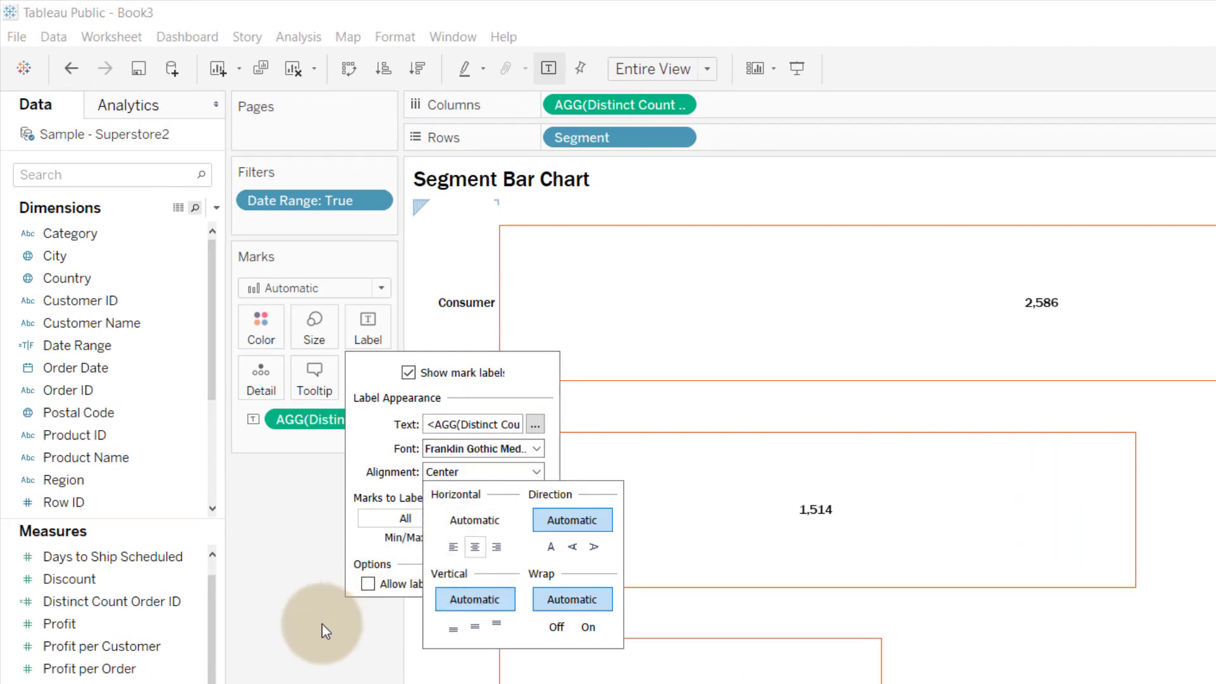
# Set the font size of the bar labels to 28.
pyautogui.click(537, 450)
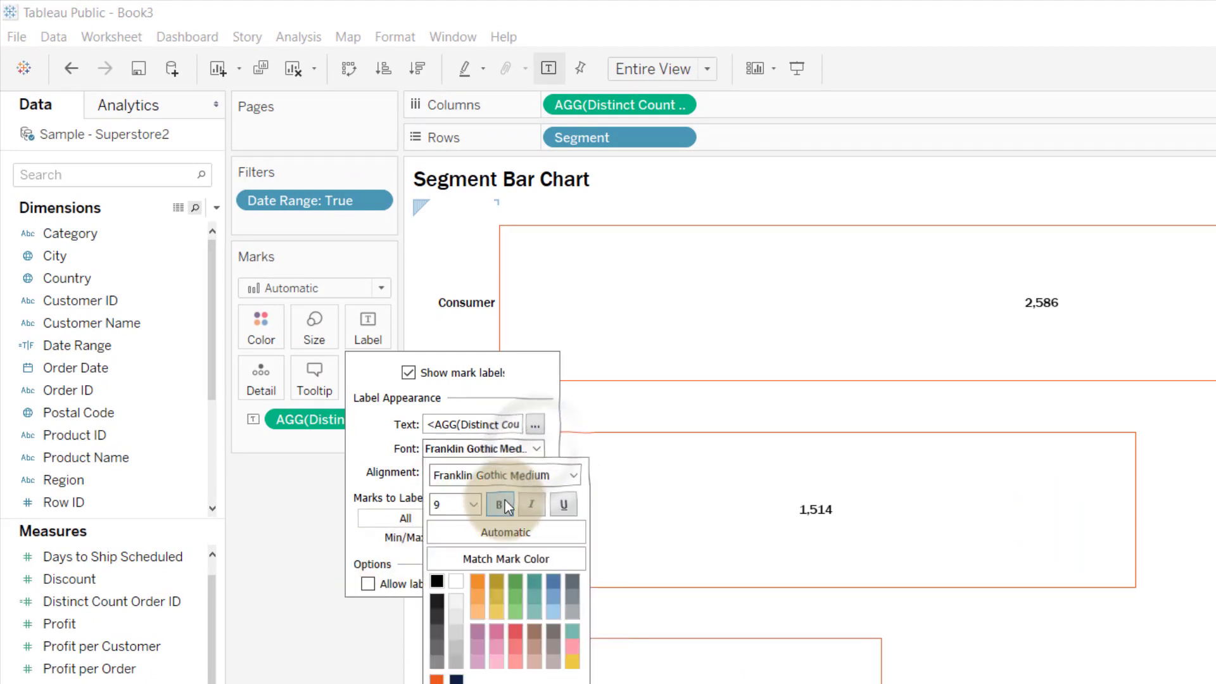
pyautogui.click(472, 505)
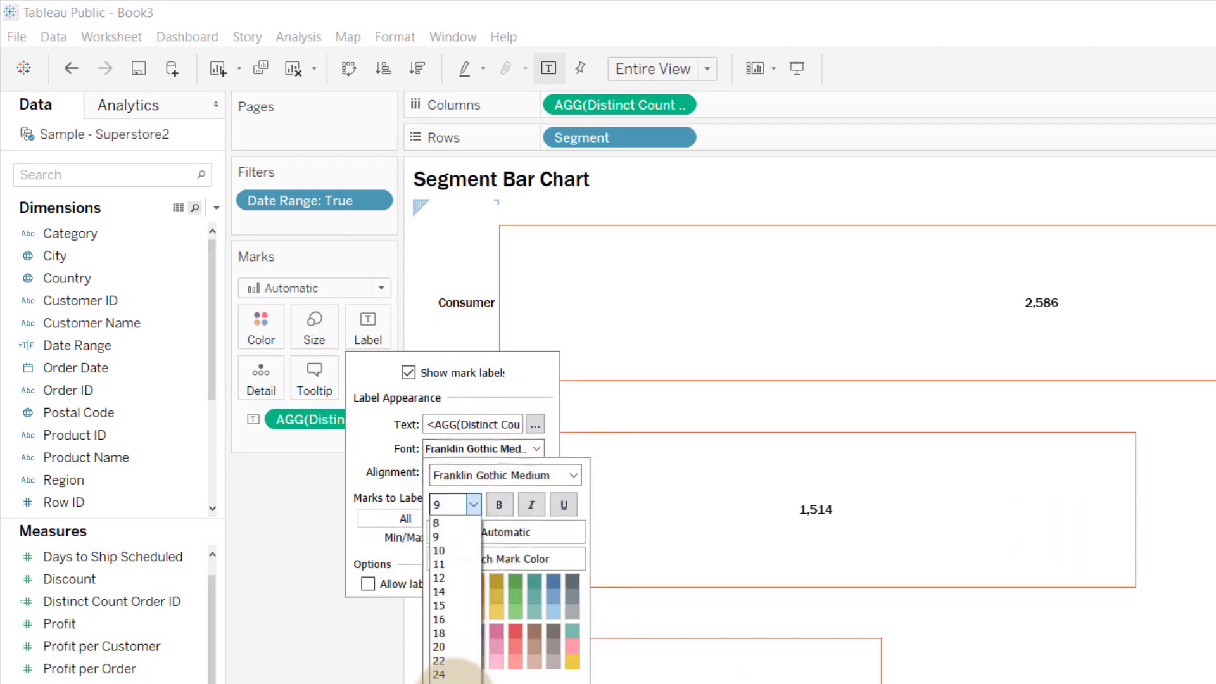
pyautogui.click(451, 672)
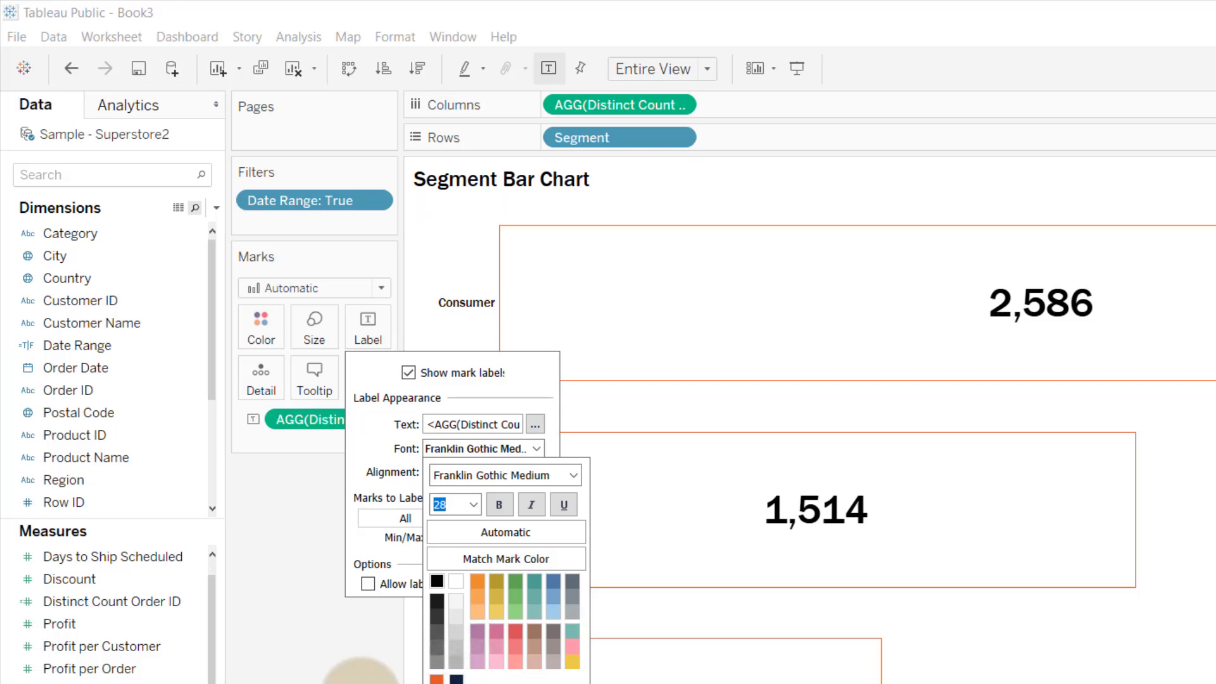
pyautogui.click(361, 678)
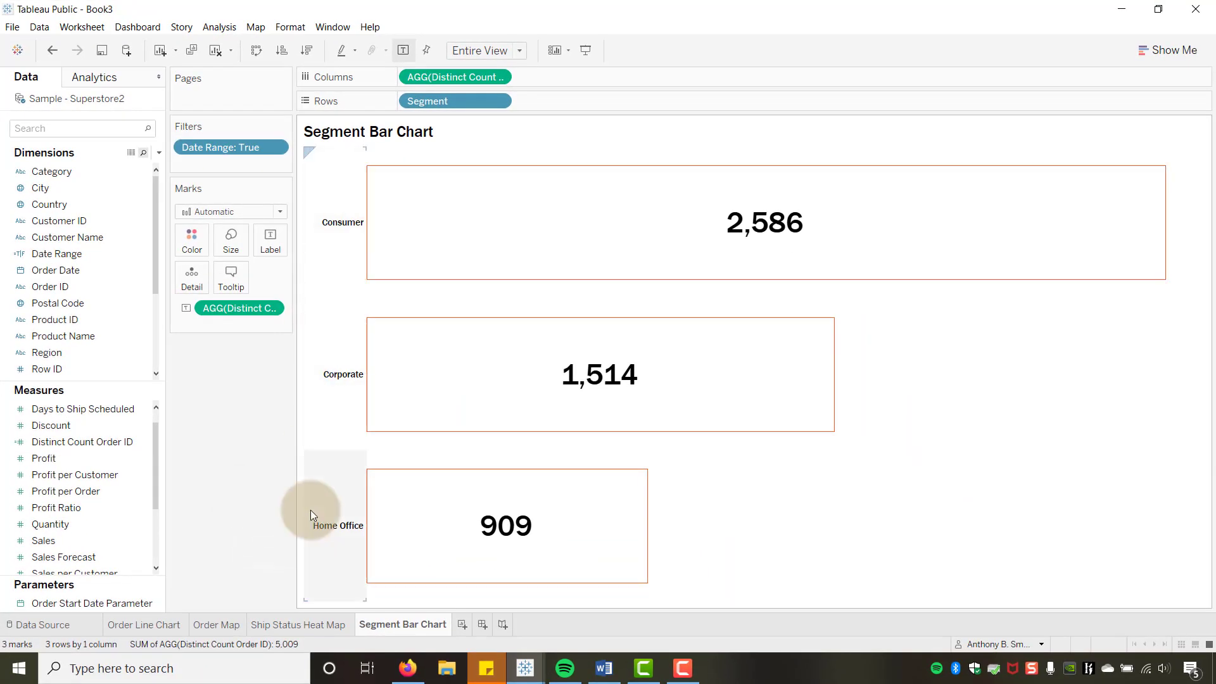
# Review all four chart sheets, and switch to the Tableau Parameter Action Dashboard Workbook to view the finished dashboard.
pyautogui.click(144, 624)
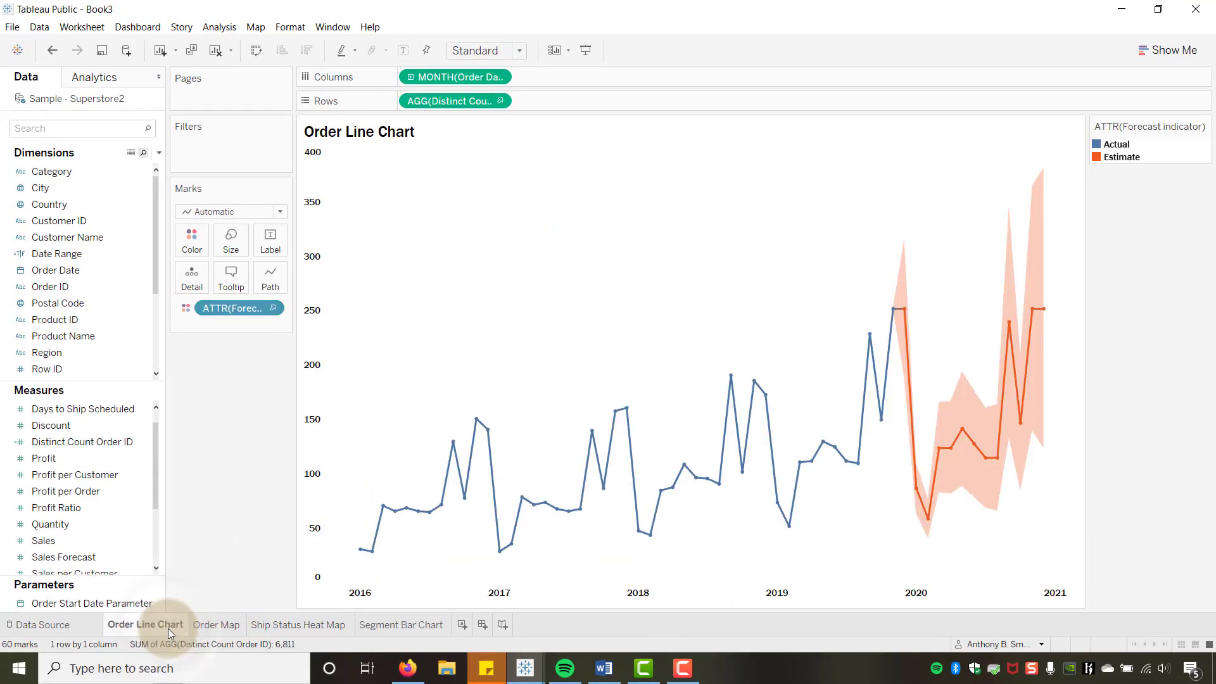
pyautogui.click(215, 628)
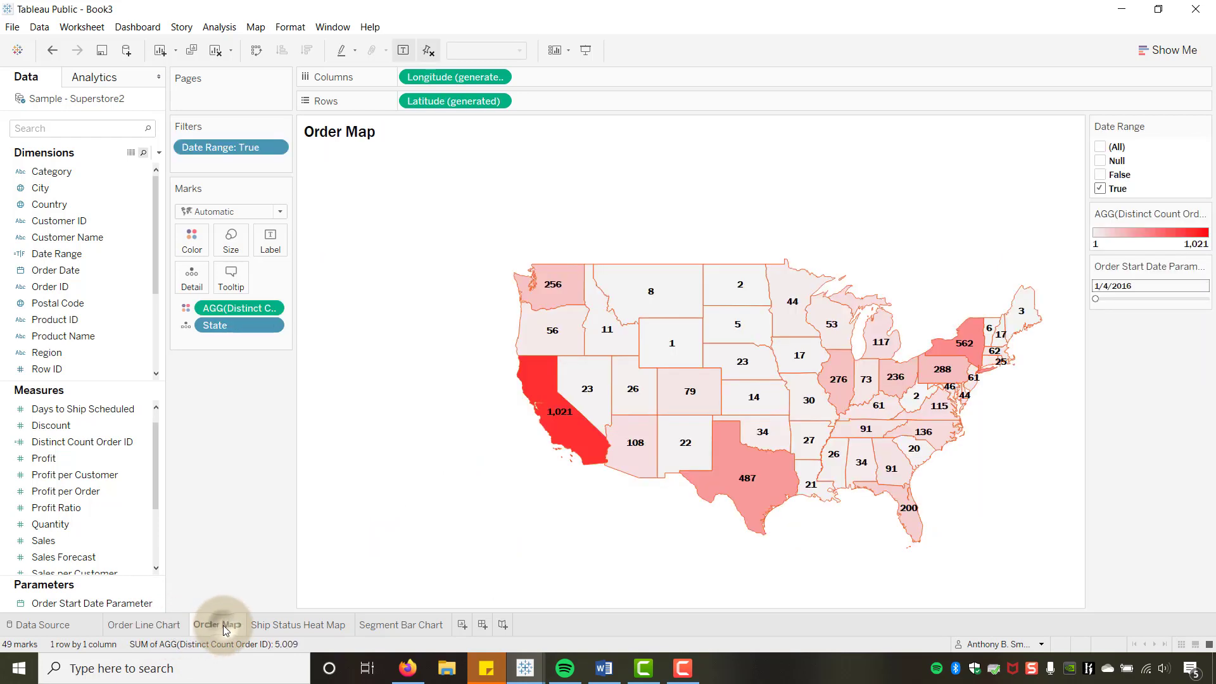
pyautogui.click(283, 627)
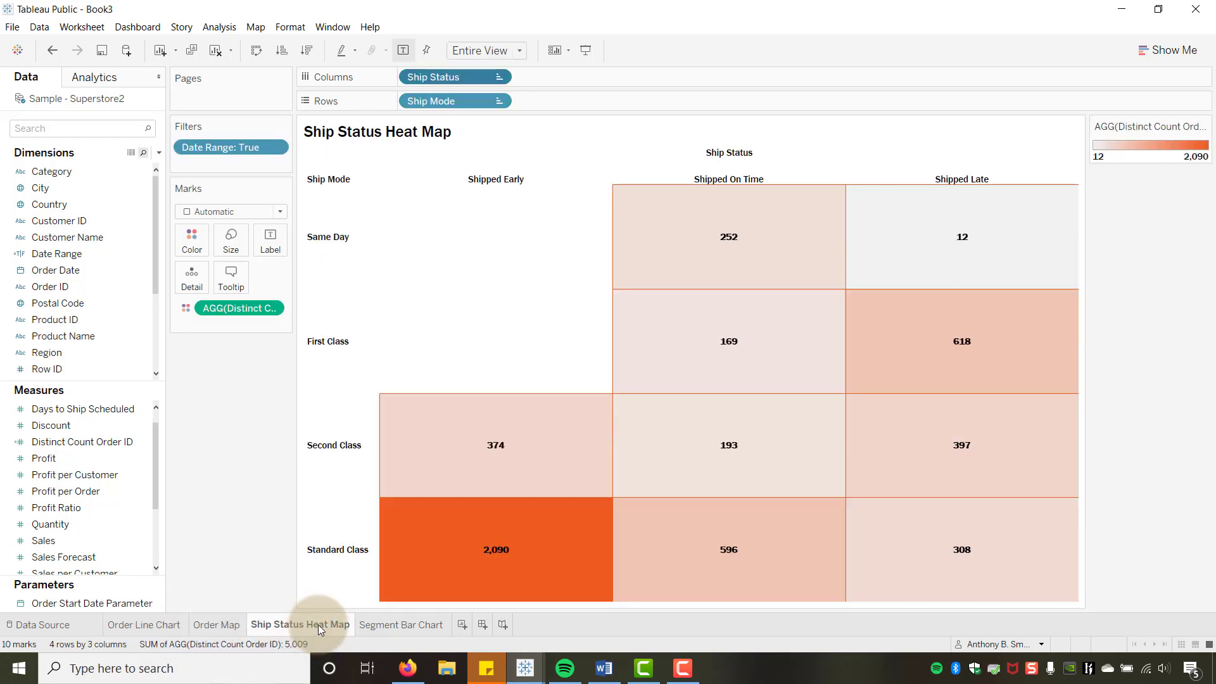
pyautogui.click(391, 625)
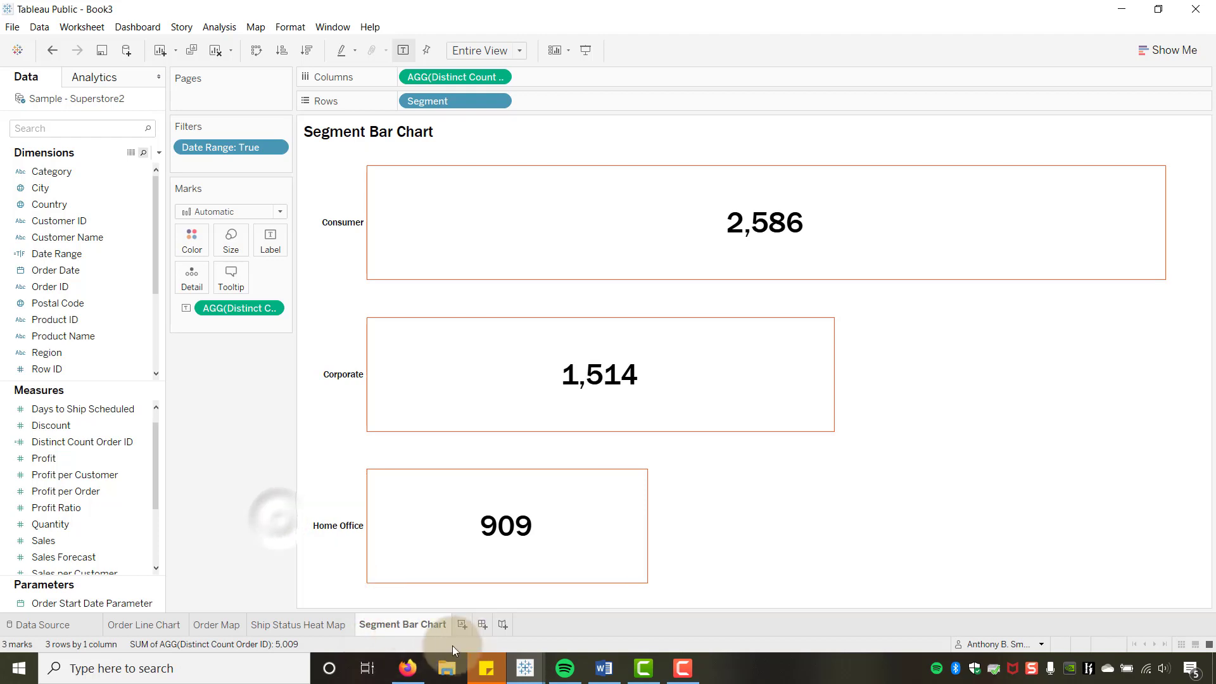
pyautogui.click(525, 669)
pyautogui.click(468, 596)
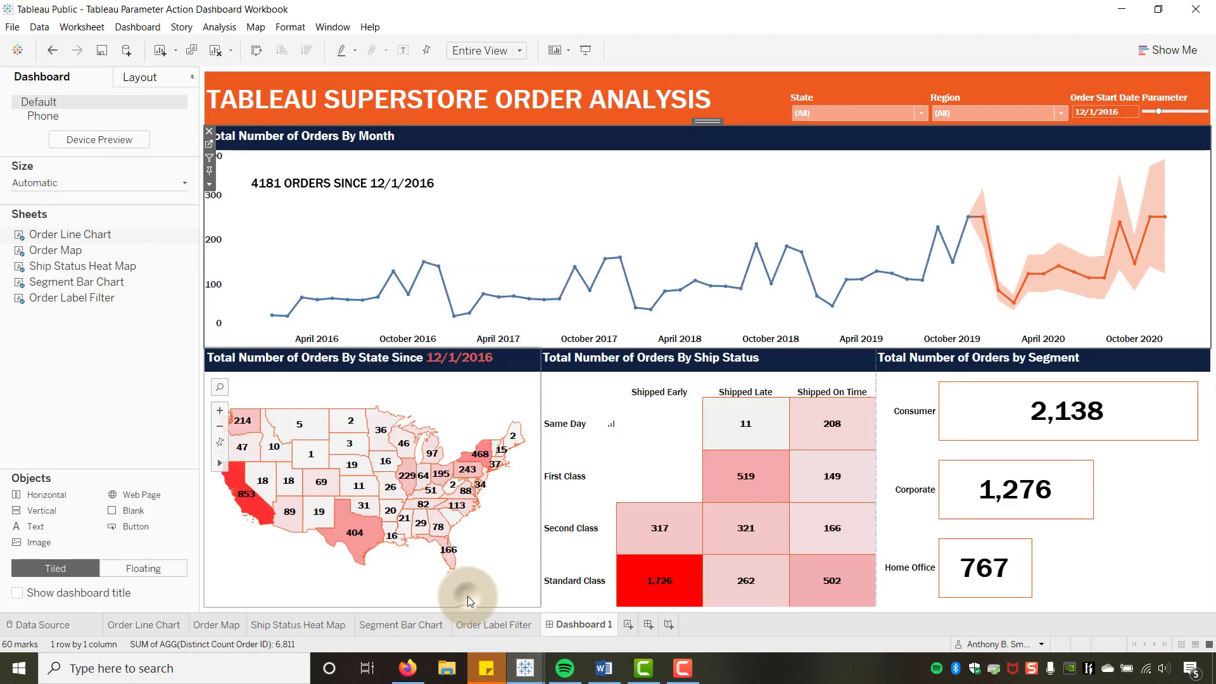
pyautogui.click(102, 425)
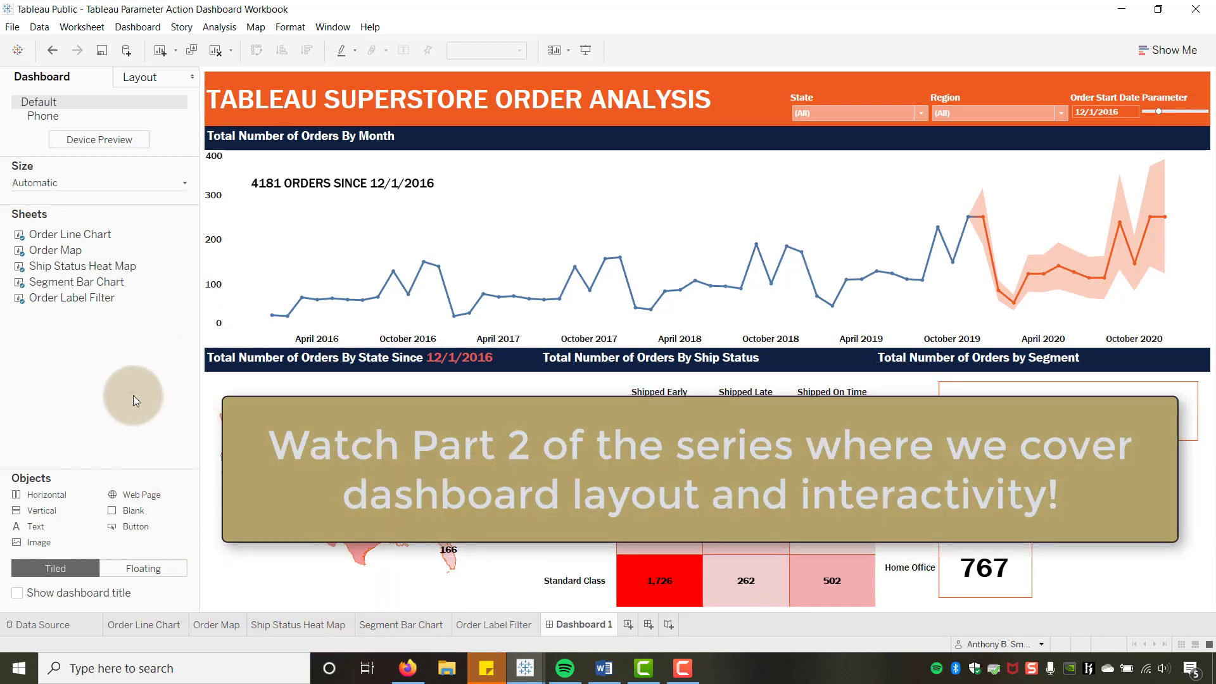
# Show Dashboard 1 in presentation mode and test the order start date parameter action on line chart months from May 2016 to November 2017.
pyautogui.click(585, 50)
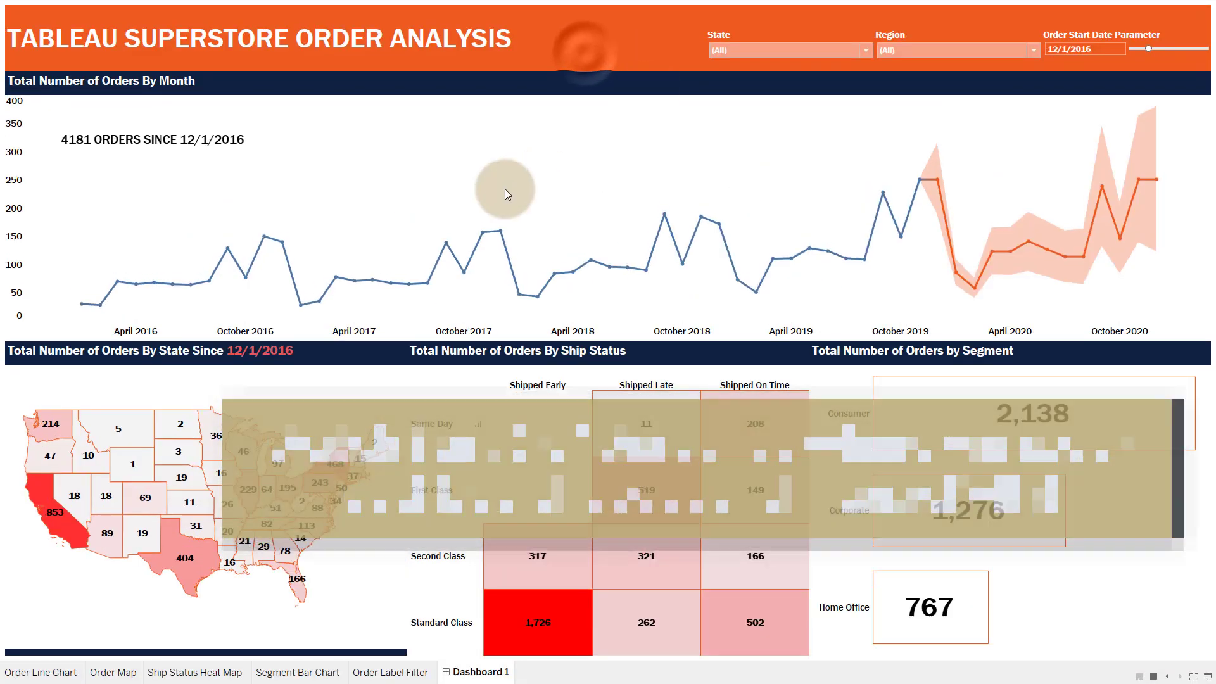
pyautogui.moveTo(283, 327)
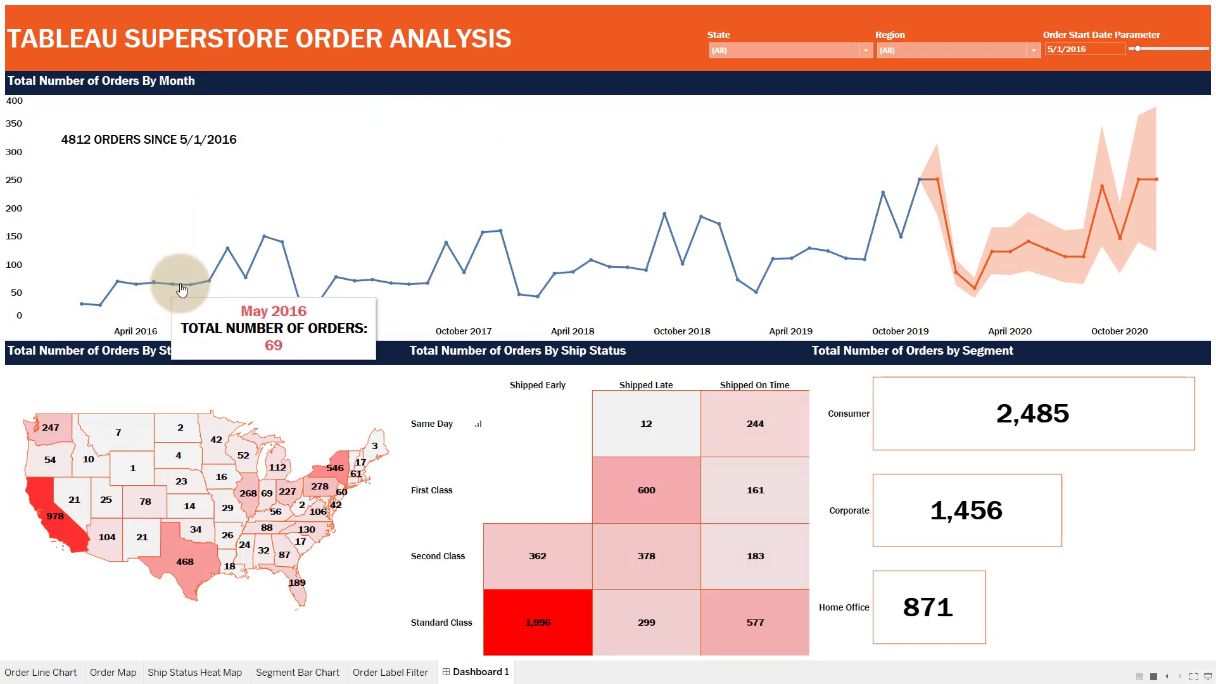
pyautogui.moveTo(209, 286)
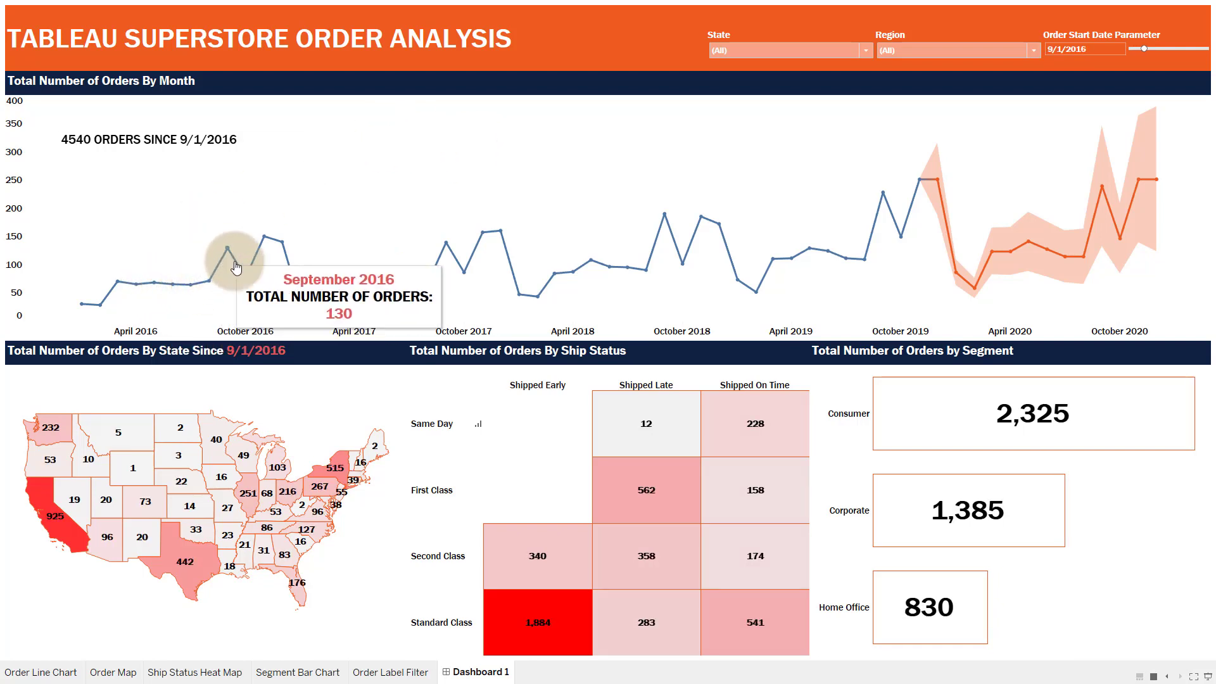
pyautogui.moveTo(272, 247)
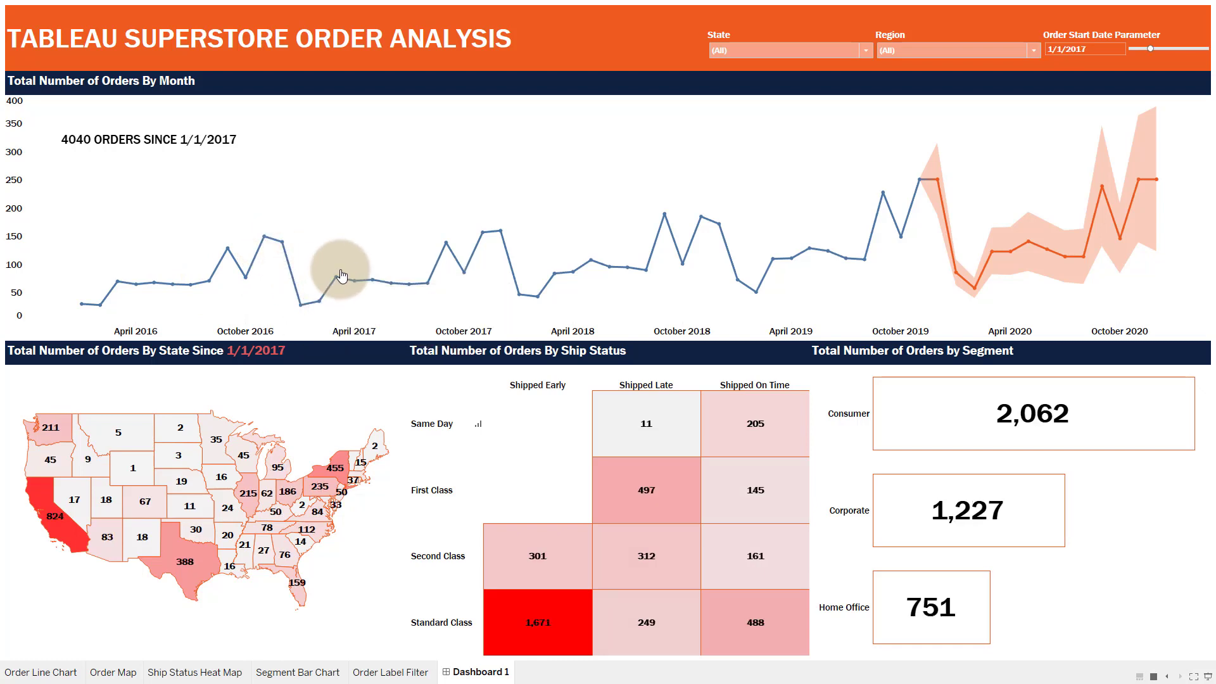
pyautogui.moveTo(352, 256)
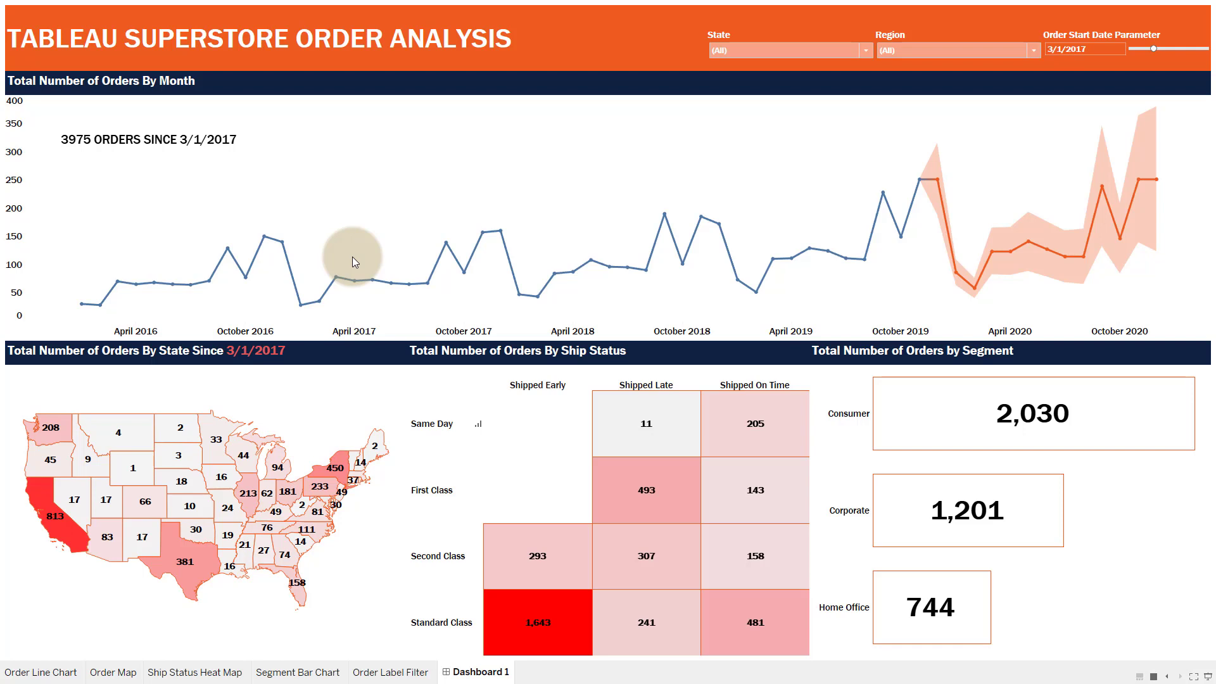
pyautogui.click(589, 264)
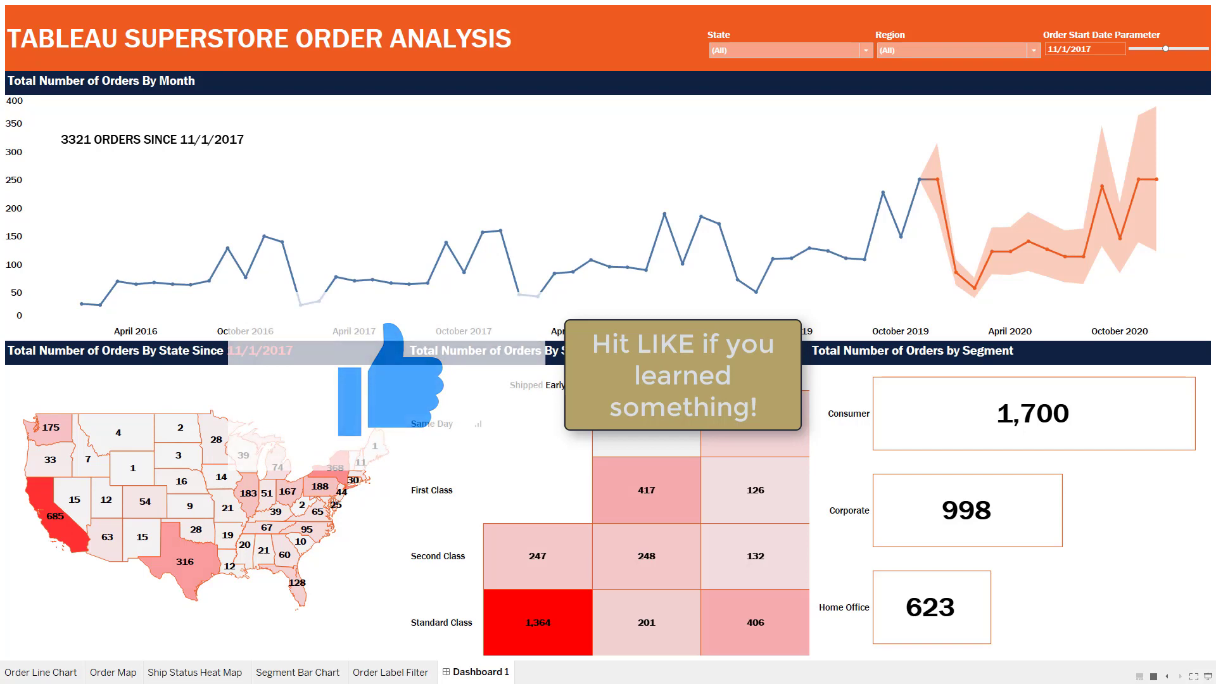